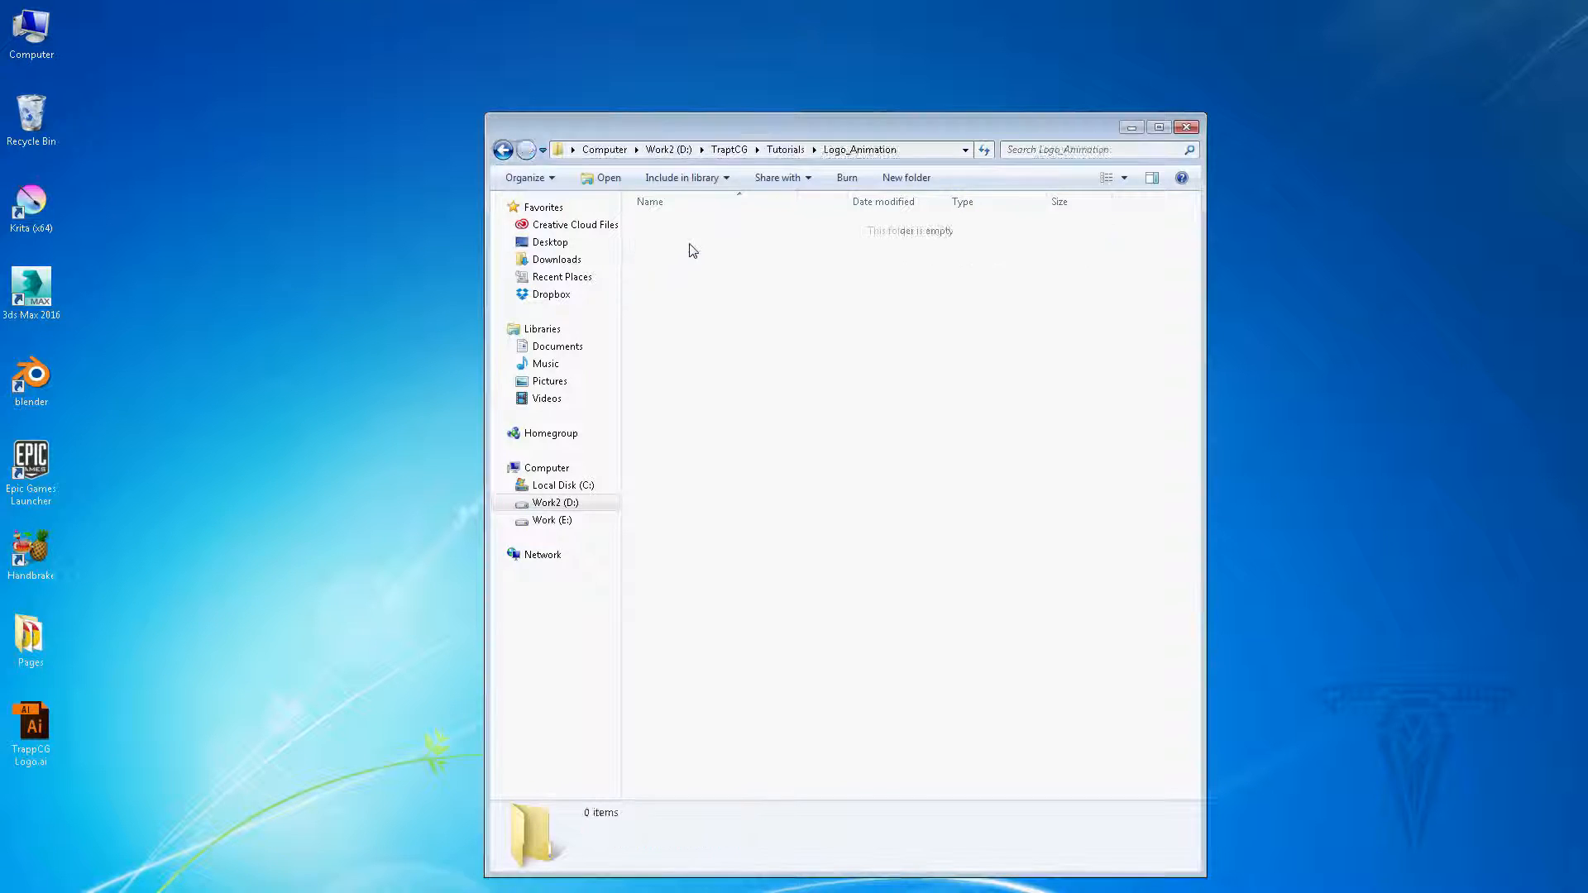
# Step: Create a new folder named Logo inside the Logo_Animation folder
pyautogui.rightClick(662, 257)
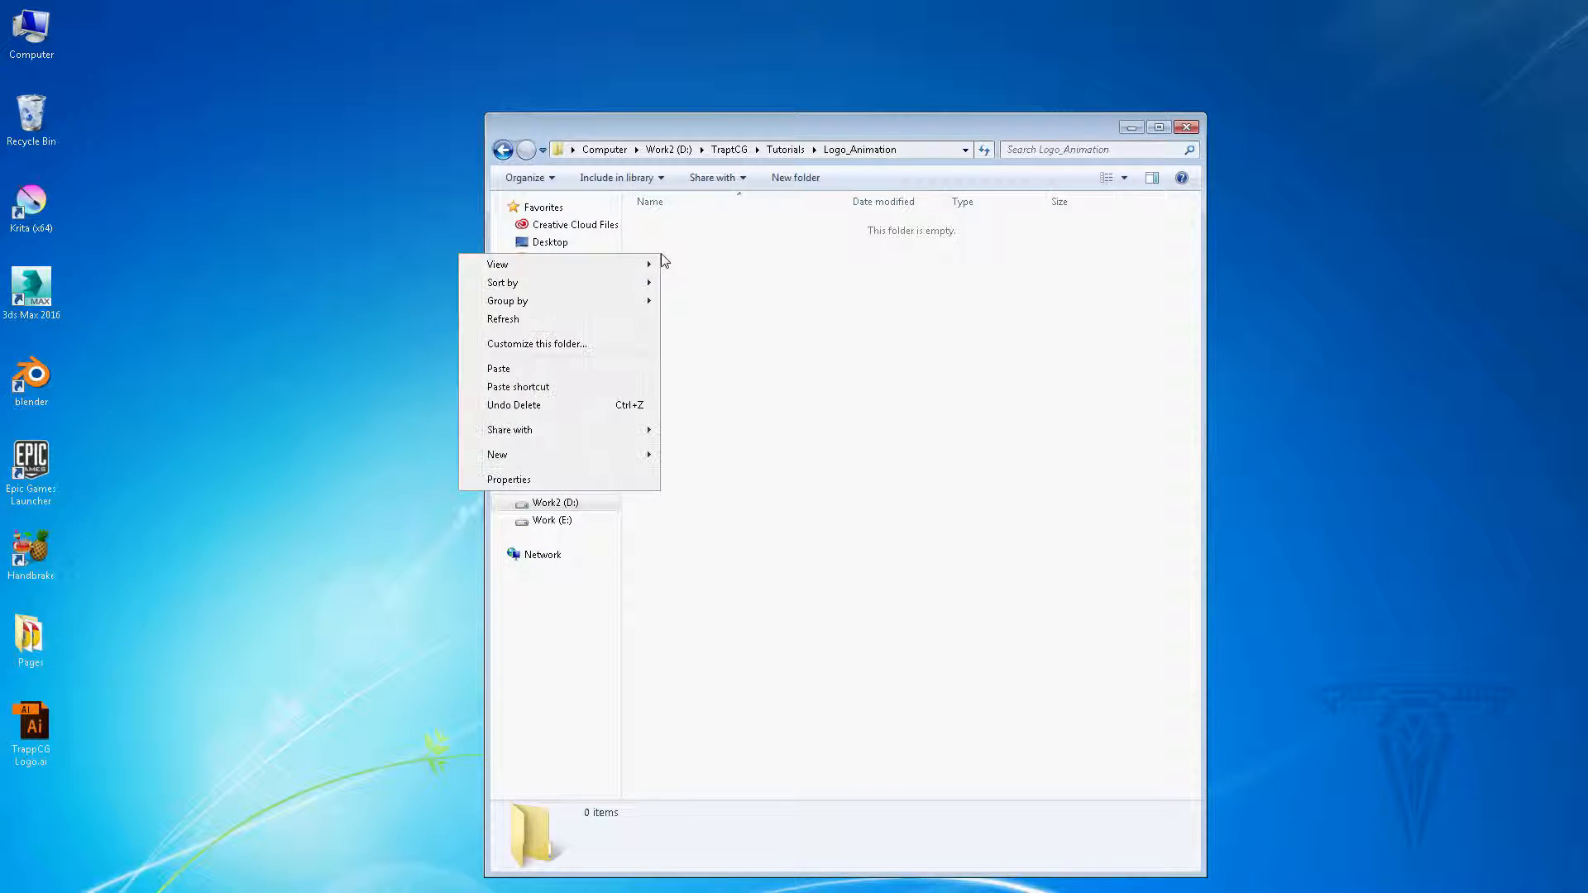
pyautogui.moveTo(550, 465)
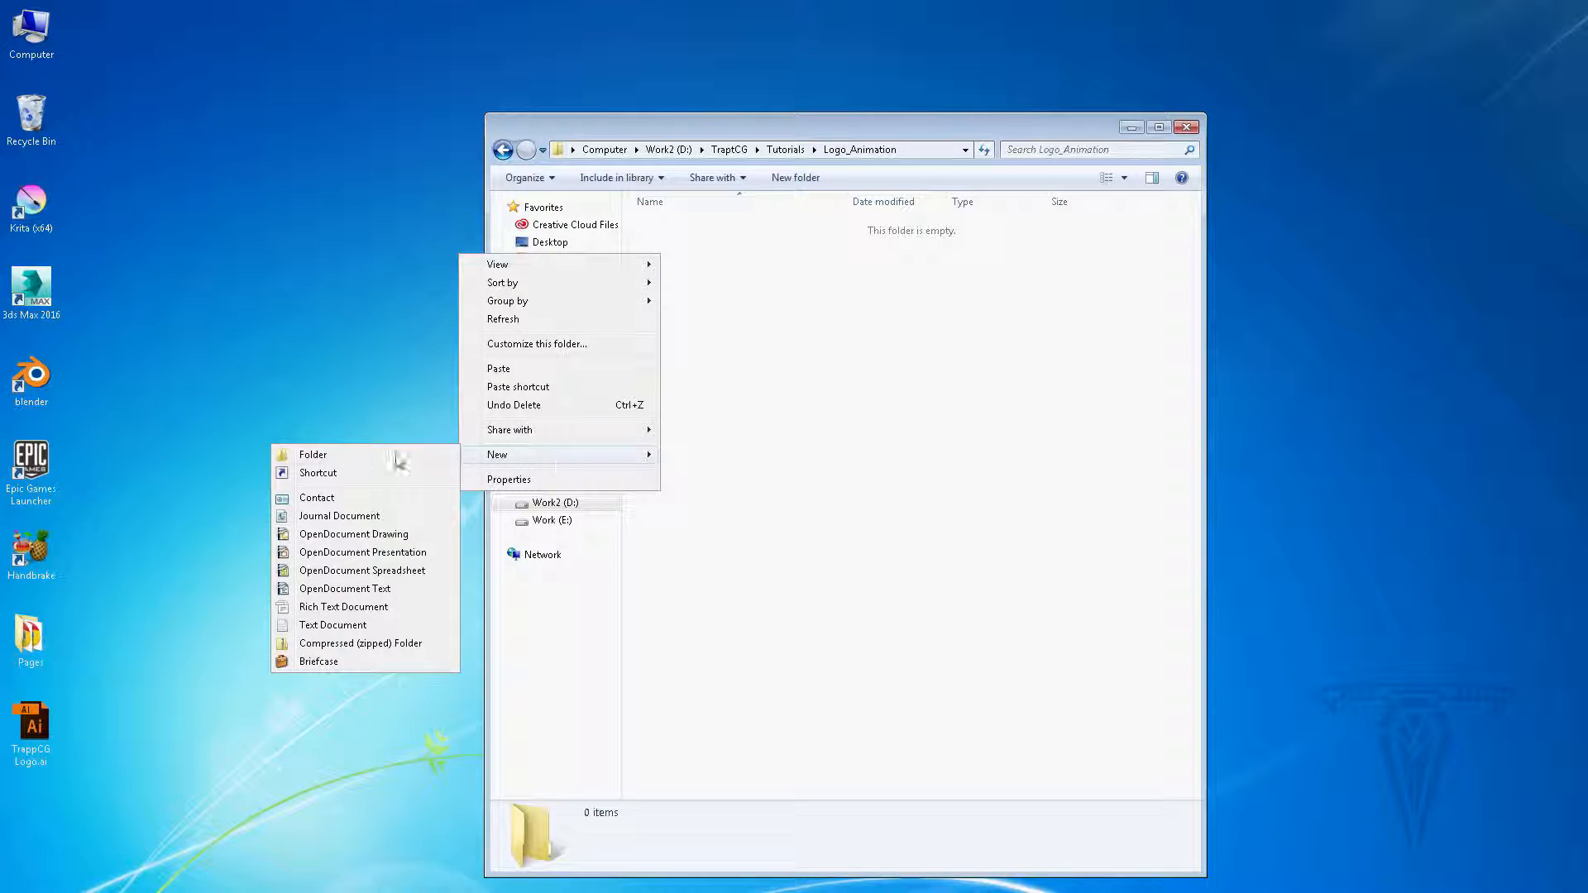
pyautogui.click(351, 457)
pyautogui.write('Logo')
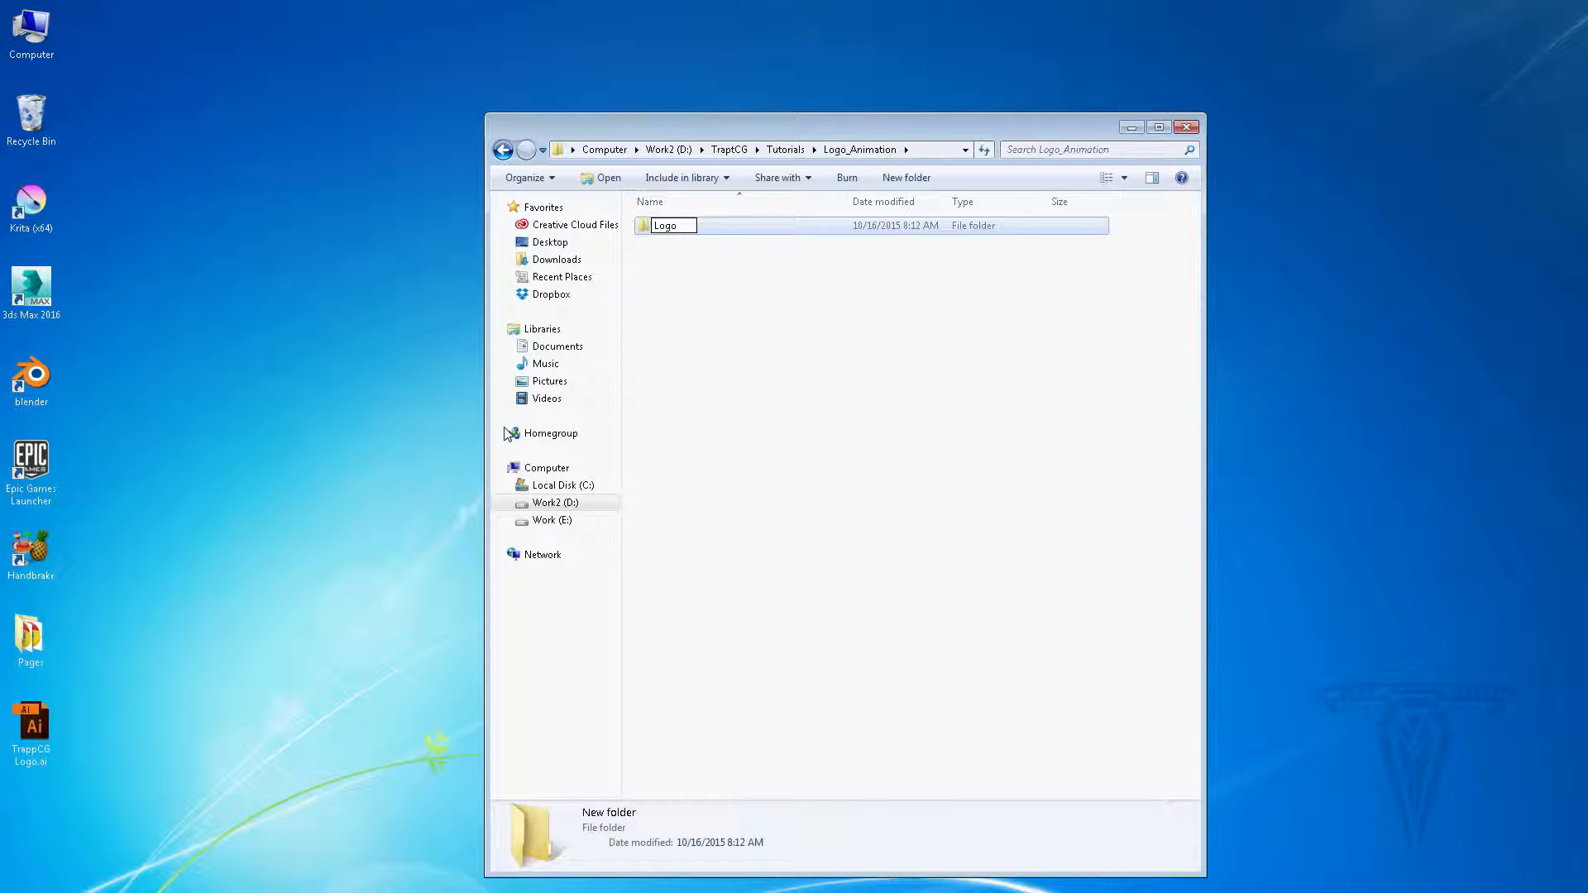
pyautogui.press('Return')
pyautogui.click(767, 379)
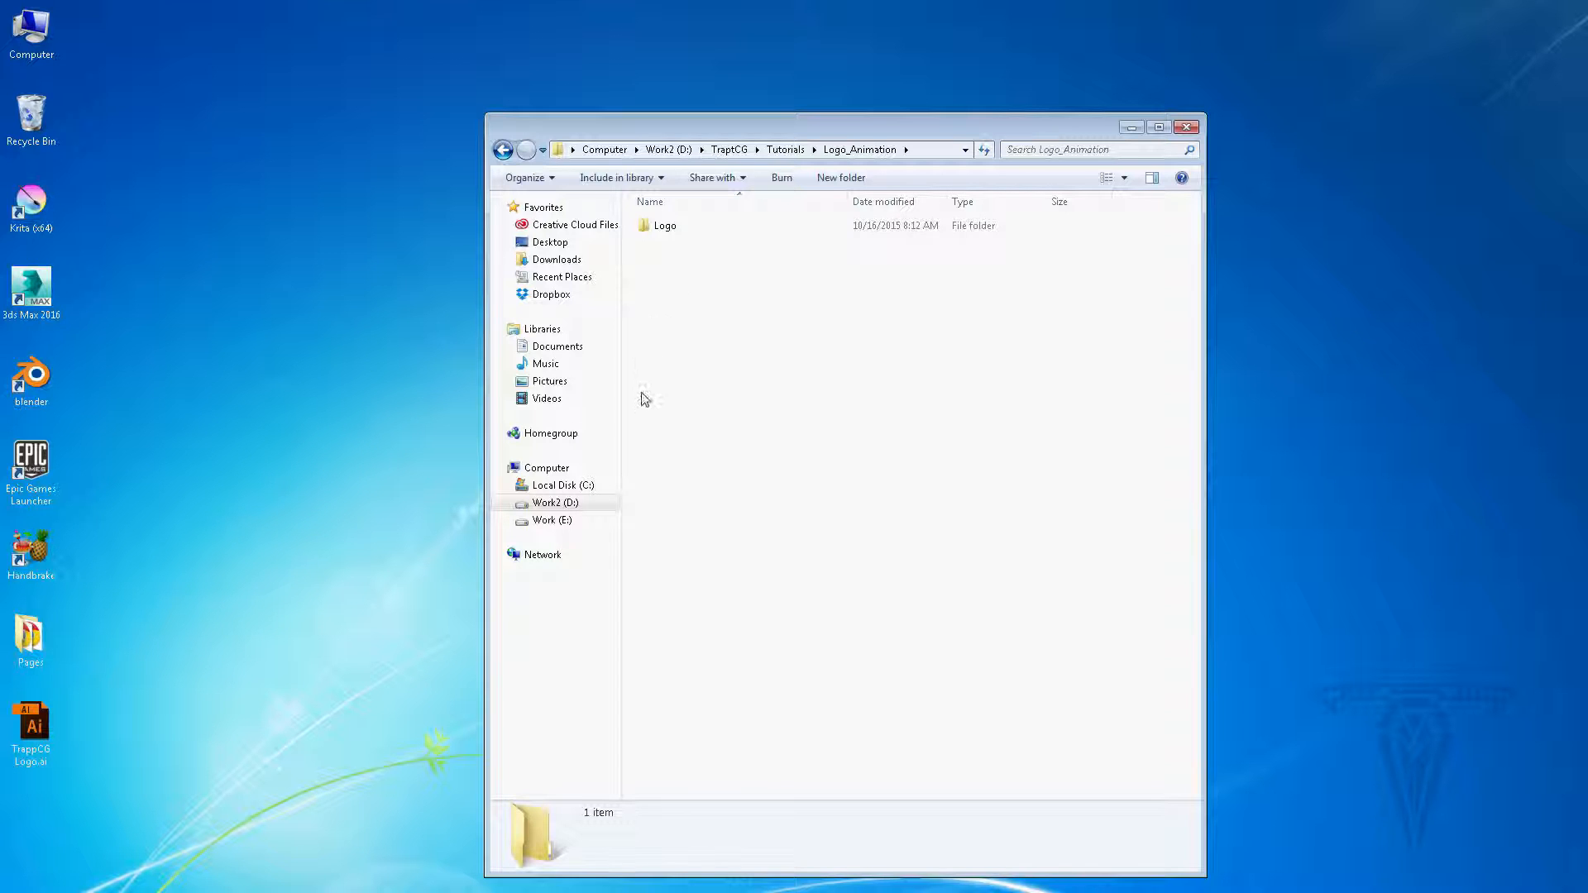
# Step: Switch to the web browser and search the Brands of the World vector logo library for "apple"
pyautogui.hotkey('alt', 'Tab')
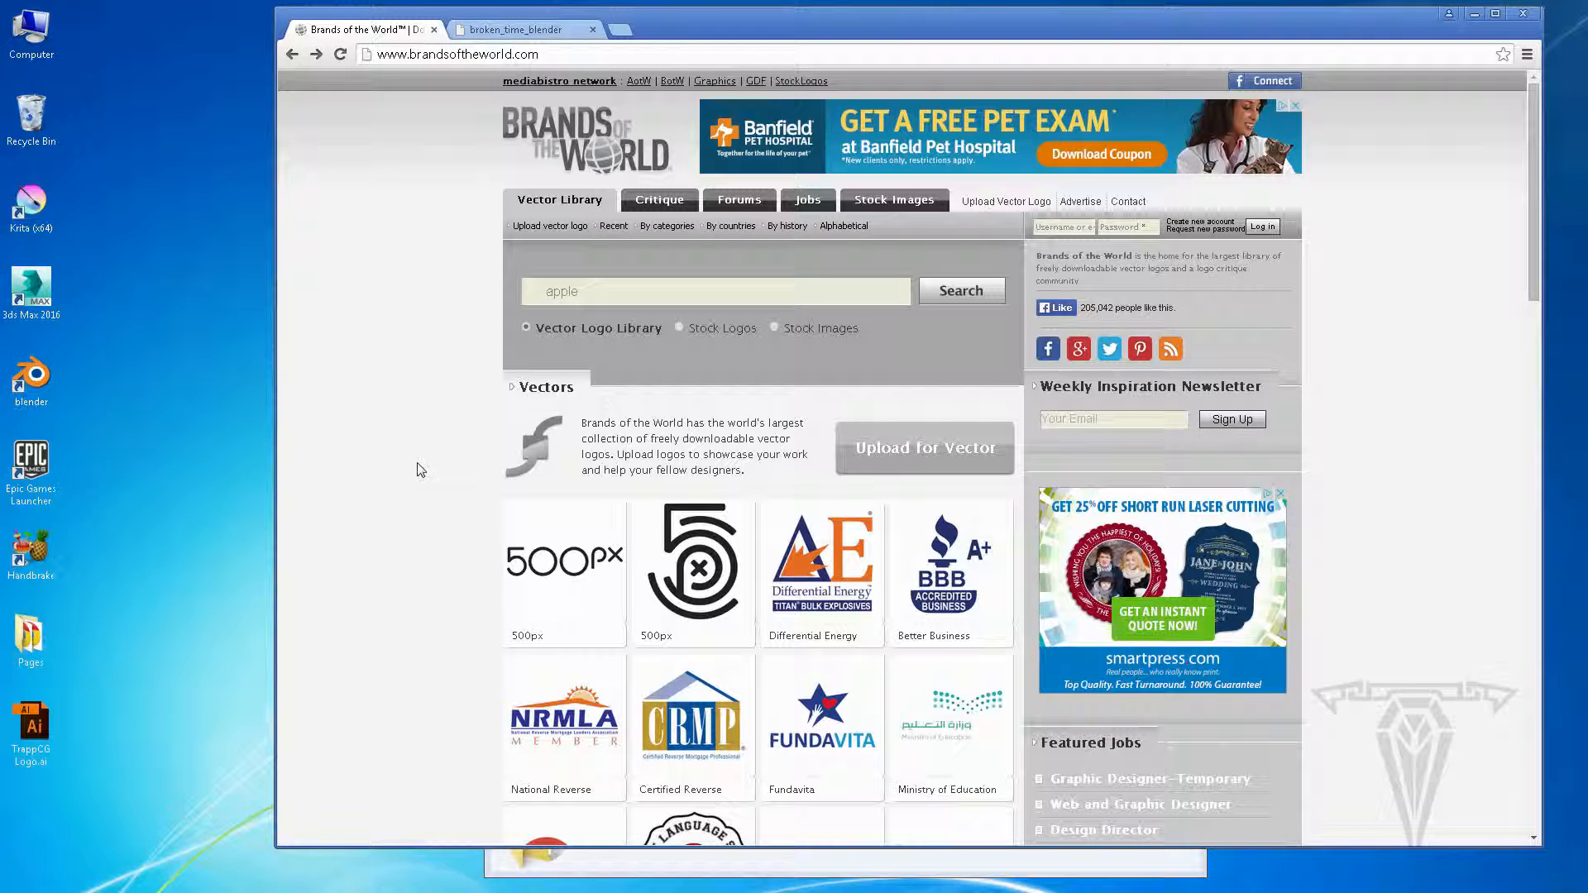
pyautogui.scroll(-4, 416, 465)
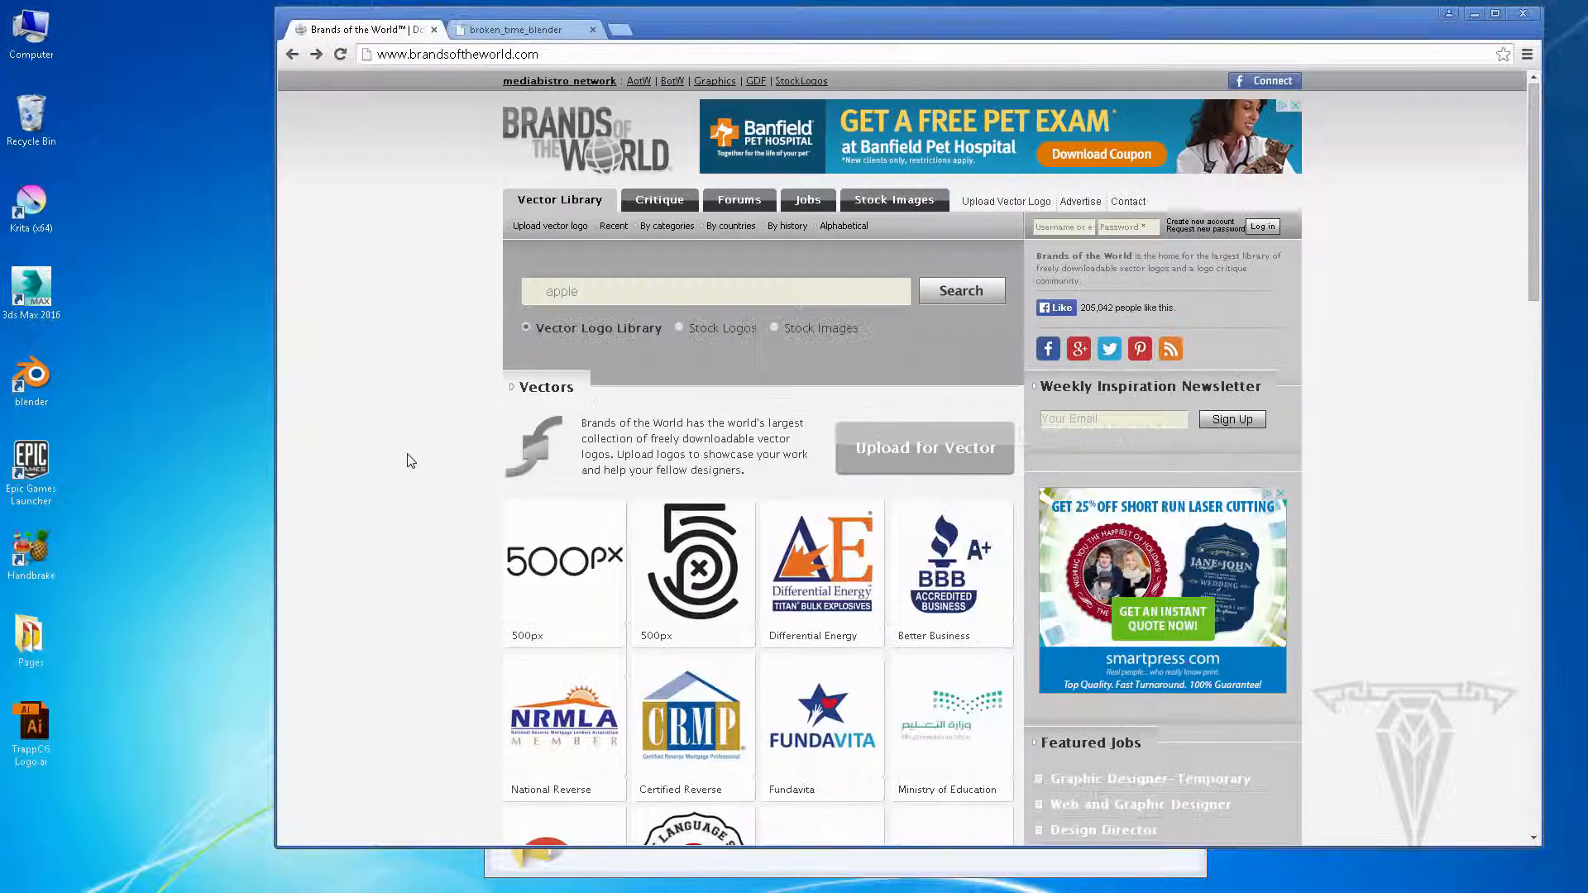
pyautogui.scroll(4, 407, 455)
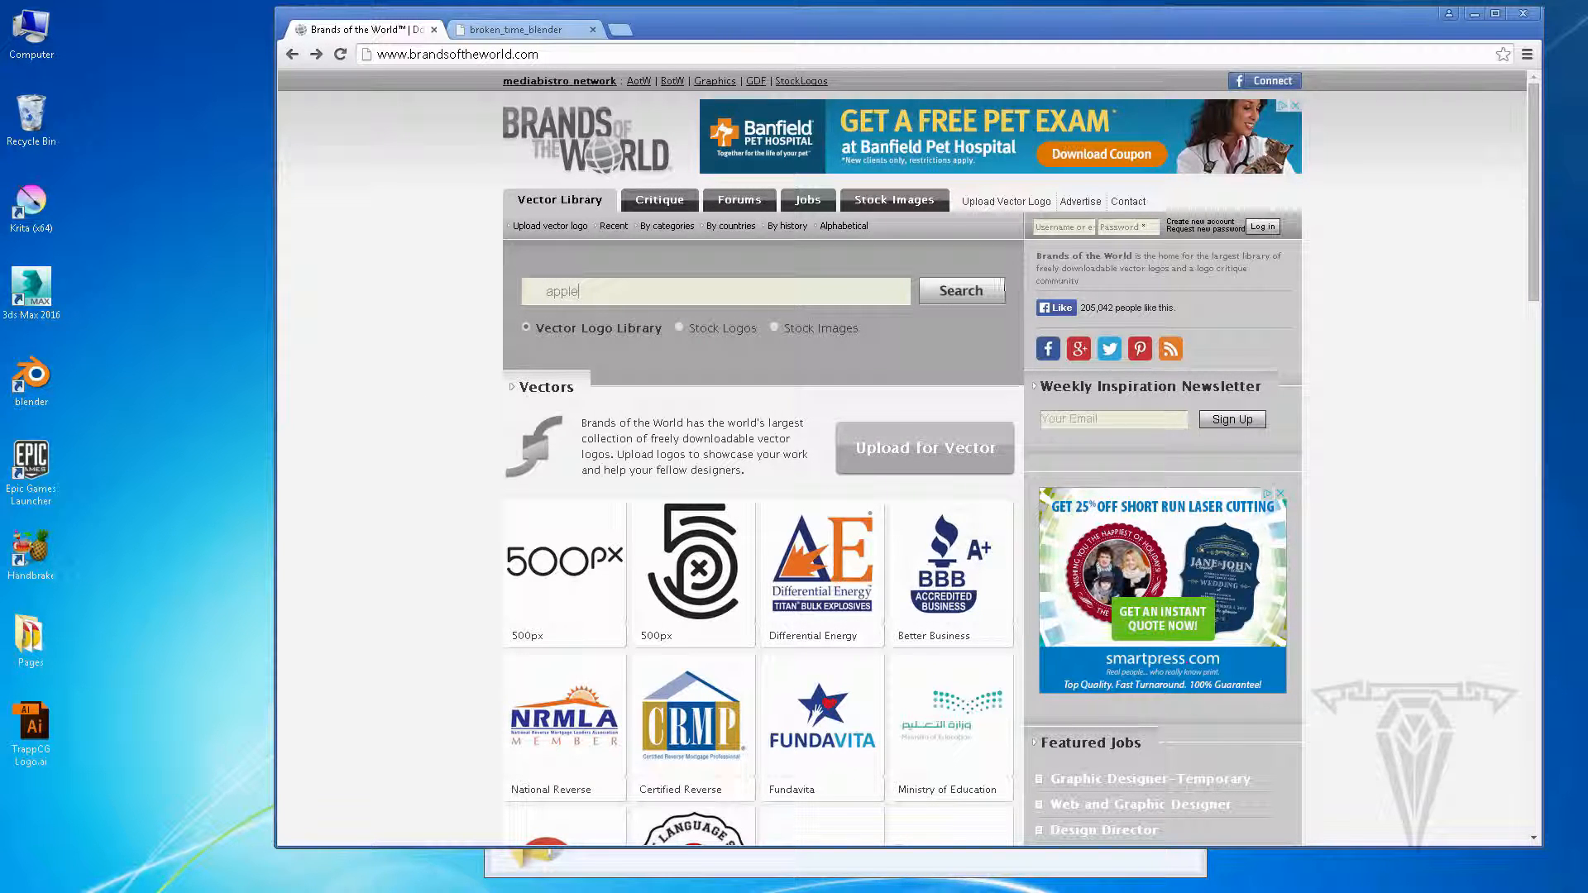
pyautogui.click(960, 291)
pyautogui.scroll(-2, 628, 322)
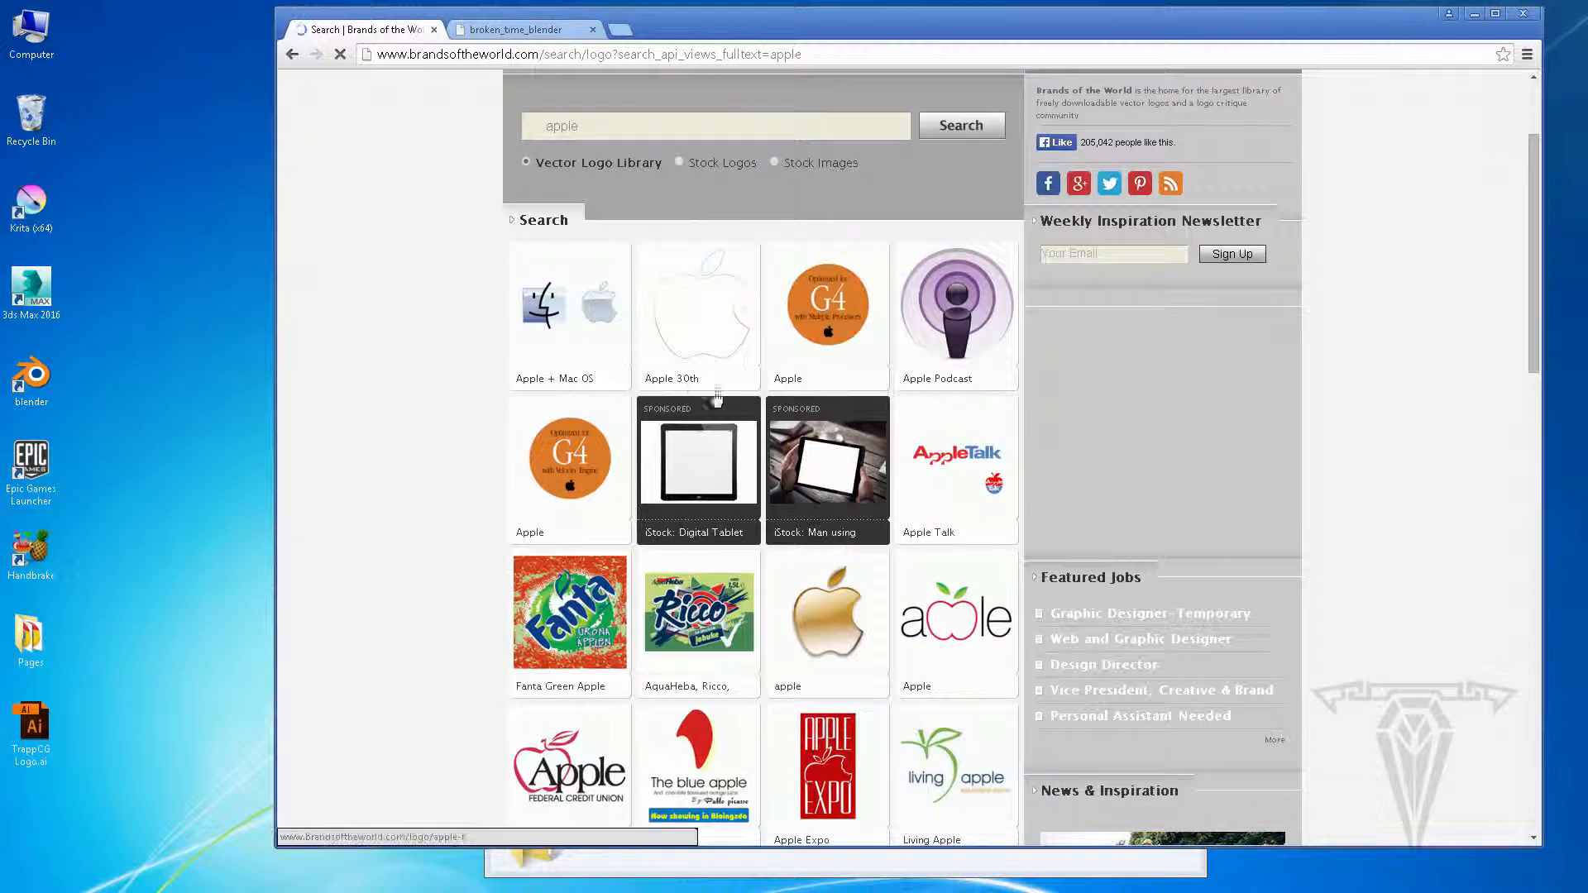
pyautogui.scroll(-2, 622, 319)
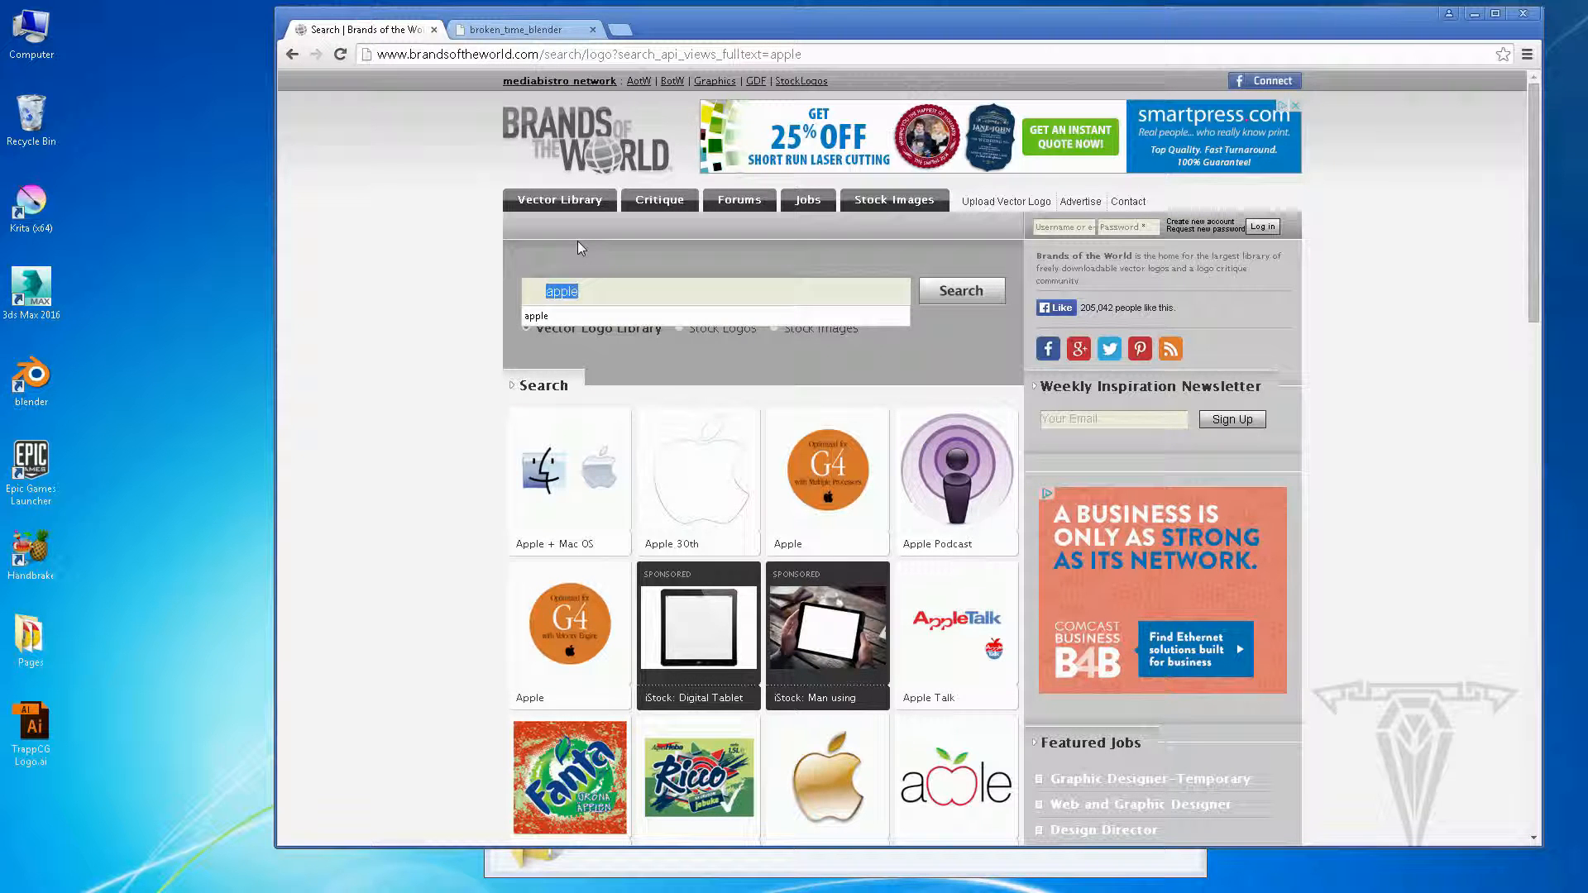
# Step: Search the vector logo library for "coca cola" and look through the matching logos
pyautogui.write('coco')
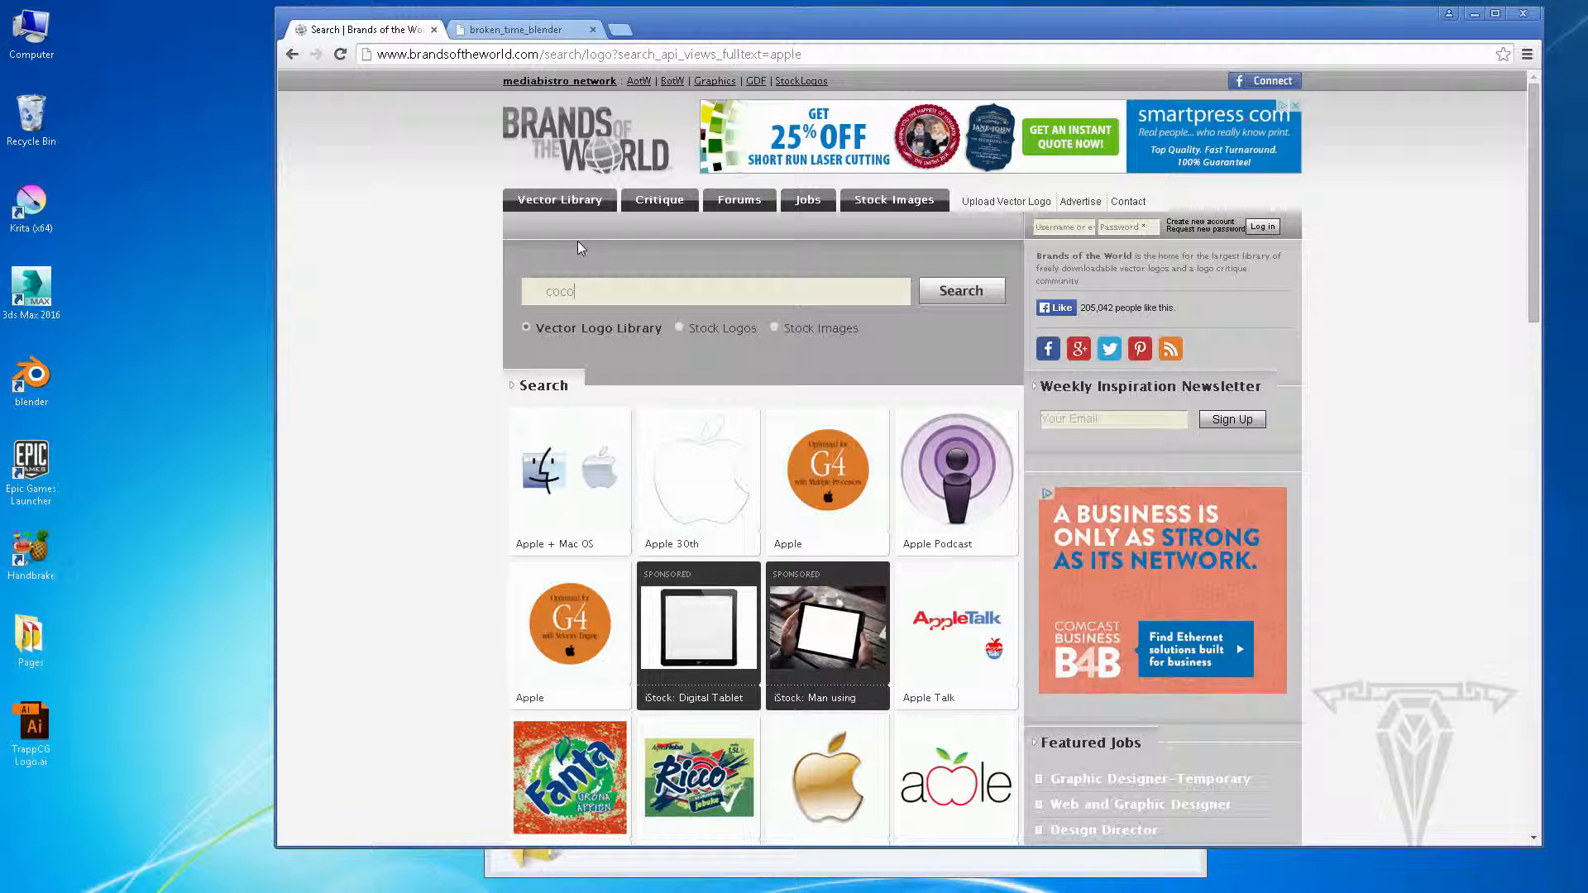
pyautogui.press('BackSpace')
pyautogui.click(558, 319)
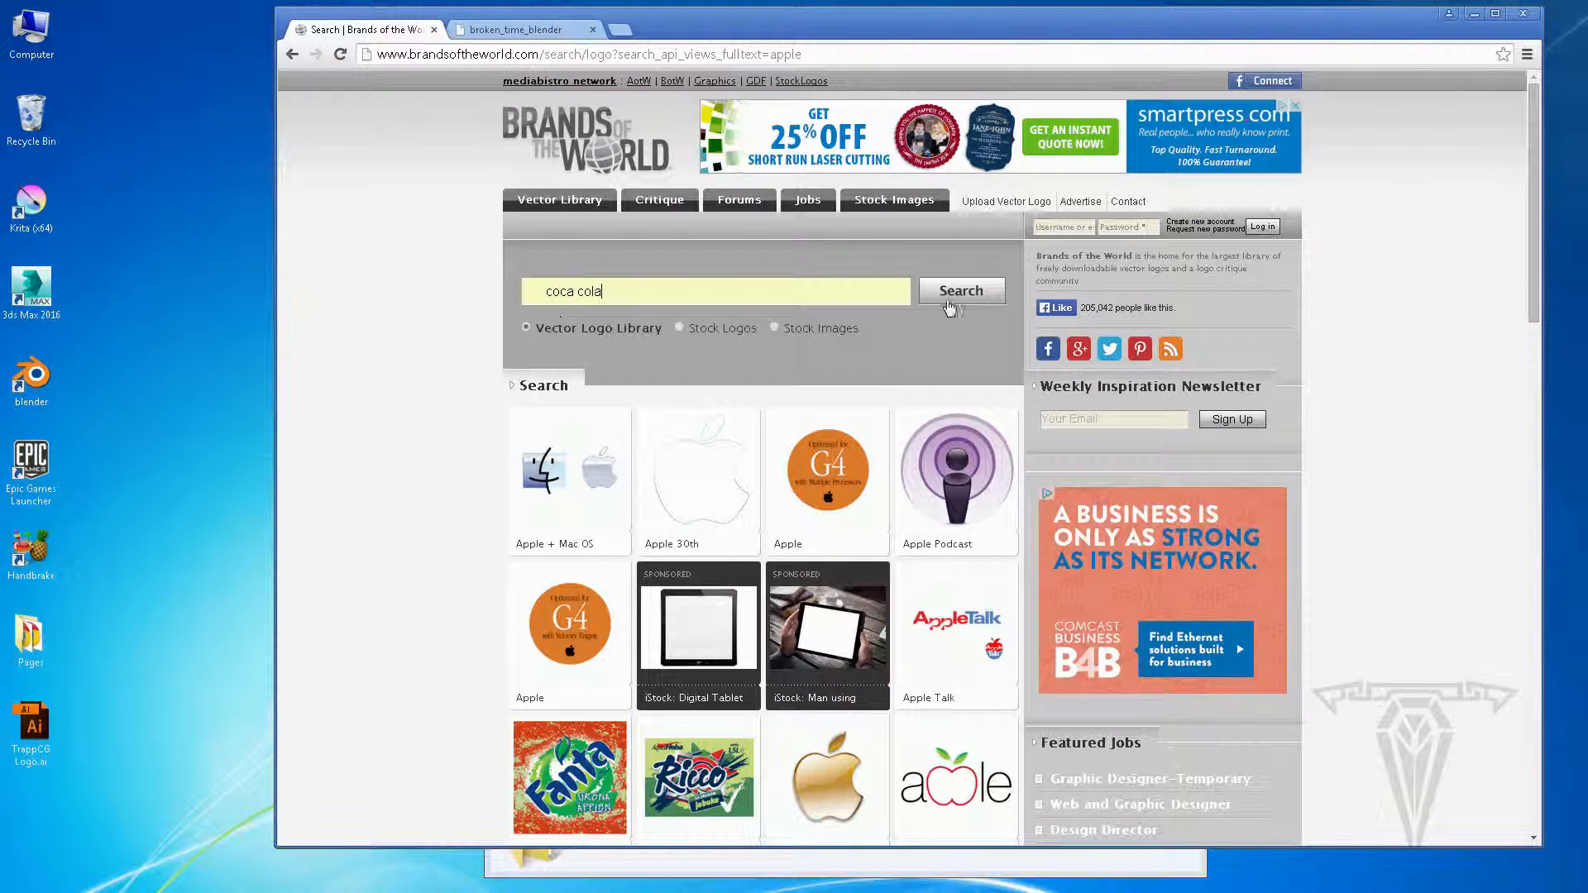
pyautogui.click(950, 306)
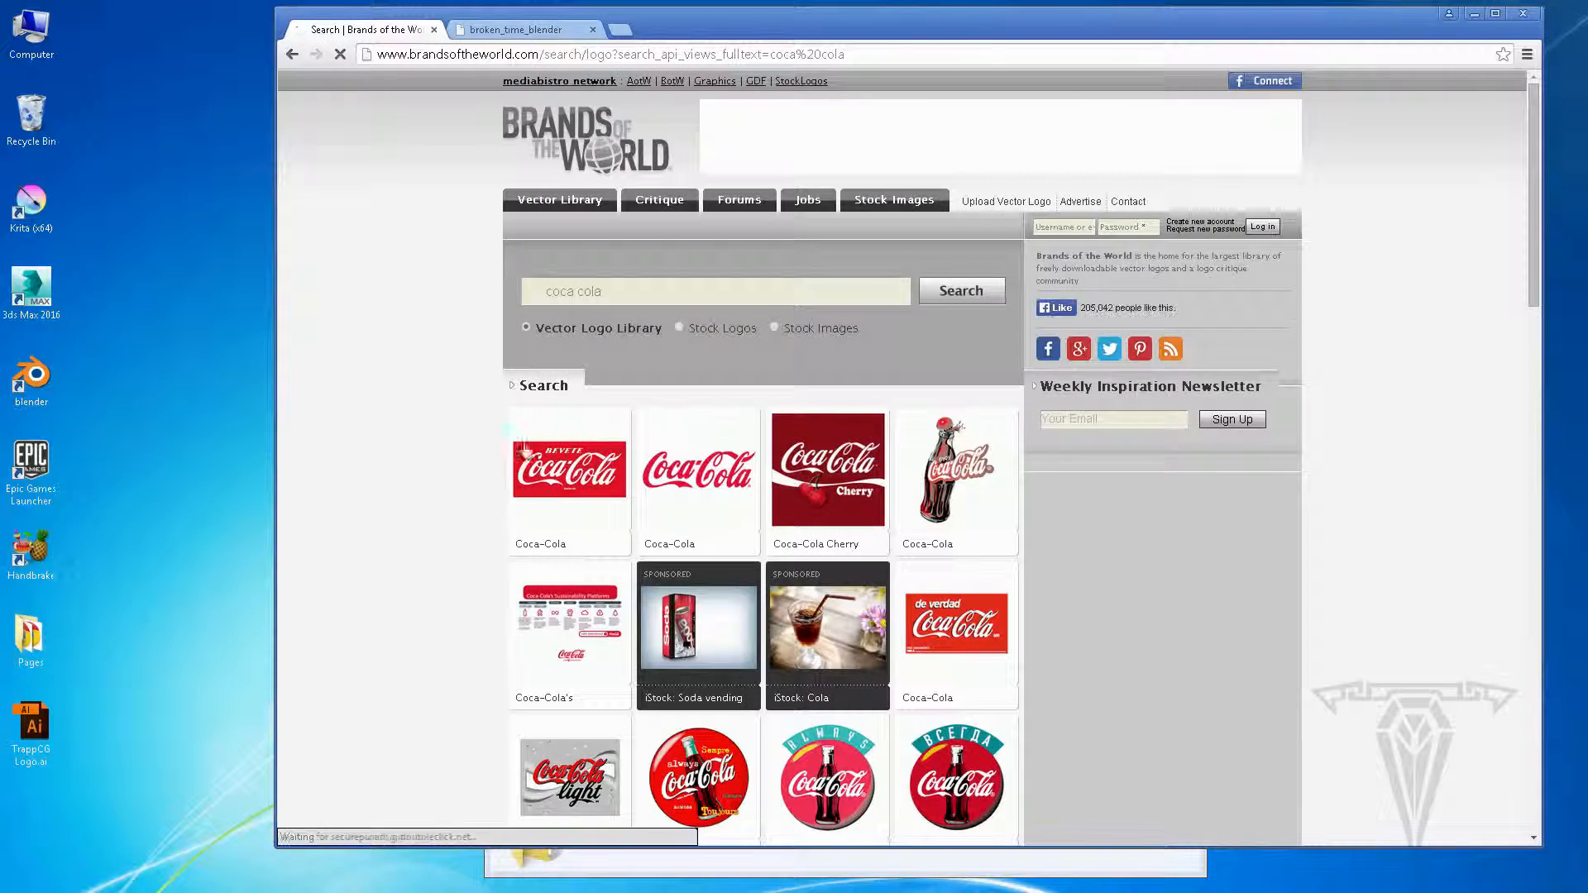
pyautogui.scroll(-8, 506, 430)
pyautogui.scroll(5, 507, 448)
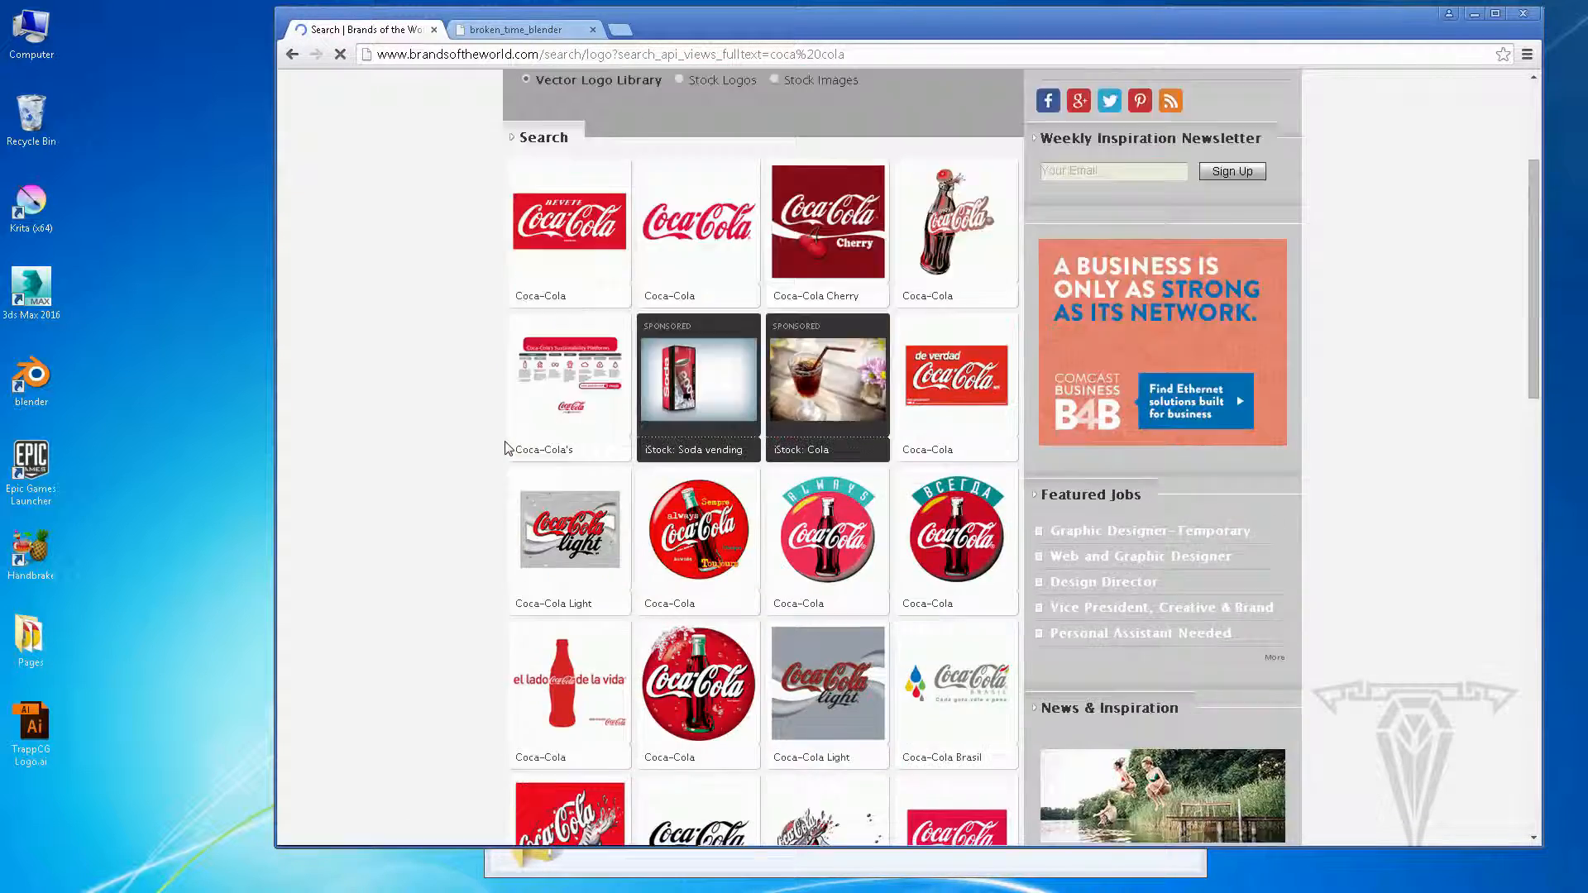
pyautogui.scroll(3, 508, 447)
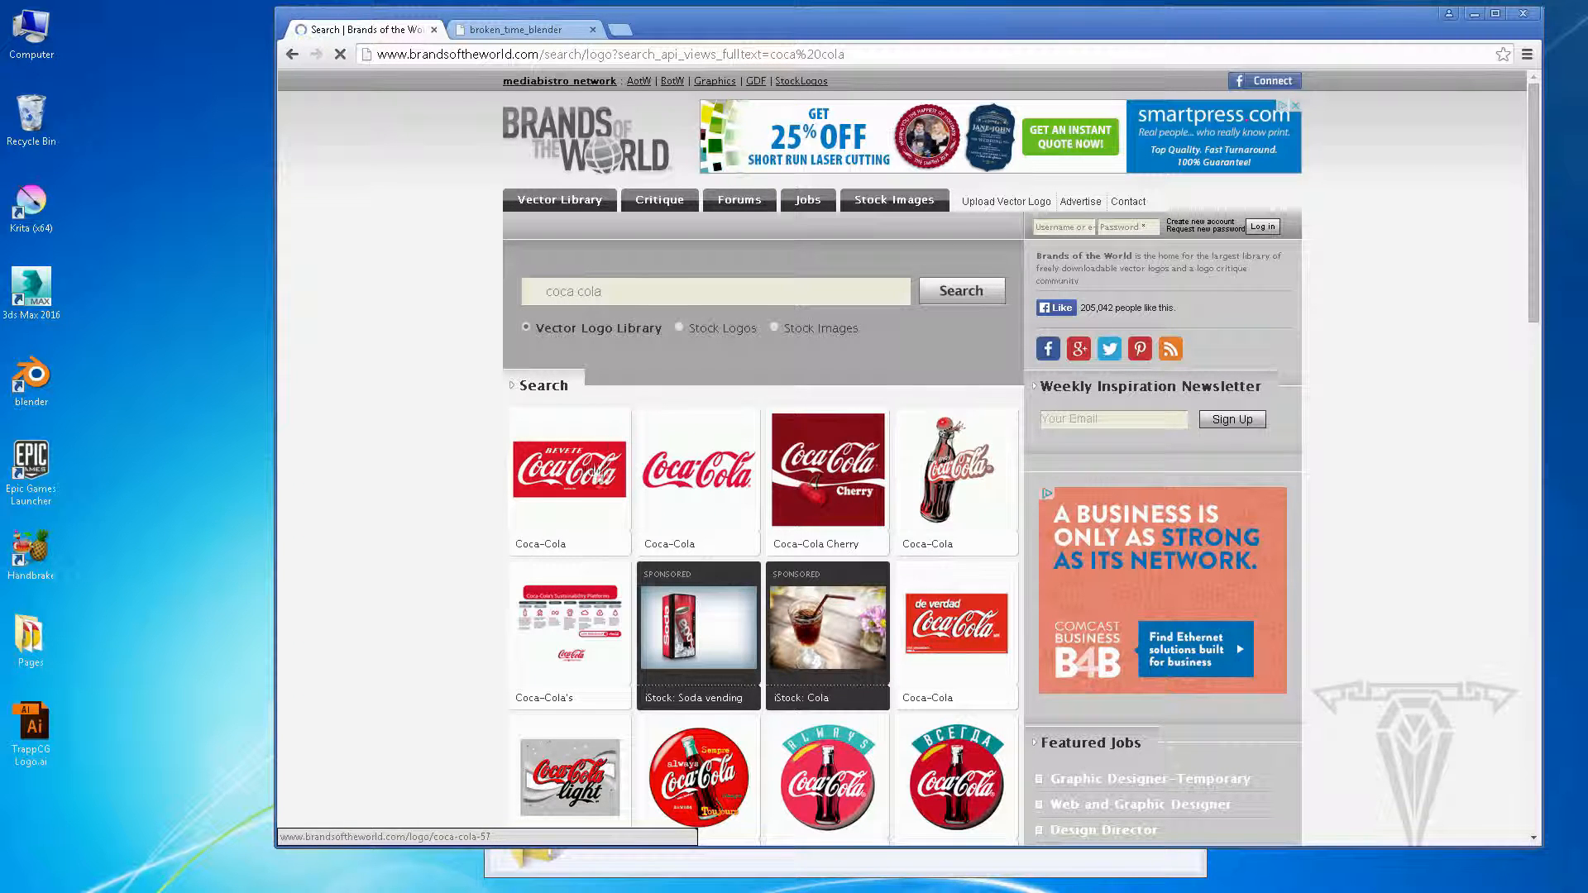
# Step: Open the red "Bevete Coca-Cola" logo's page, agree to its download terms and complete the robot check
pyautogui.click(557, 466)
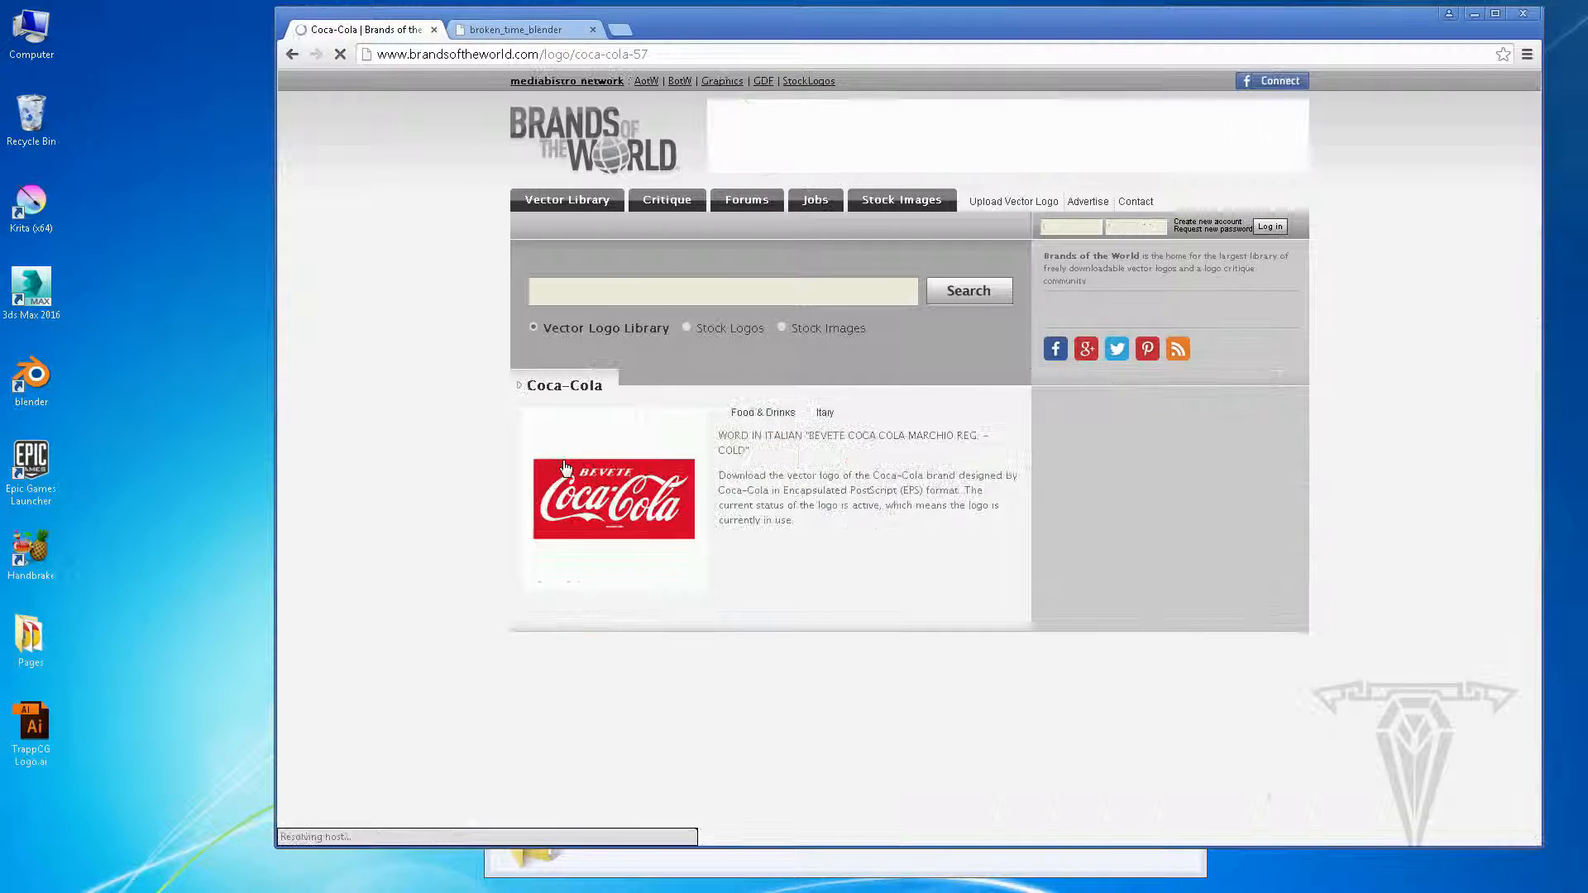
pyautogui.scroll(-3, 521, 451)
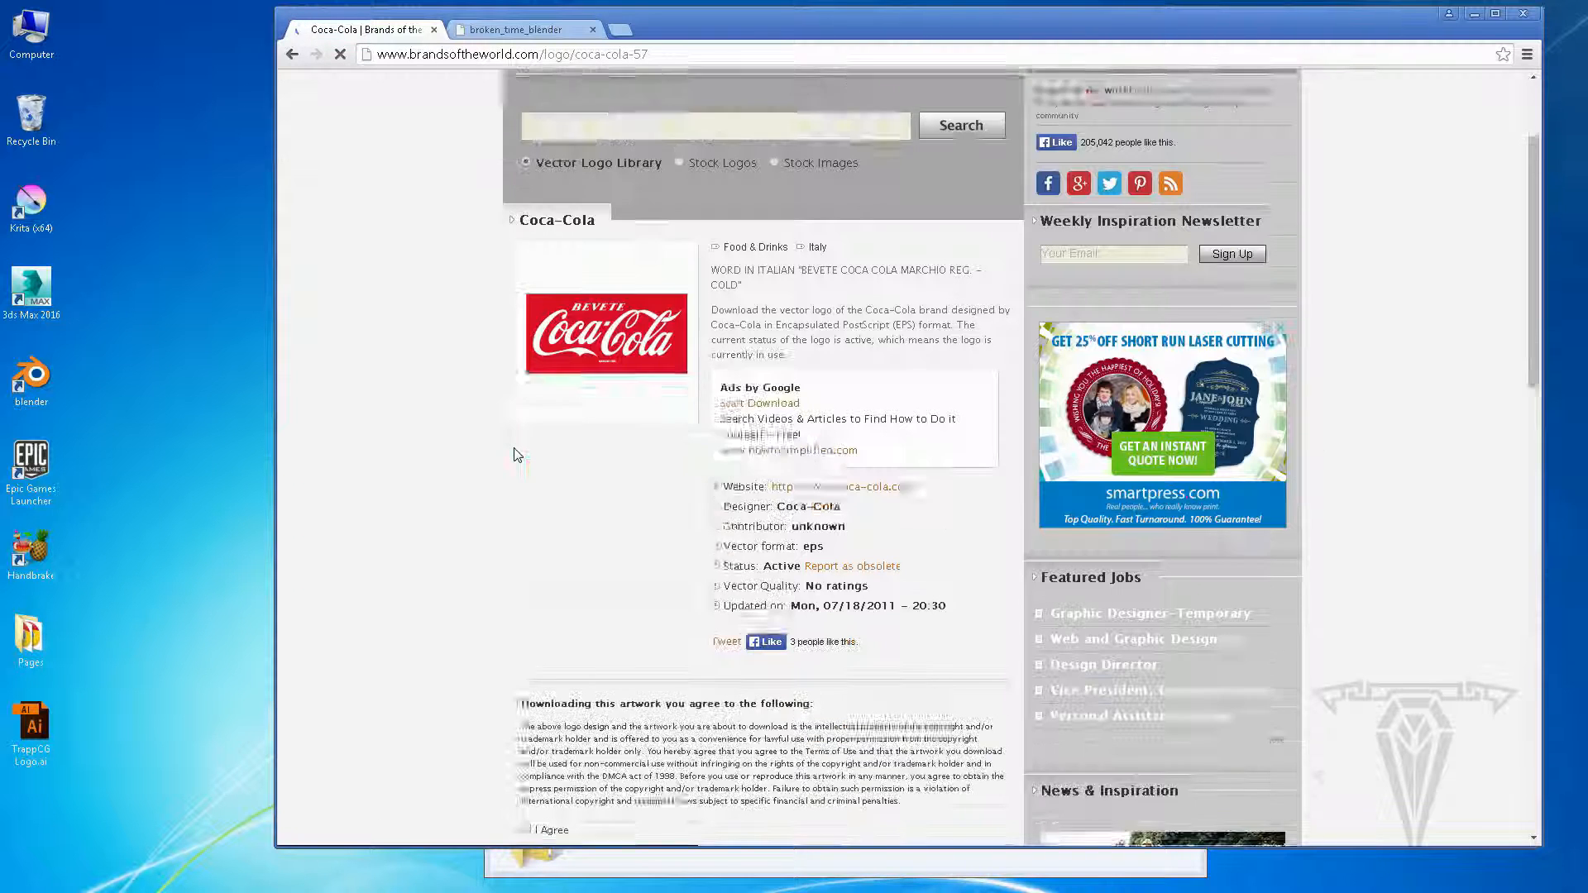
pyautogui.scroll(-5, 569, 700)
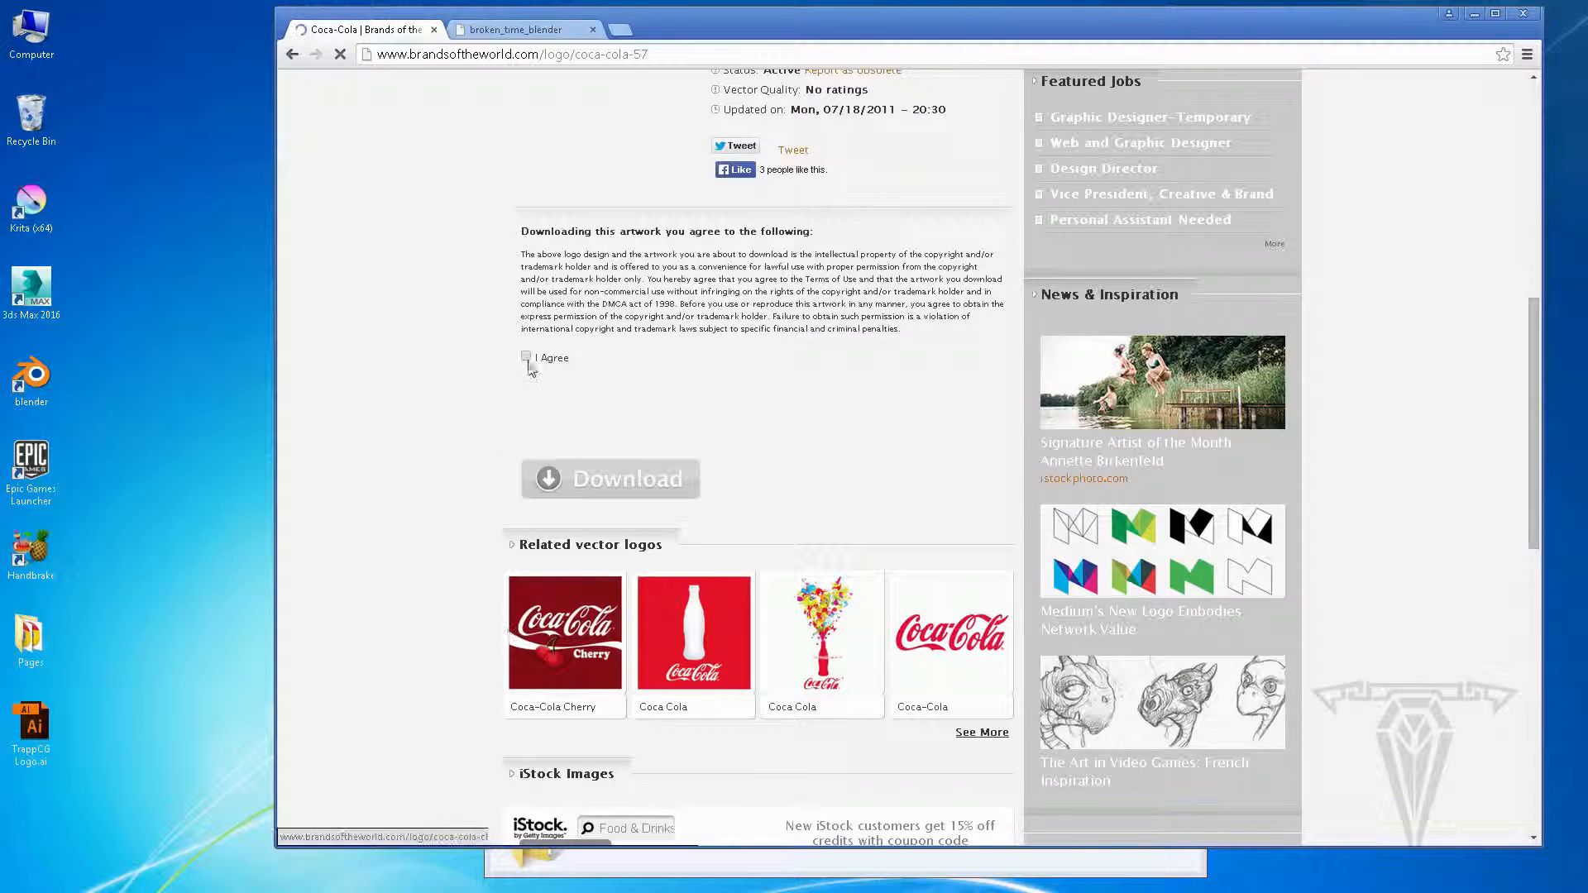
pyautogui.click(526, 332)
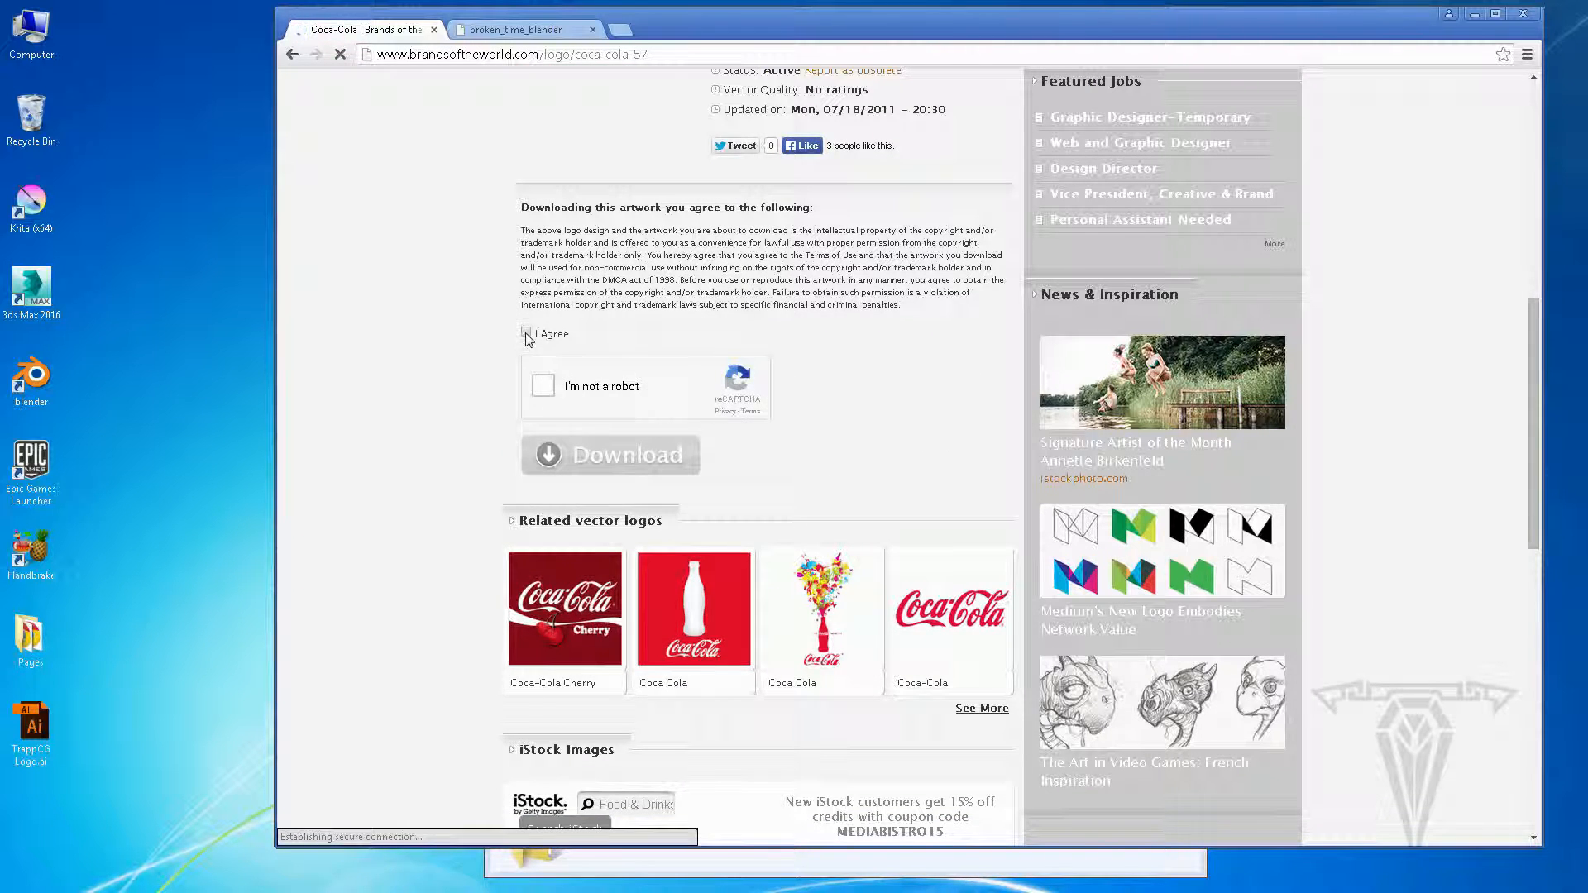
pyautogui.click(539, 394)
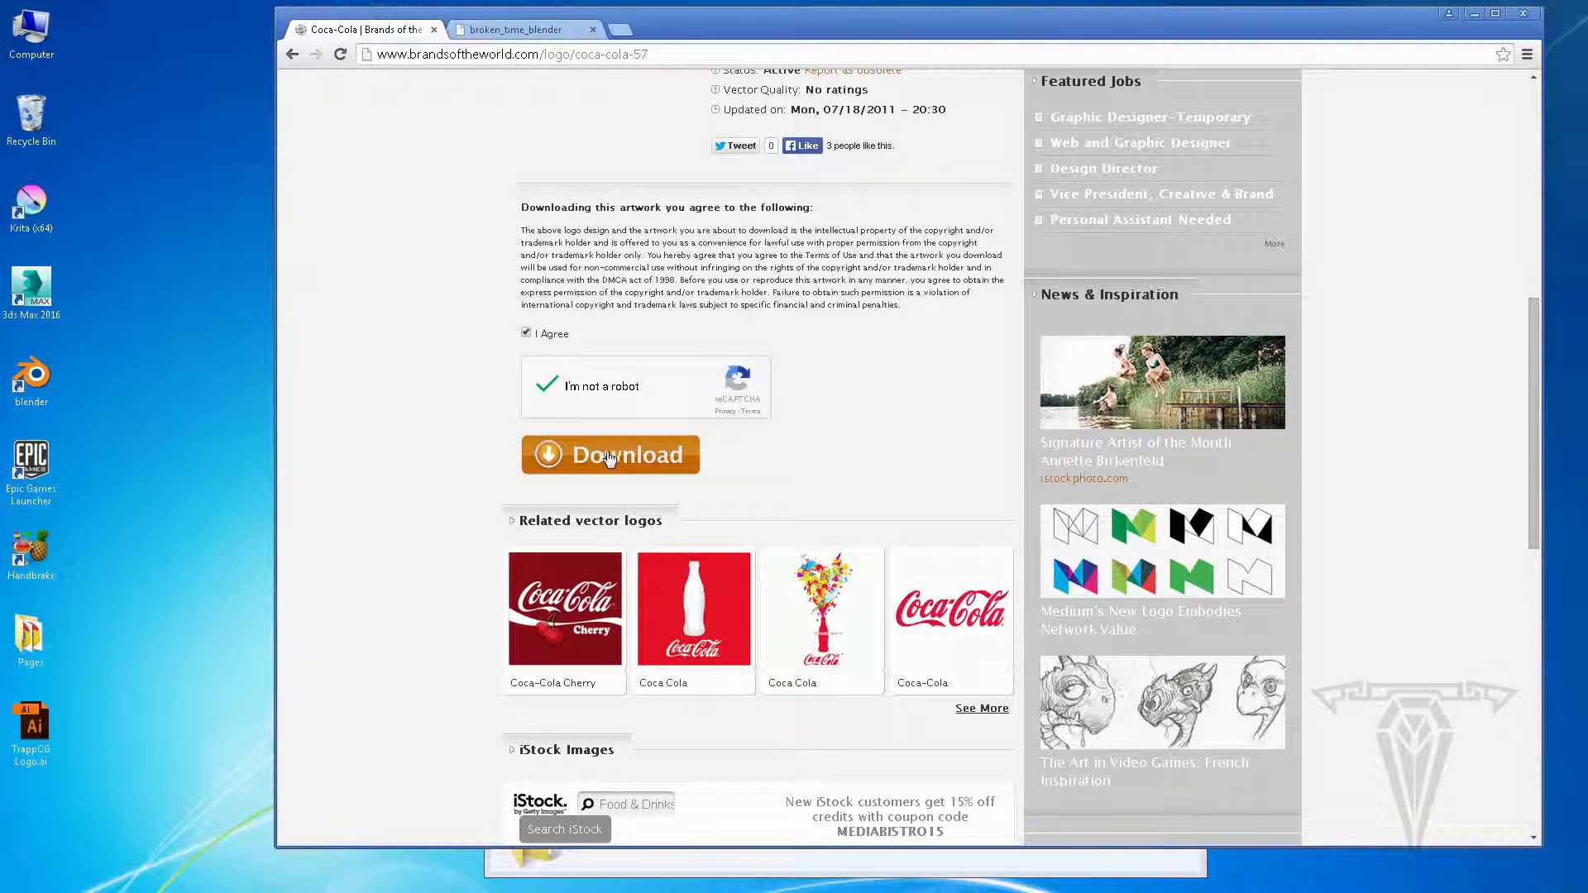
pyautogui.scroll(8, 716, 362)
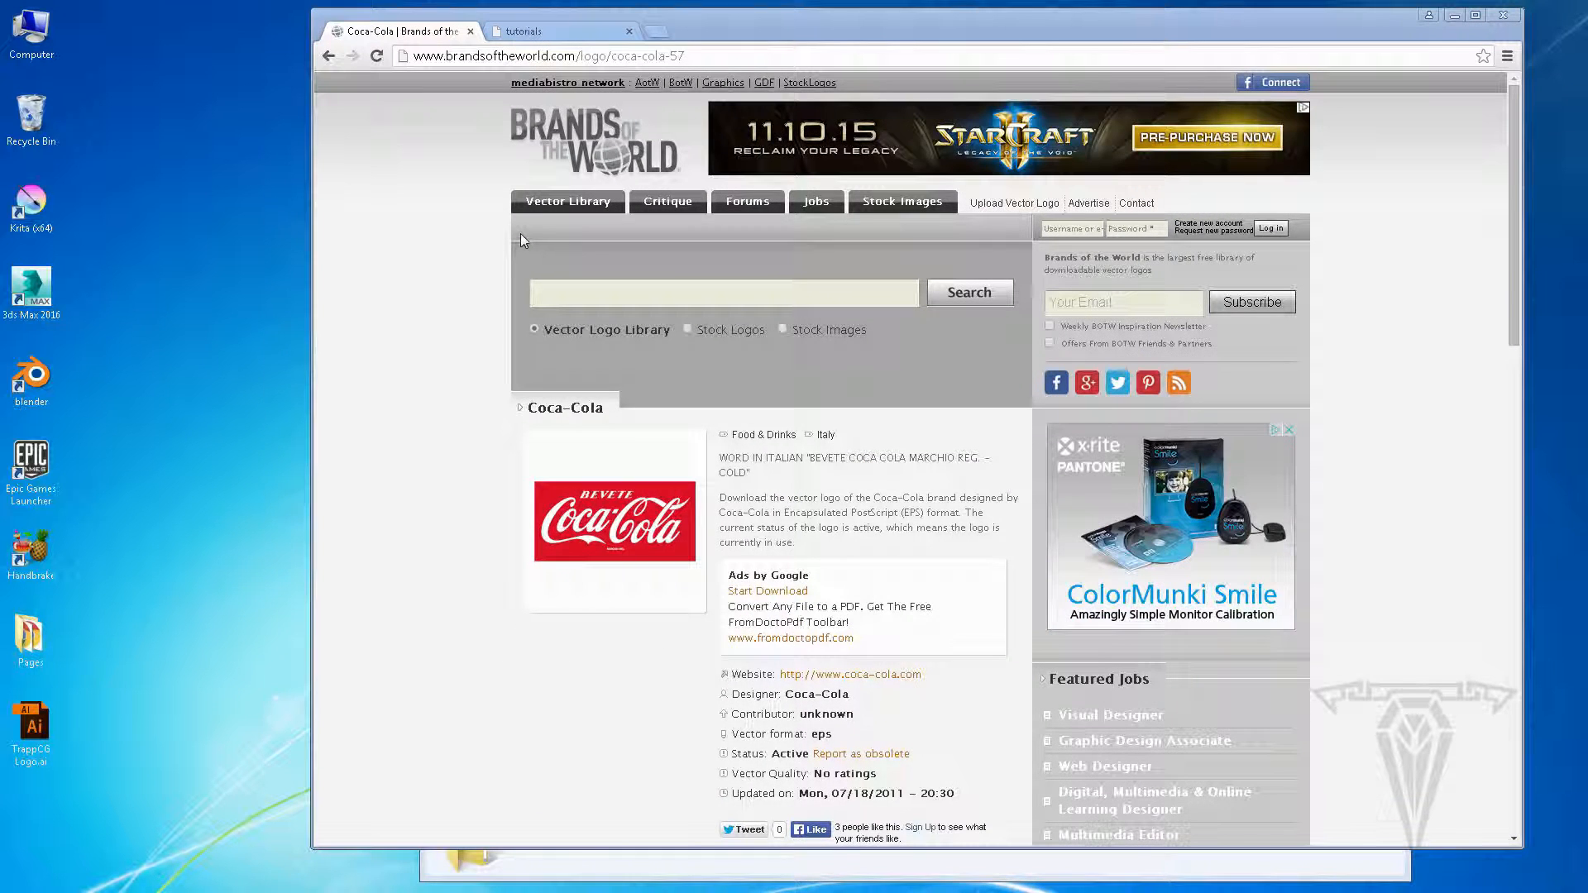
# Step: Download the TrappCG logo zip file from the Resources page of the TrappCG website
pyautogui.click(550, 31)
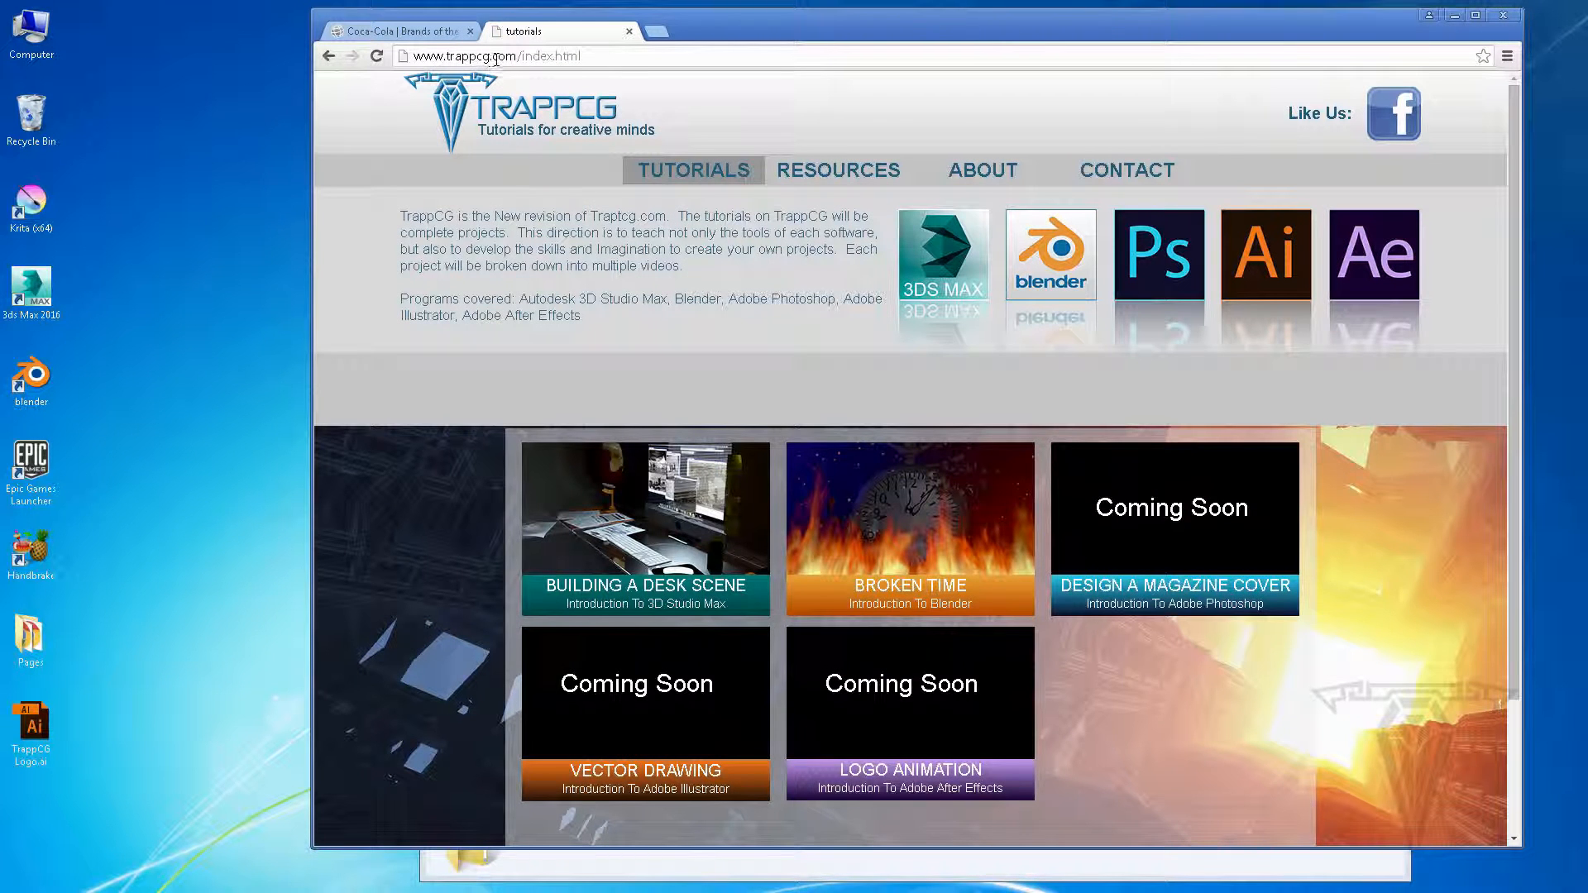
pyautogui.click(824, 176)
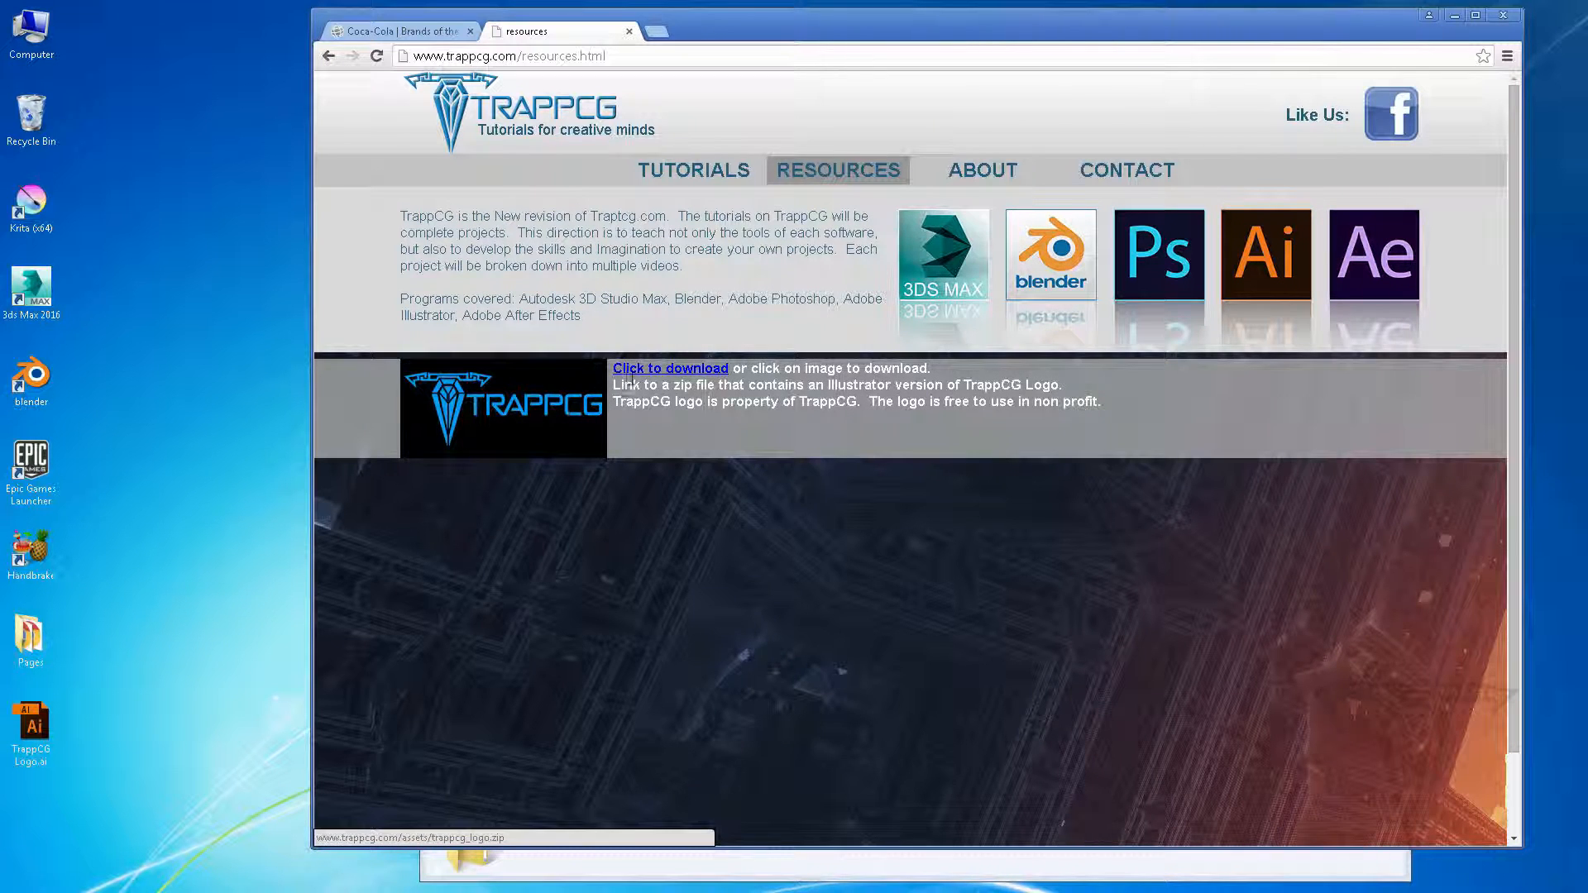
pyautogui.click(674, 376)
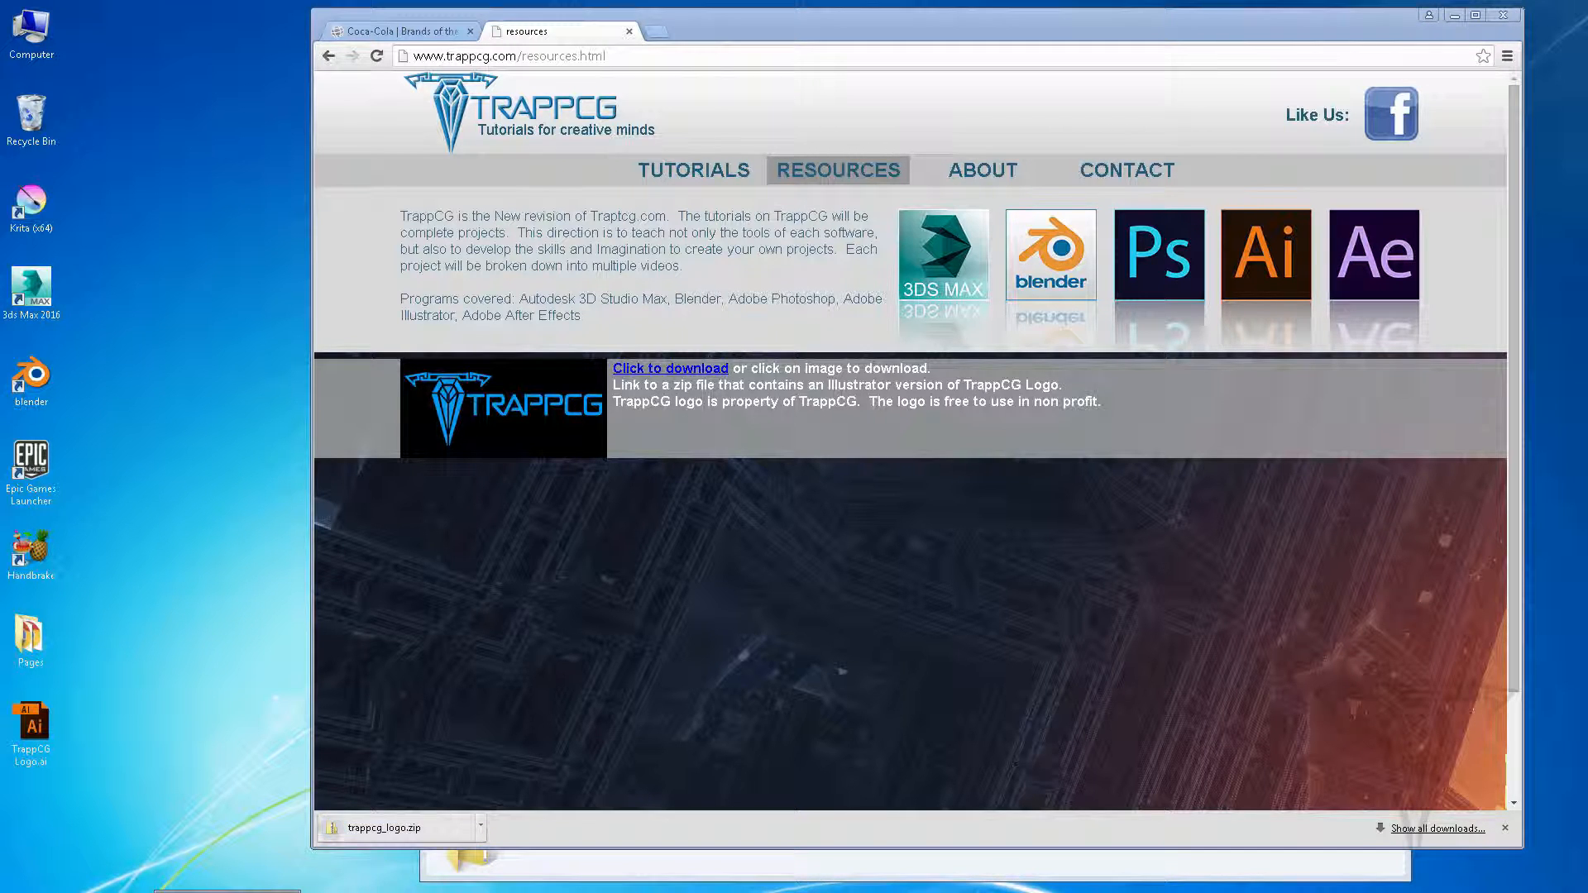
# Step: Switch to the Downloads folder in Windows Explorer, extract trappcg_logo.zip and select the extracted TrappCG Logo.ai file
pyautogui.hotkey('alt', 'Tab')
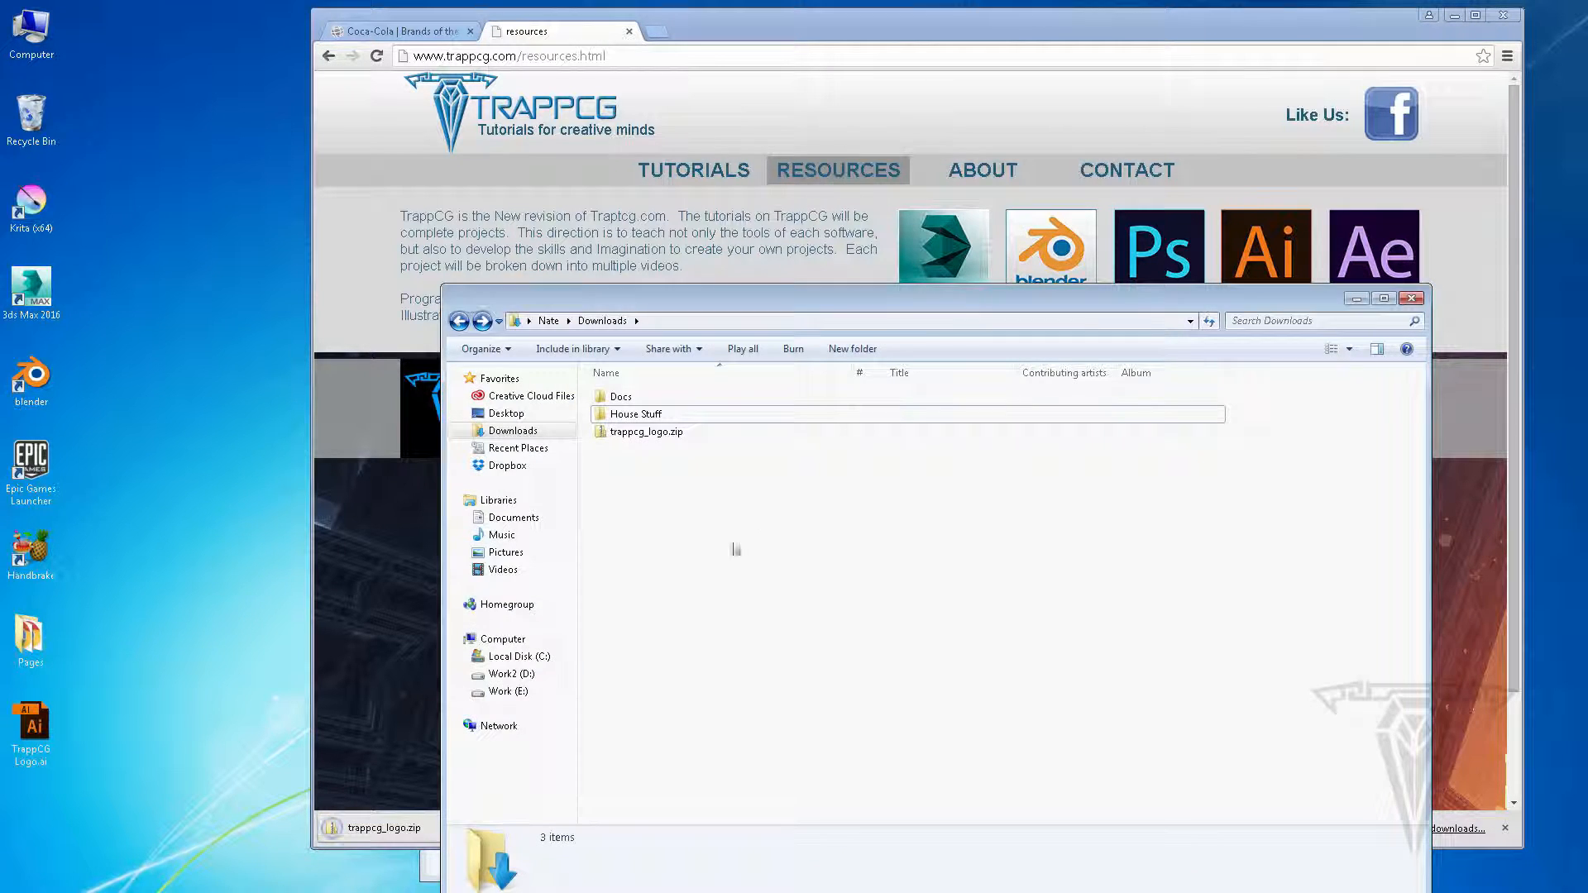
pyautogui.rightClick(637, 441)
pyautogui.click(530, 489)
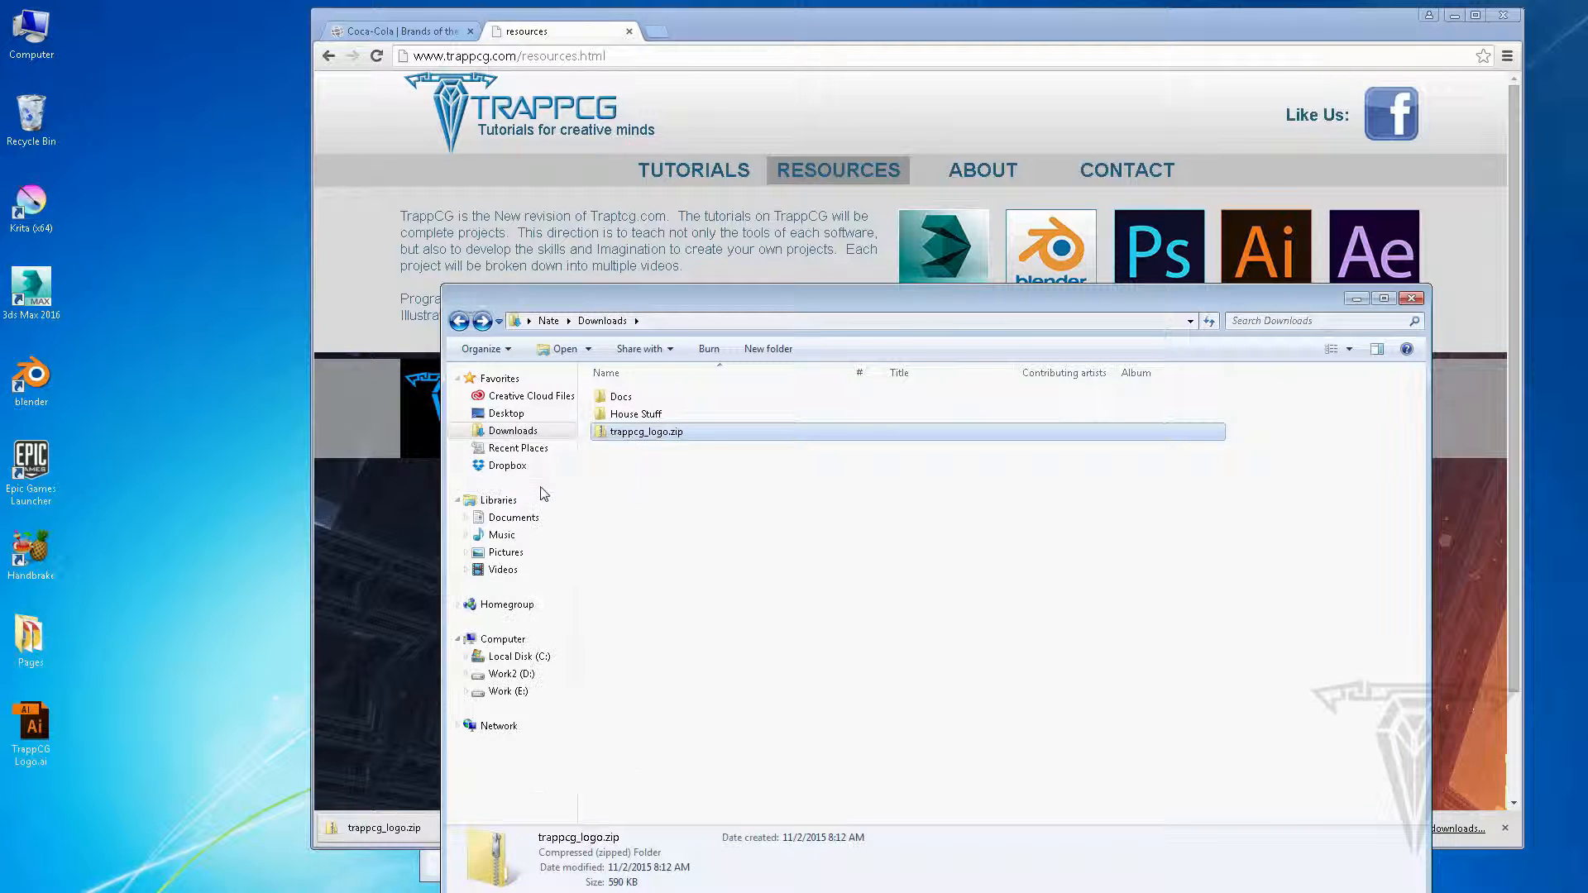
pyautogui.click(946, 646)
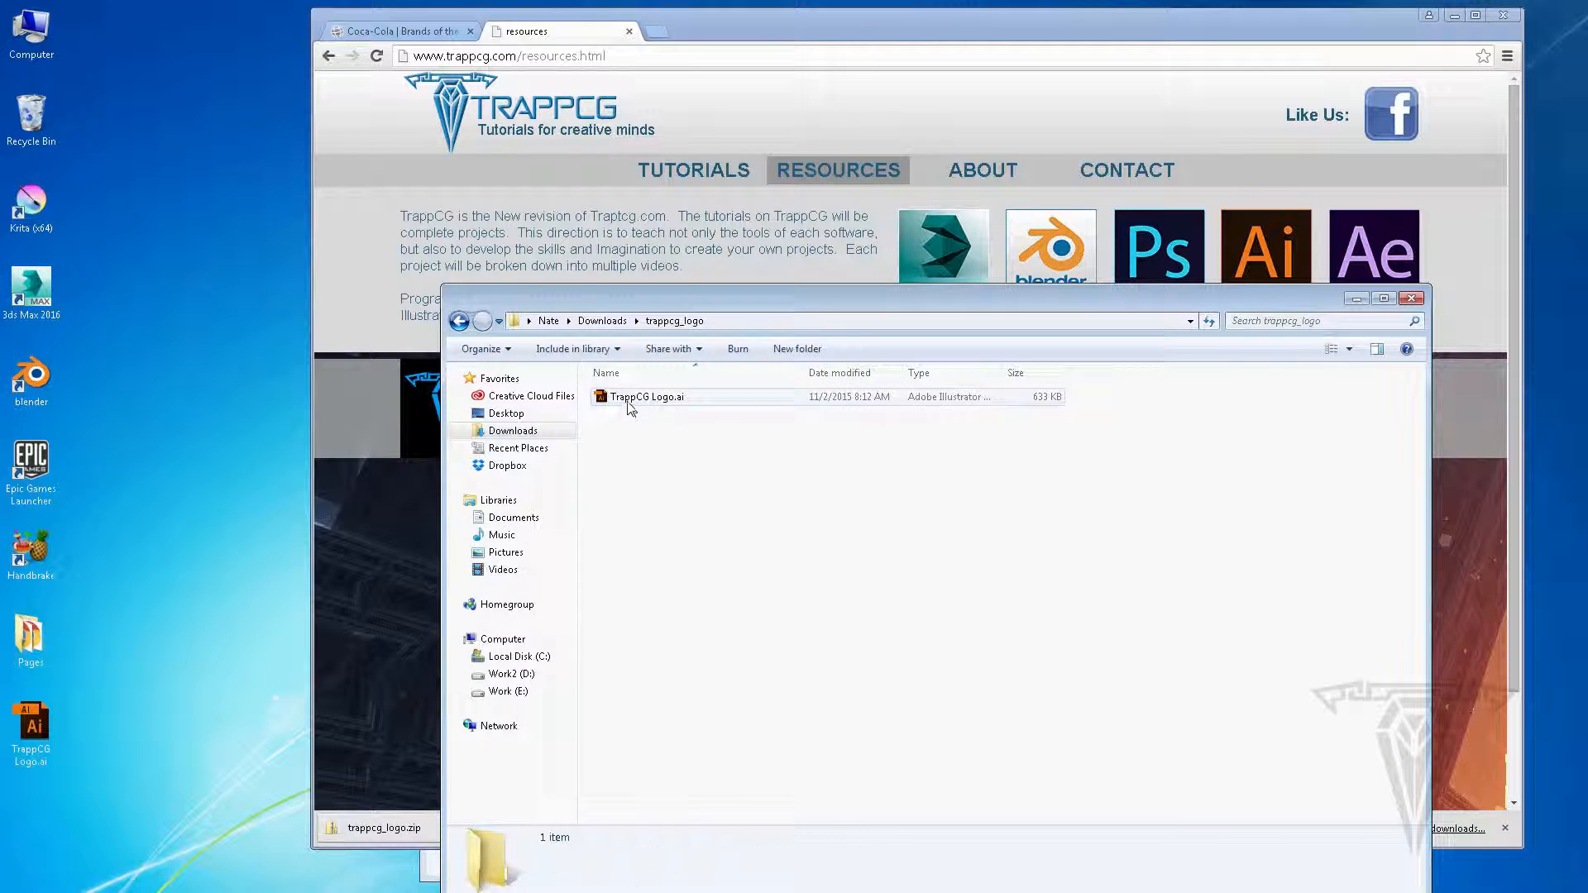
pyautogui.click(653, 399)
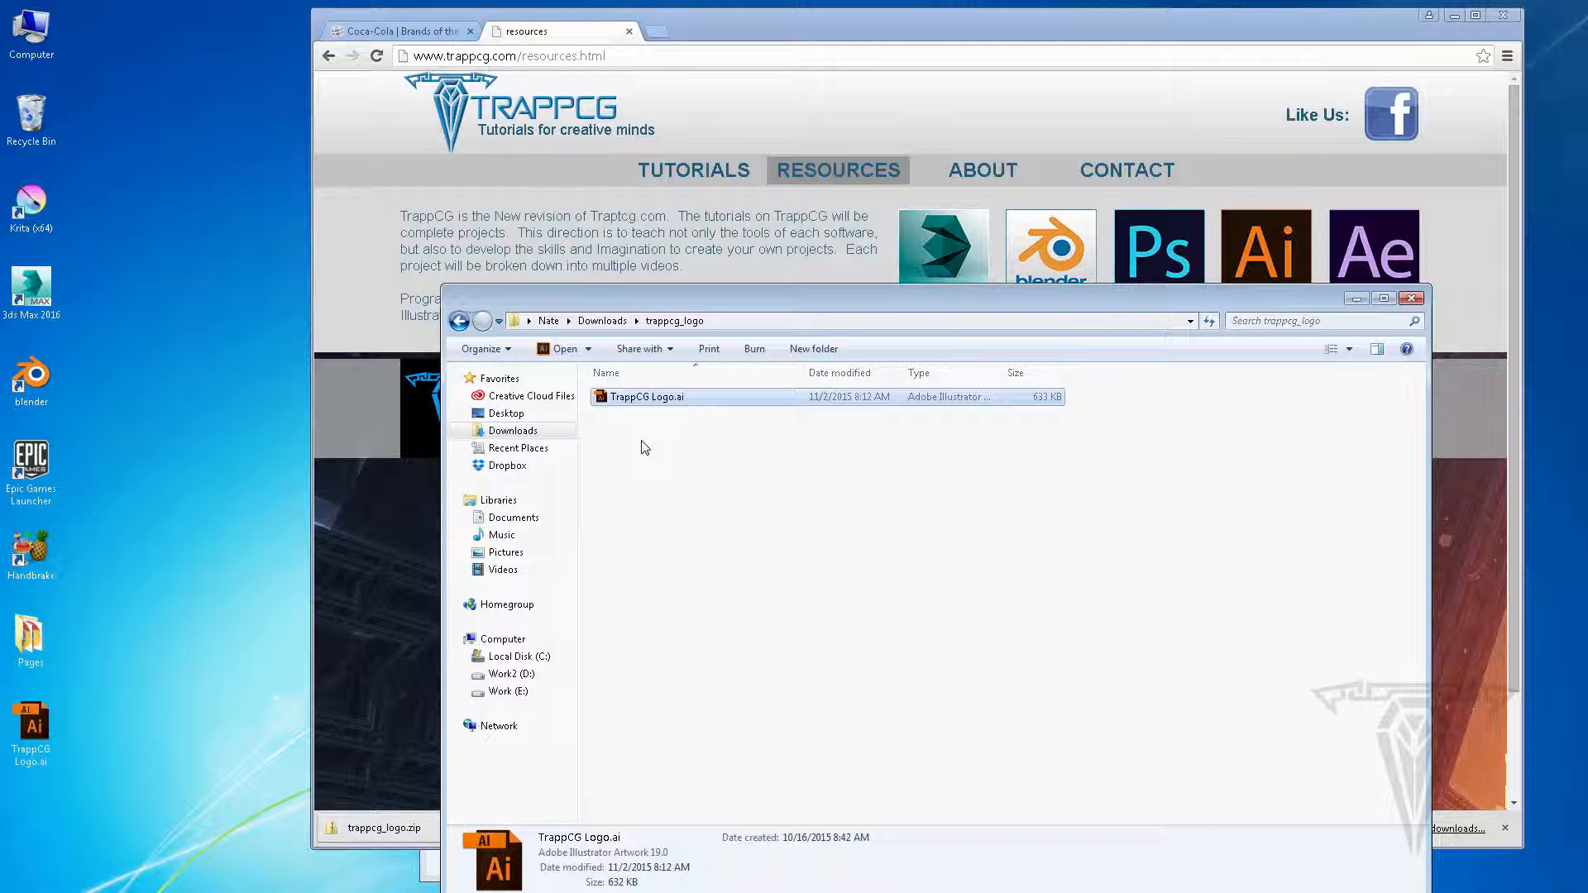
pyautogui.moveTo(670, 296); pyautogui.dragTo(768, 463)
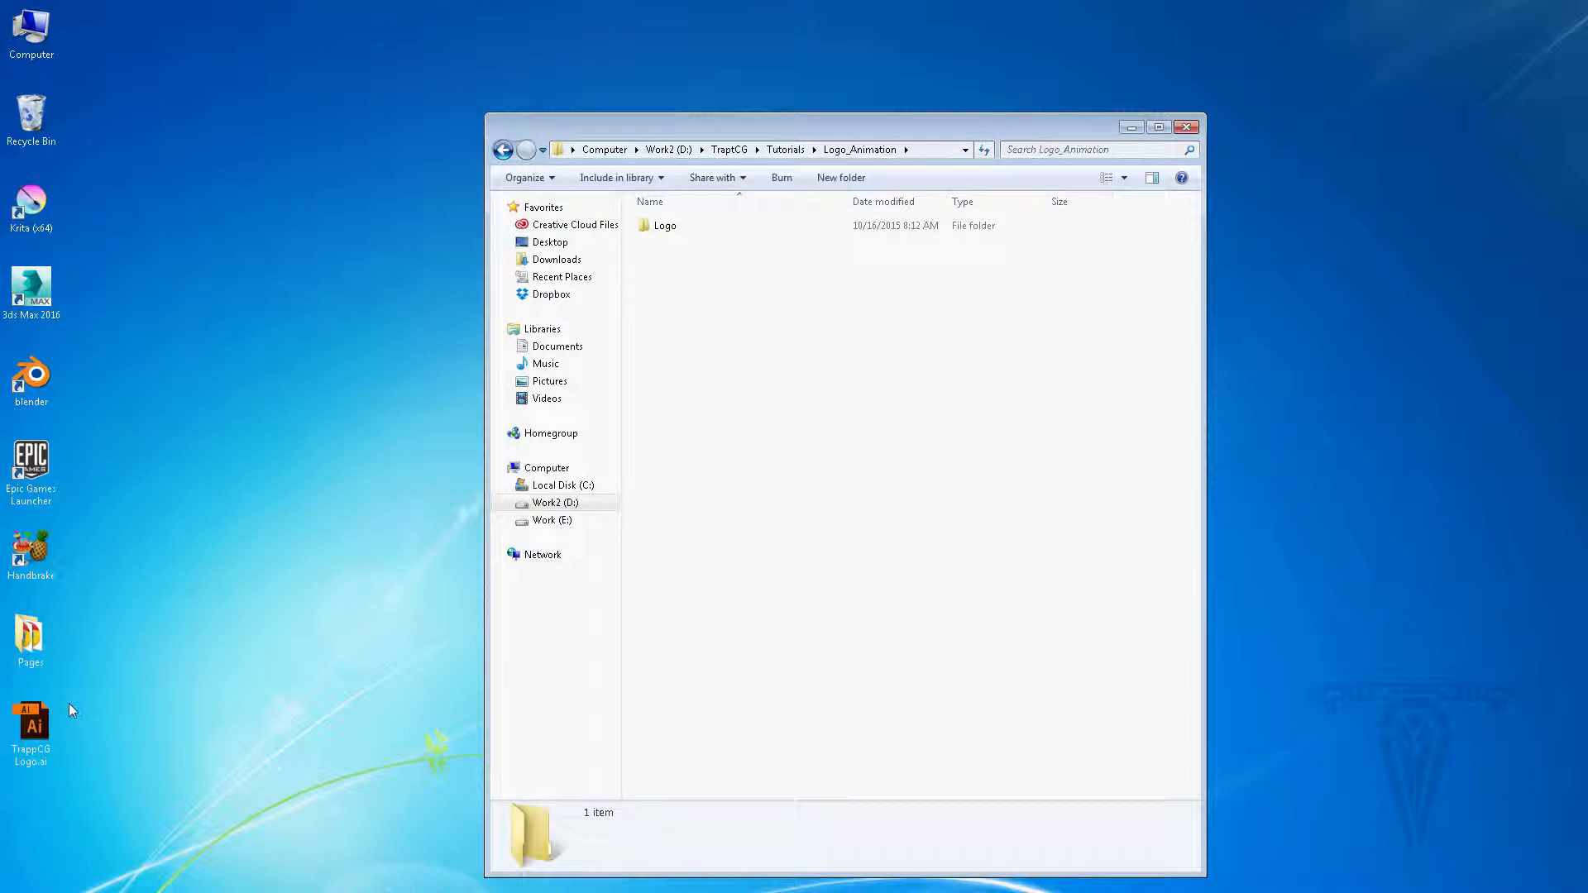
# Step: Copy TrappCG Logo.ai from the desktop into the Logo folder and delete the desktop copy
pyautogui.moveTo(33, 724); pyautogui.dragTo(676, 229)
pyautogui.doubleClick(668, 229)
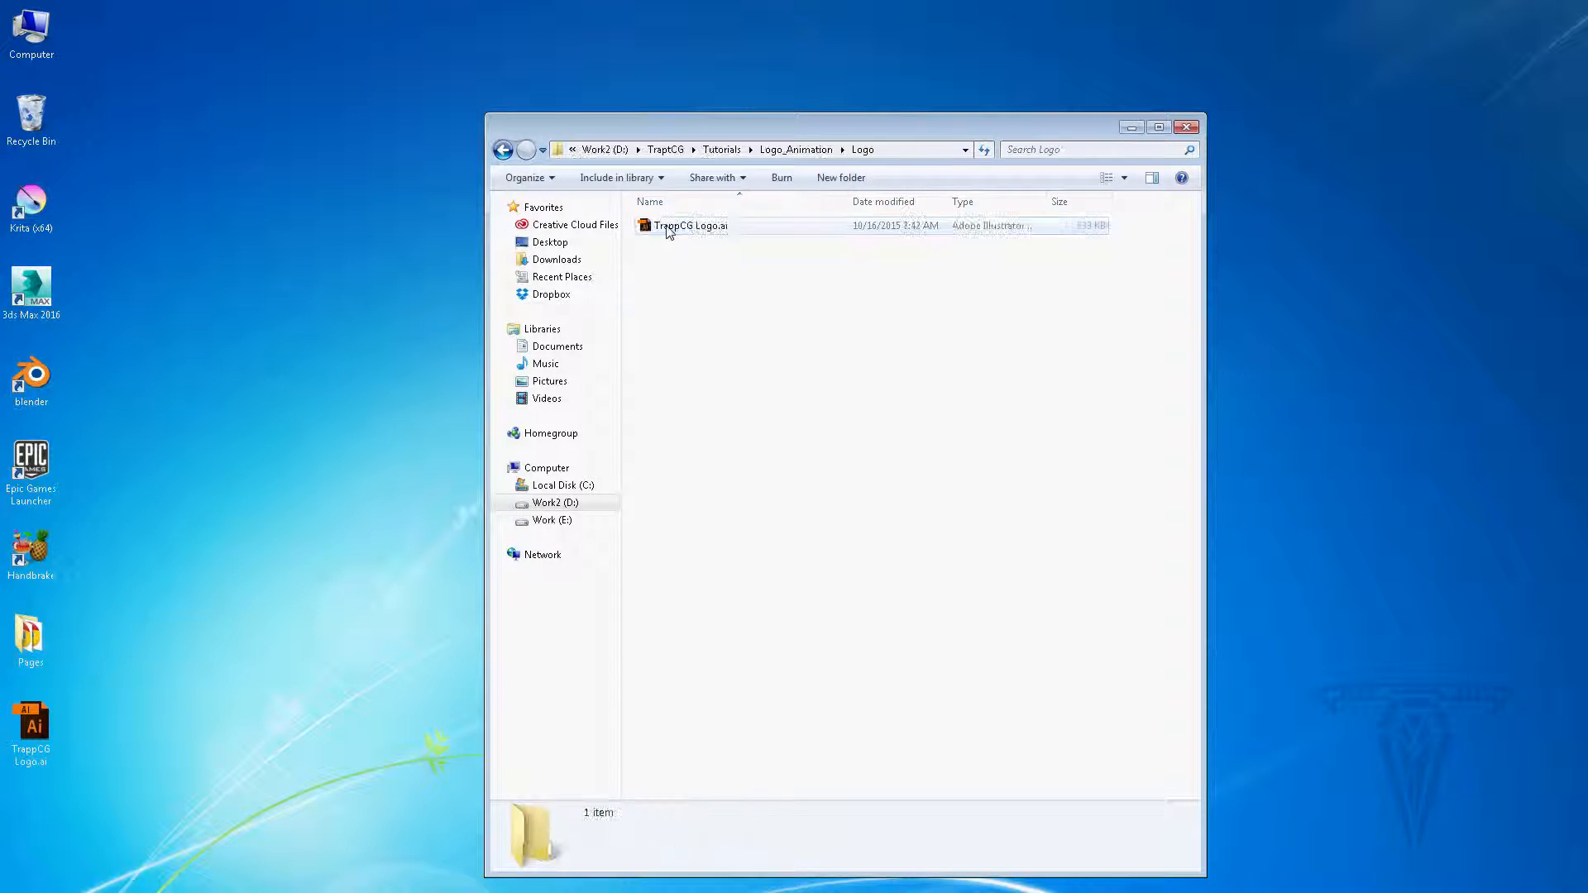
pyautogui.click(40, 732)
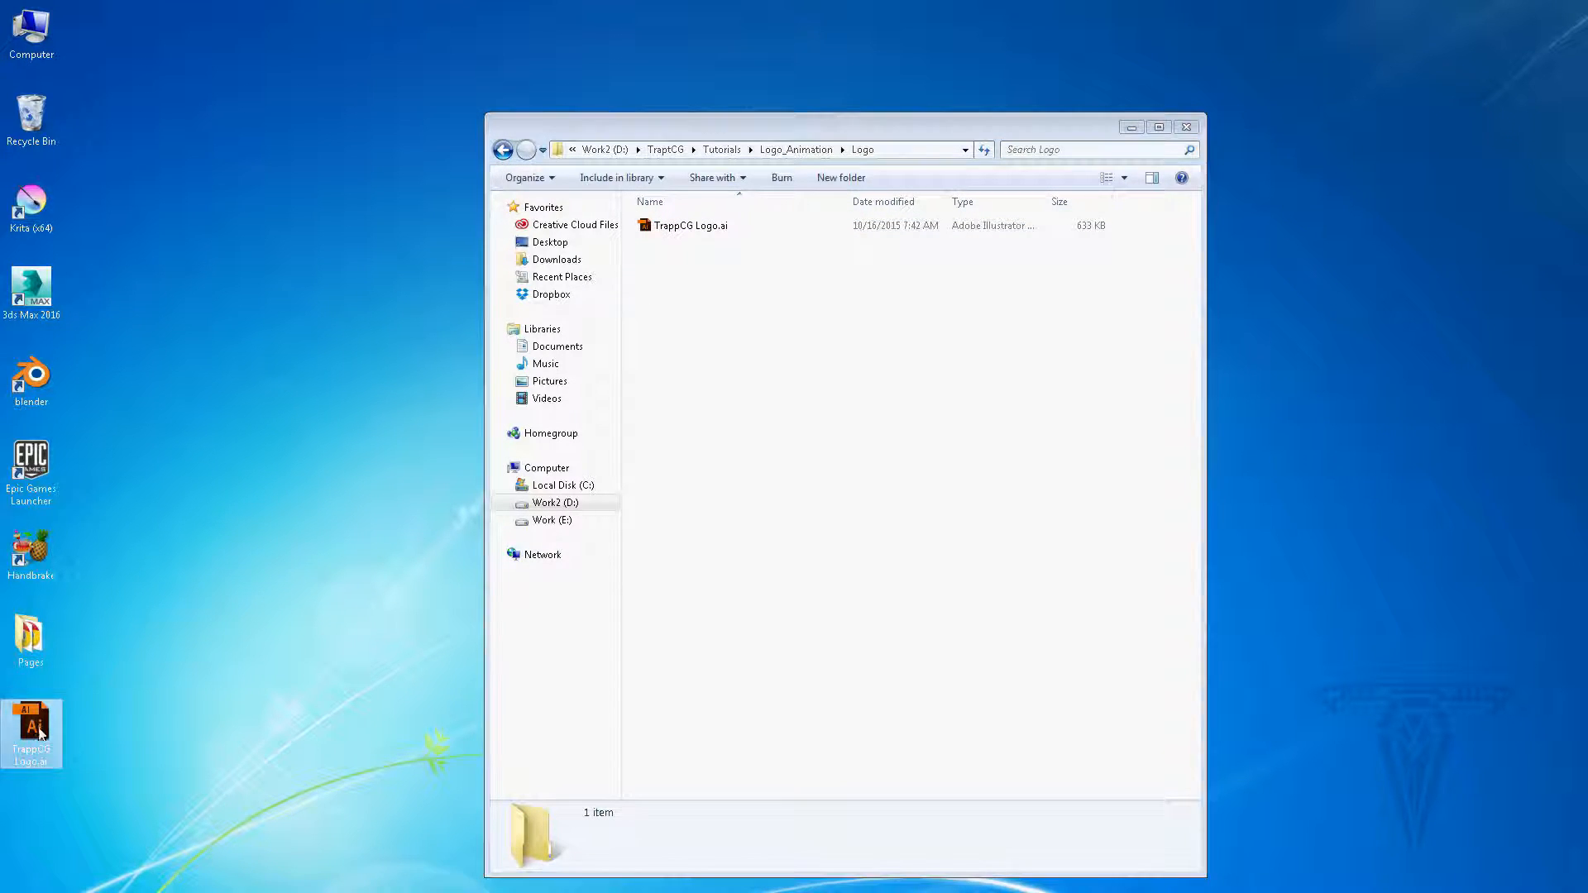
pyautogui.press('Delete')
pyautogui.click(875, 568)
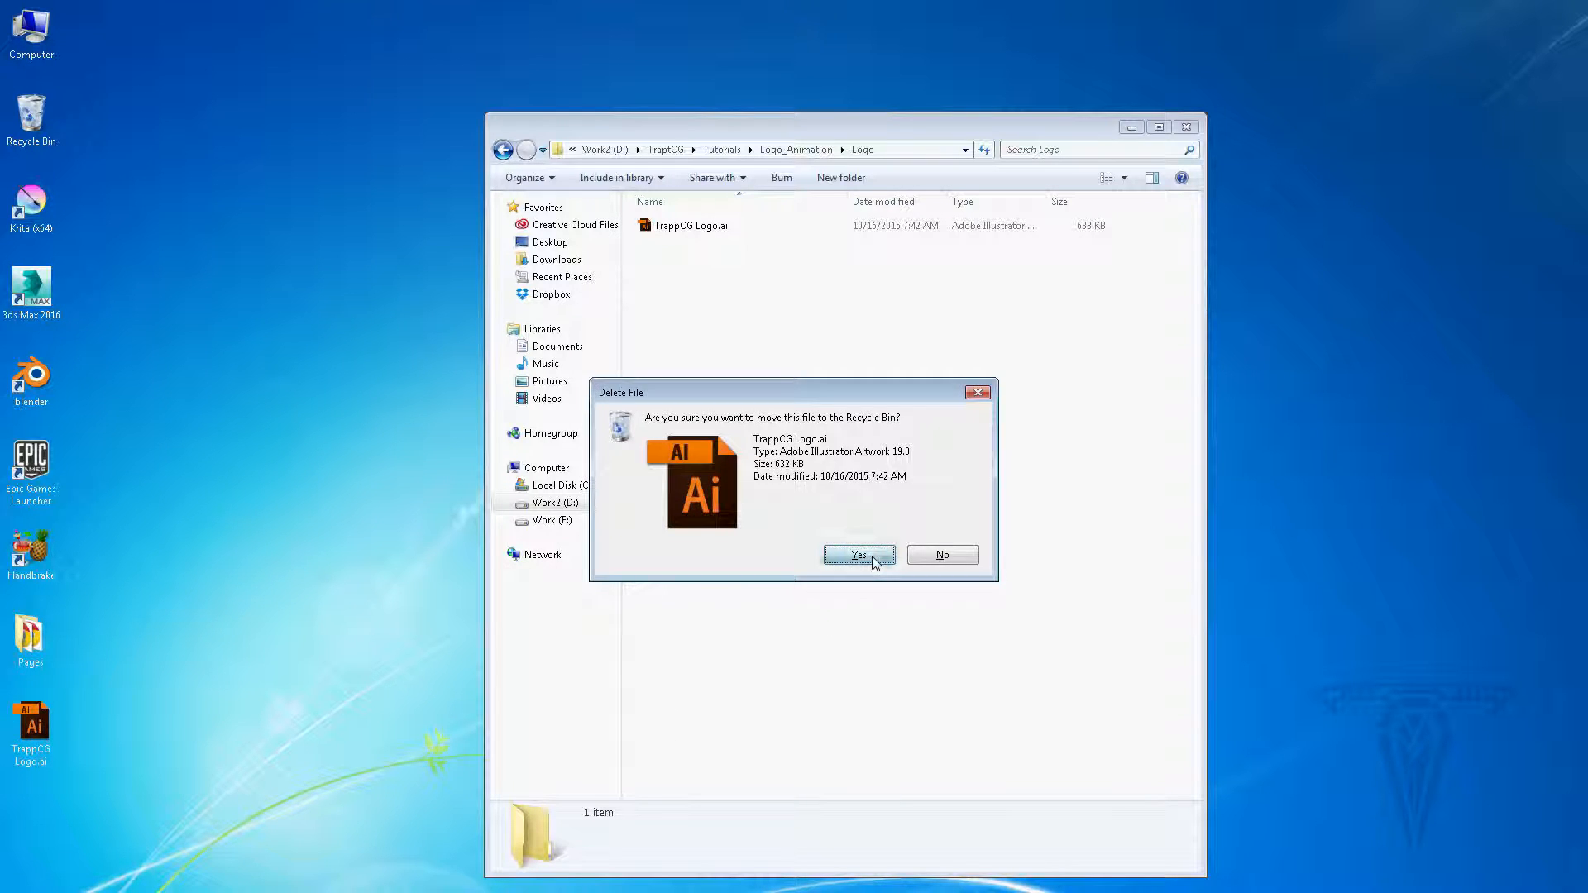
# Step: Open TrappCG Logo.ai from the Logo folder in Adobe Illustrator
pyautogui.click(658, 226)
pyautogui.doubleClick(657, 227)
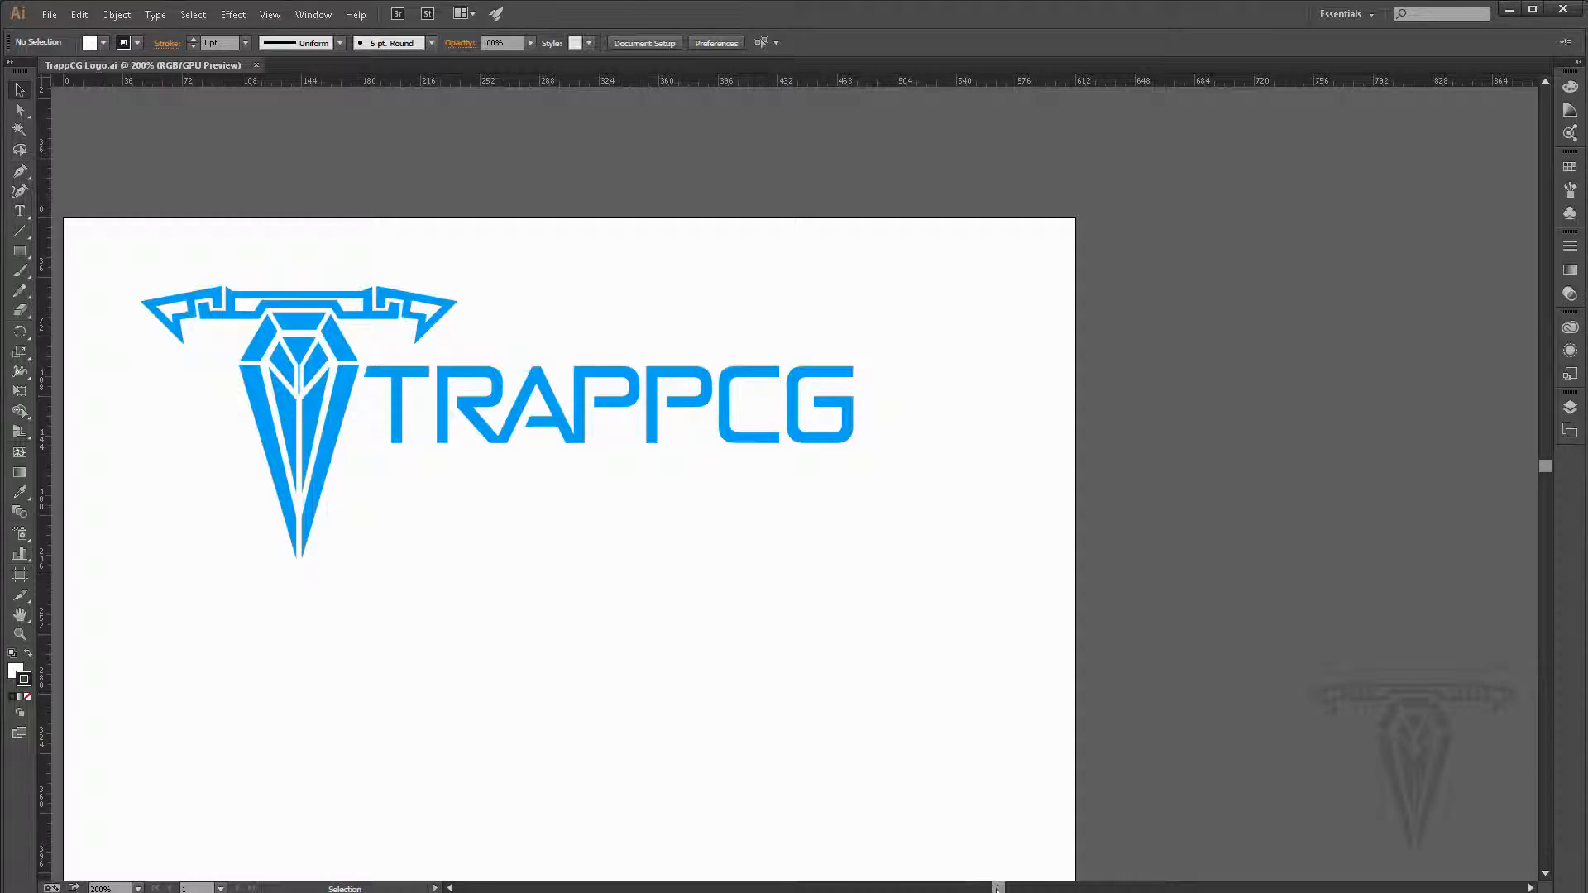
pyautogui.moveTo(1001, 888); pyautogui.dragTo(989, 888)
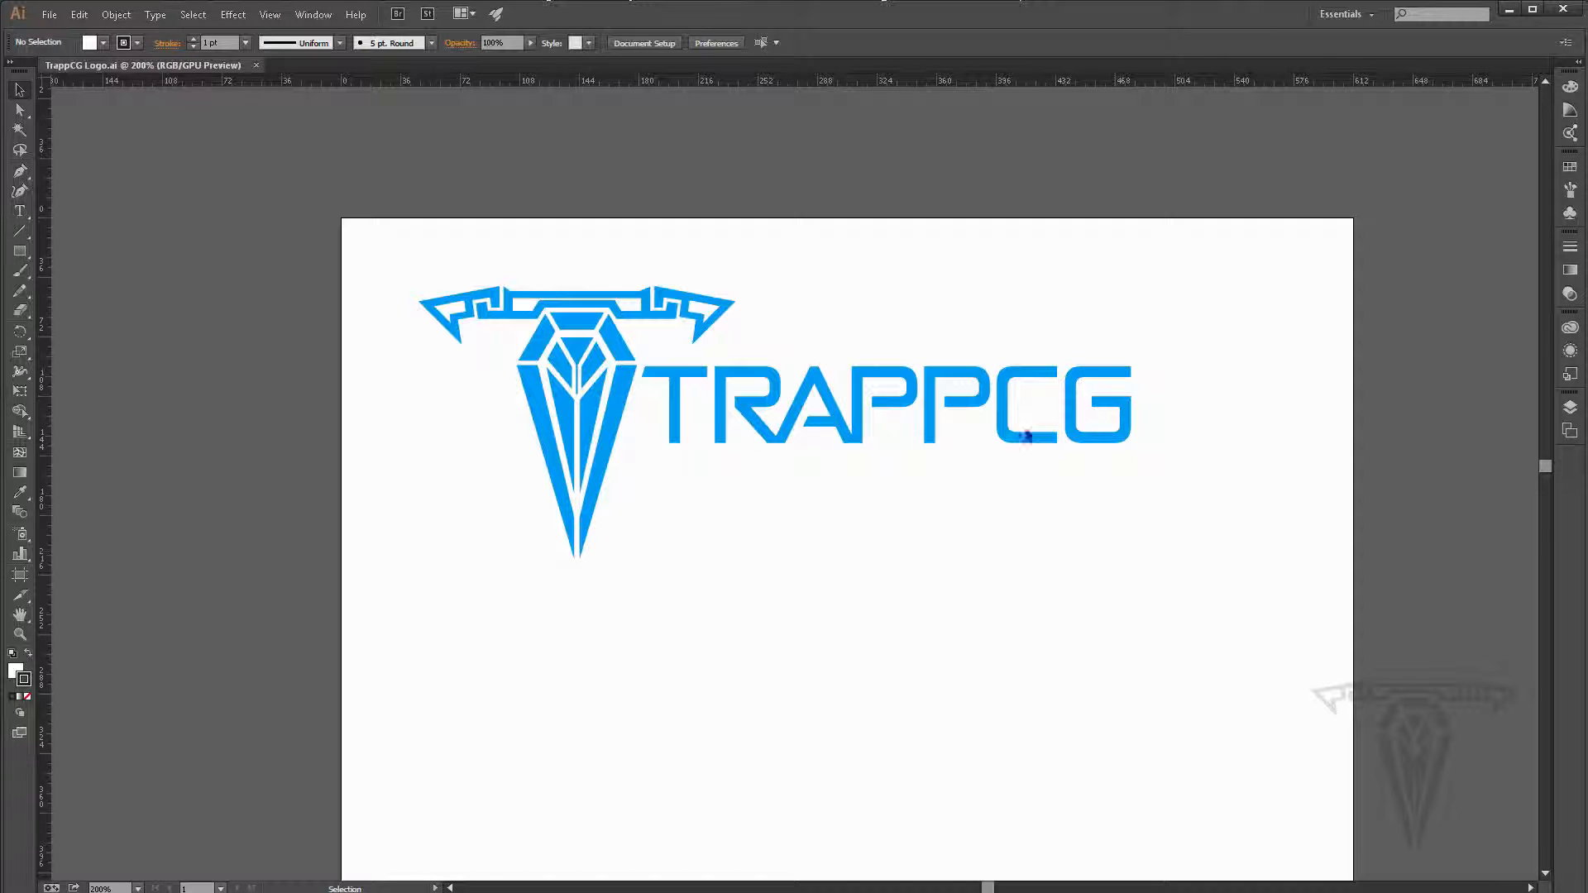
# Step: Review the available workspaces without switching, and expand the toolbox to two columns
pyautogui.click(315, 15)
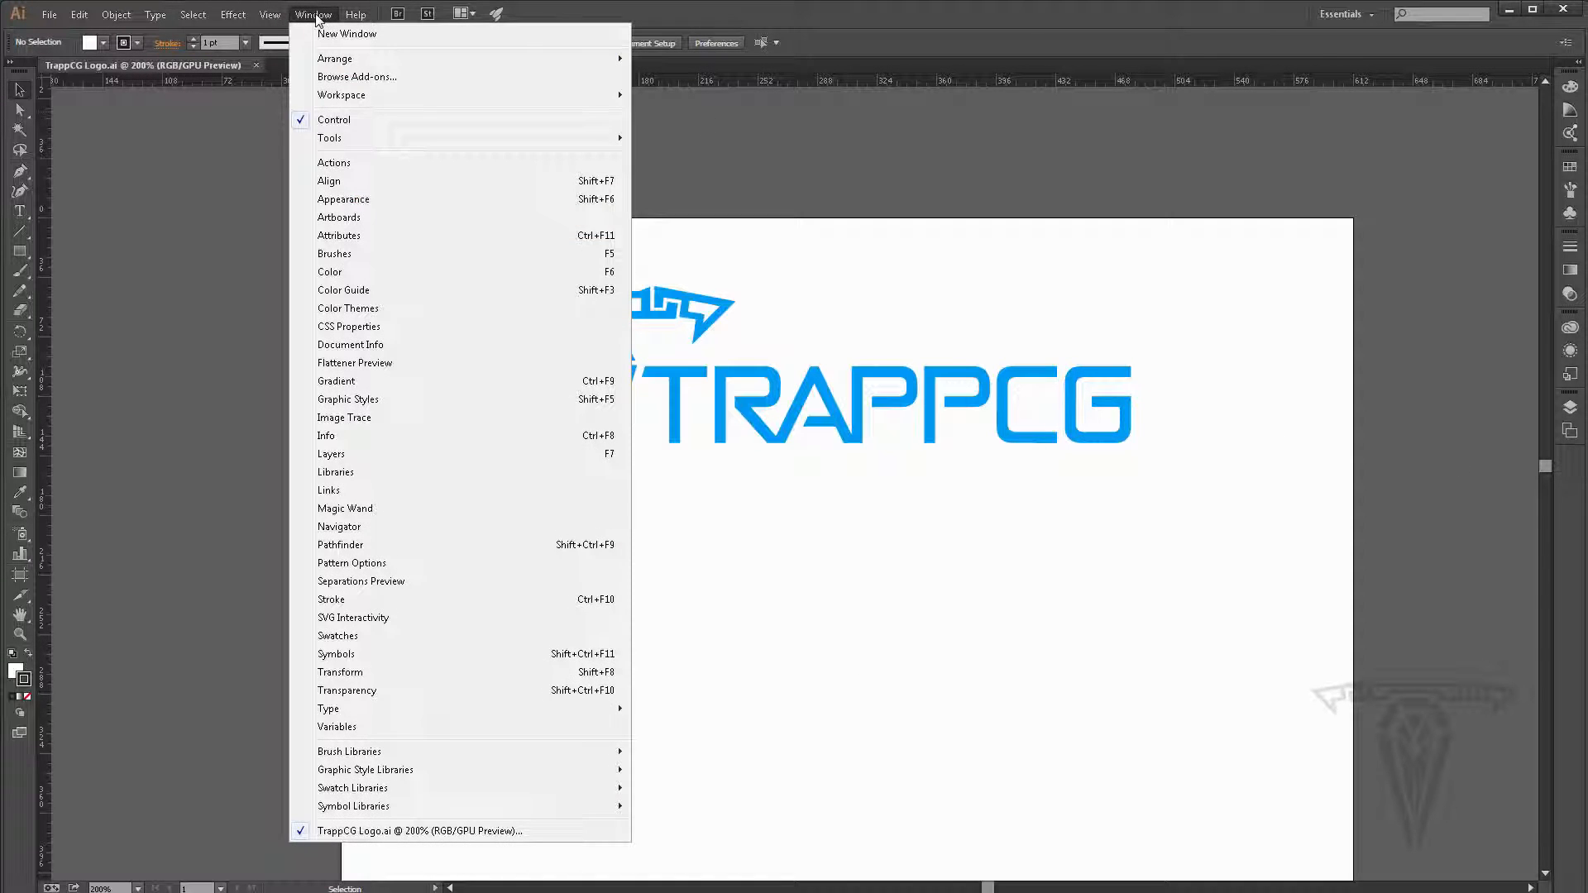
pyautogui.moveTo(355, 96)
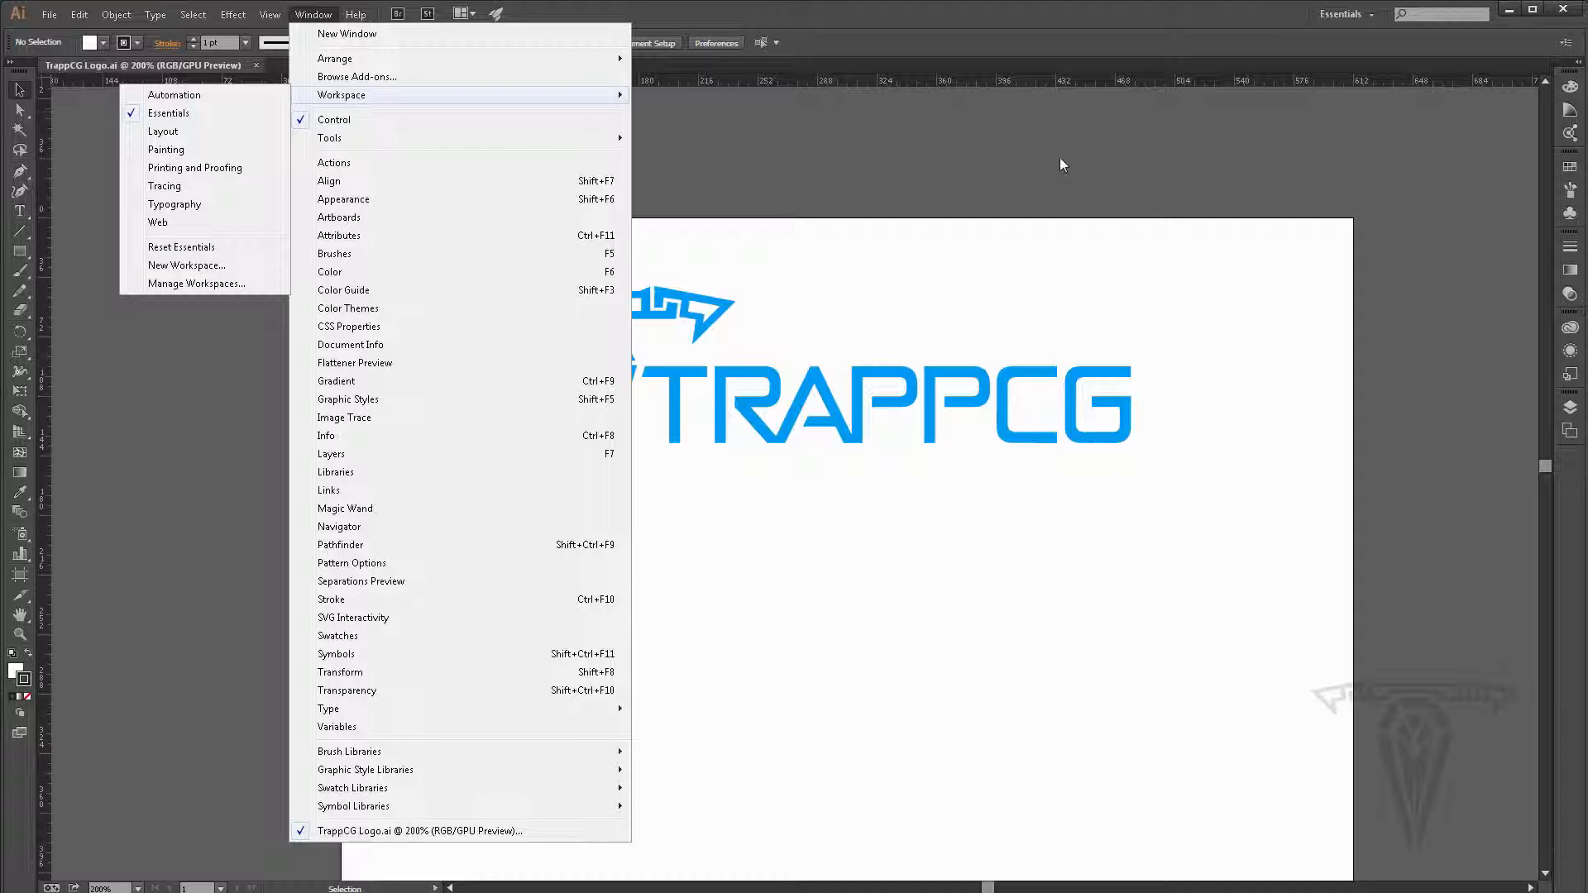
pyautogui.click(969, 175)
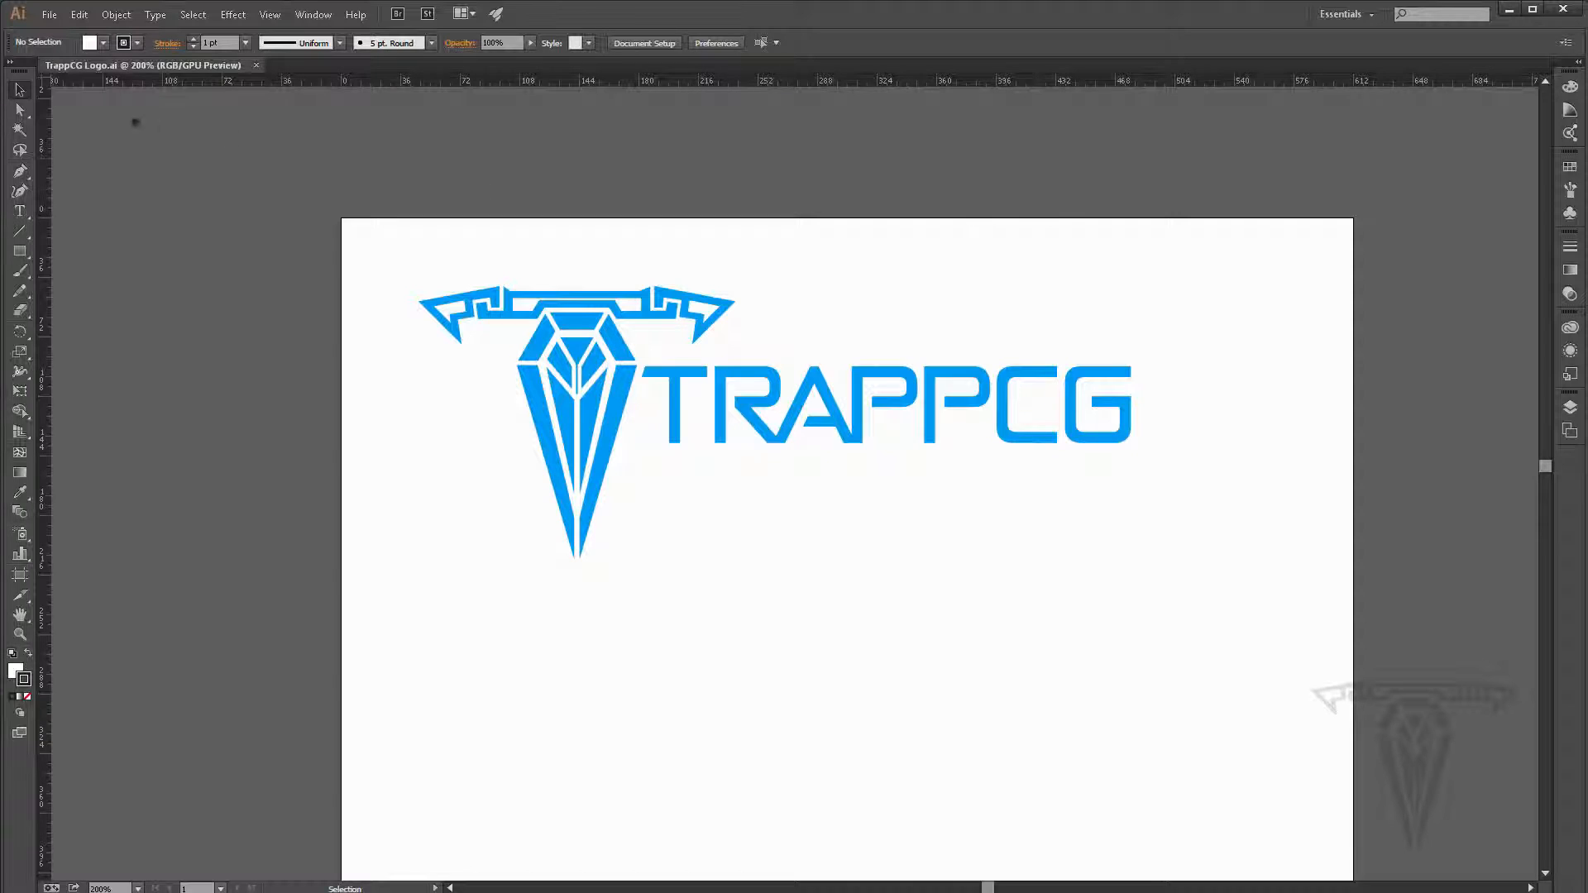
pyautogui.click(11, 63)
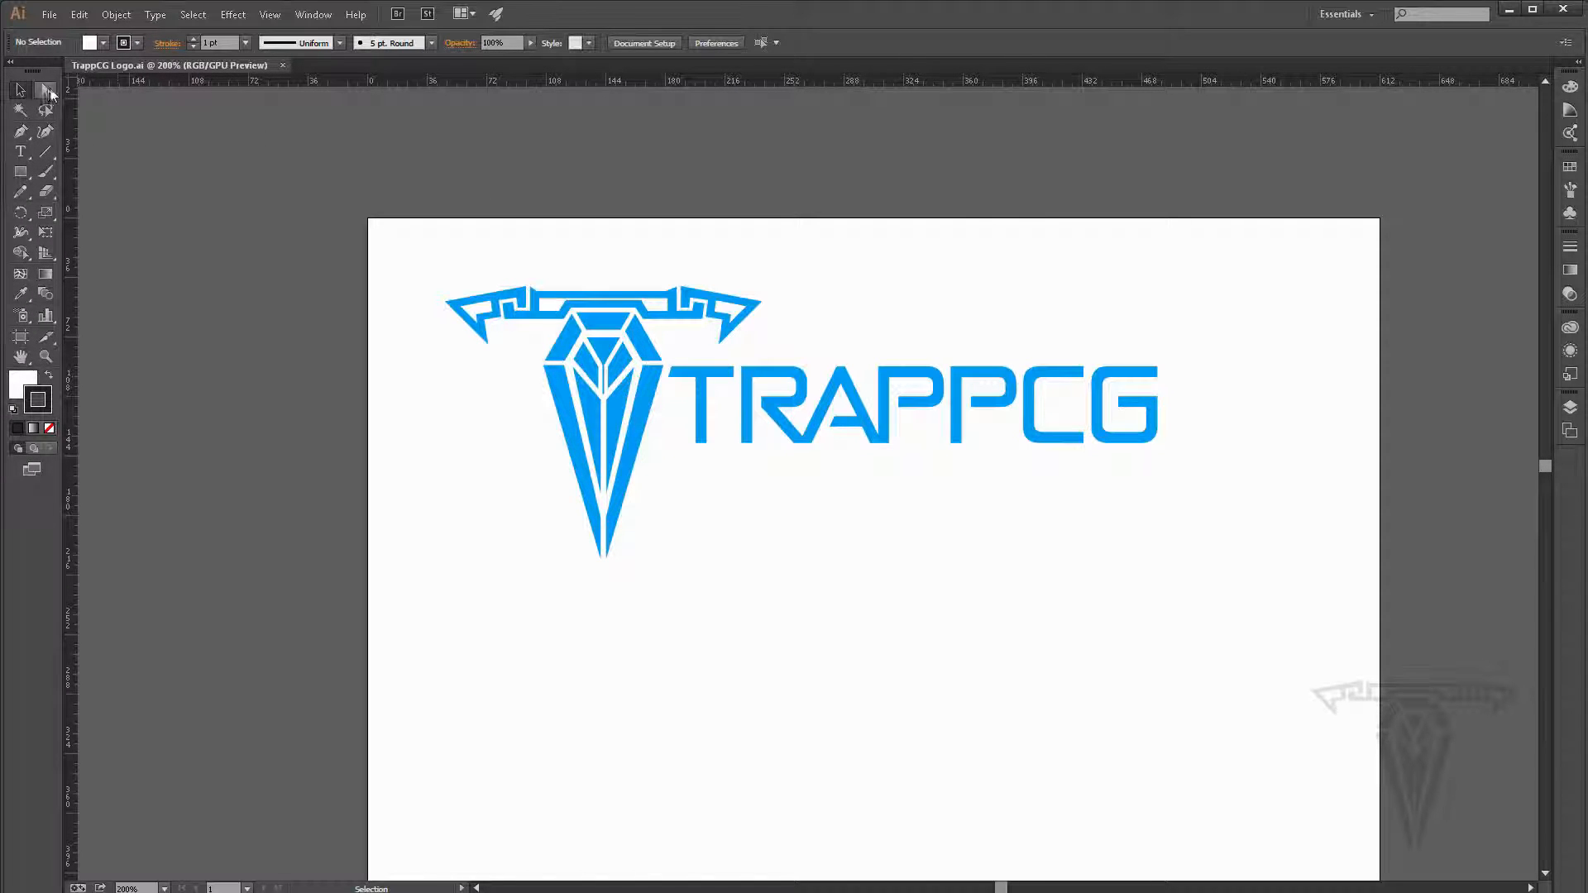
# Step: Try selecting the emblem's upper-left facet as a whole path and by its individual anchor points with the Selection and Direct Selection tools
pyautogui.click(46, 91)
pyautogui.click(22, 90)
pyautogui.click(45, 91)
pyautogui.click(21, 90)
pyautogui.click(562, 347)
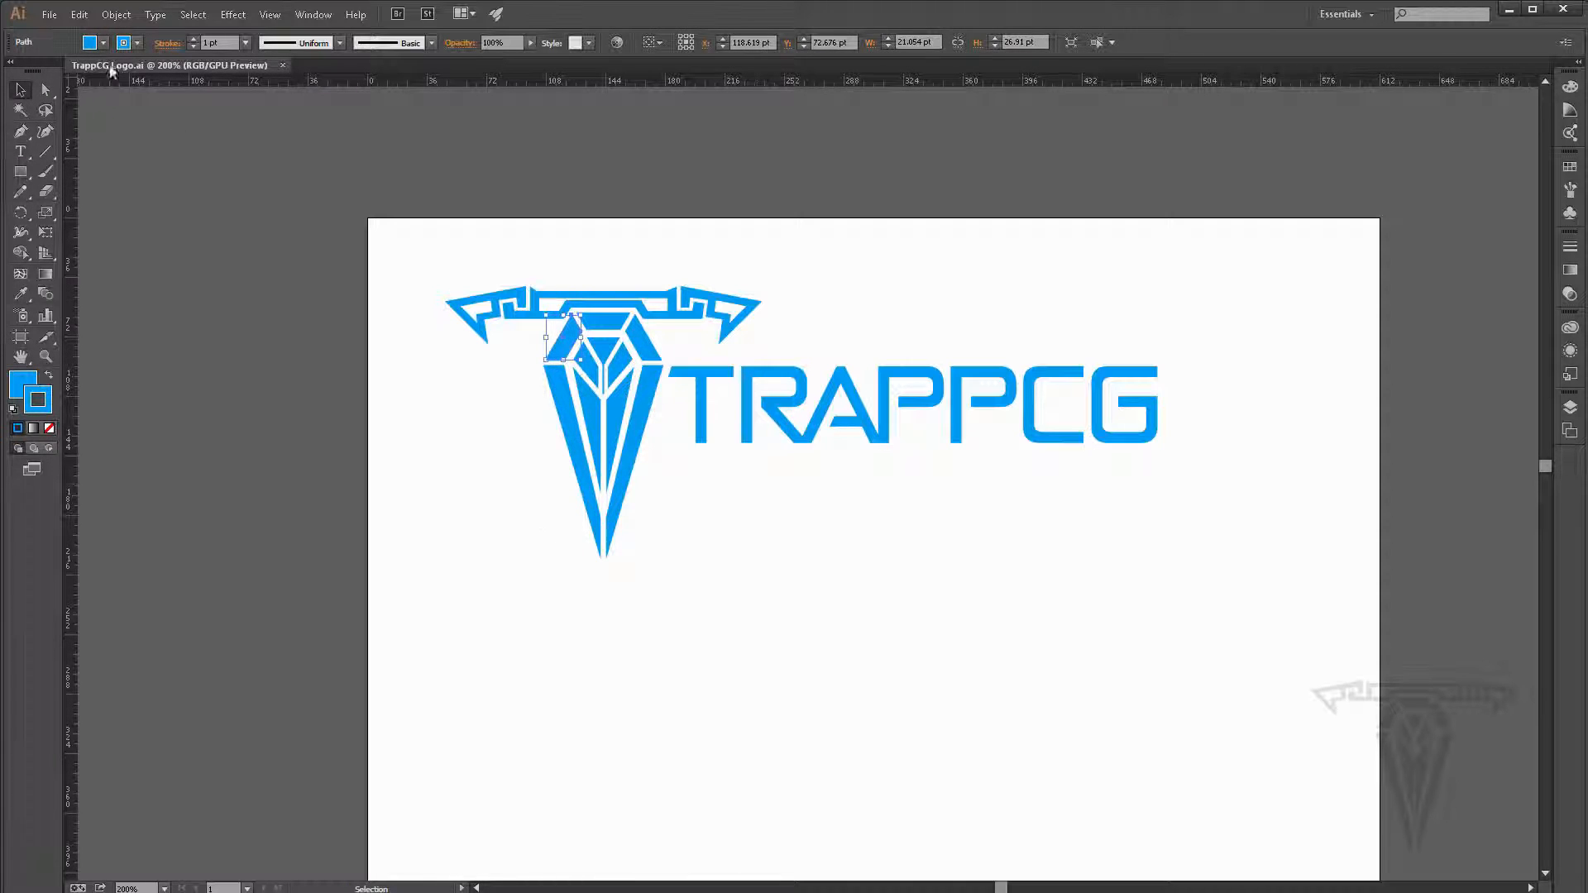
pyautogui.click(46, 91)
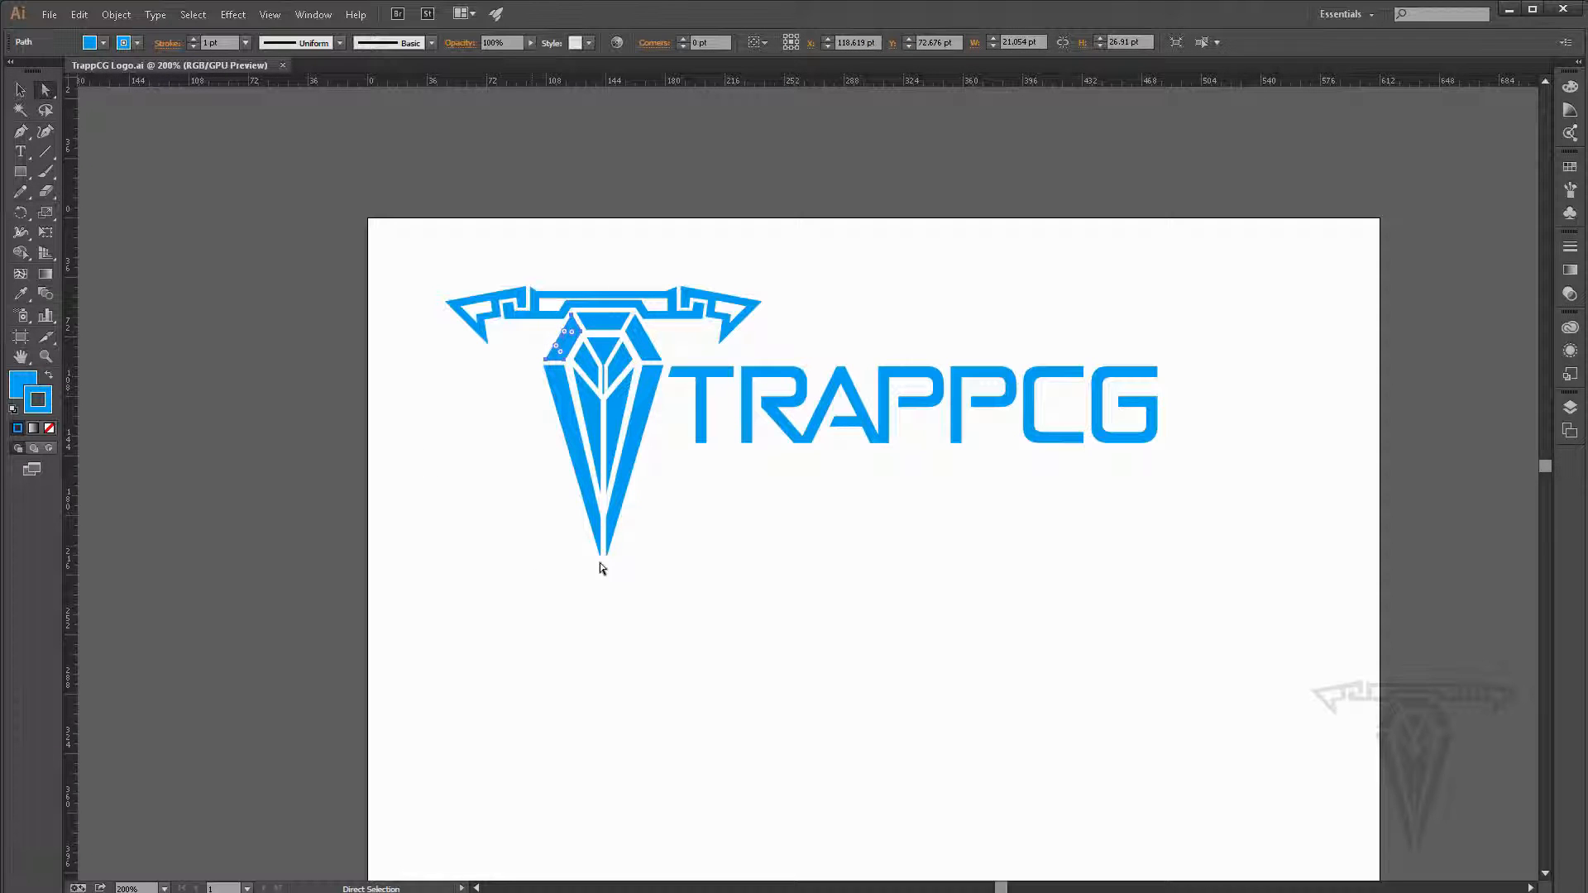
pyautogui.click(600, 554)
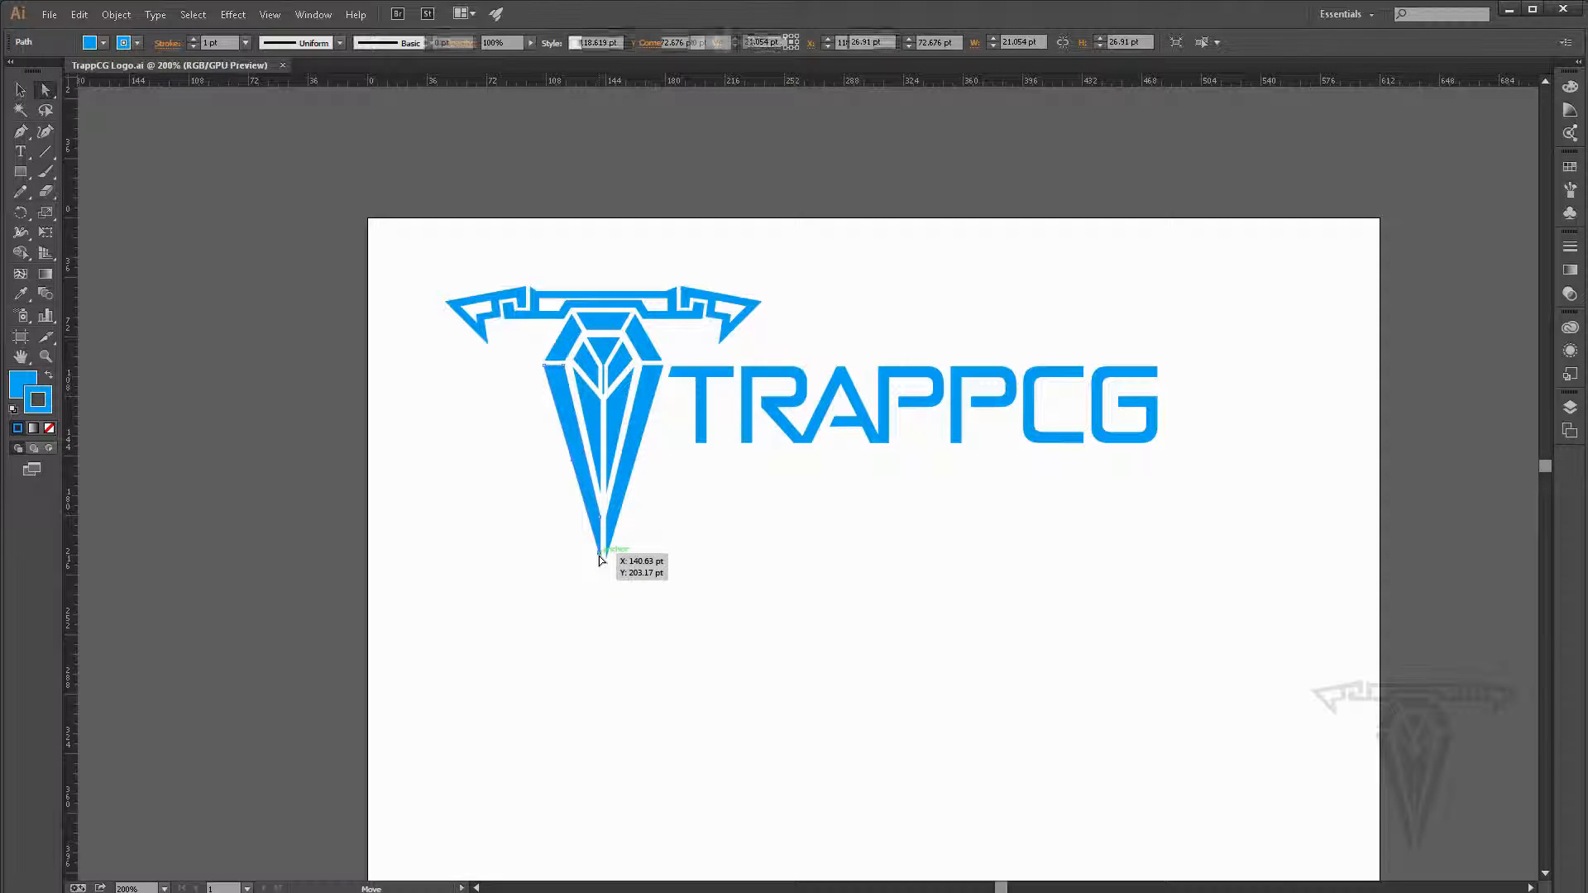
pyautogui.click(558, 371)
pyautogui.moveTo(562, 370); pyautogui.dragTo(598, 335)
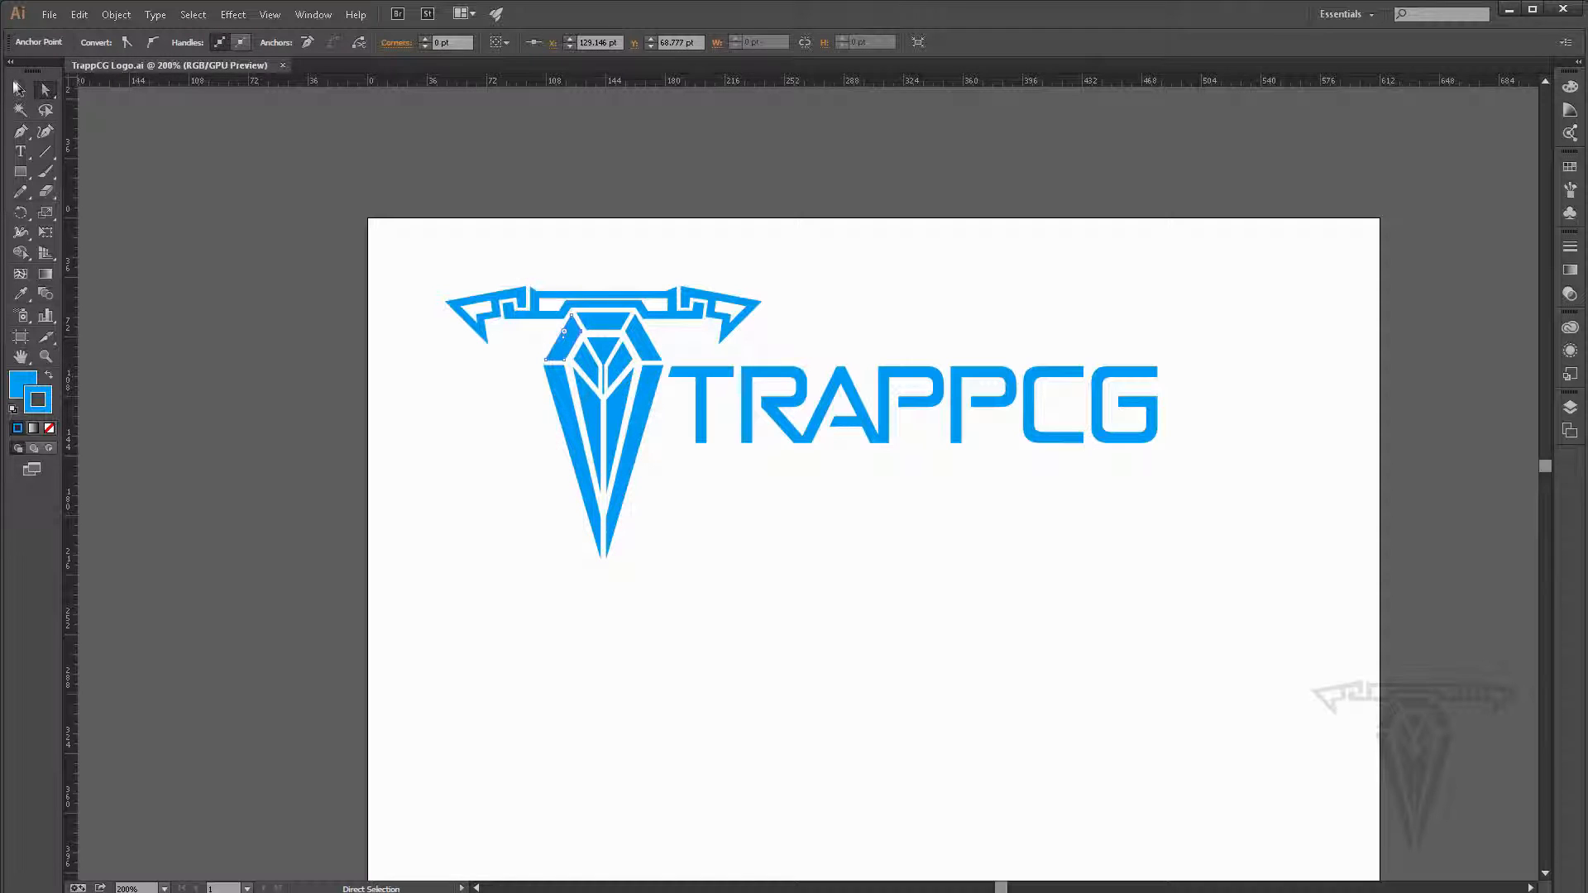
pyautogui.click(19, 88)
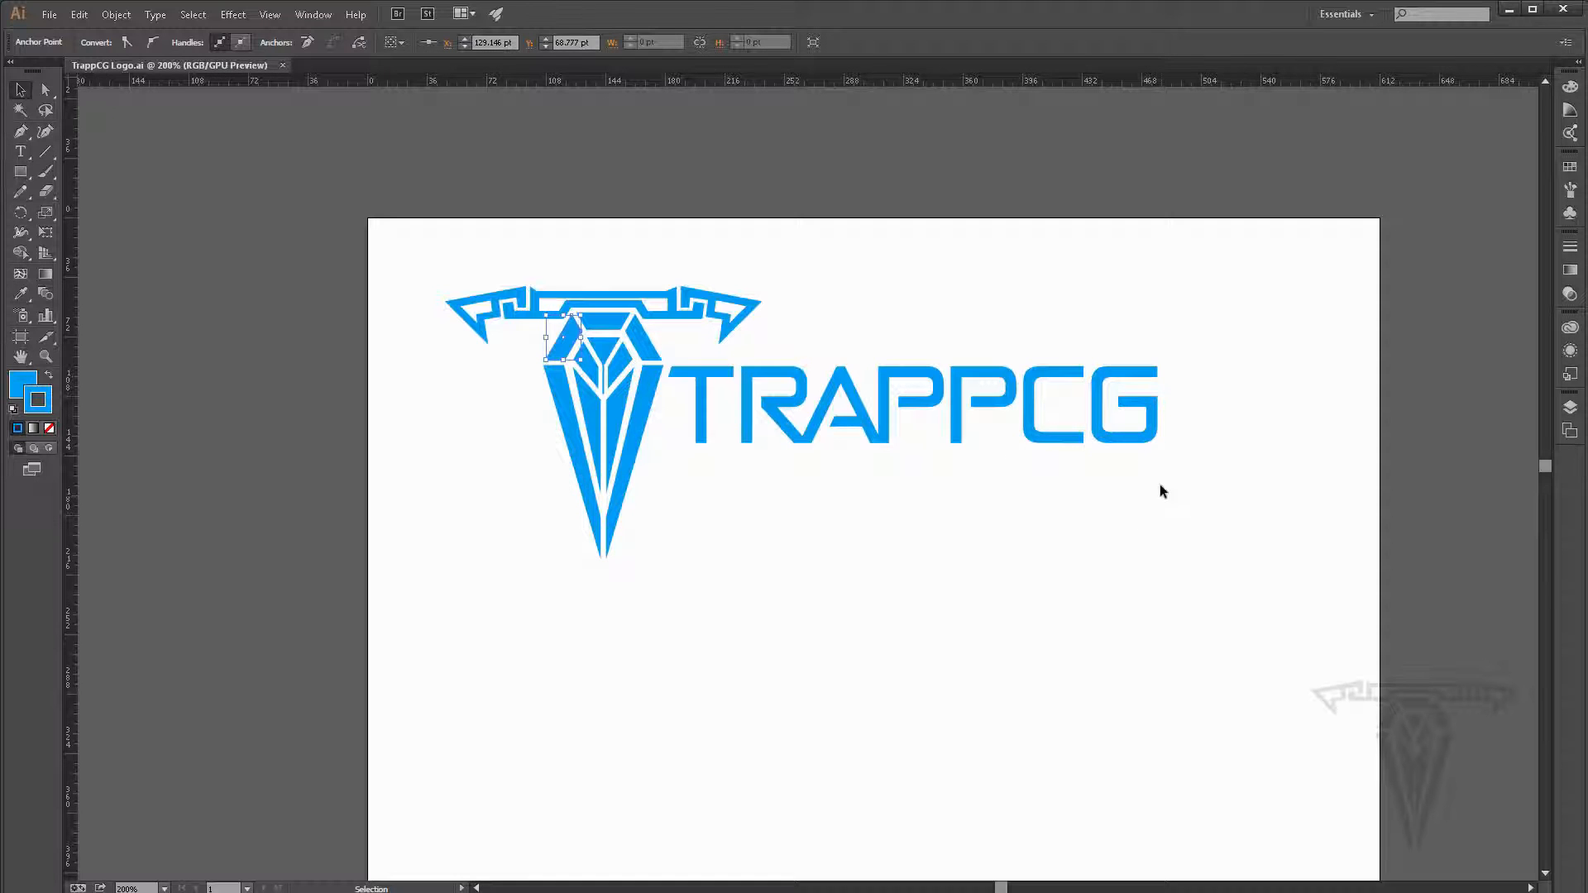
# Step: Bring up the Layers panel and dock it as a full-height column beside the collapsed panels
pyautogui.click(314, 15)
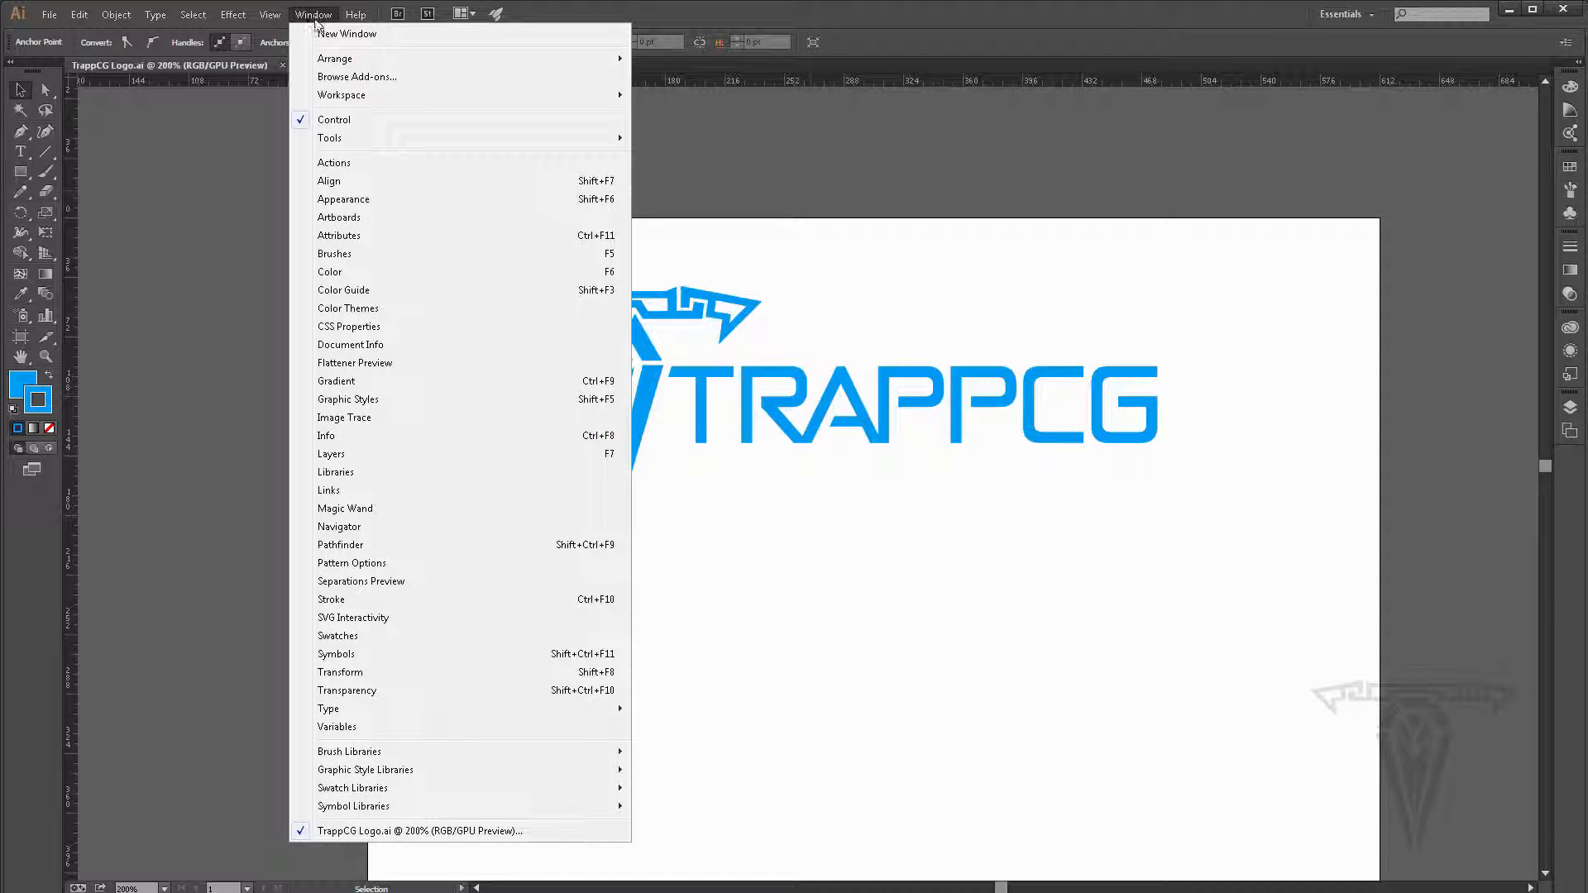
pyautogui.click(368, 456)
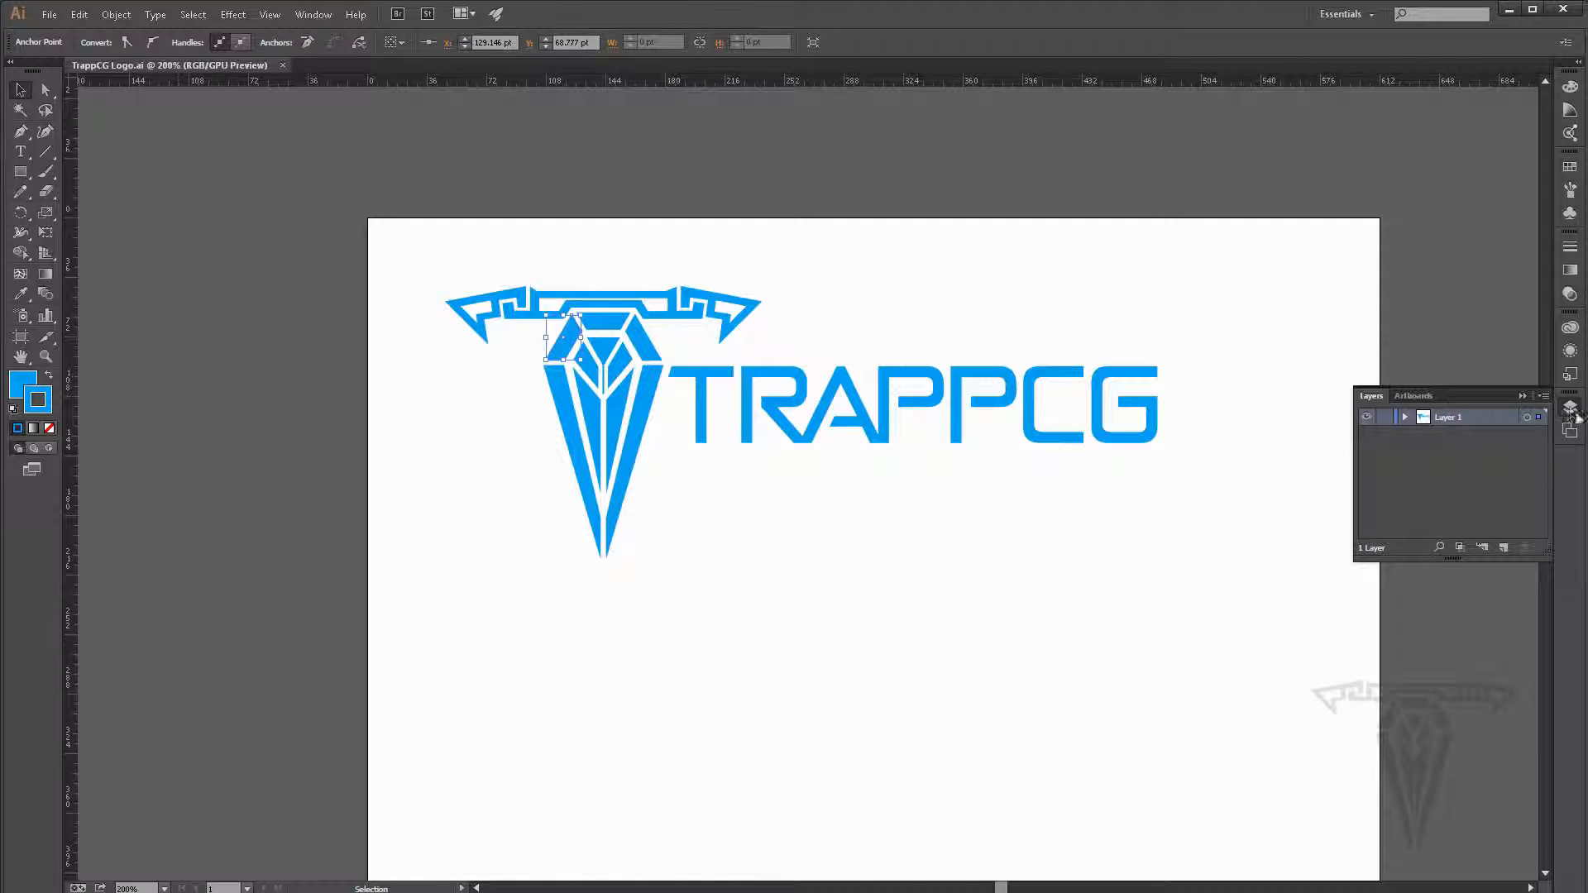
pyautogui.moveTo(1476, 397); pyautogui.dragTo(1546, 158)
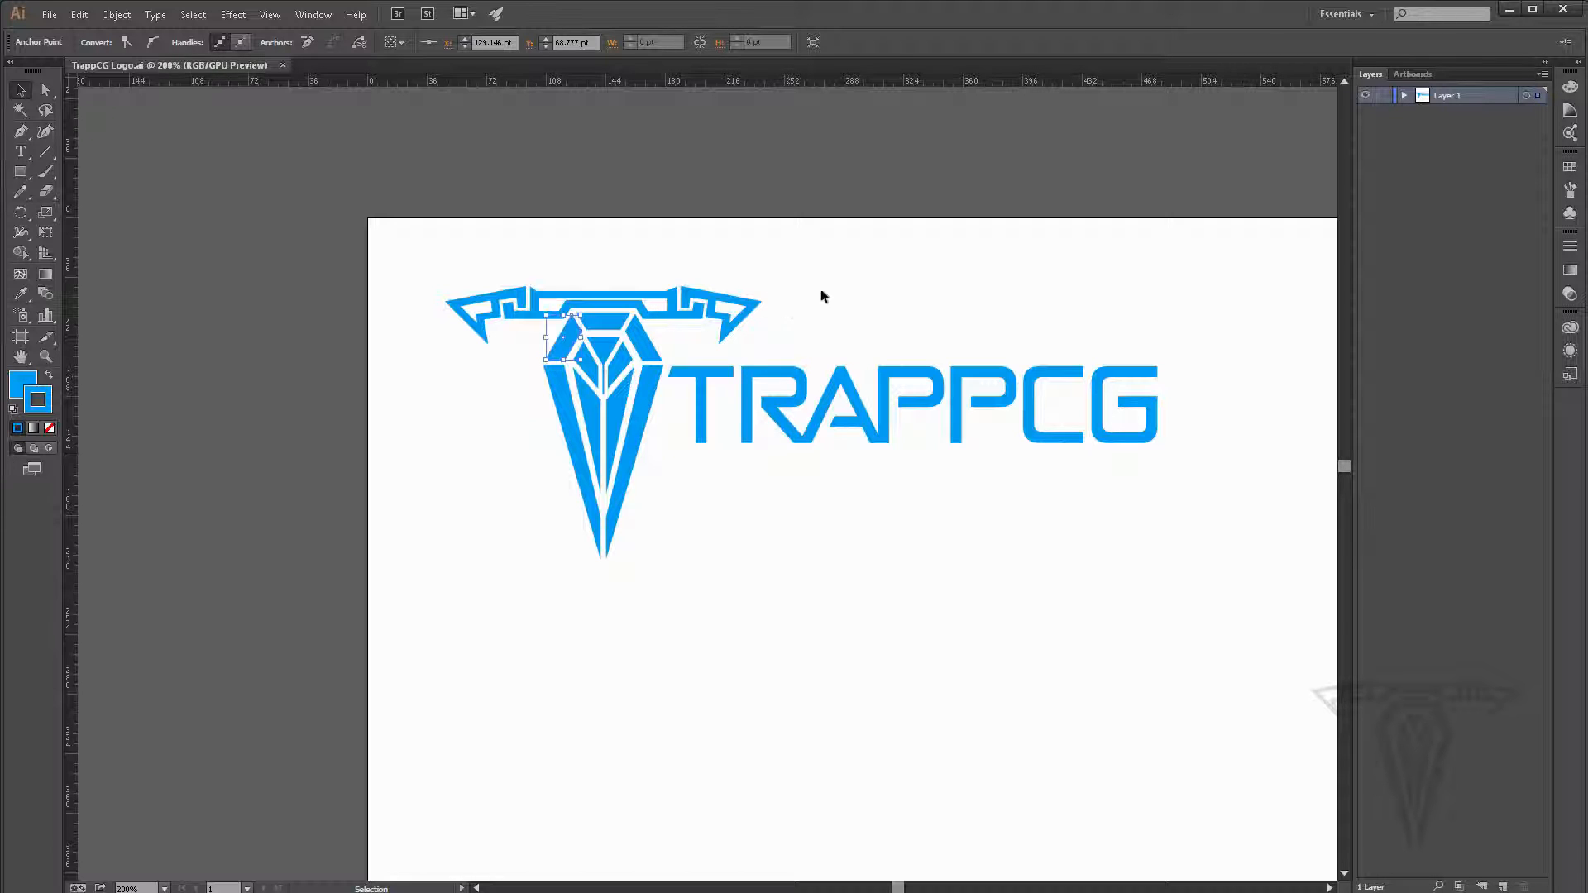
# Step: Start a new document for the video version of the logo
pyautogui.click(51, 15)
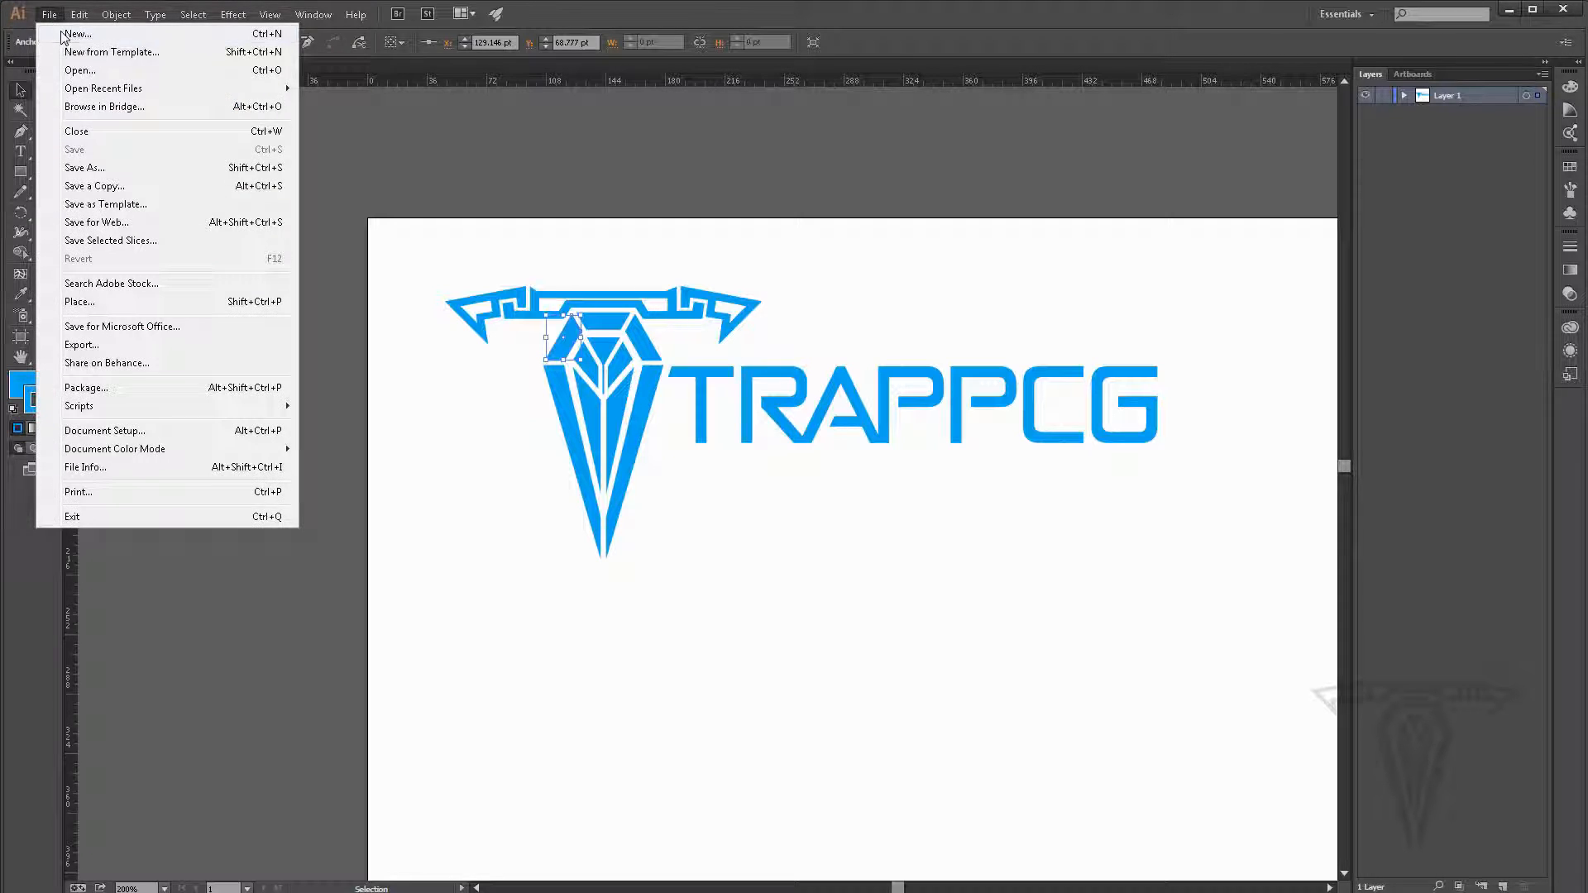
pyautogui.click(108, 34)
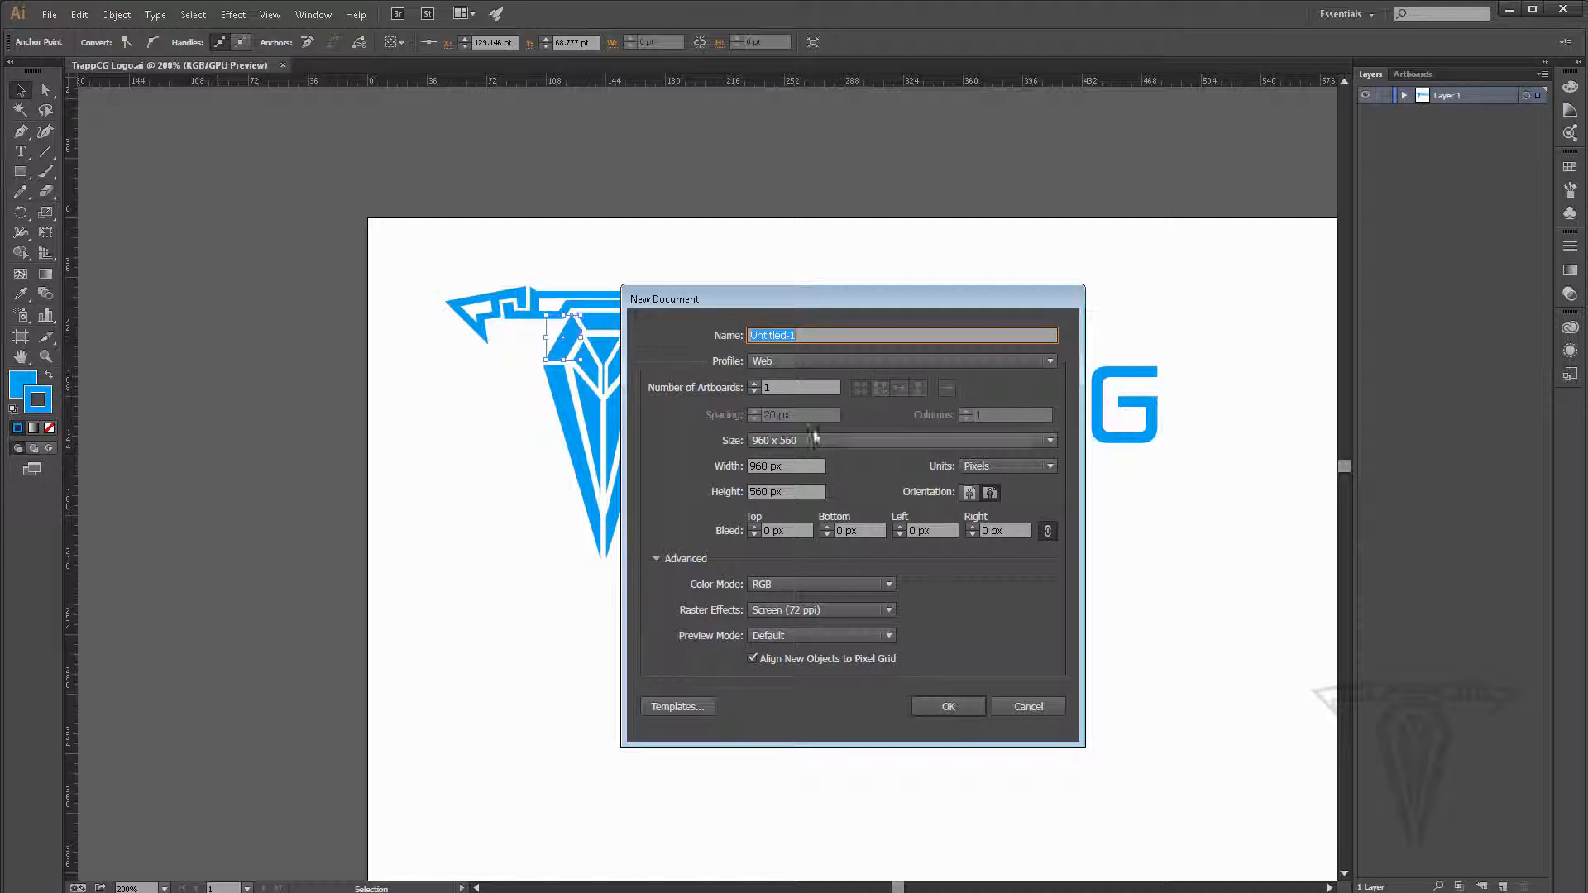
# Step: Try the Video and Film profile with the NTSC DV Widescreen size and return the profile to Web
pyautogui.click(801, 364)
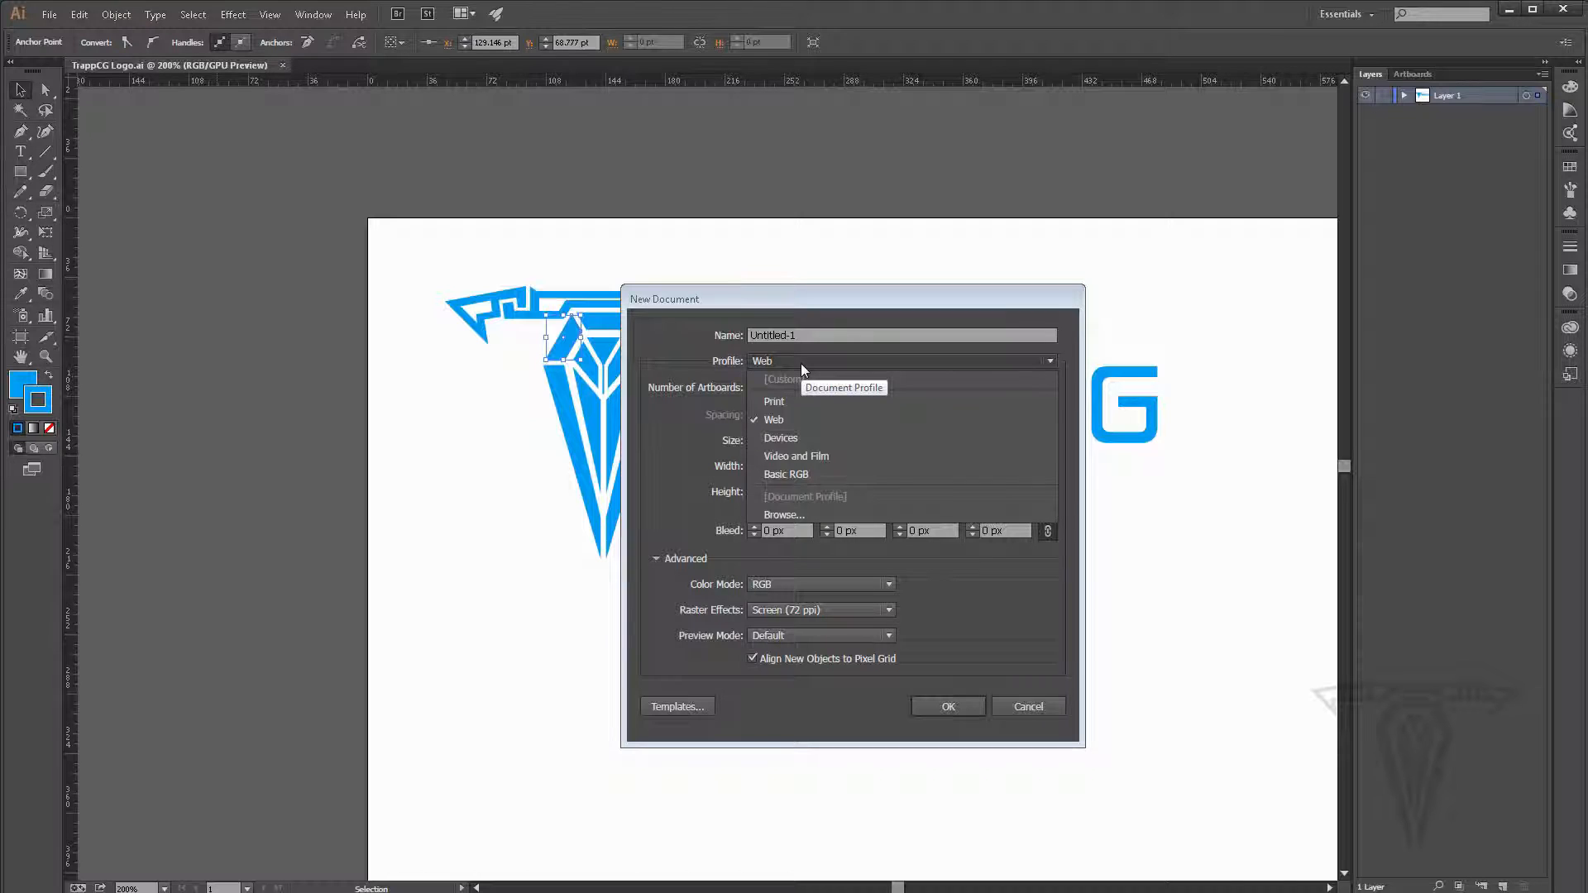
pyautogui.click(801, 454)
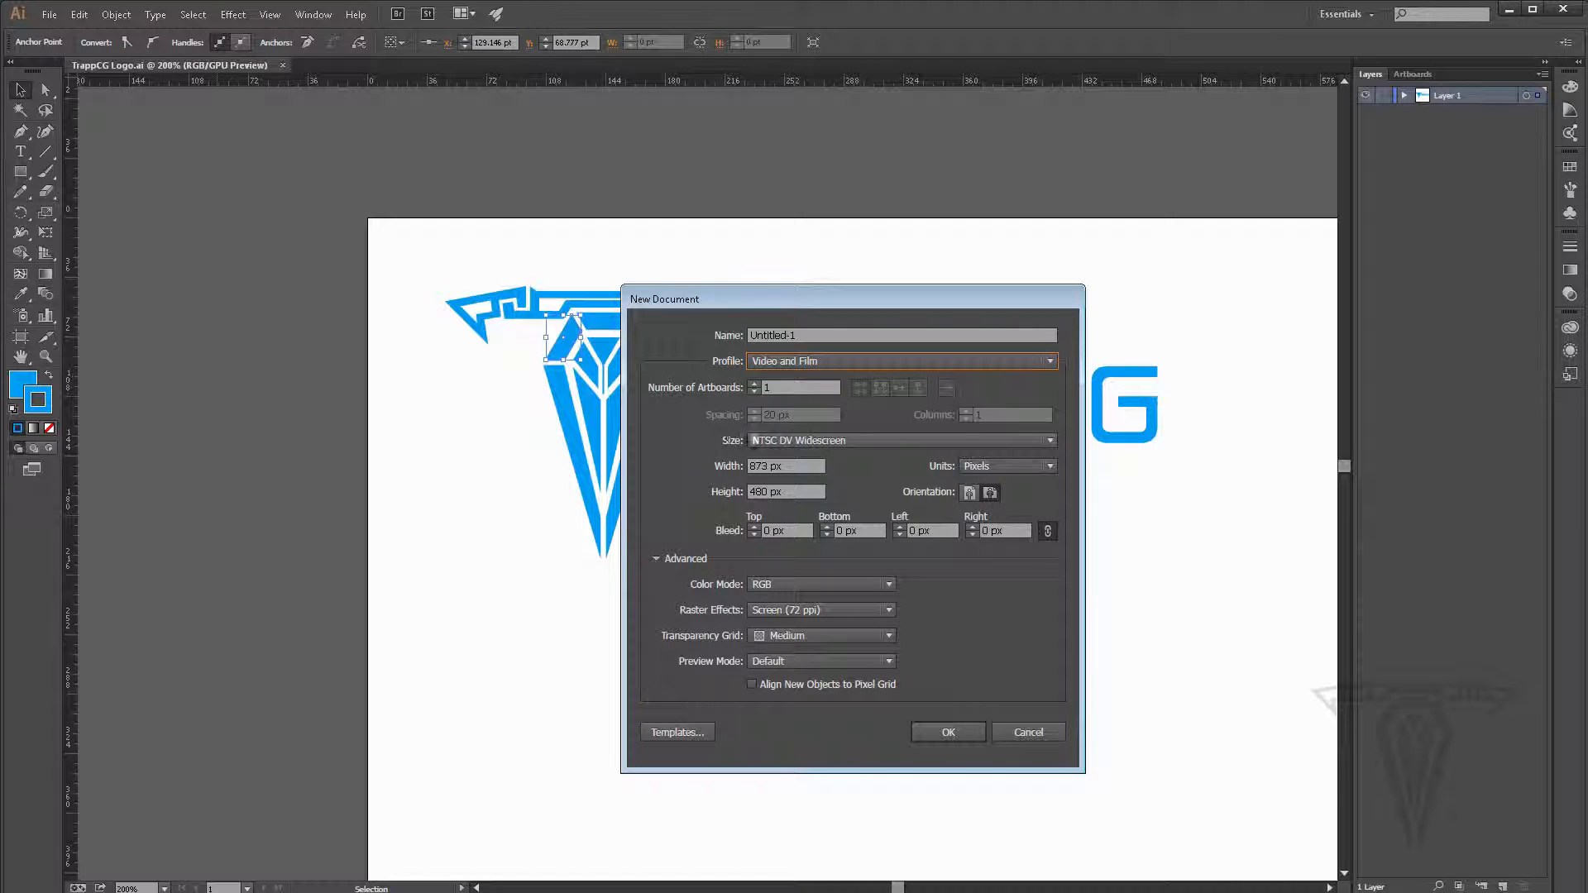
pyautogui.click(807, 441)
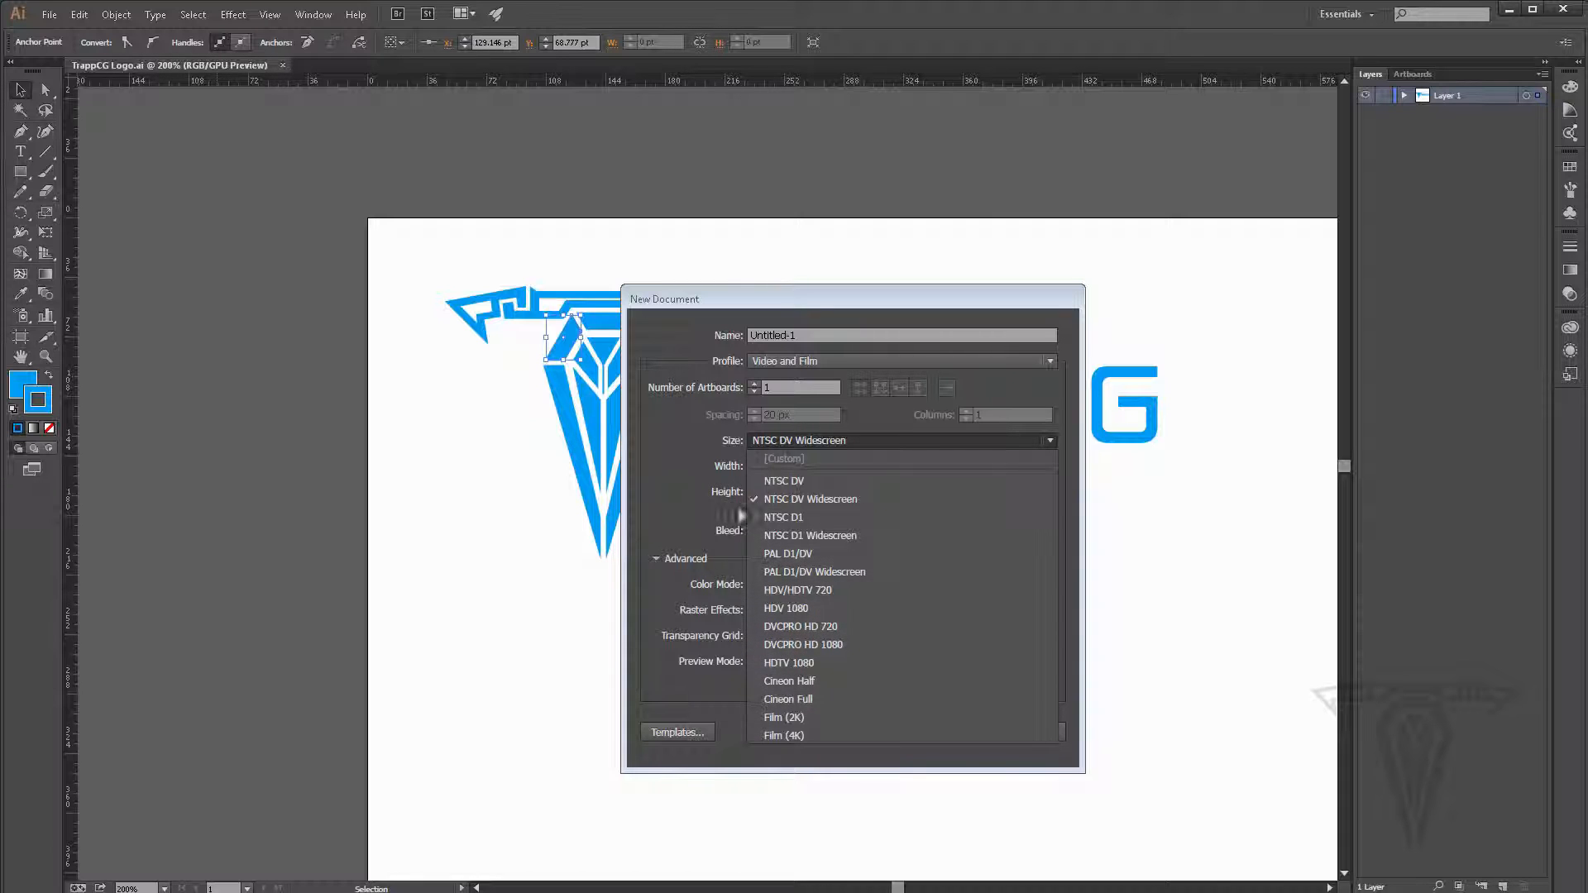
pyautogui.click(811, 499)
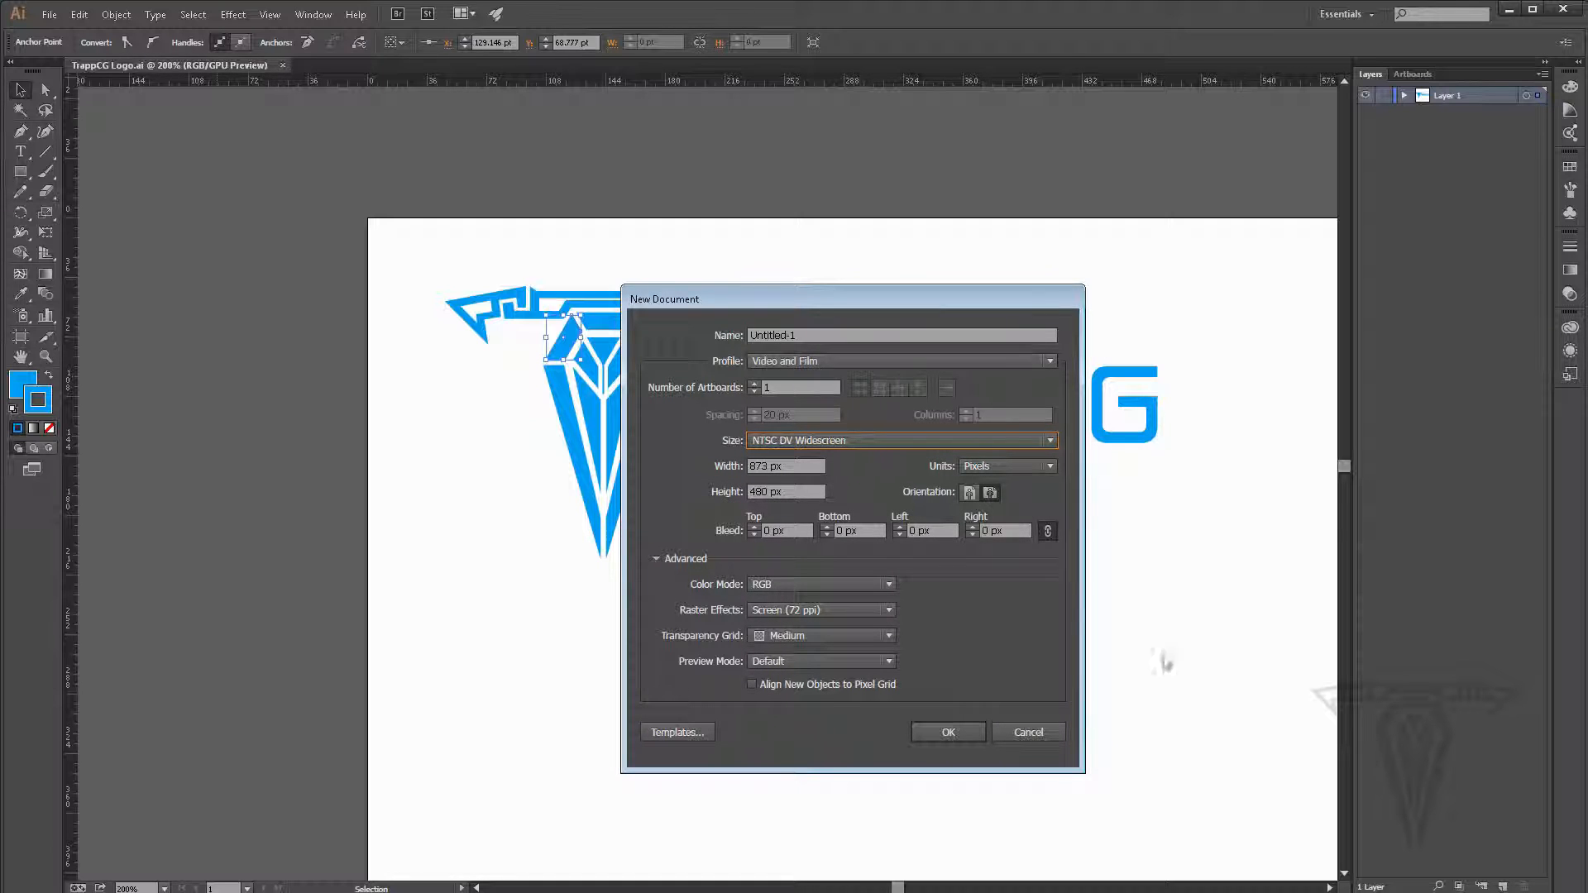
pyautogui.click(789, 361)
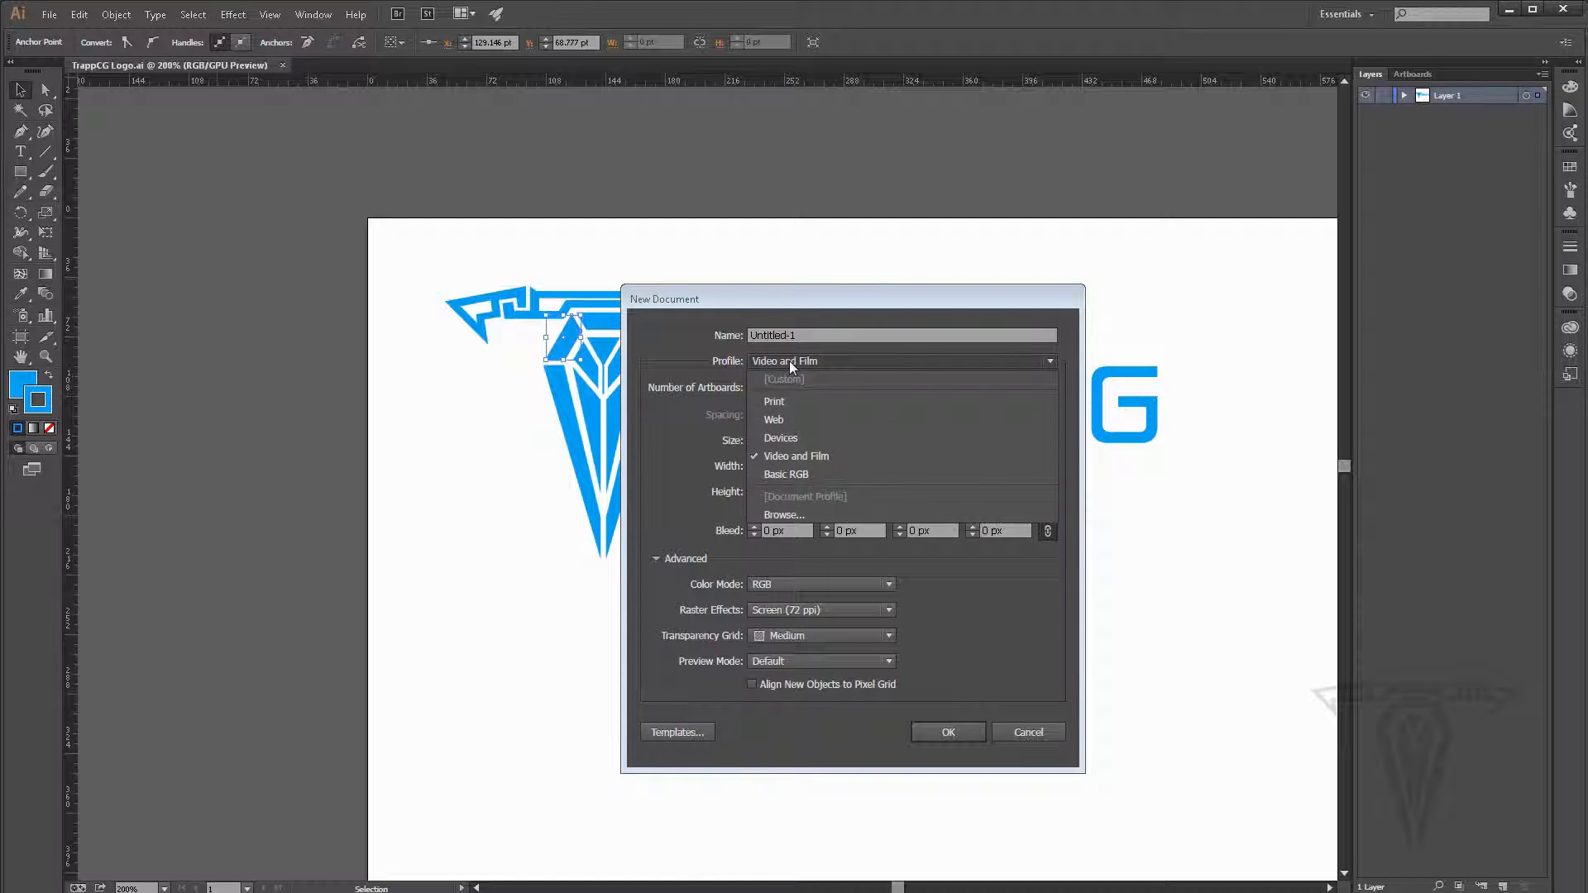
pyautogui.click(777, 419)
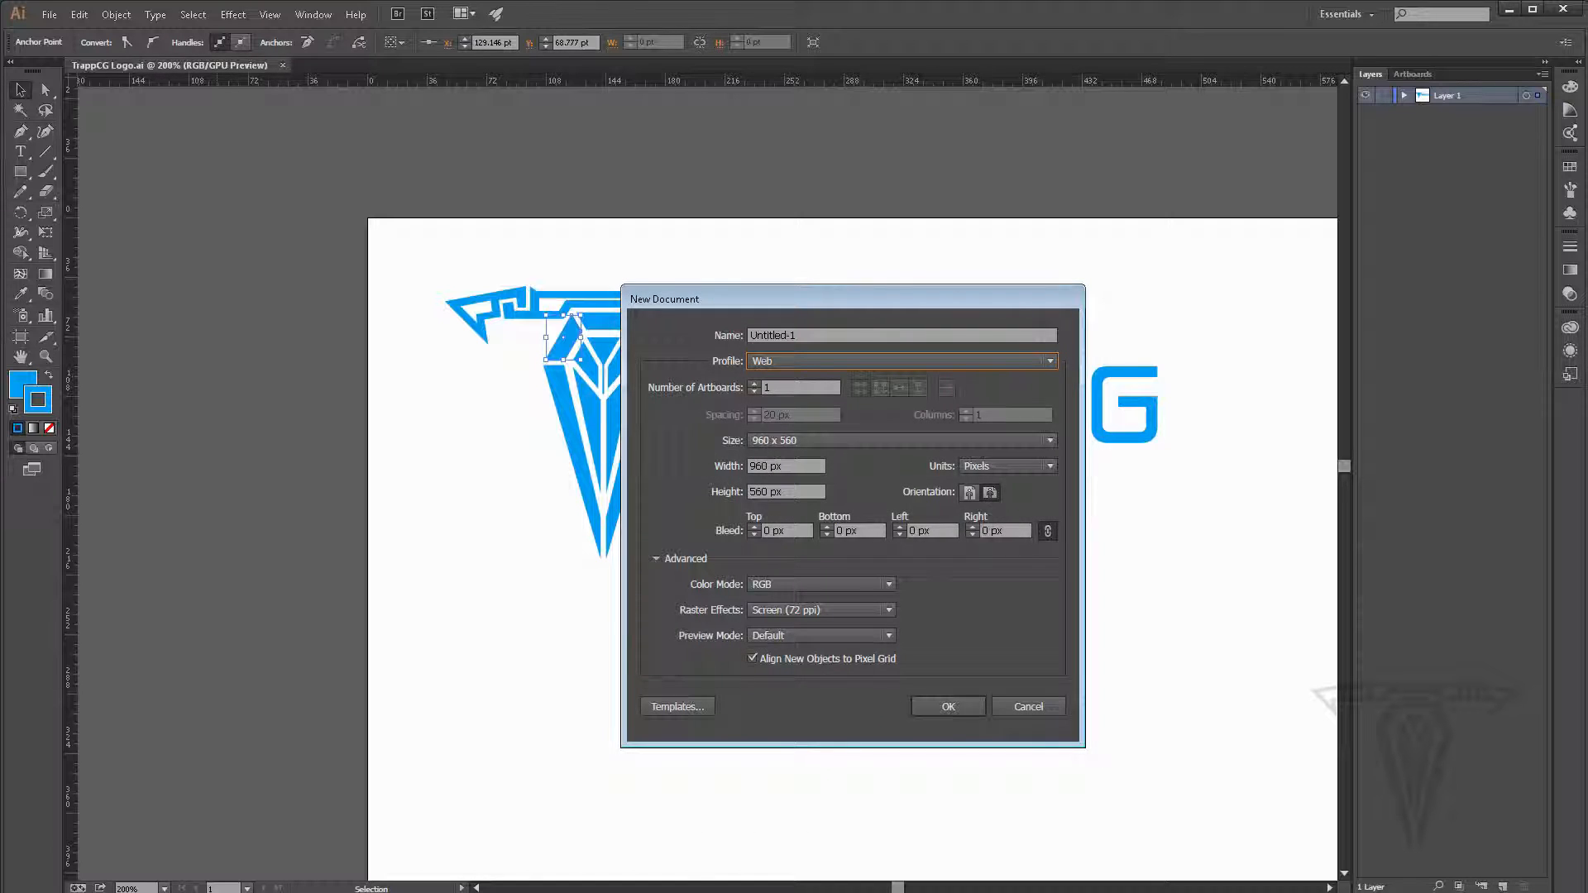
# Step: Create the new document at 1920 px wide by 1080 px high with the name TrappCG_Video_Logo
pyautogui.click(800, 465)
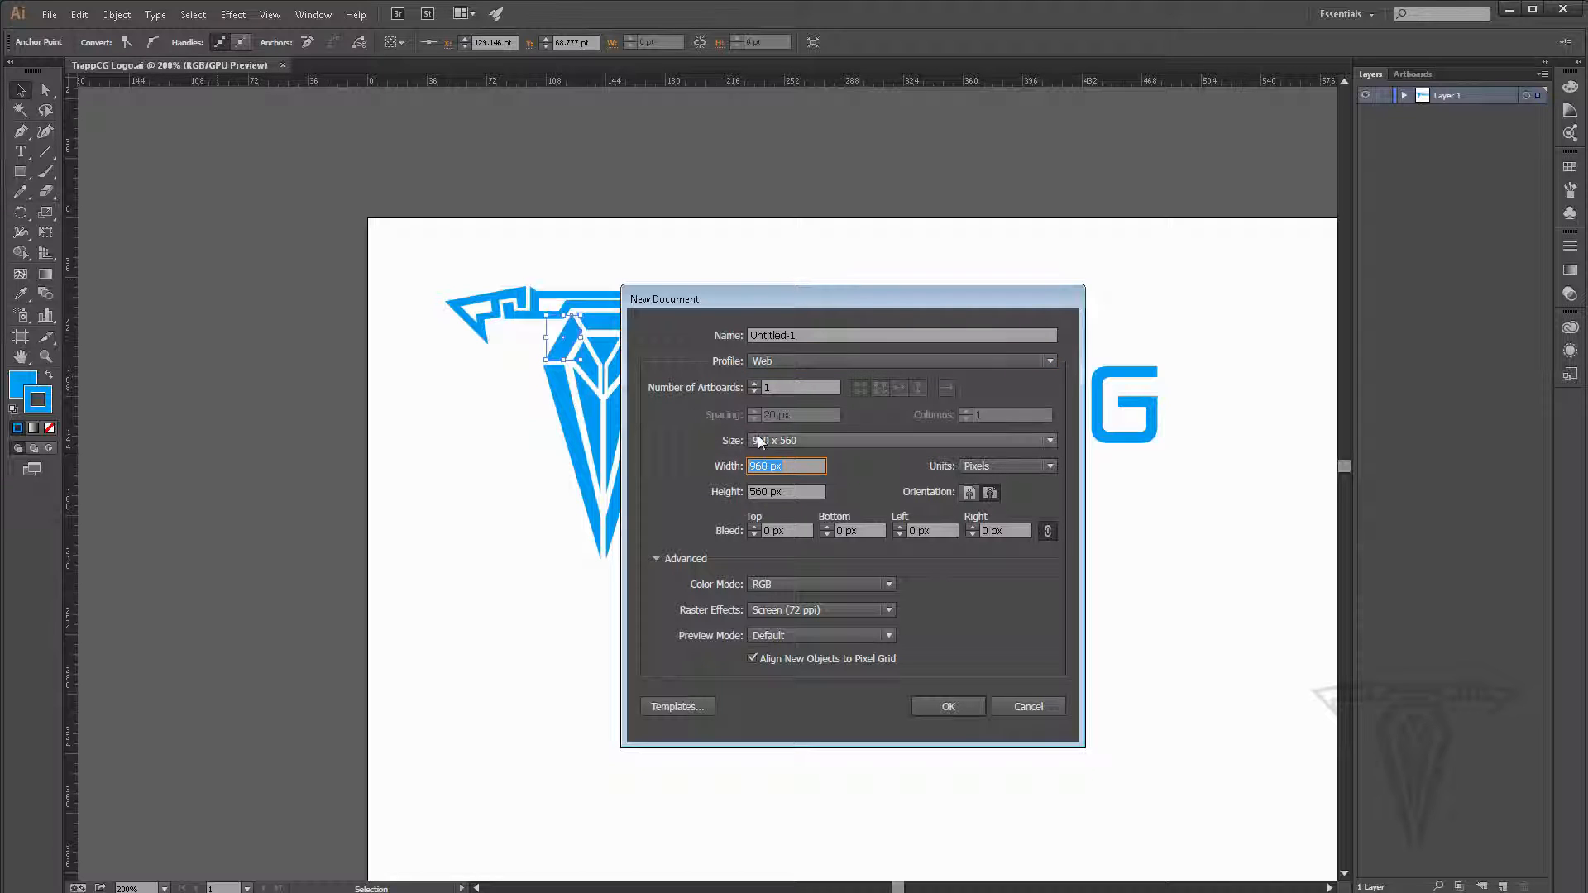
pyautogui.write('1920')
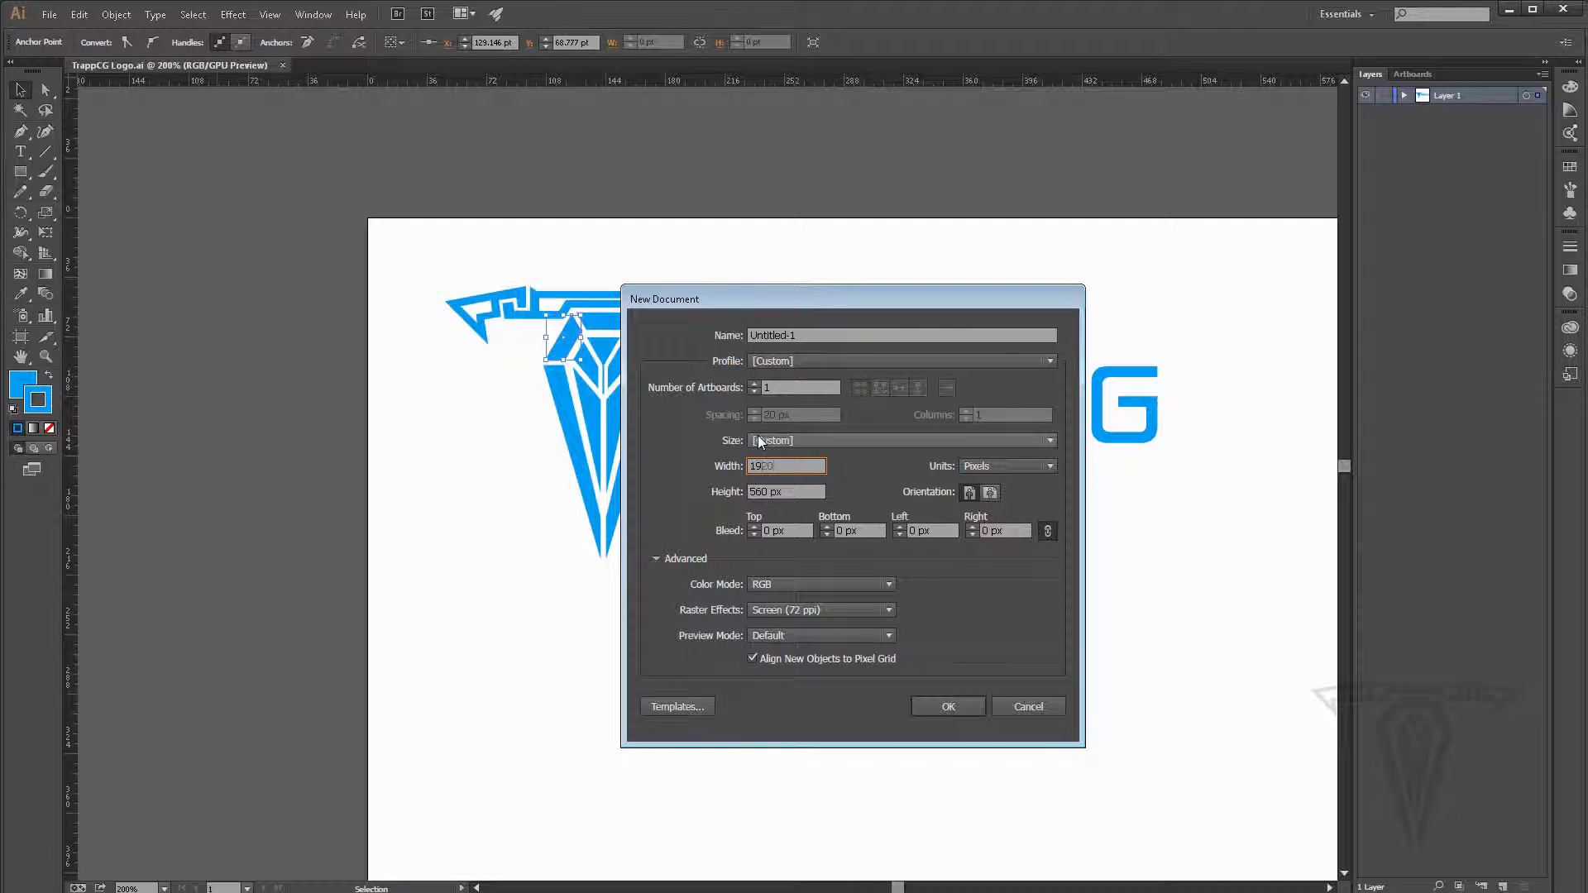
pyautogui.press('Tab')
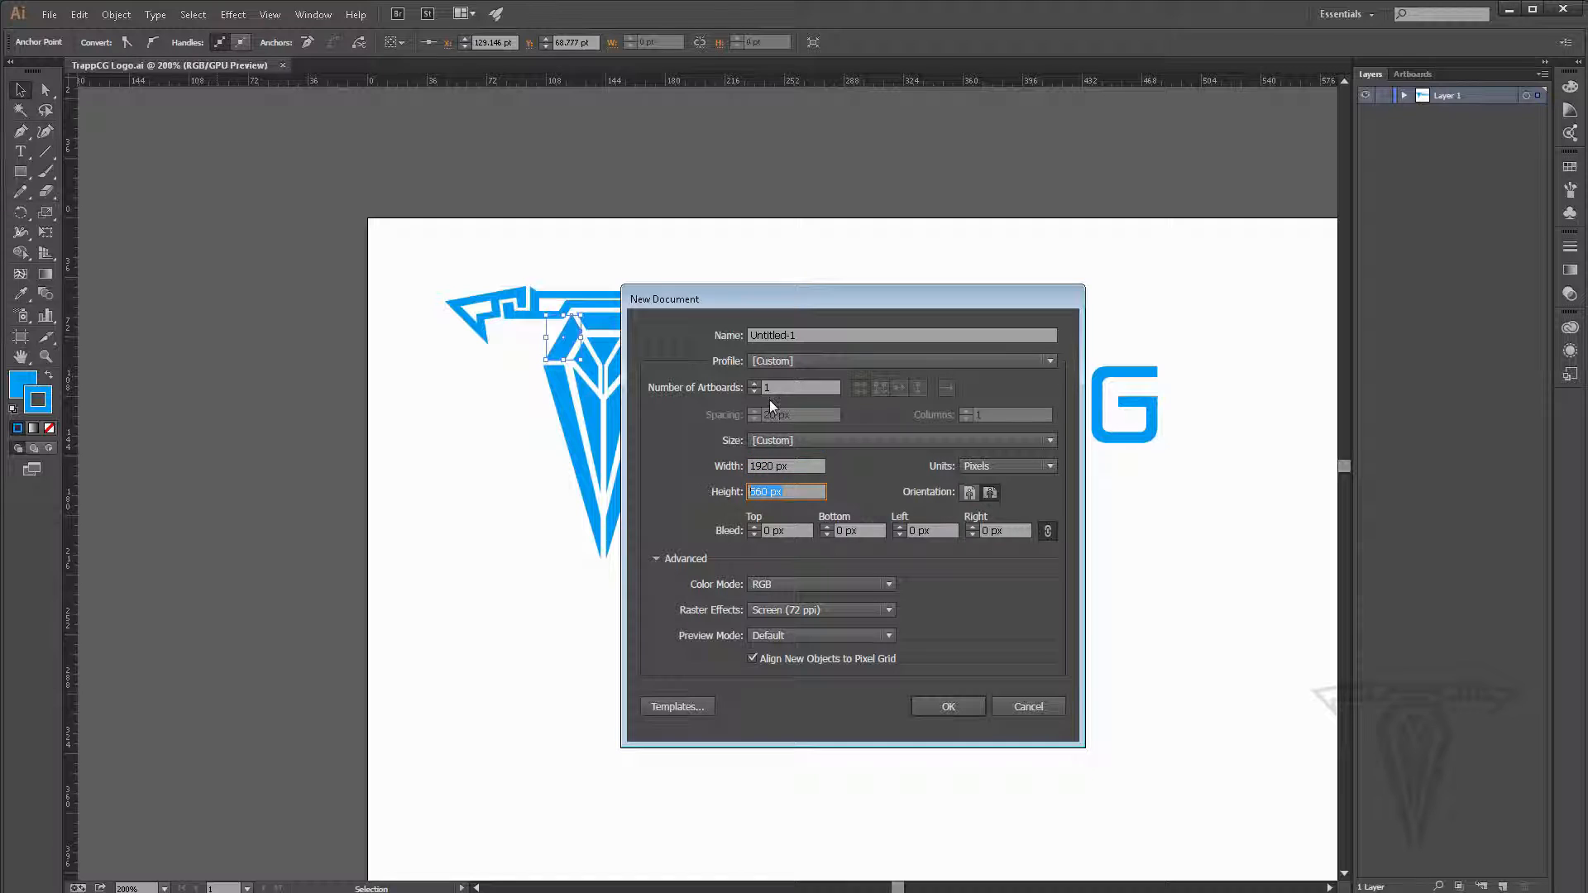
pyautogui.write('1080')
pyautogui.click(798, 336)
pyautogui.moveTo(839, 336); pyautogui.dragTo(707, 333)
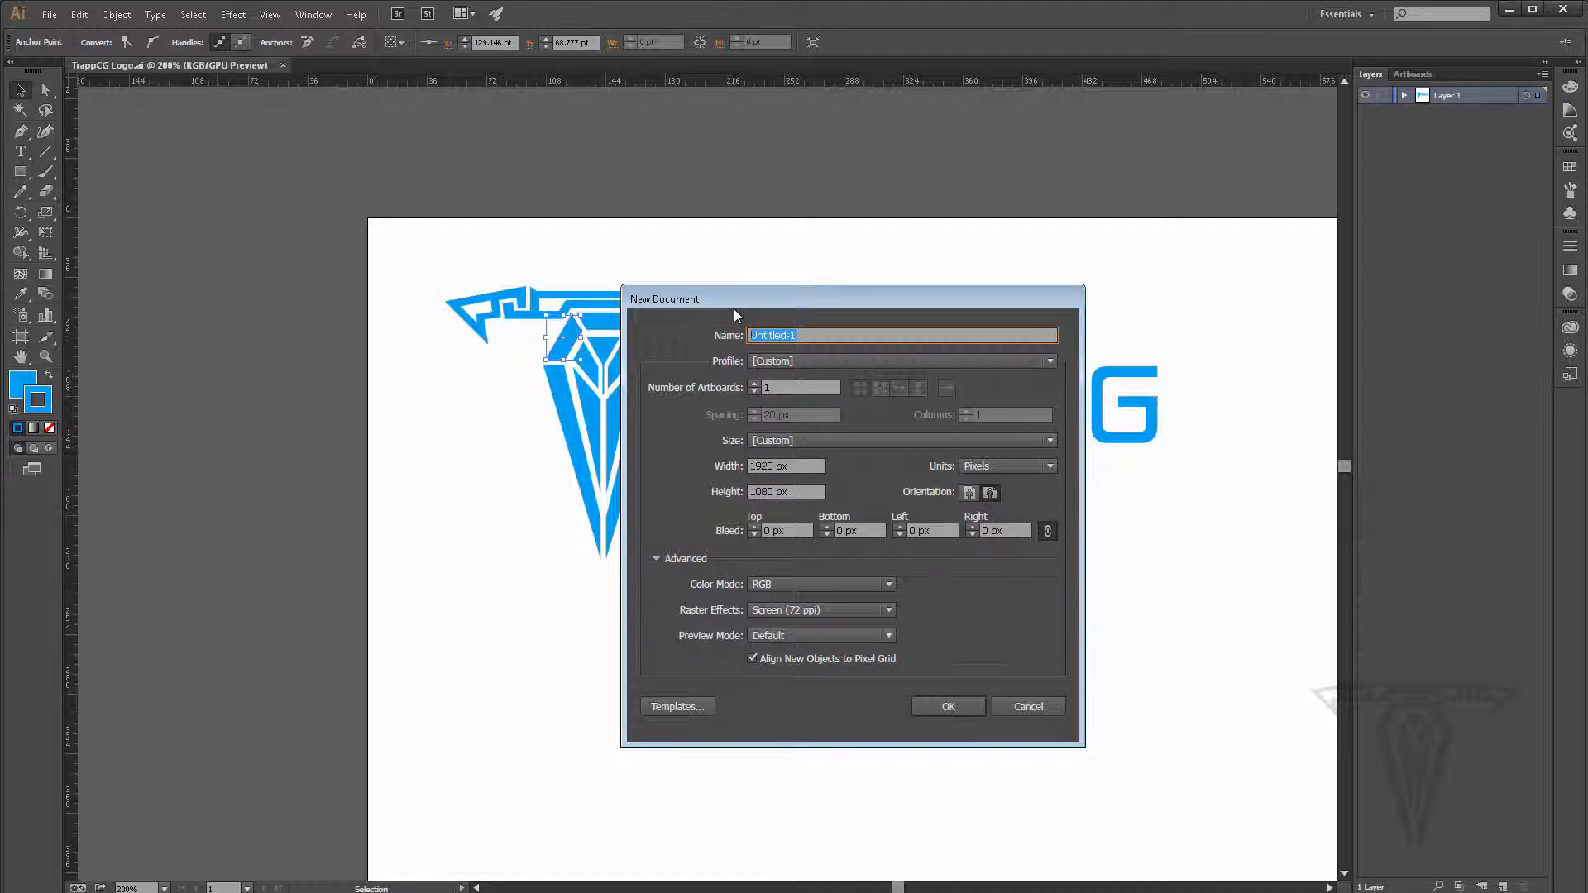
pyautogui.write('LoG_Vid')
pyautogui.press('BackSpace')
pyautogui.press('BackSpace')
pyautogui.write('deo_Logo')
pyautogui.click(961, 706)
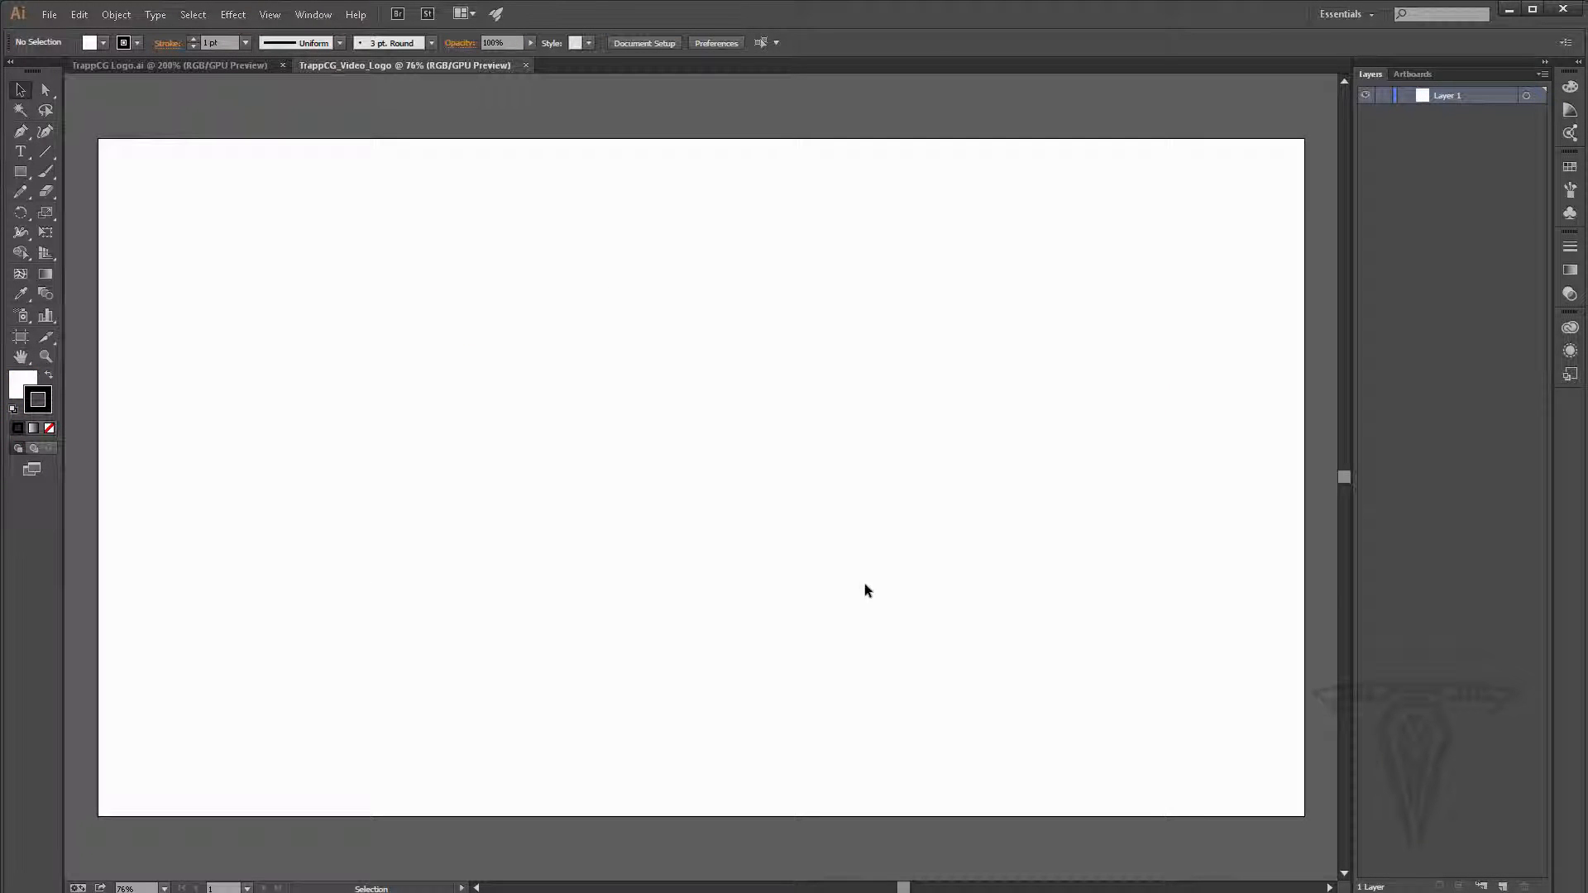
# Step: Select the entire logo artwork in TrappCG Logo.ai and copy it into the TrappCG_Video_Logo document
pyautogui.click(220, 64)
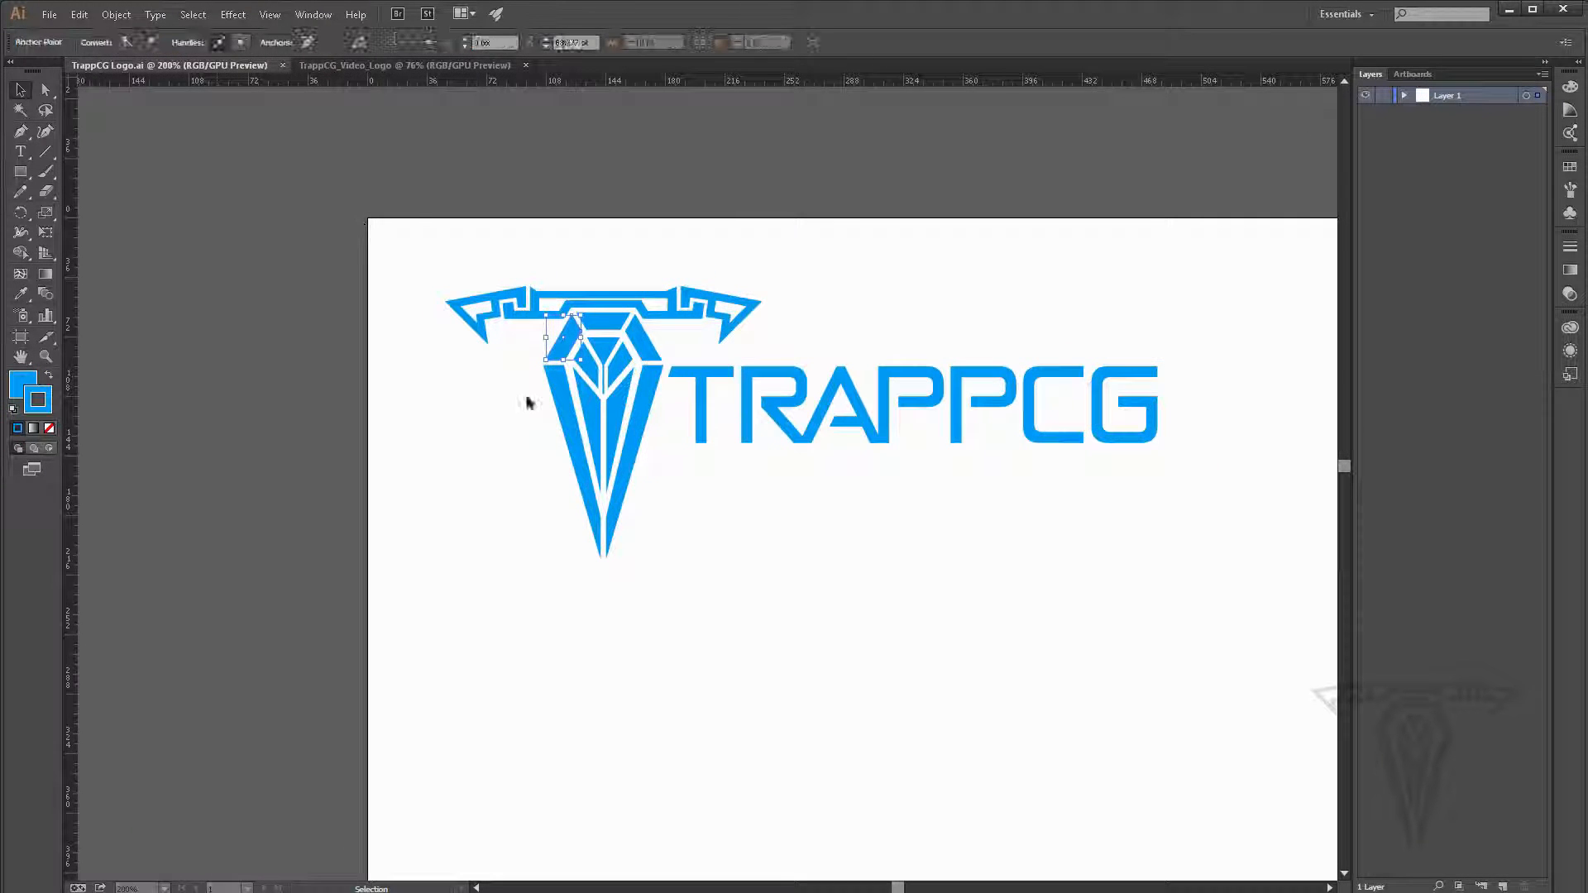
pyautogui.moveTo(415, 267); pyautogui.dragTo(1212, 578)
pyautogui.moveTo(408, 247); pyautogui.dragTo(1209, 597)
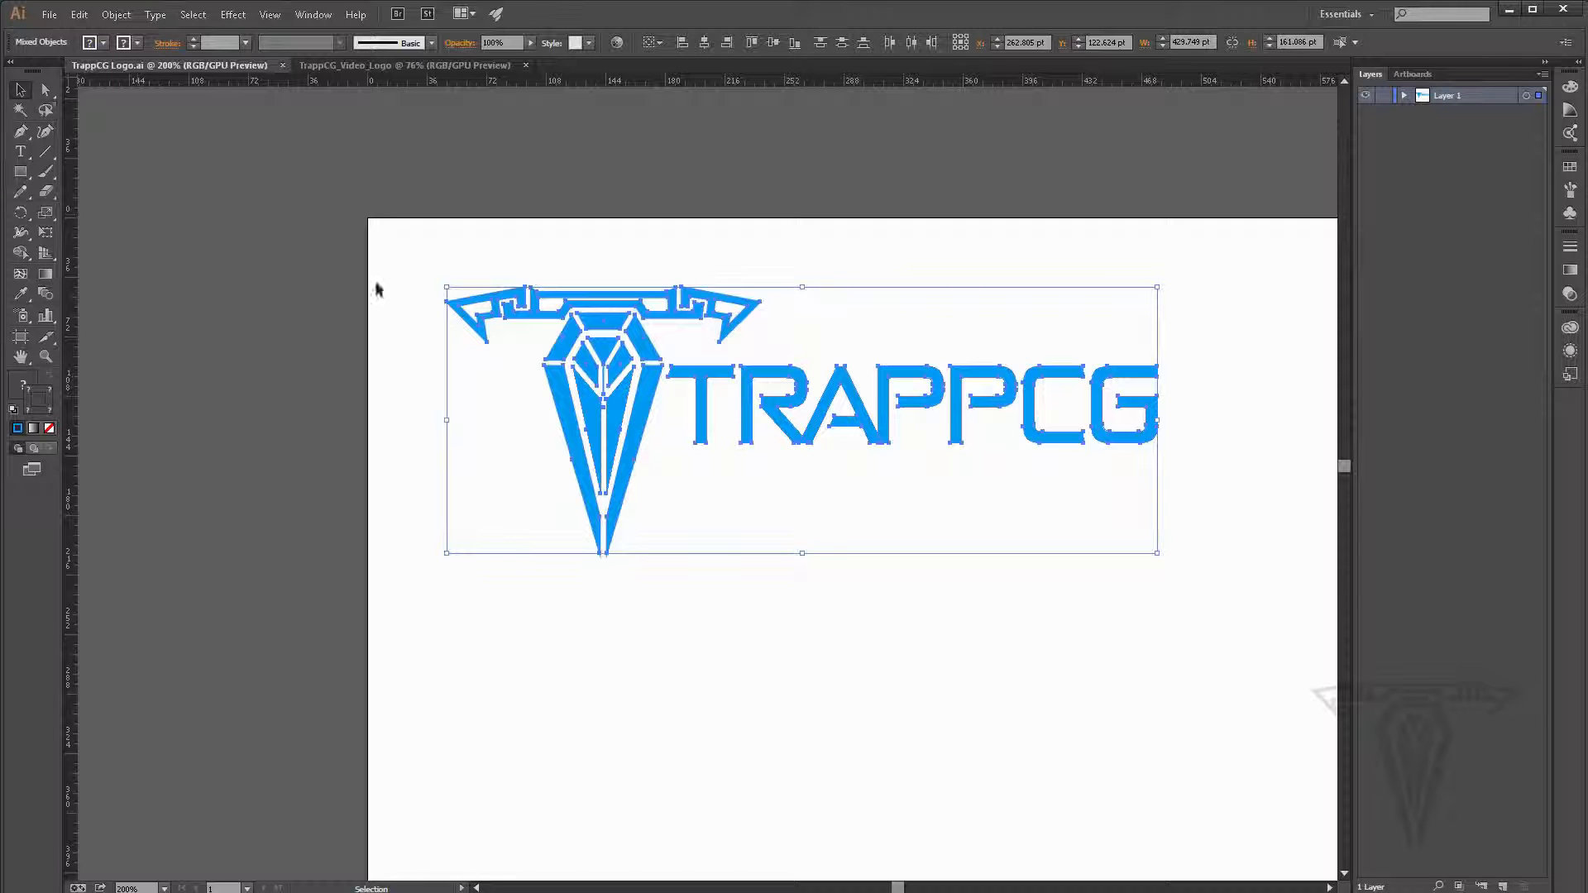
pyautogui.moveTo(650, 400); pyautogui.dragTo(698, 439)
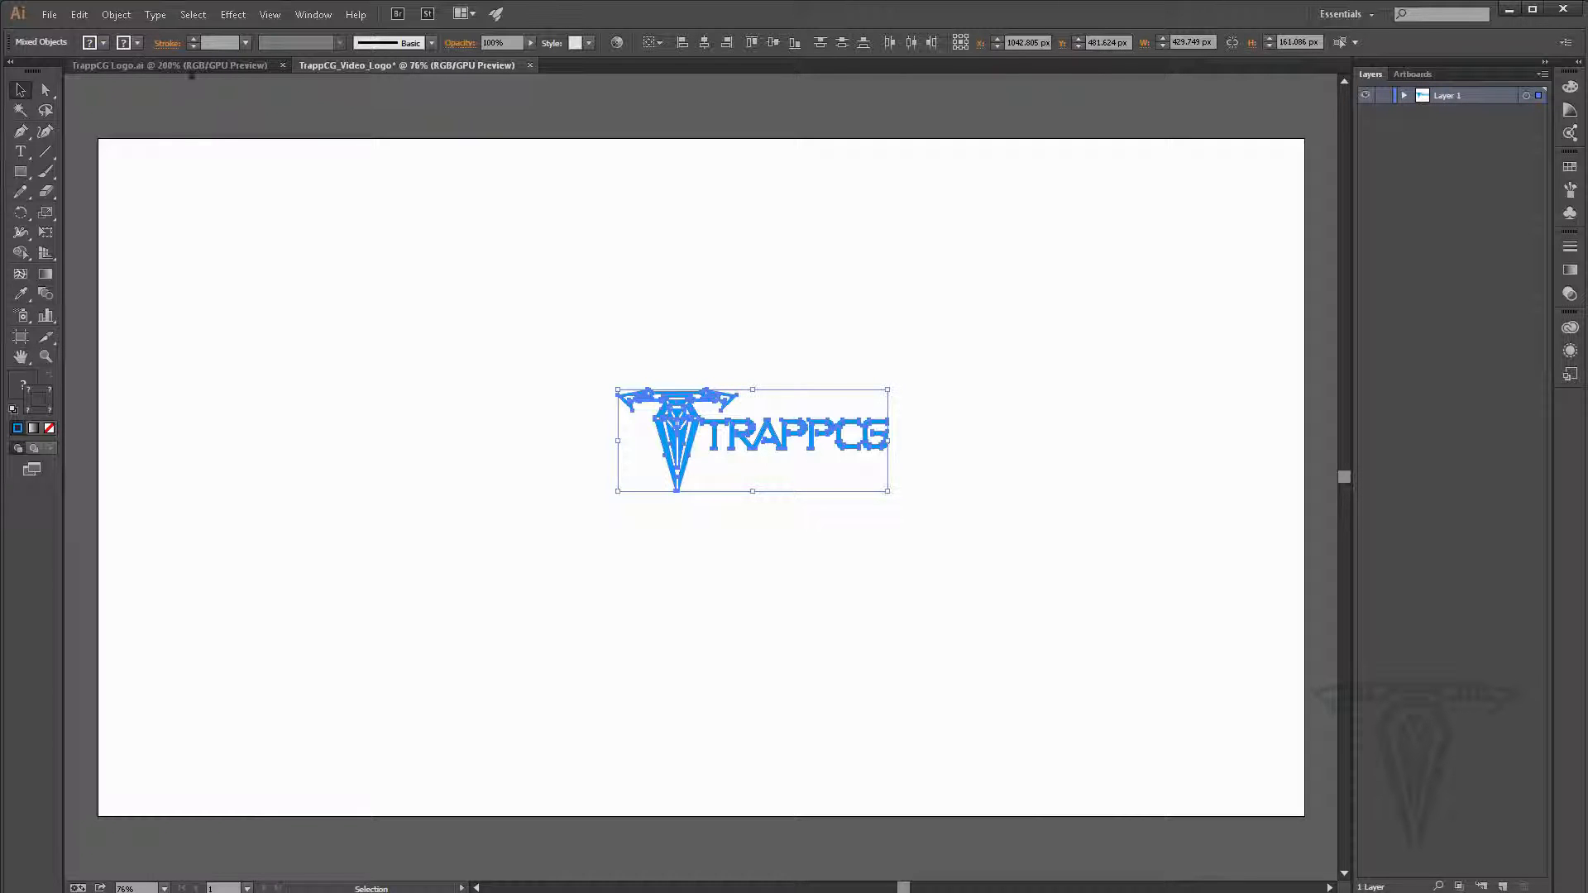
# Step: Scale the copied logo in TrappCG_Video_Logo proportionally to about 1061 × 398 px and move it near the artboard's centre
pyautogui.click(203, 66)
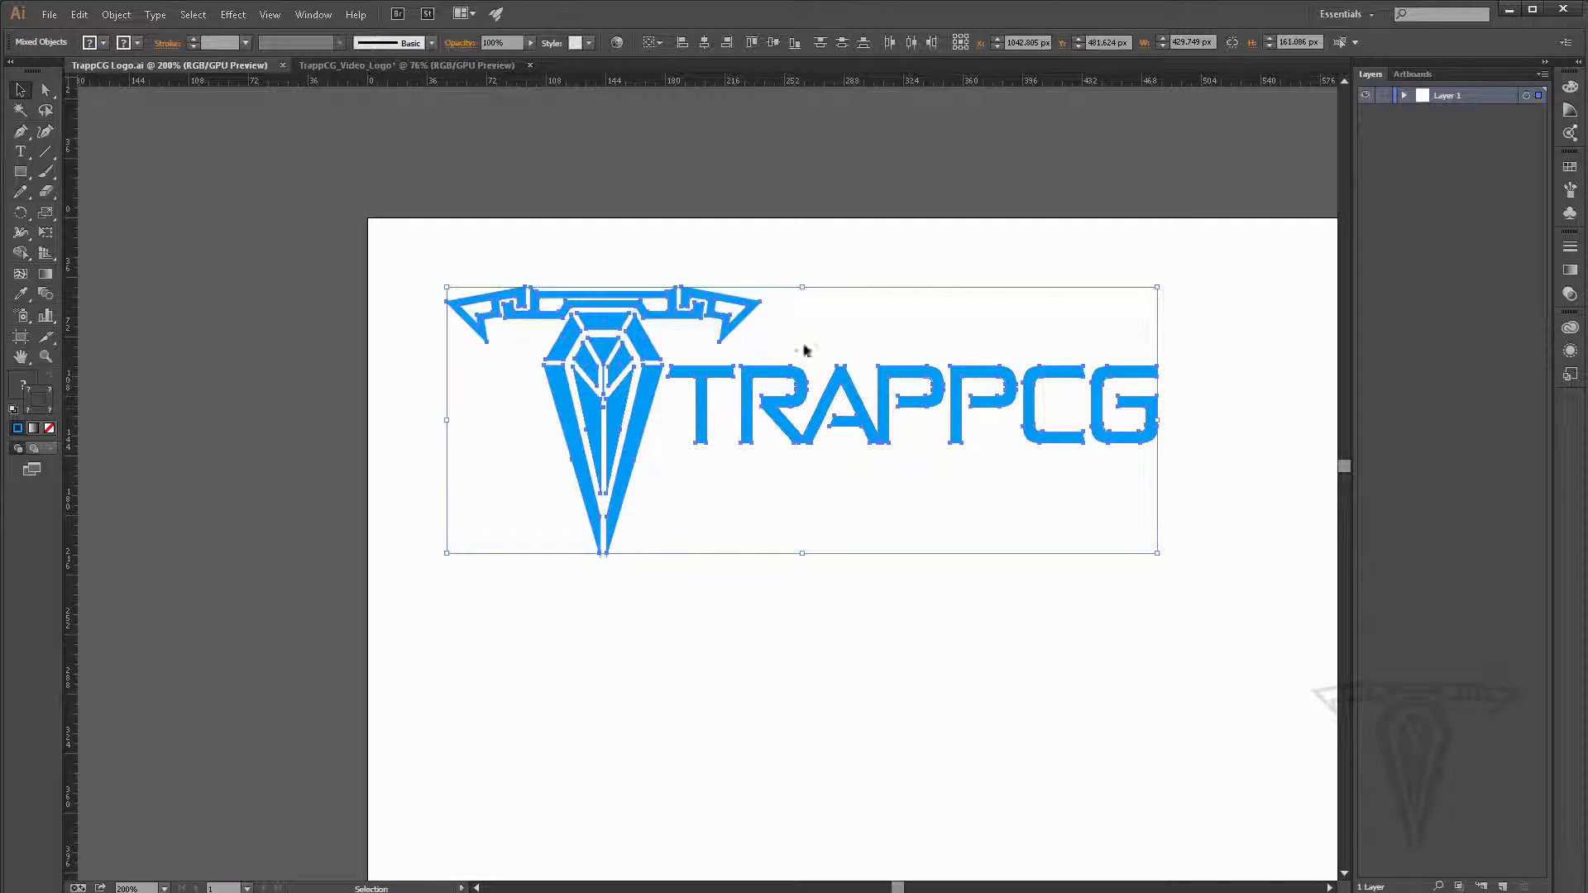
pyautogui.click(370, 69)
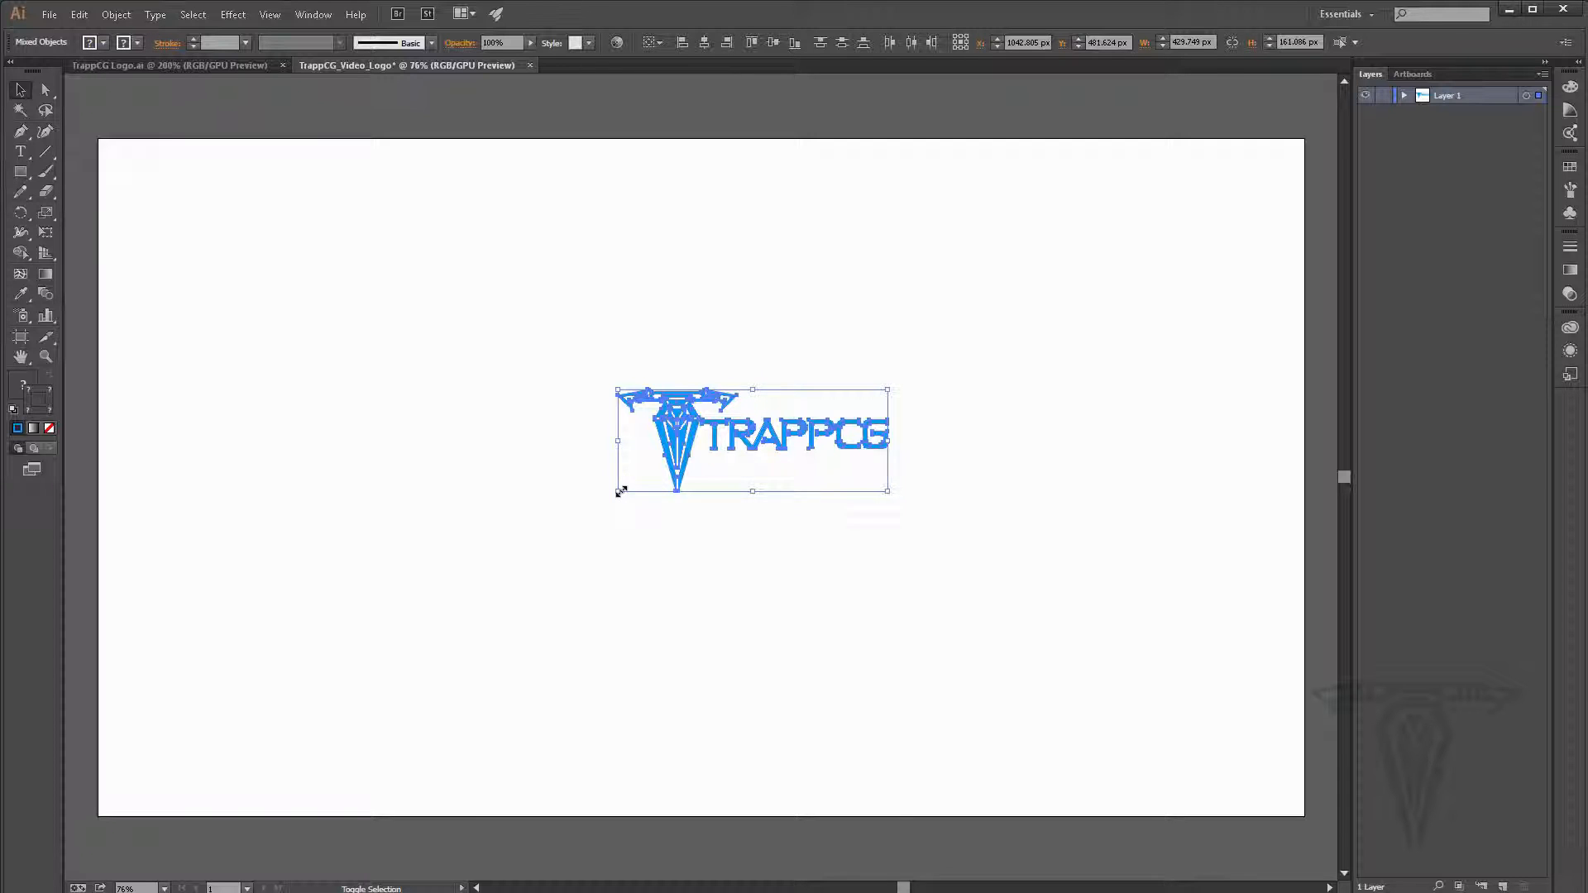
pyautogui.moveTo(620, 492); pyautogui.dragTo(219, 743)
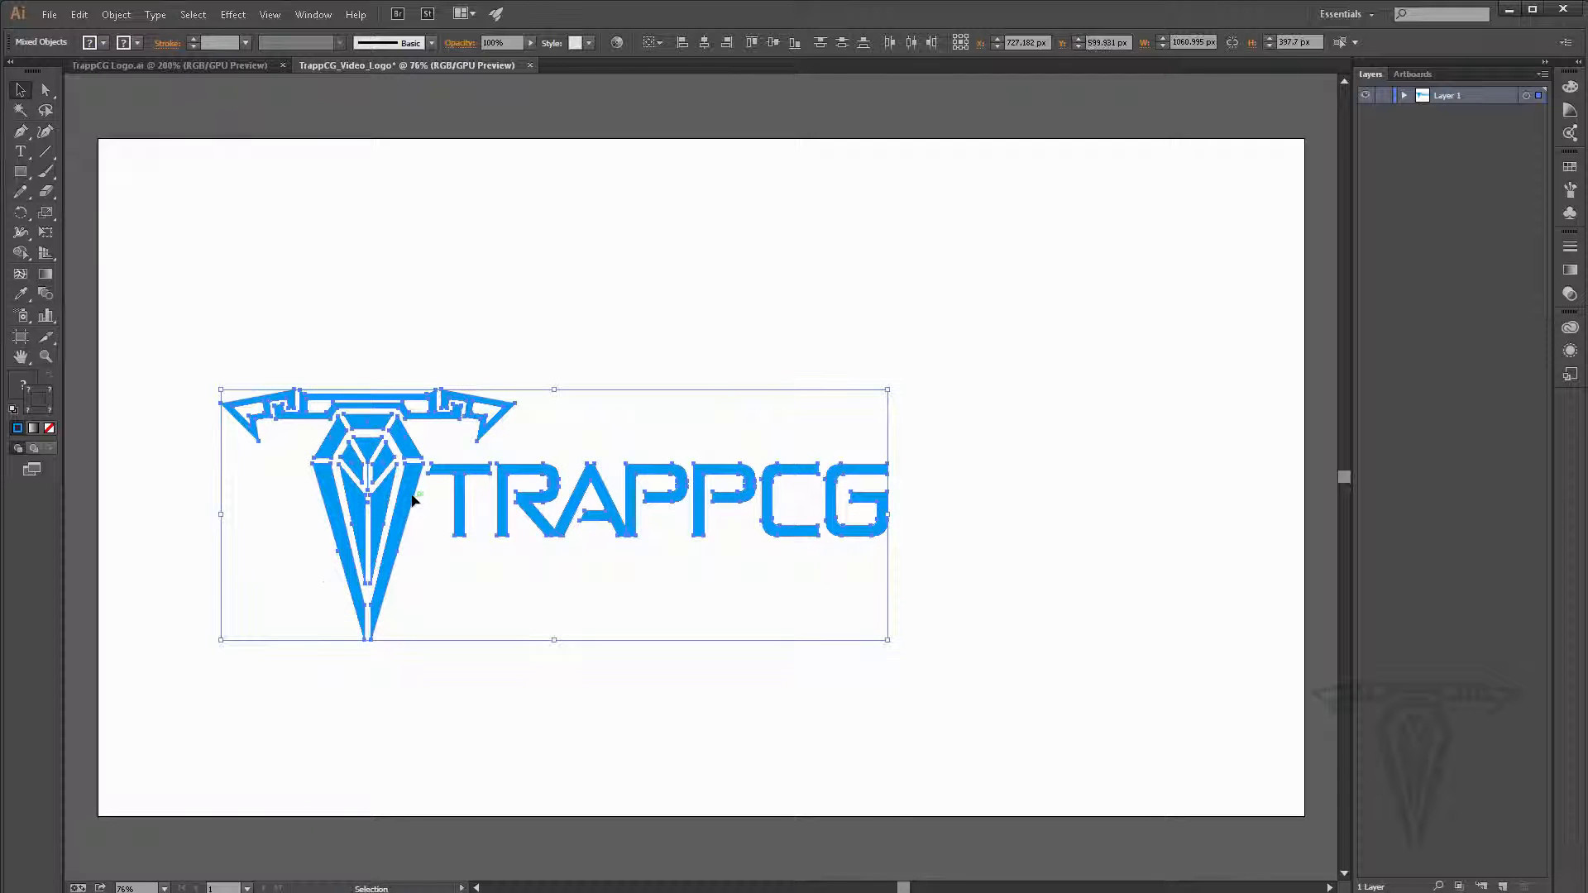
pyautogui.moveTo(407, 498); pyautogui.dragTo(577, 426)
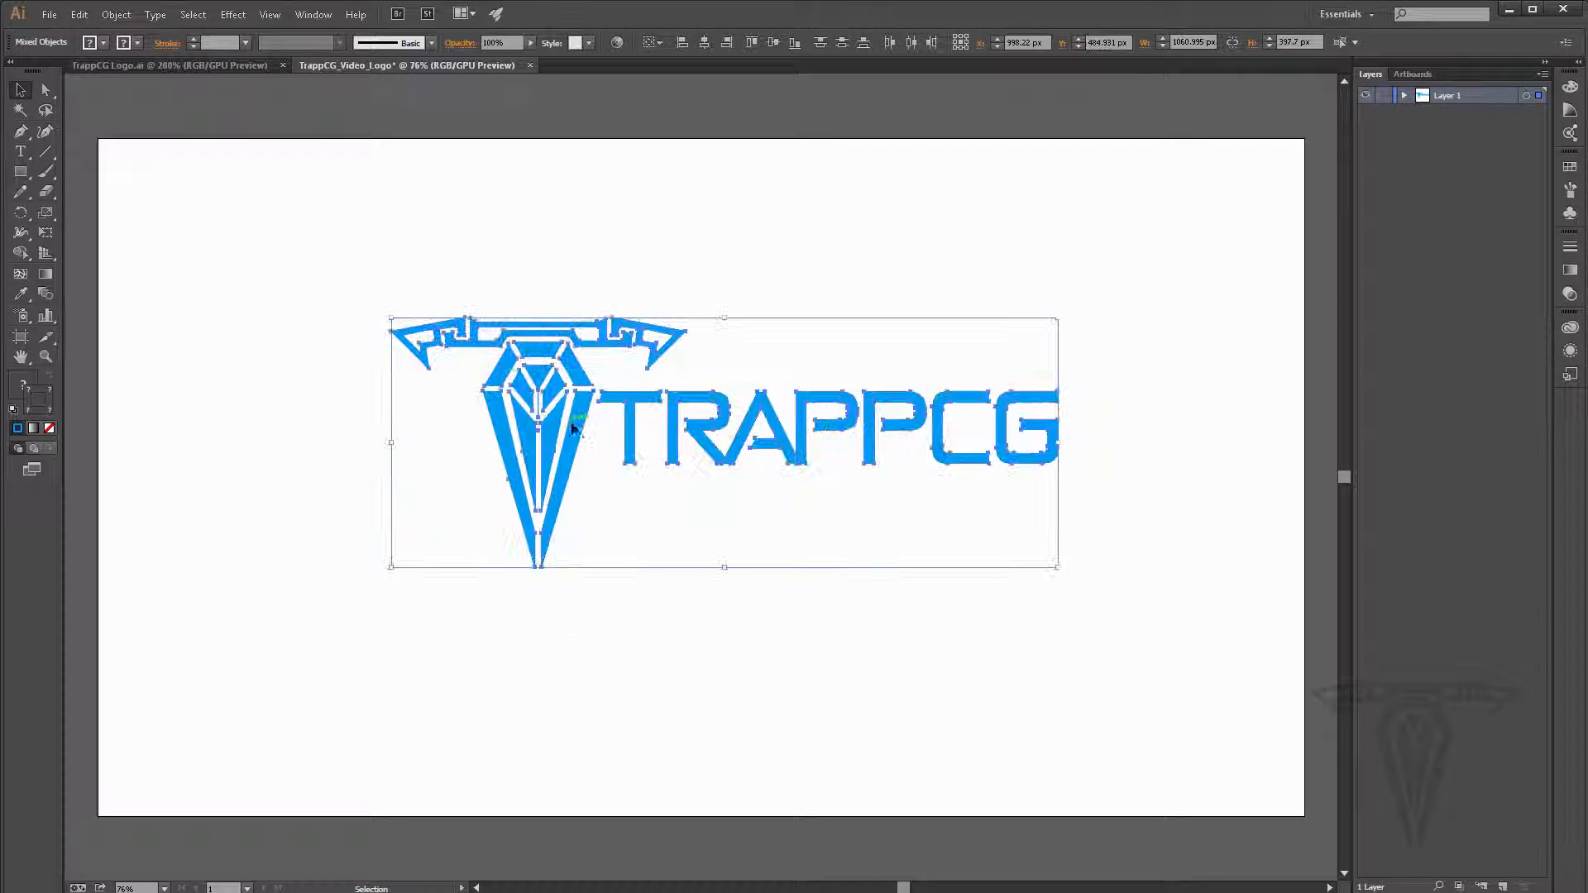
# Step: Group all the selected logo artwork and set its alignment reference to the artboard
pyautogui.click(117, 15)
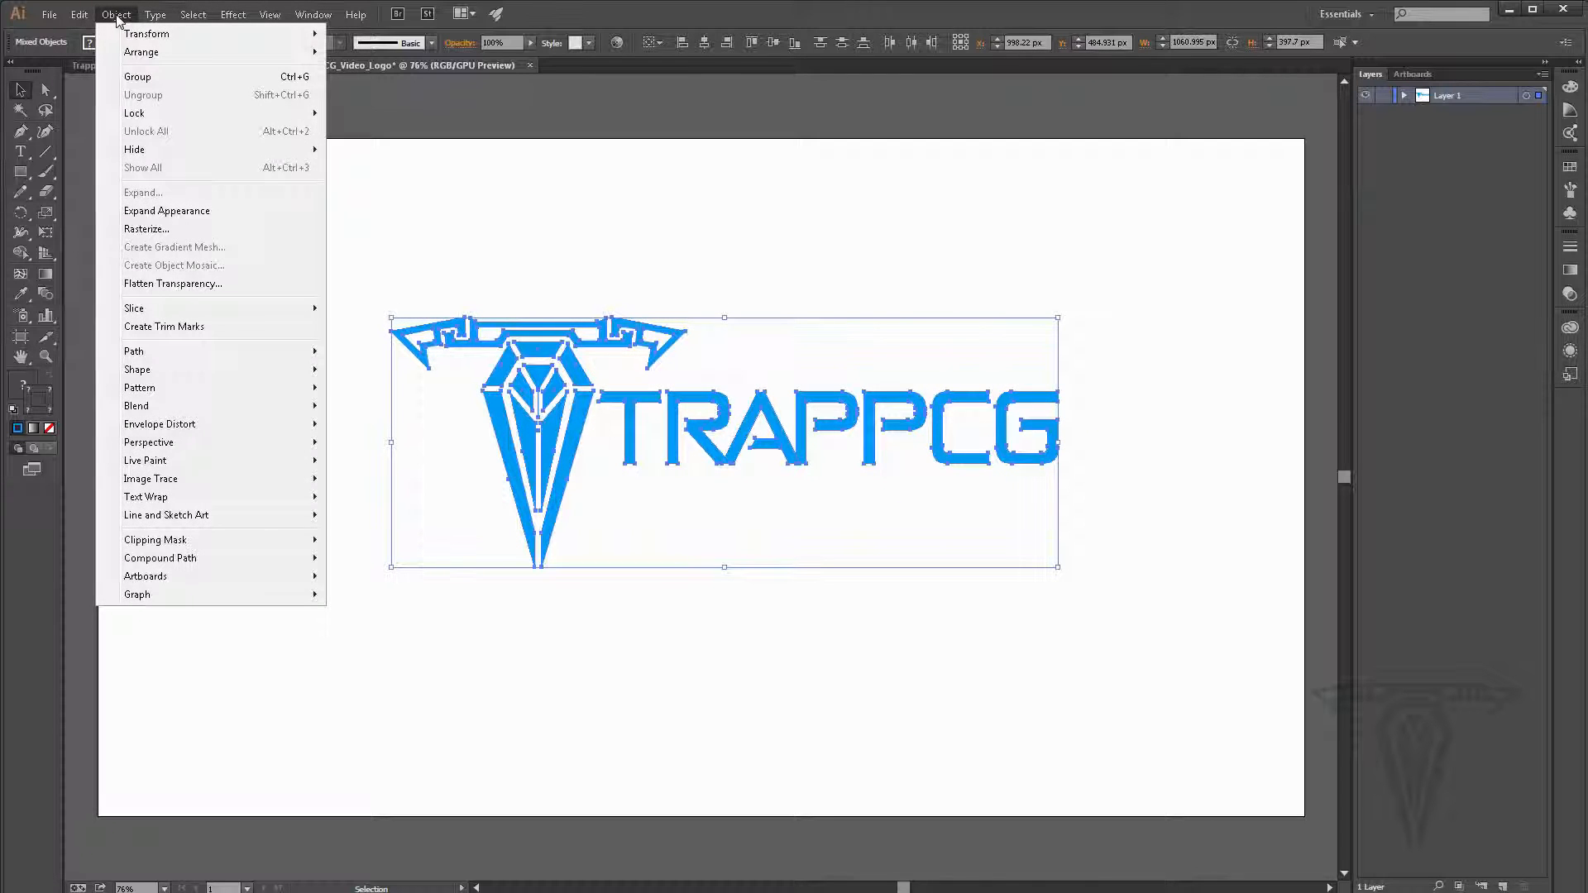
pyautogui.click(157, 77)
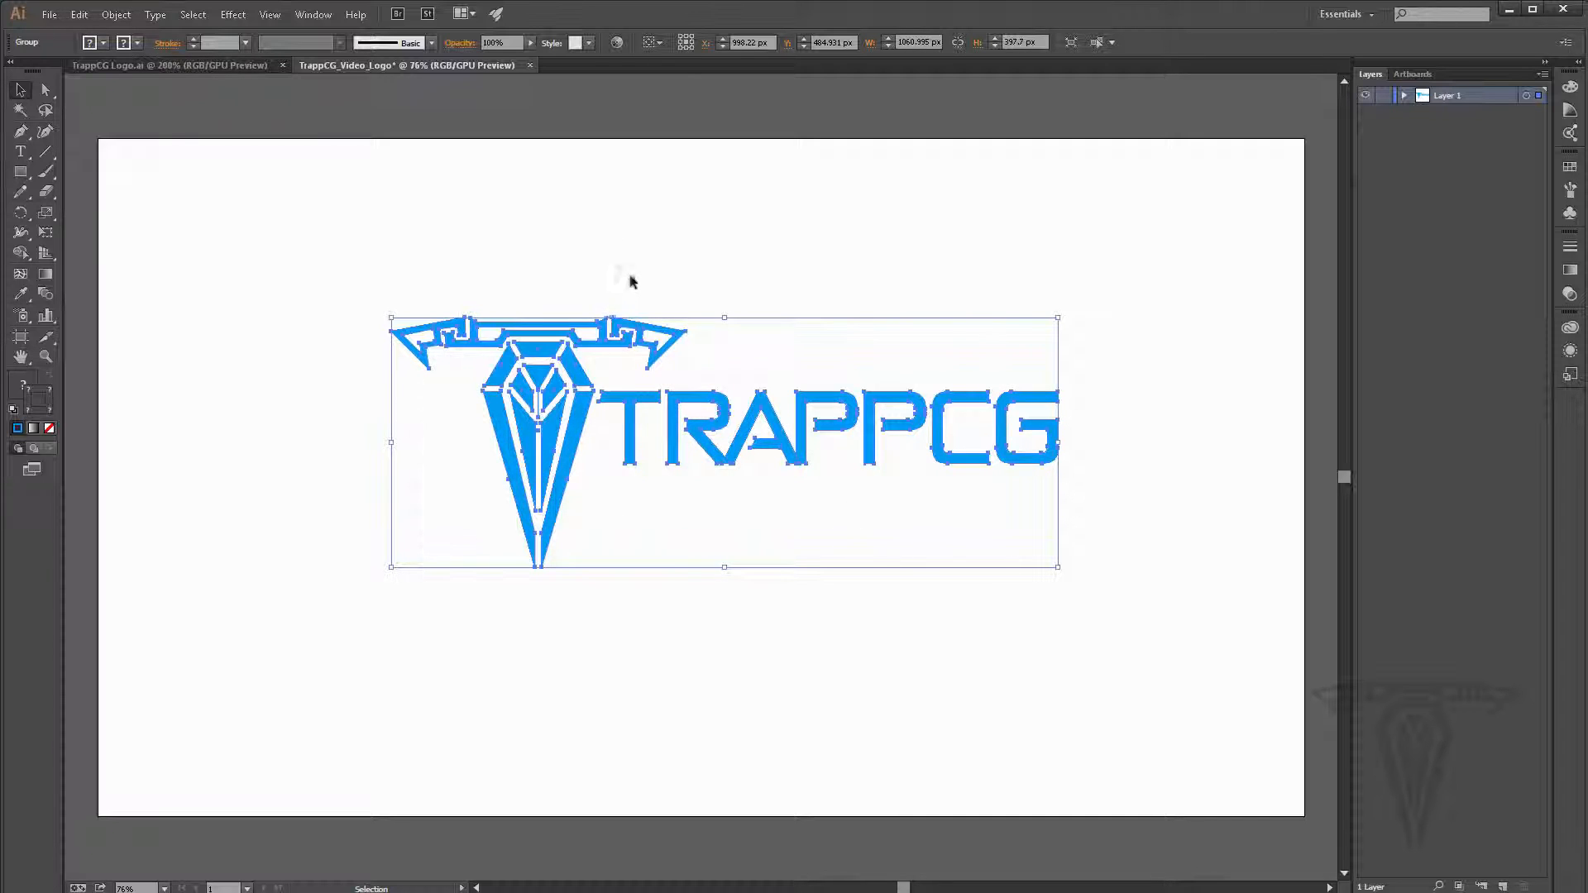
pyautogui.click(657, 47)
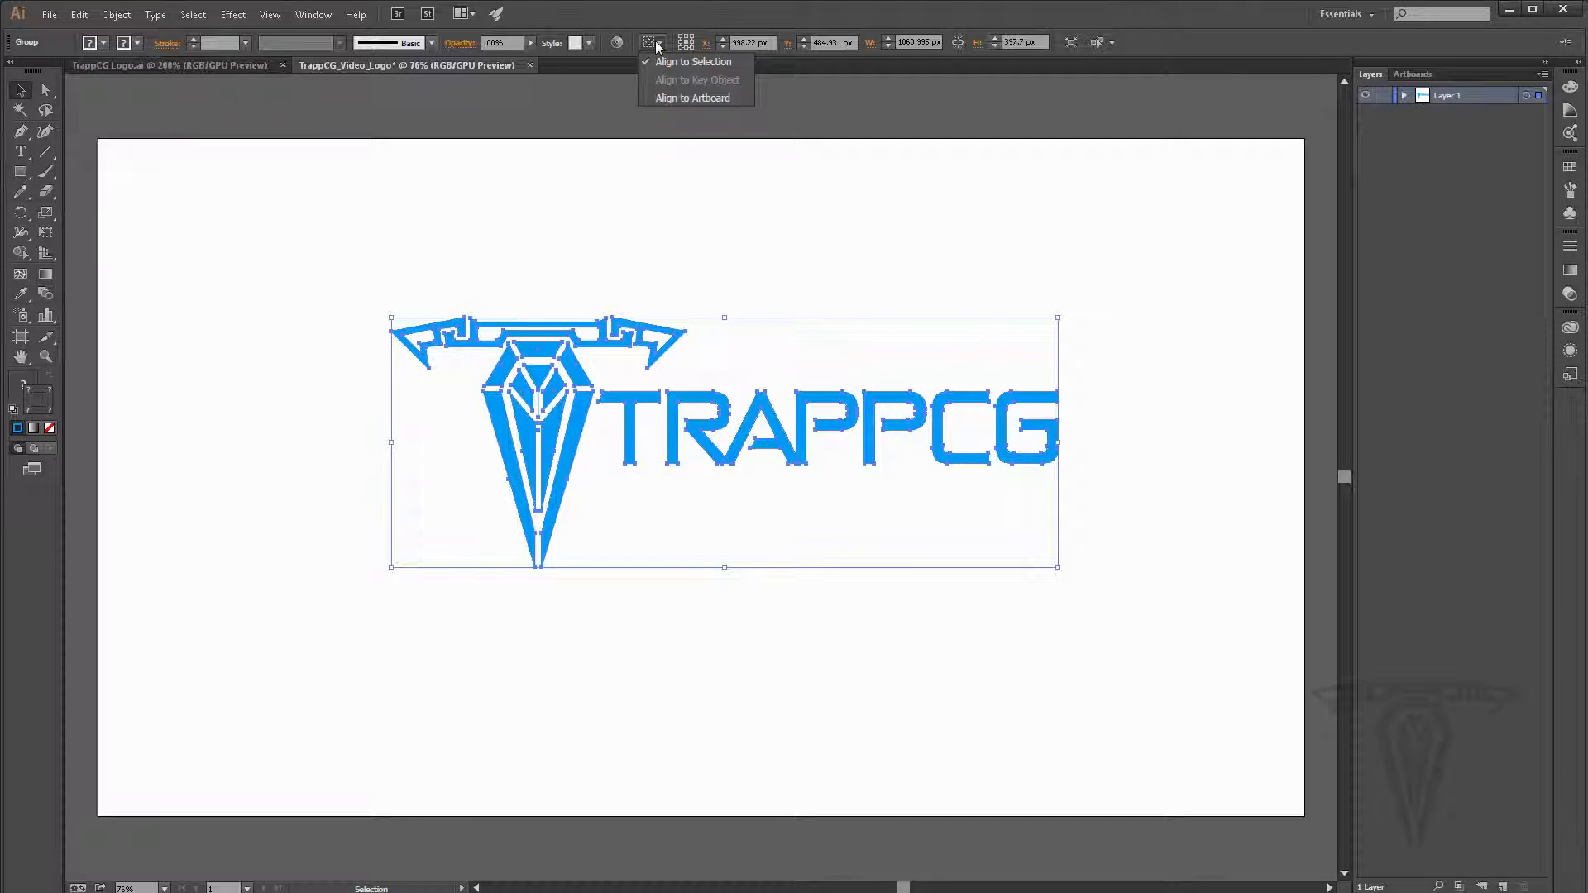
pyautogui.click(695, 98)
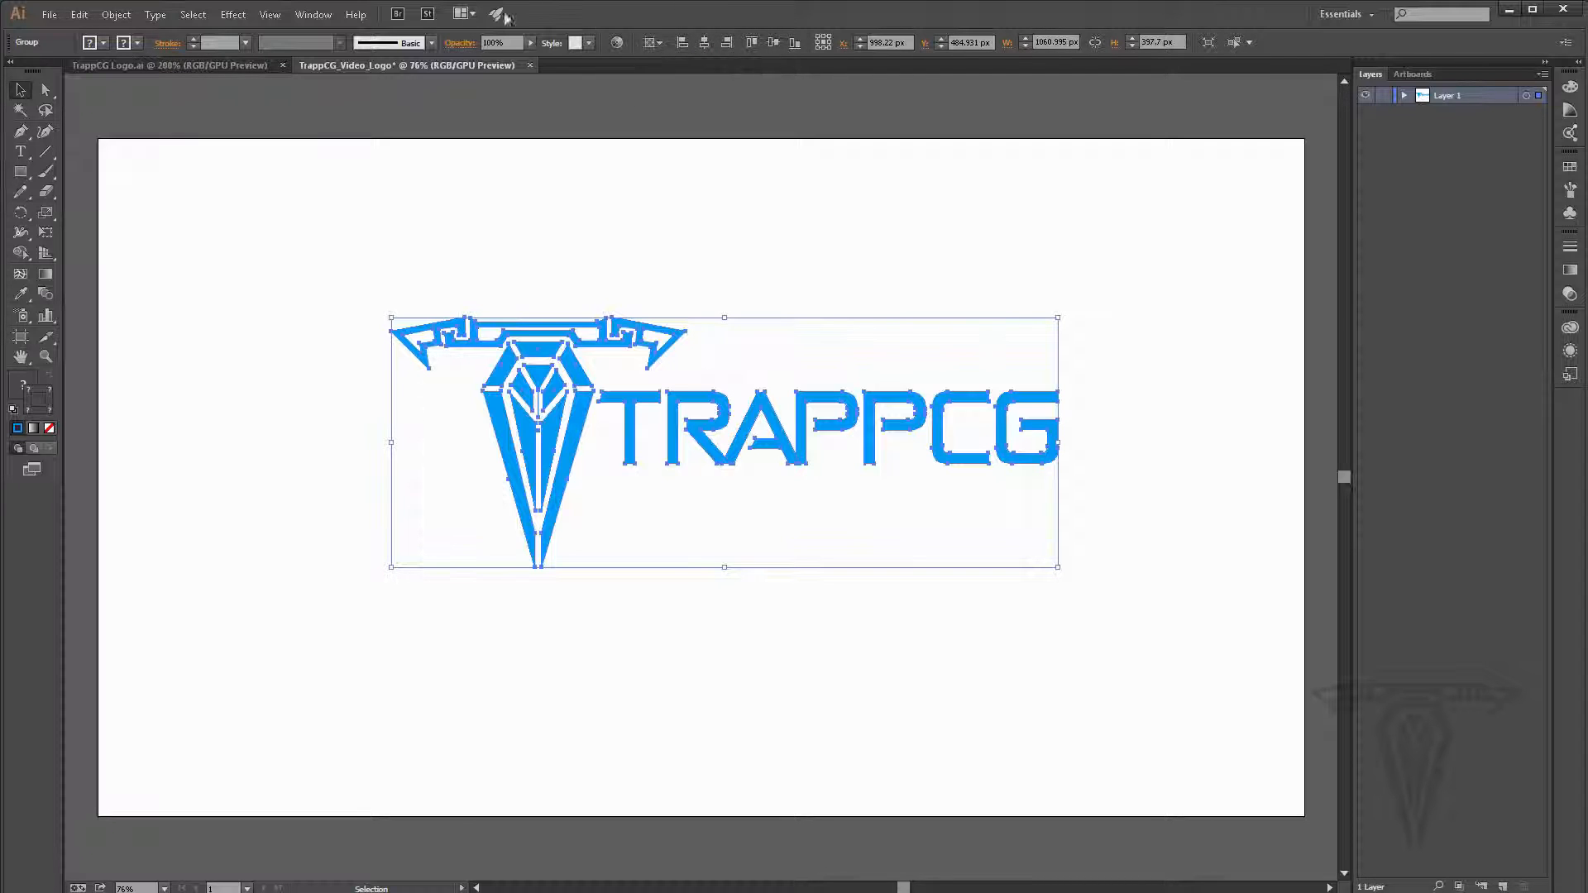
pyautogui.click(321, 19)
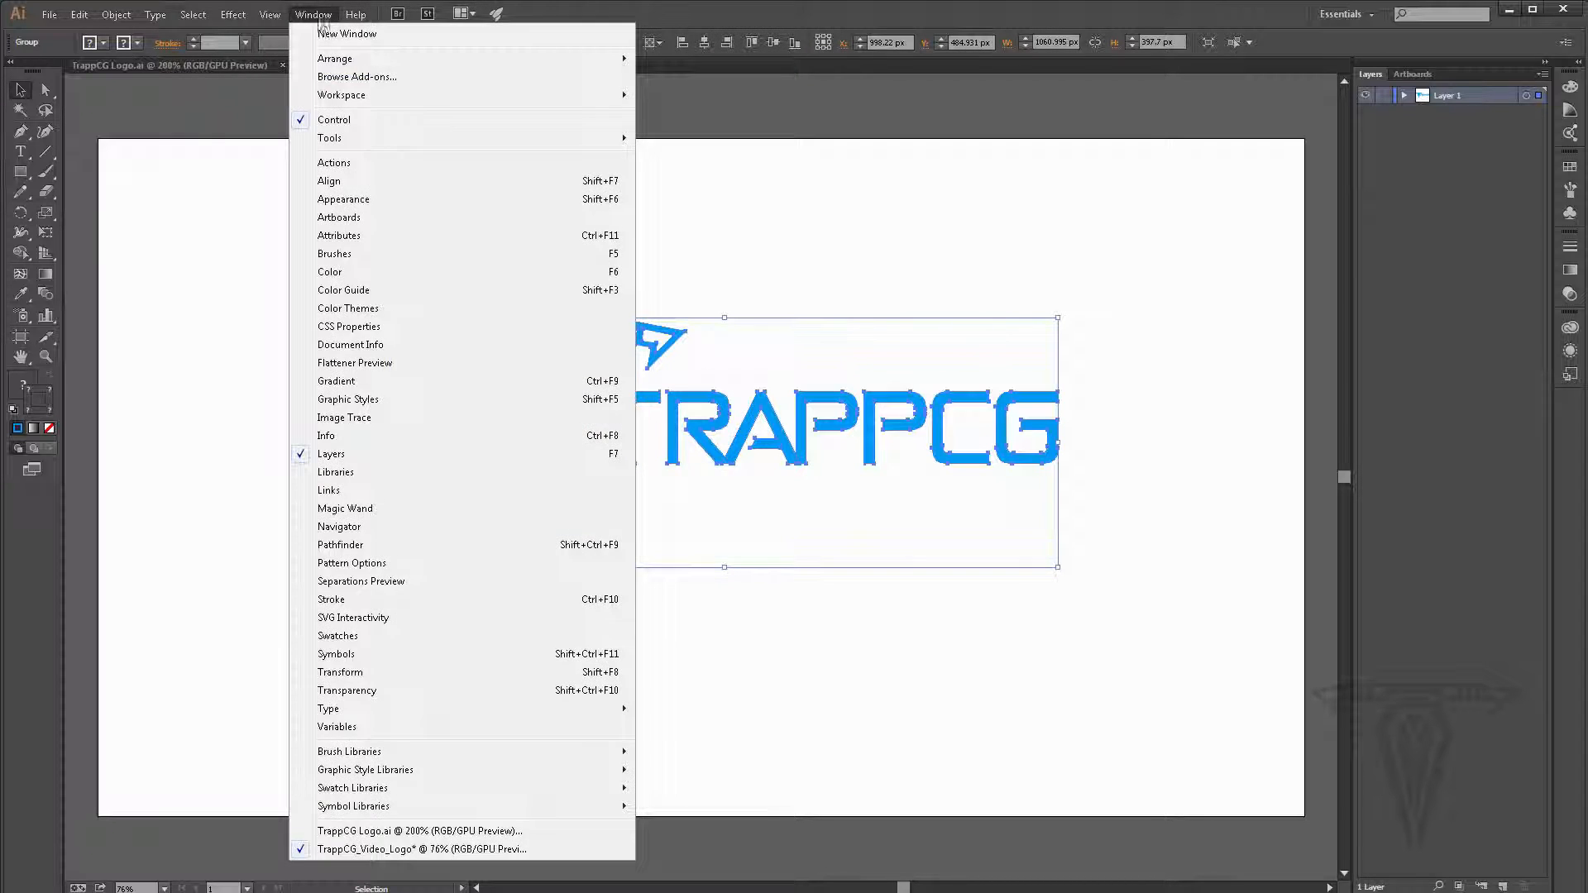
pyautogui.click(338, 182)
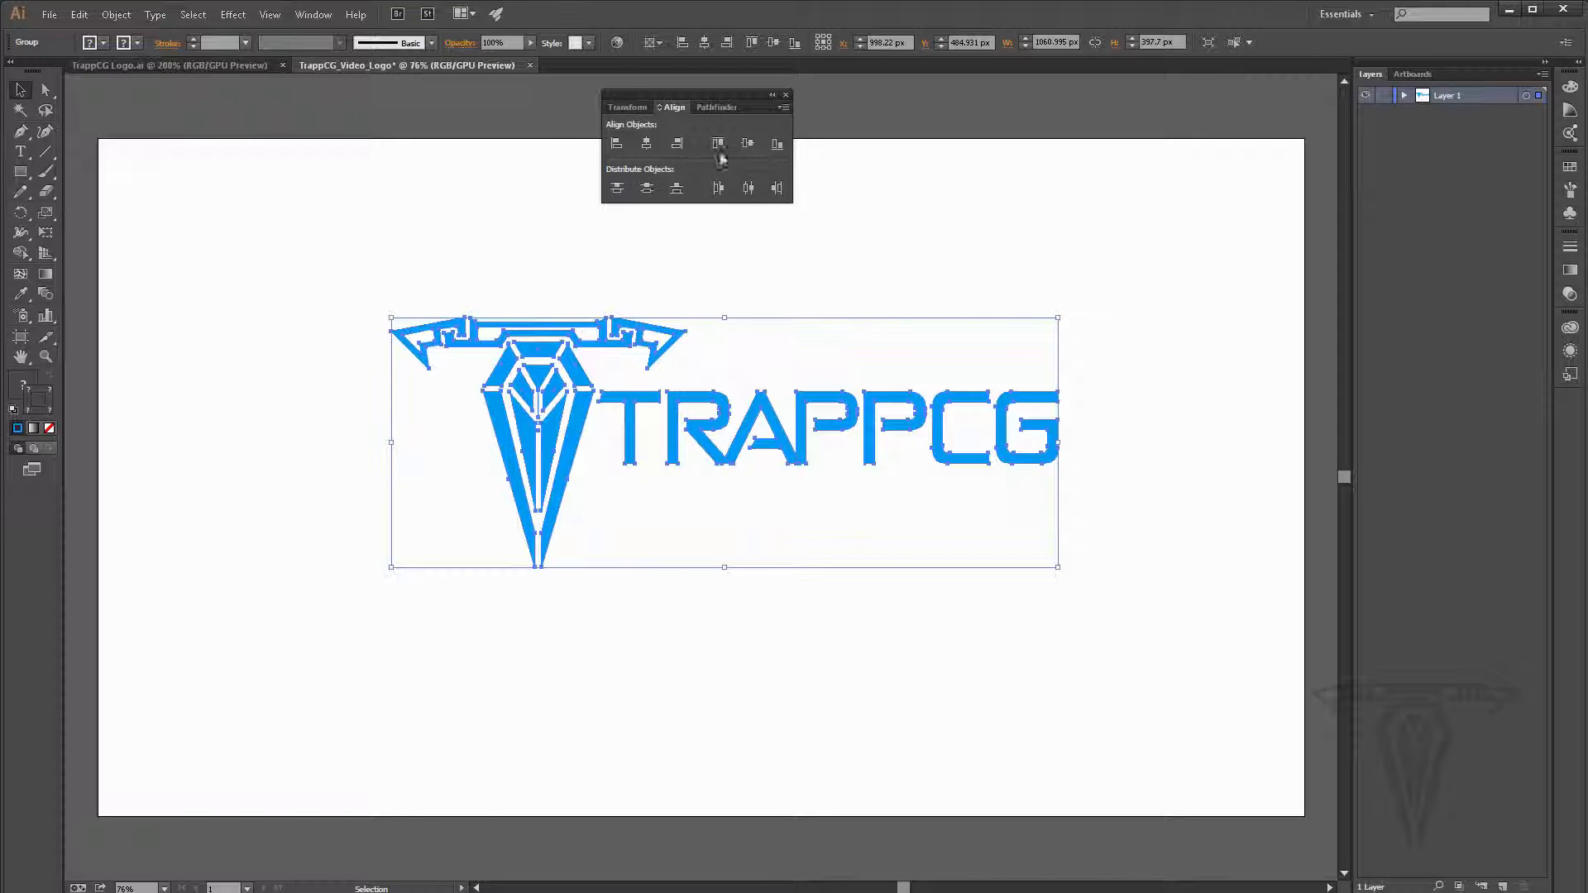
pyautogui.click(782, 108)
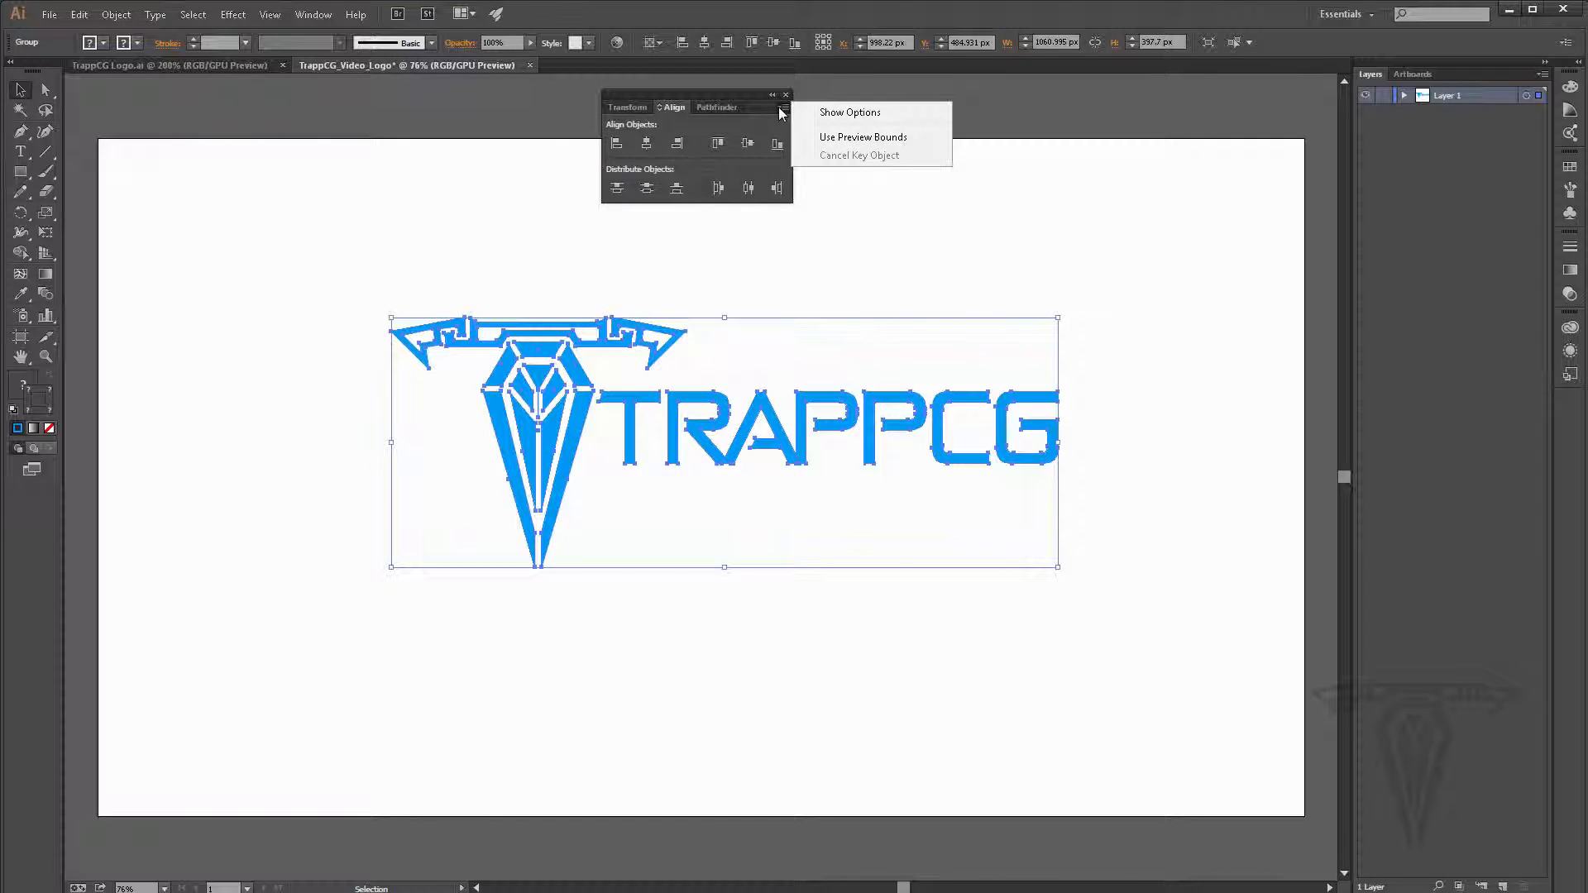
pyautogui.click(751, 124)
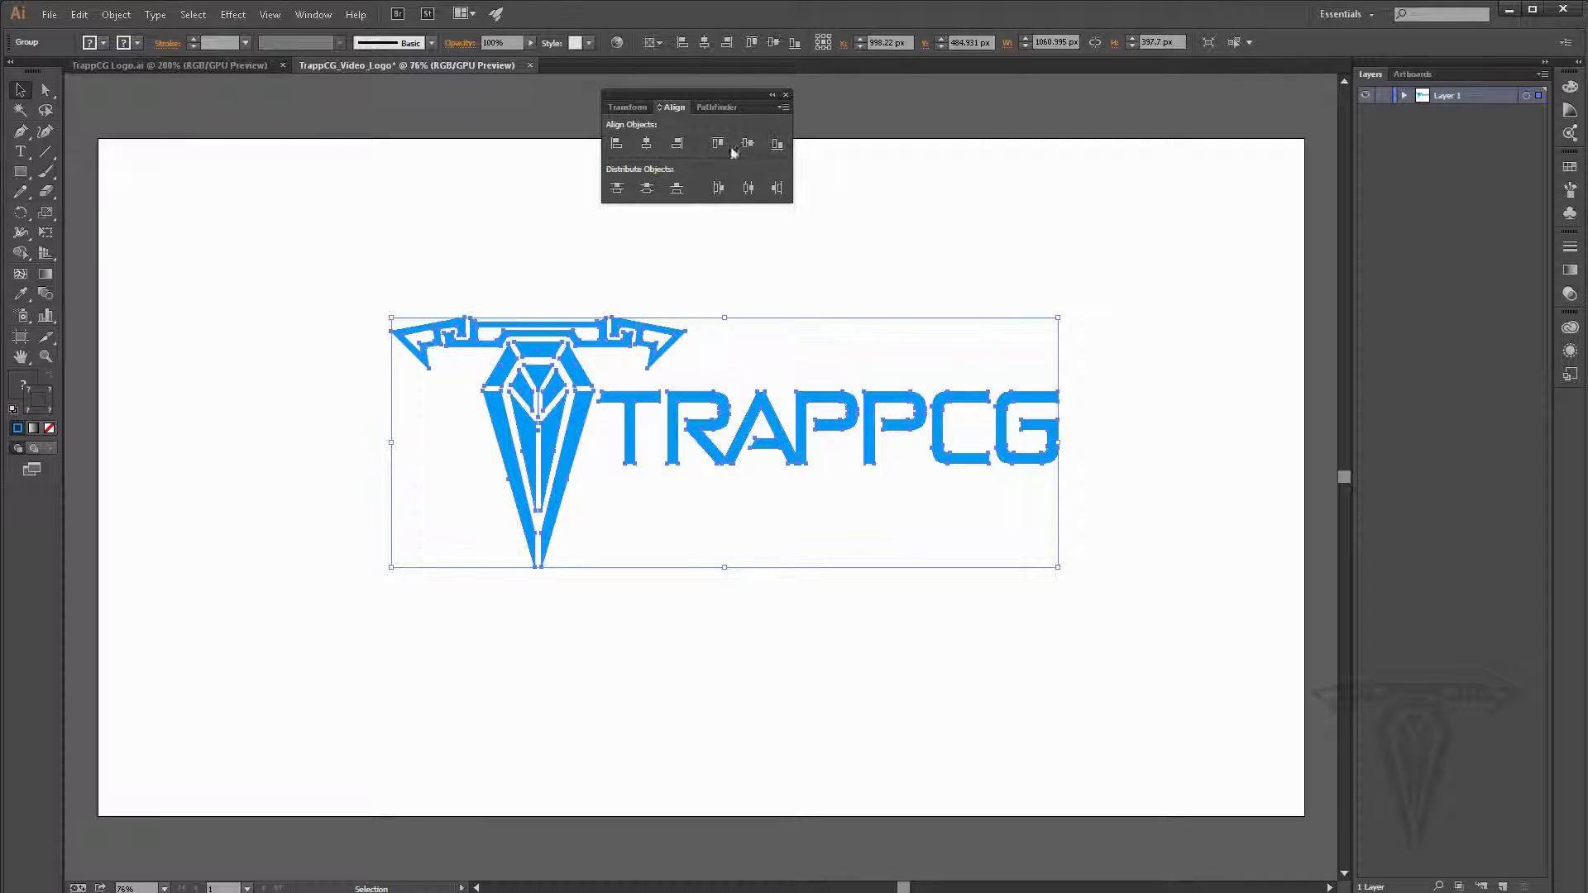
pyautogui.click(785, 95)
# Step: Centre the grouped logo horizontally and vertically on the artboard and enlarge it proportionally about its centre to about 1213 × 455 px
pyautogui.click(706, 44)
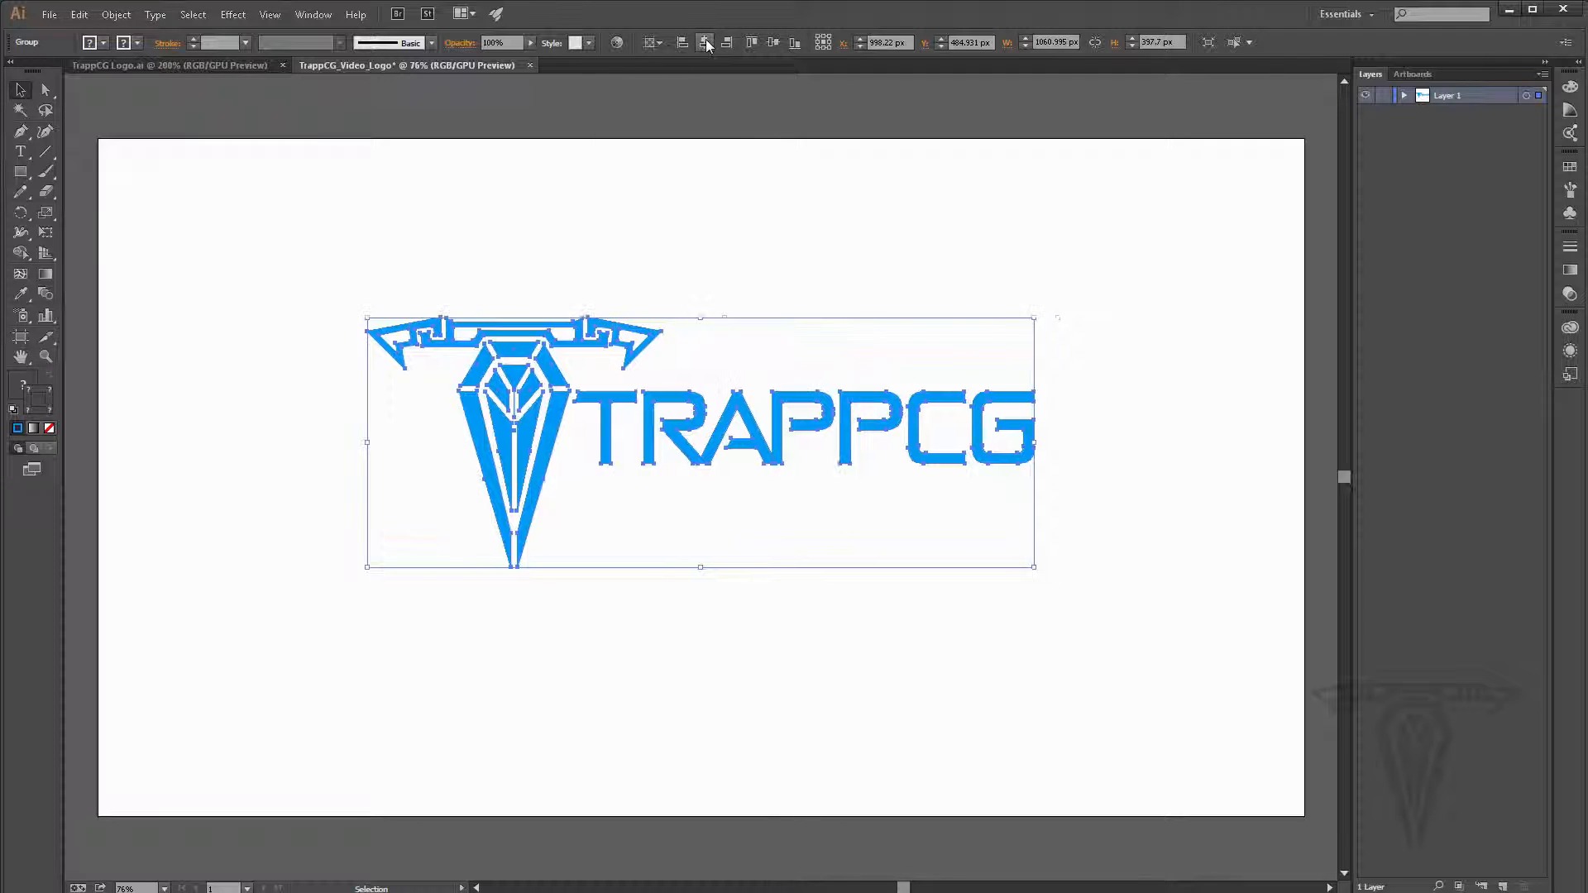
pyautogui.click(773, 42)
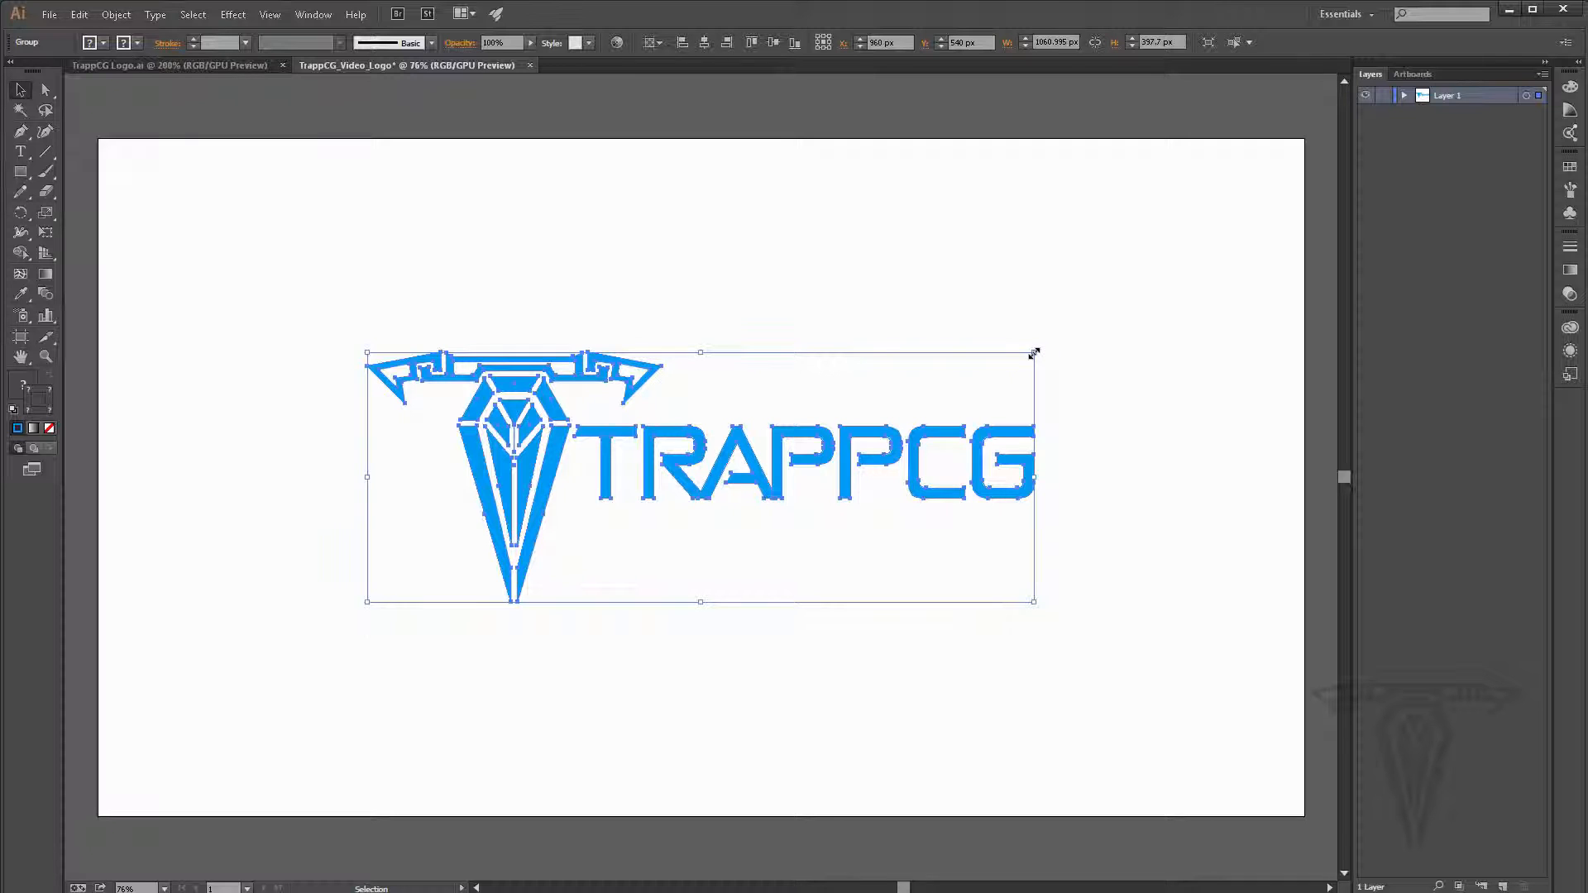
pyautogui.moveTo(1033, 353); pyautogui.dragTo(1224, 242)
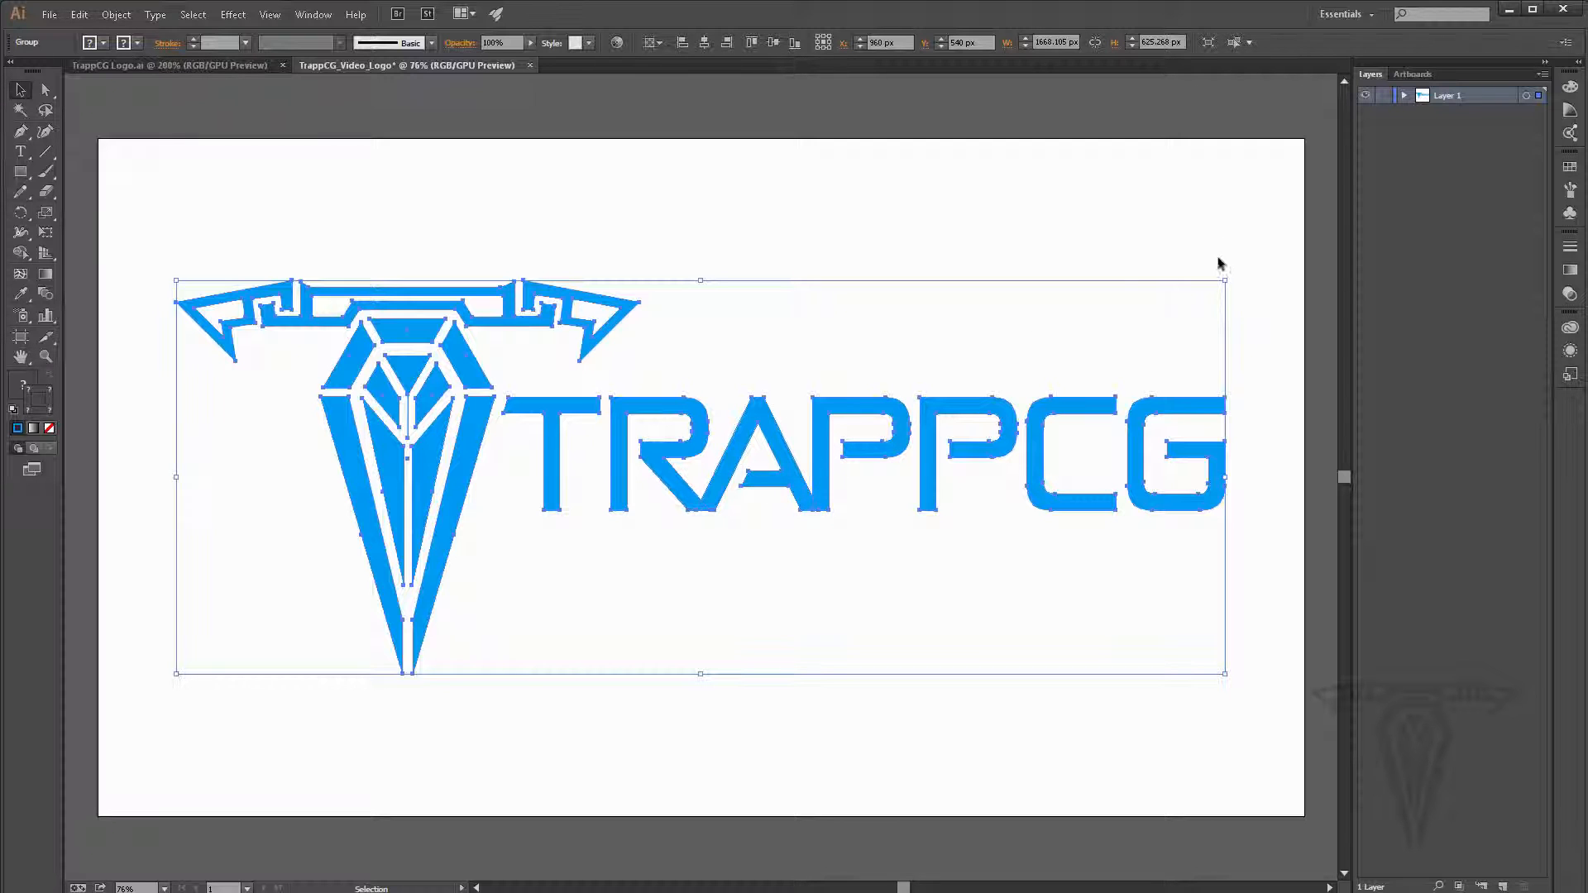
pyautogui.moveTo(1224, 281); pyautogui.dragTo(1096, 328)
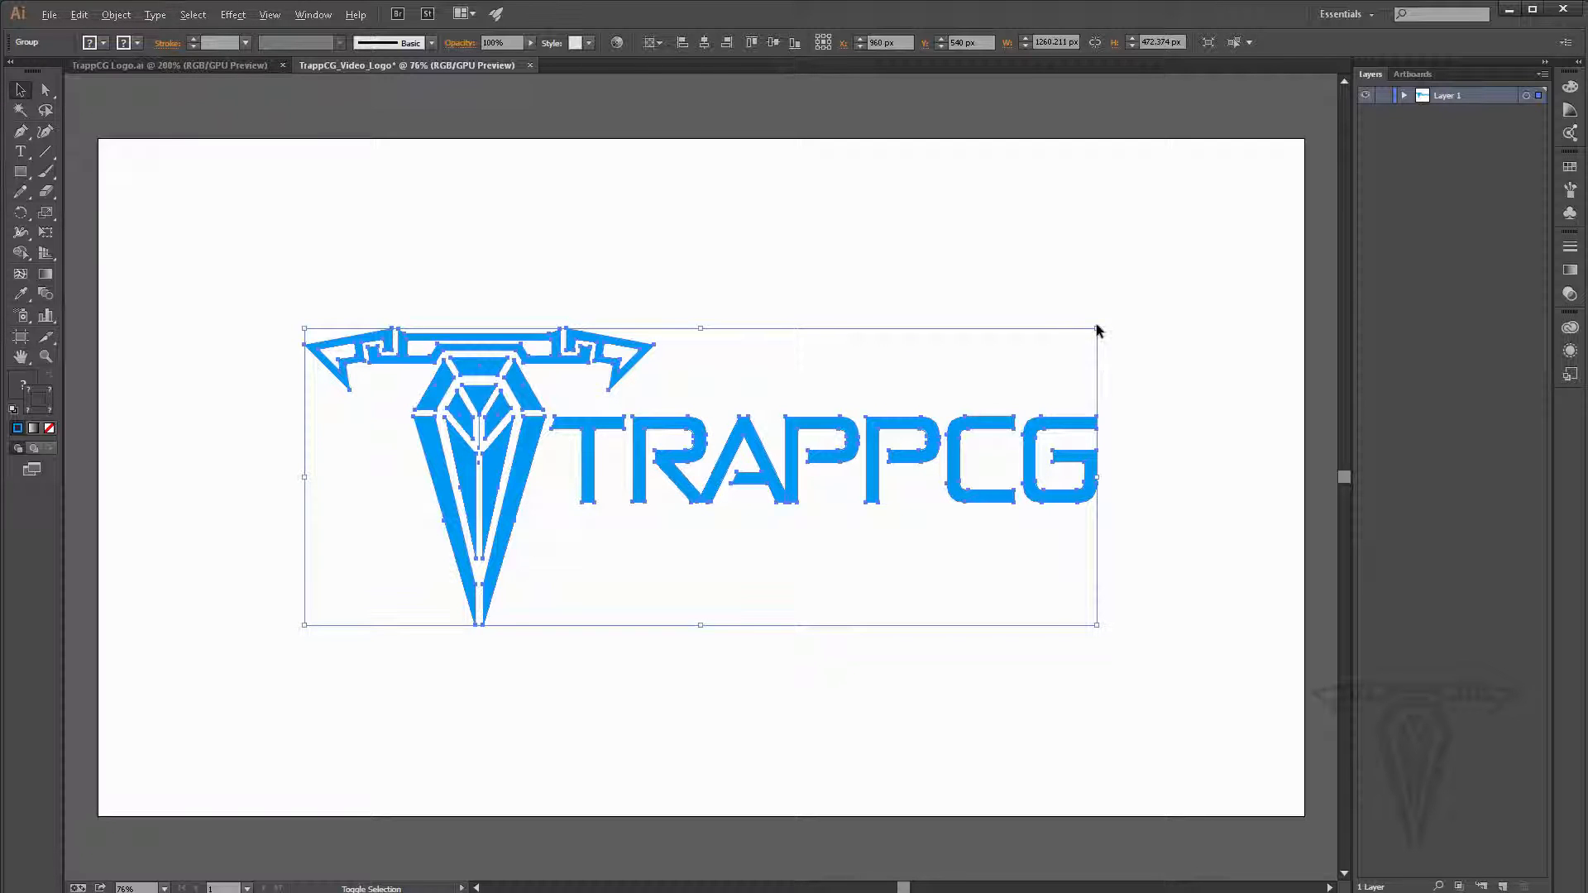
pyautogui.moveTo(1097, 329); pyautogui.dragTo(1082, 331)
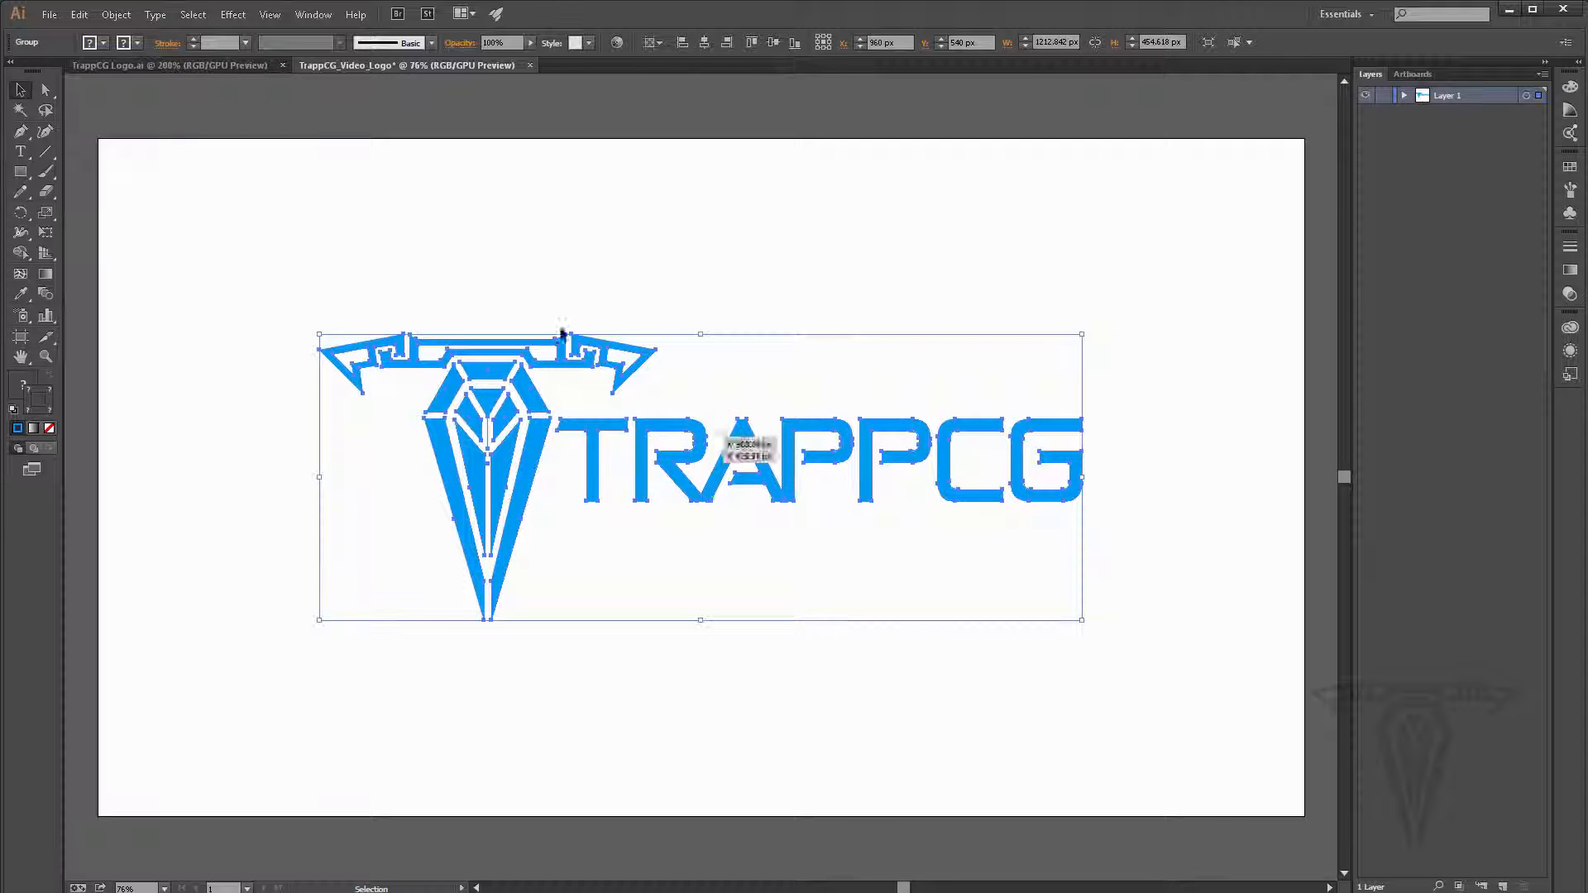
pyautogui.click(739, 196)
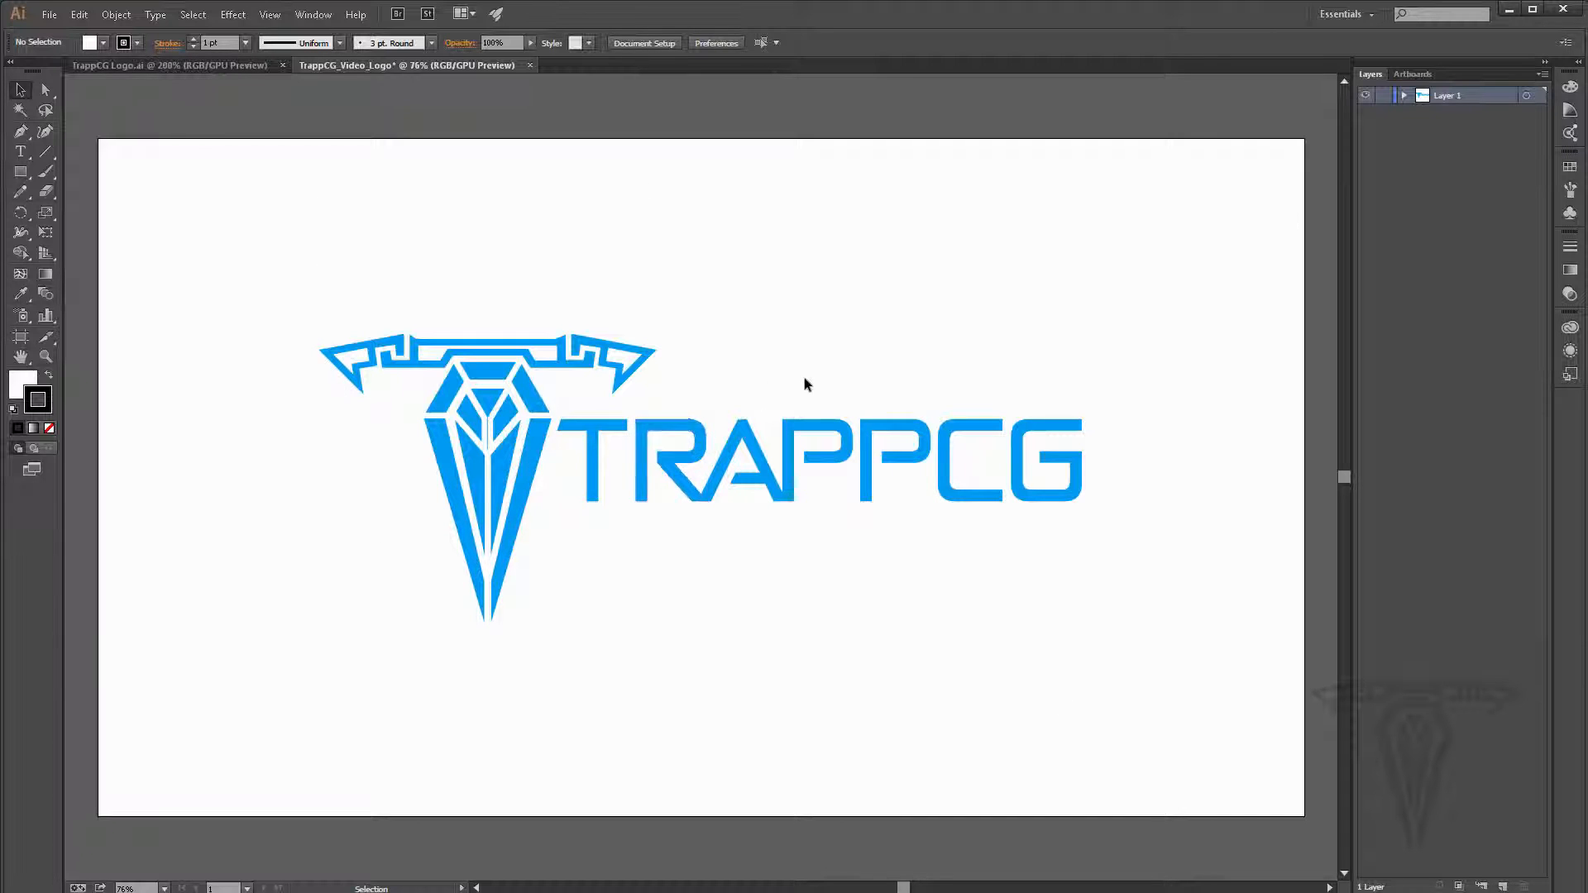
# Step: Ungroup the logo into its separate pieces and clear the selection
pyautogui.click(538, 410)
pyautogui.click(116, 15)
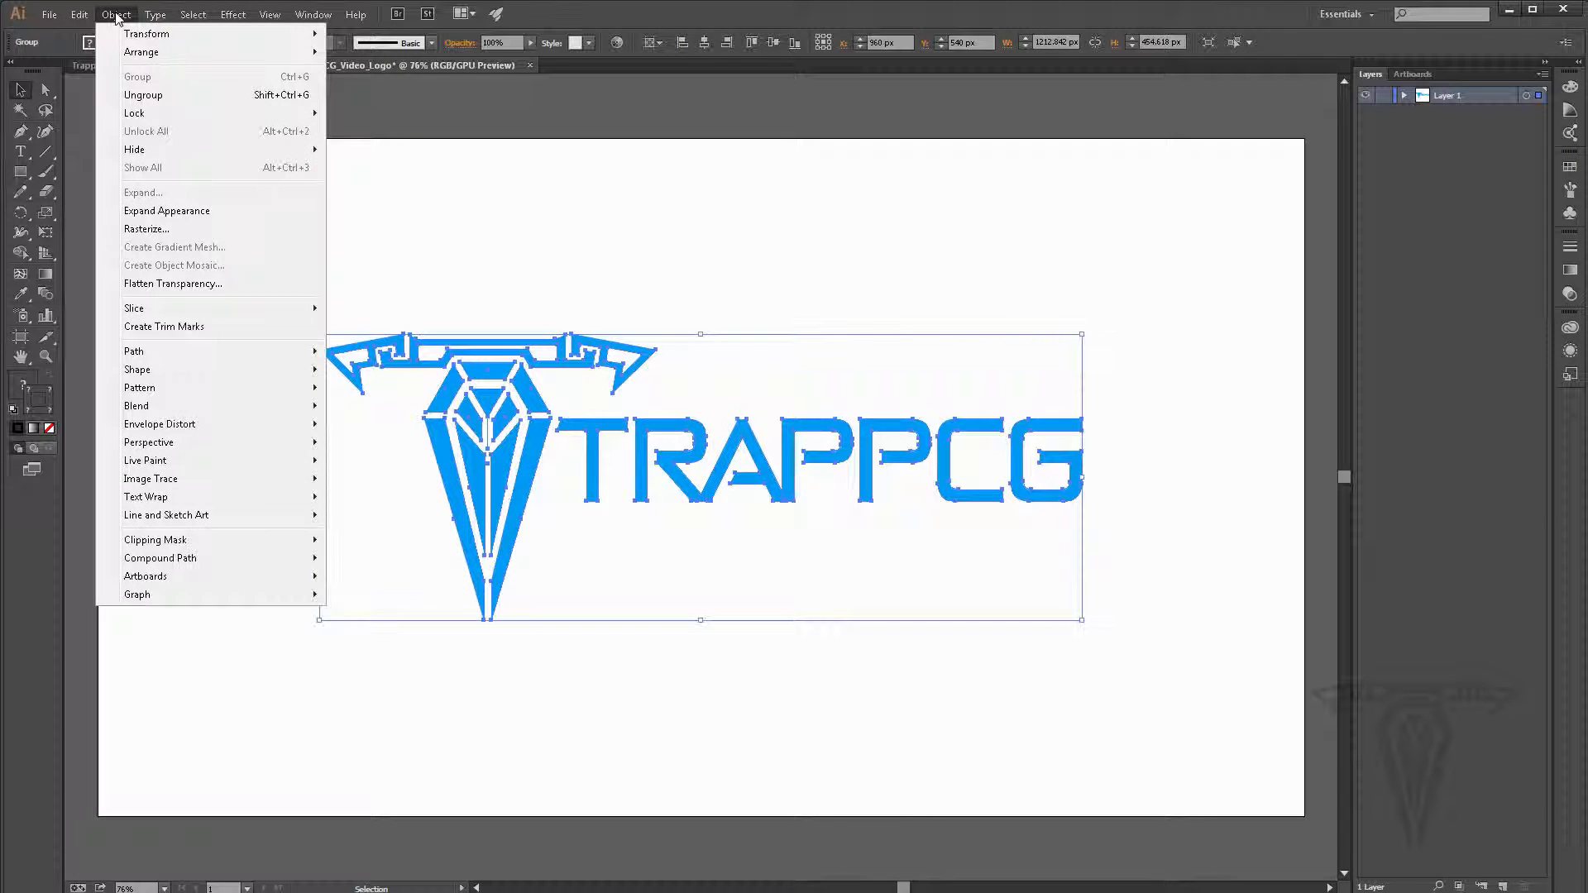
pyautogui.click(143, 94)
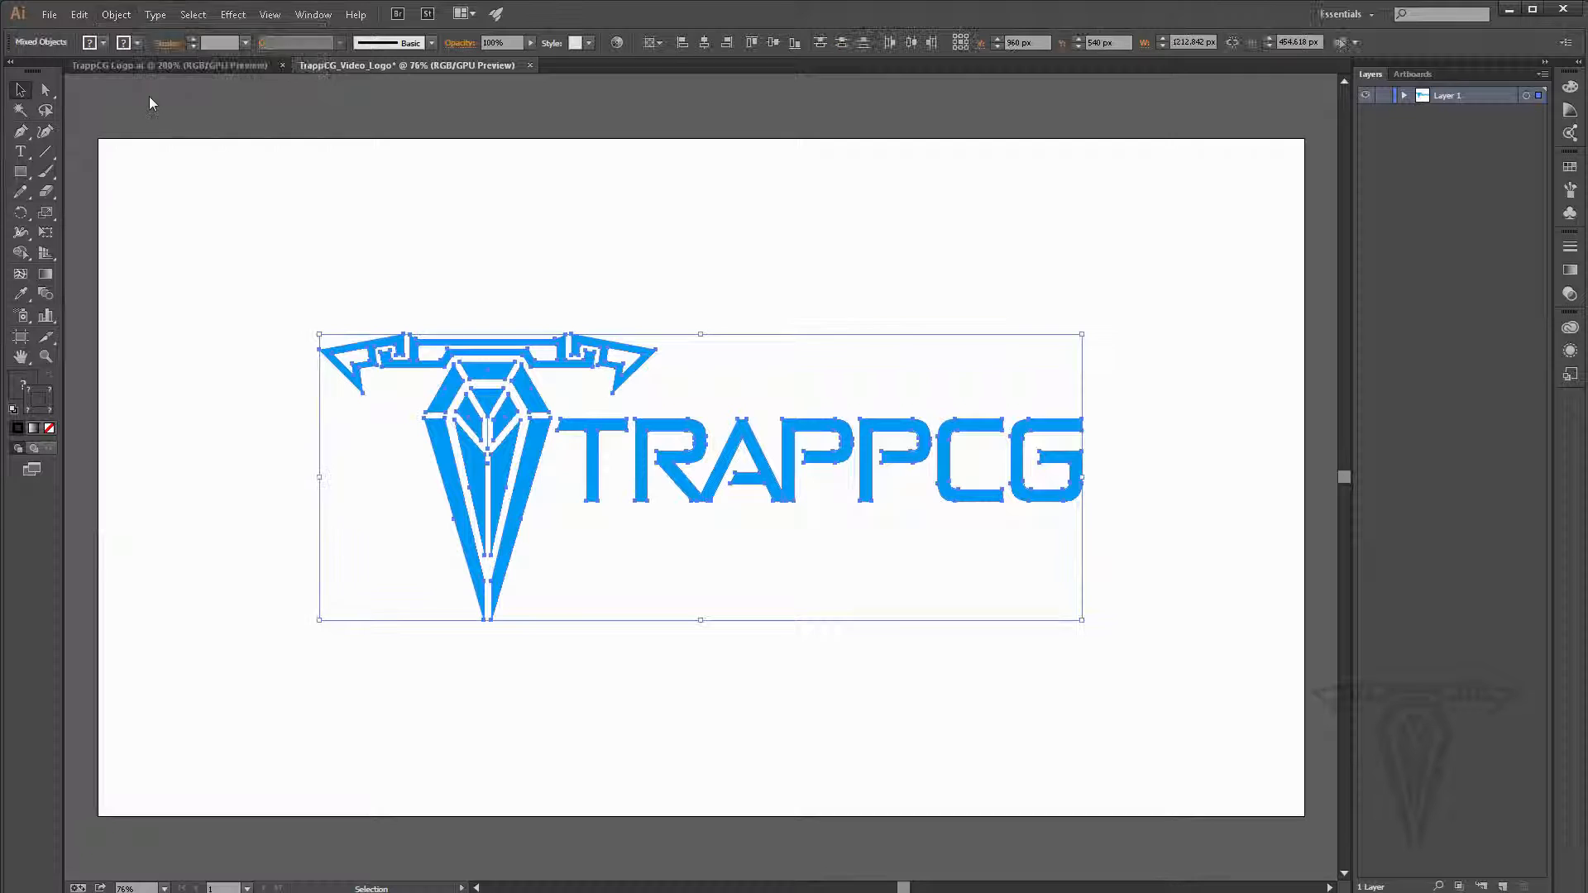
pyautogui.click(116, 14)
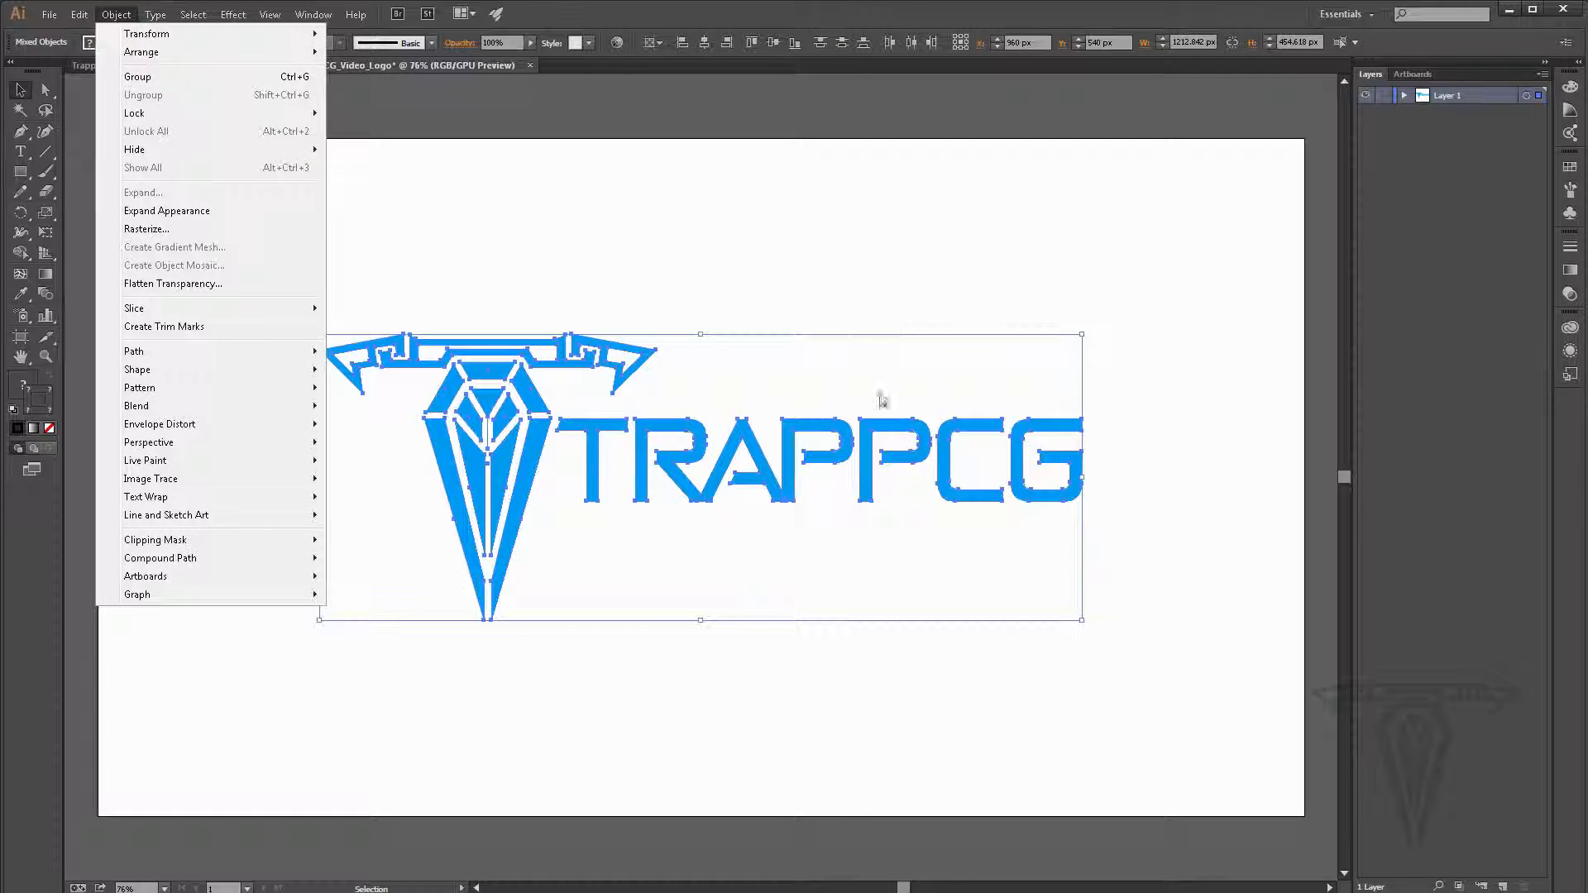
pyautogui.click(821, 740)
pyautogui.click(821, 740)
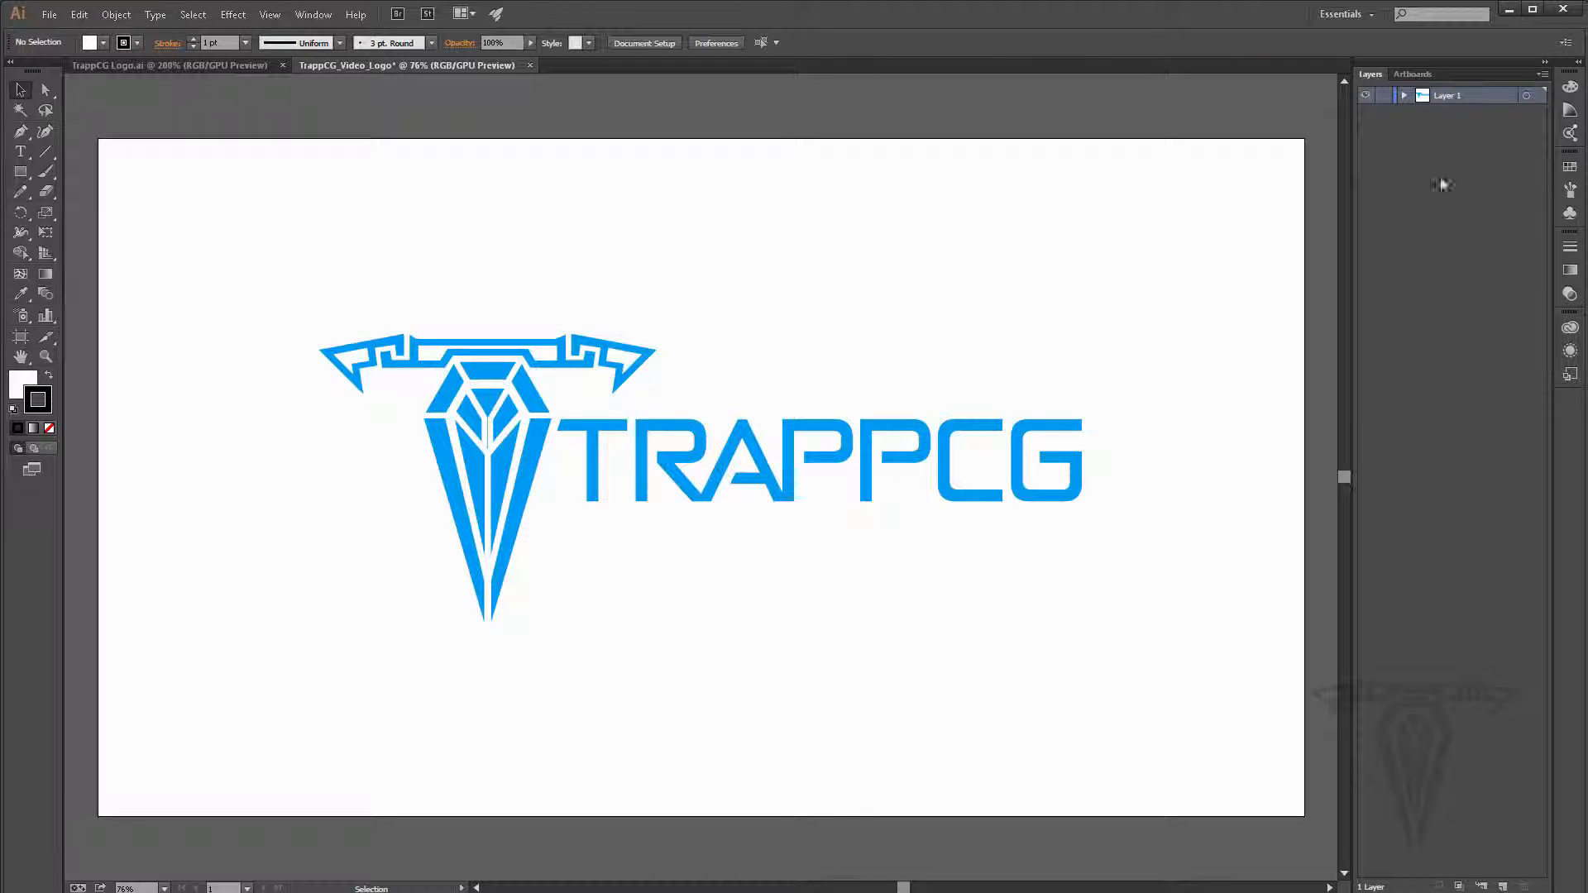
# Step: Add seven new empty layers above Layer 1, up to Layer 8
pyautogui.click(1503, 887)
pyautogui.click(1503, 886)
pyautogui.click(1502, 886)
pyautogui.click(1503, 886)
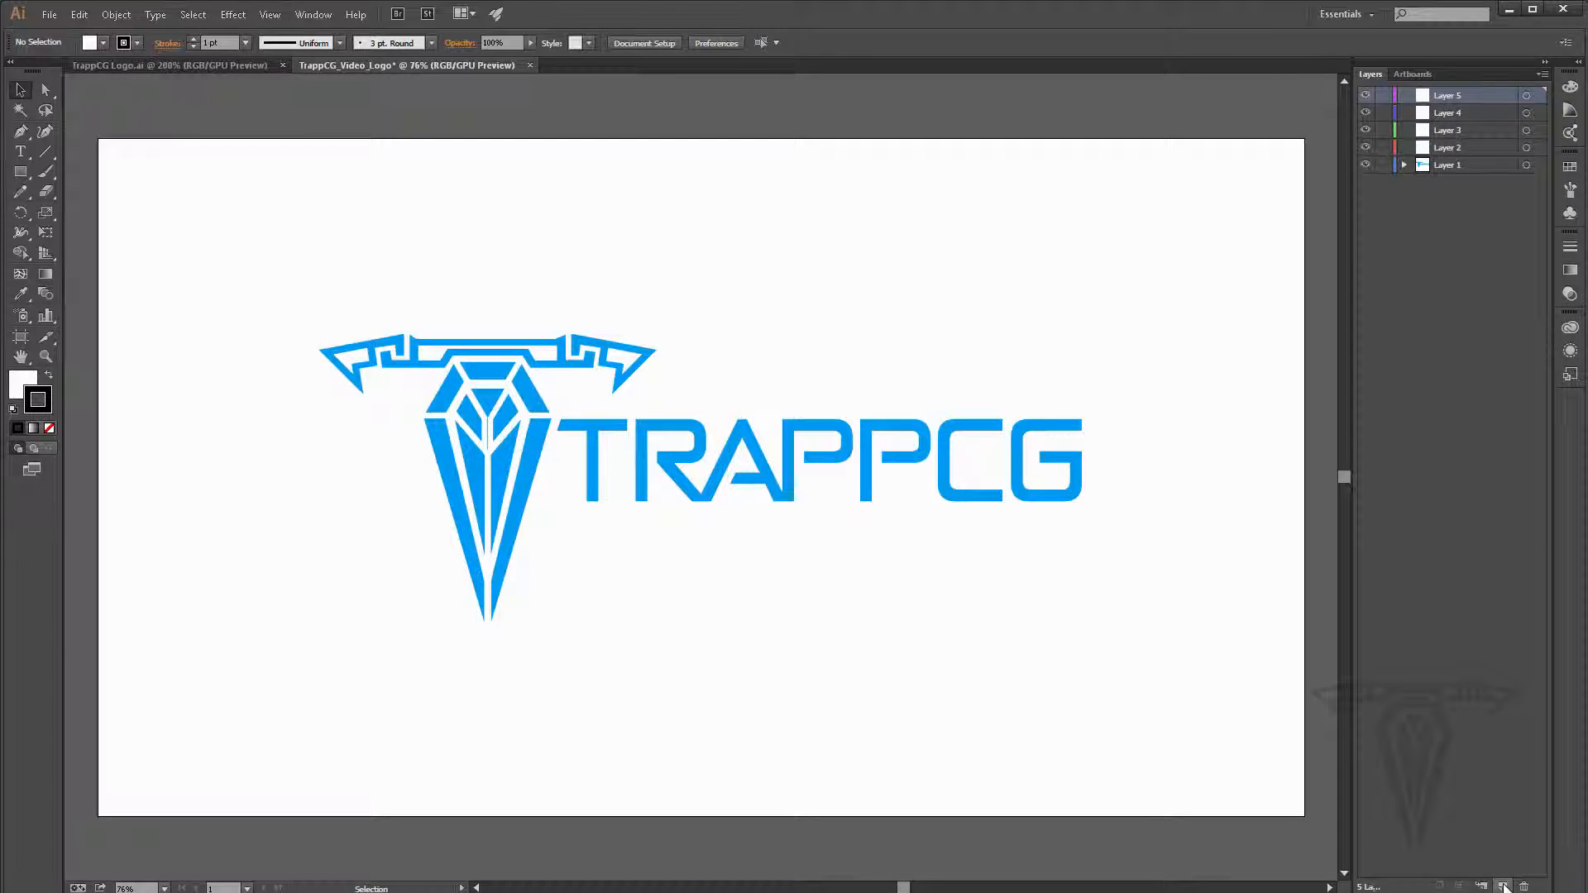
pyautogui.click(1503, 886)
pyautogui.click(1503, 887)
pyautogui.click(1503, 886)
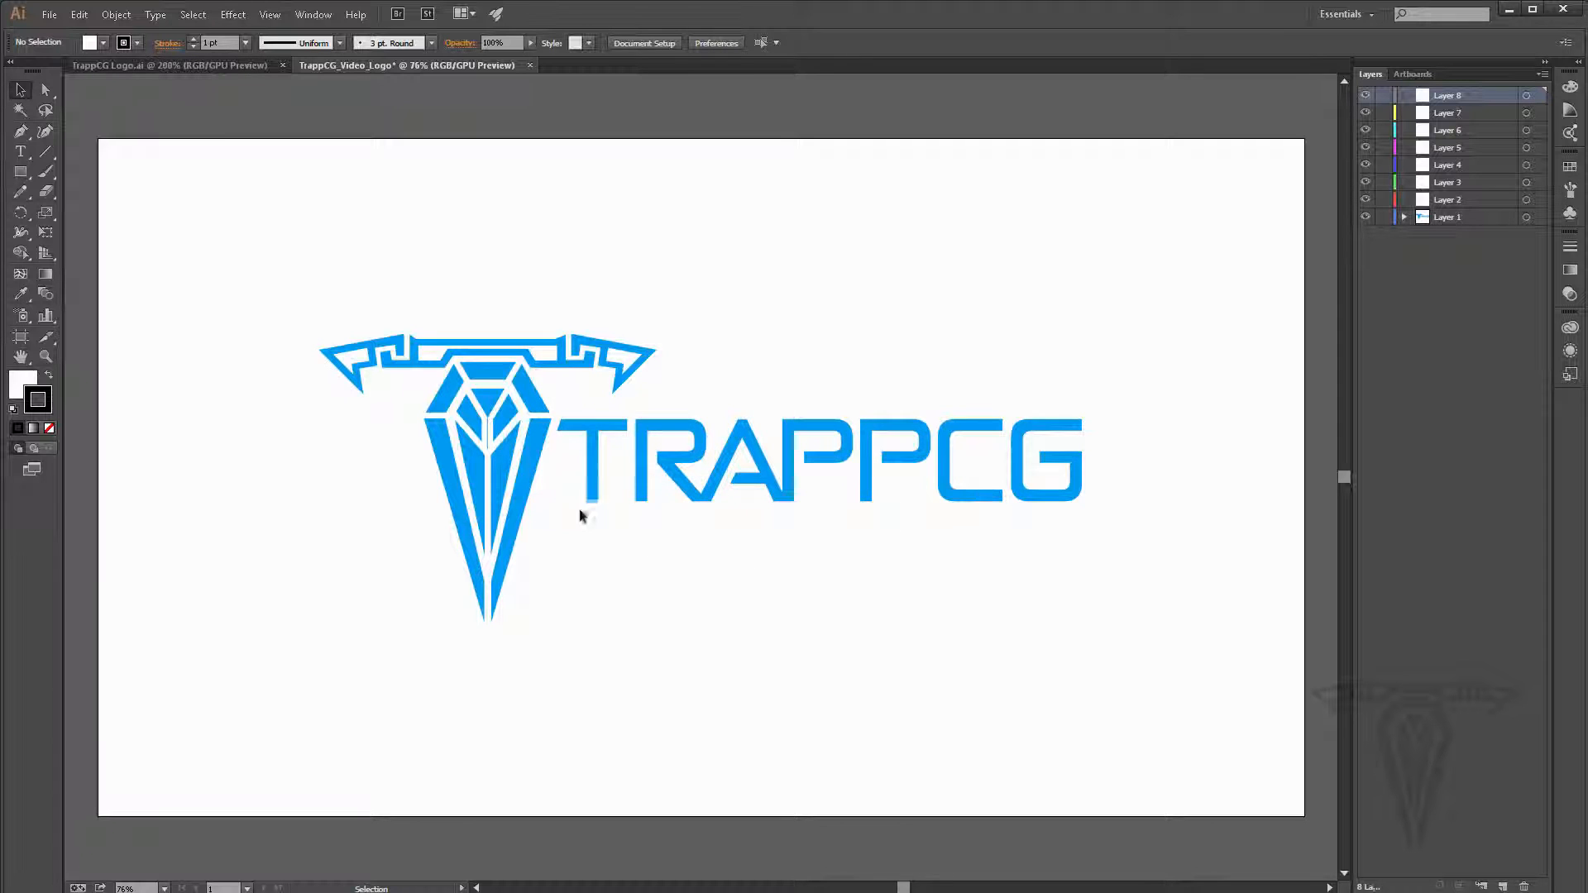
# Step: Move the letters T, R, A and the first P from Layer 1 to Layers 8, 7, 6 and 5 respectively
pyautogui.click(590, 441)
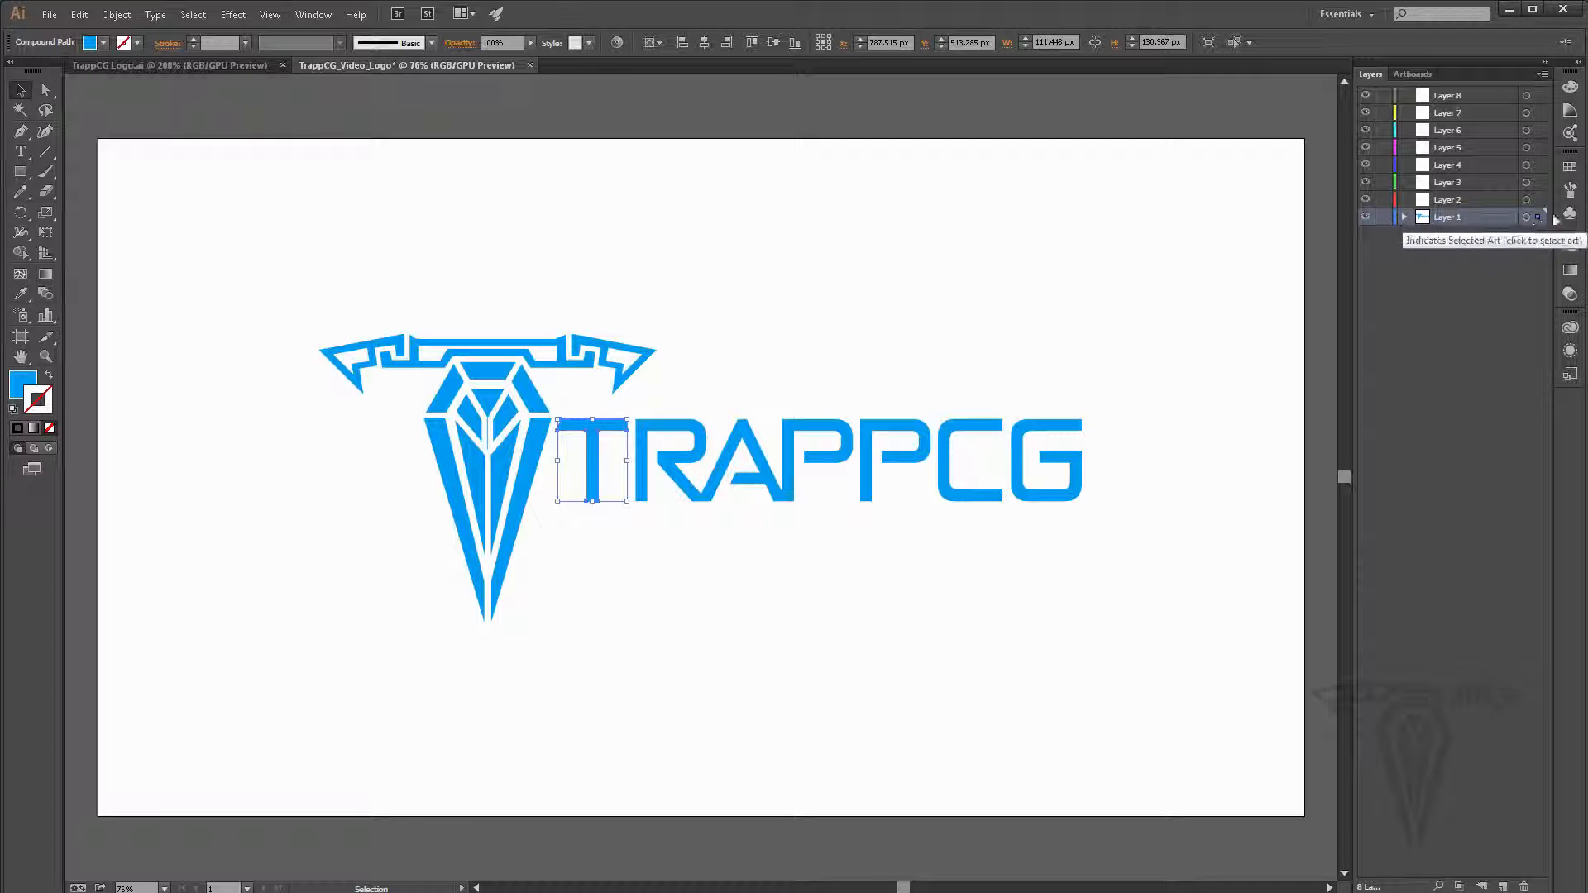
pyautogui.moveTo(1536, 221); pyautogui.dragTo(1530, 98)
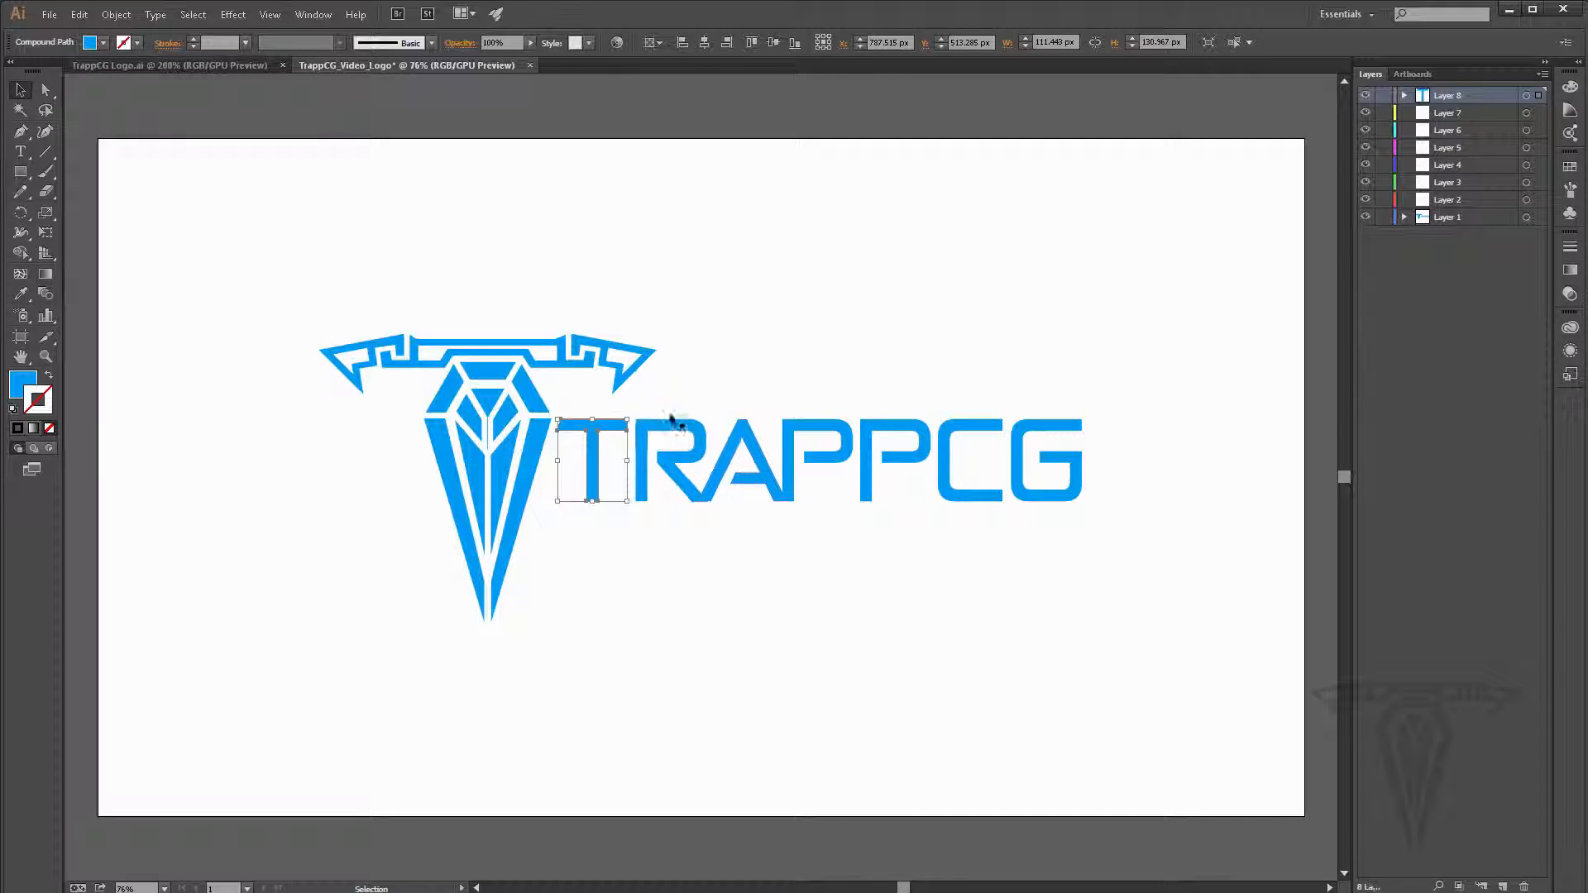
pyautogui.click(661, 454)
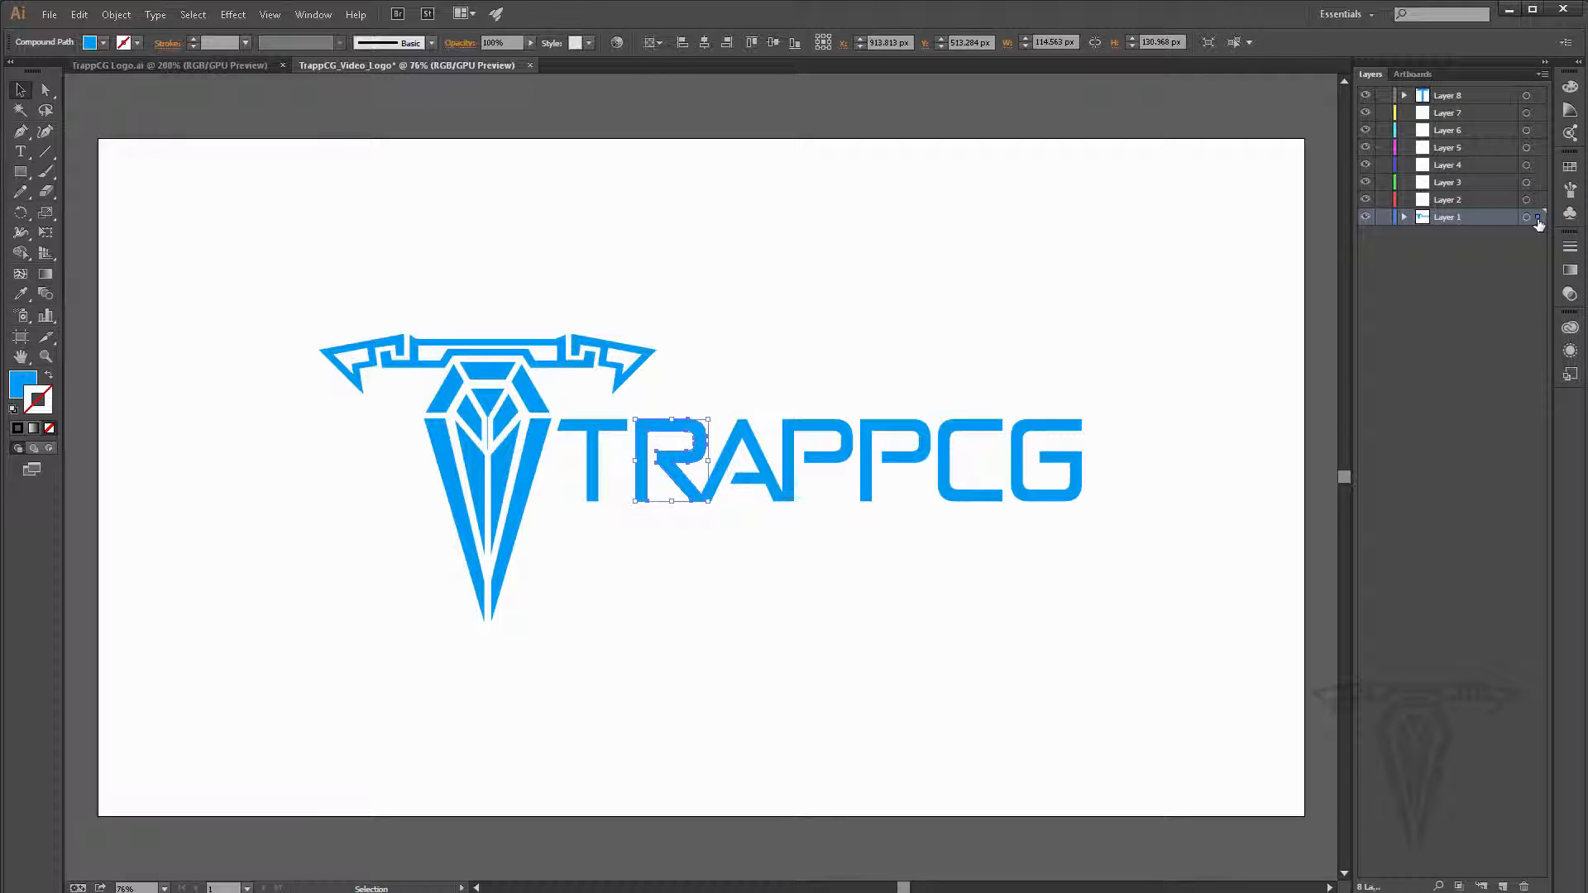
pyautogui.moveTo(1542, 176); pyautogui.dragTo(1538, 114)
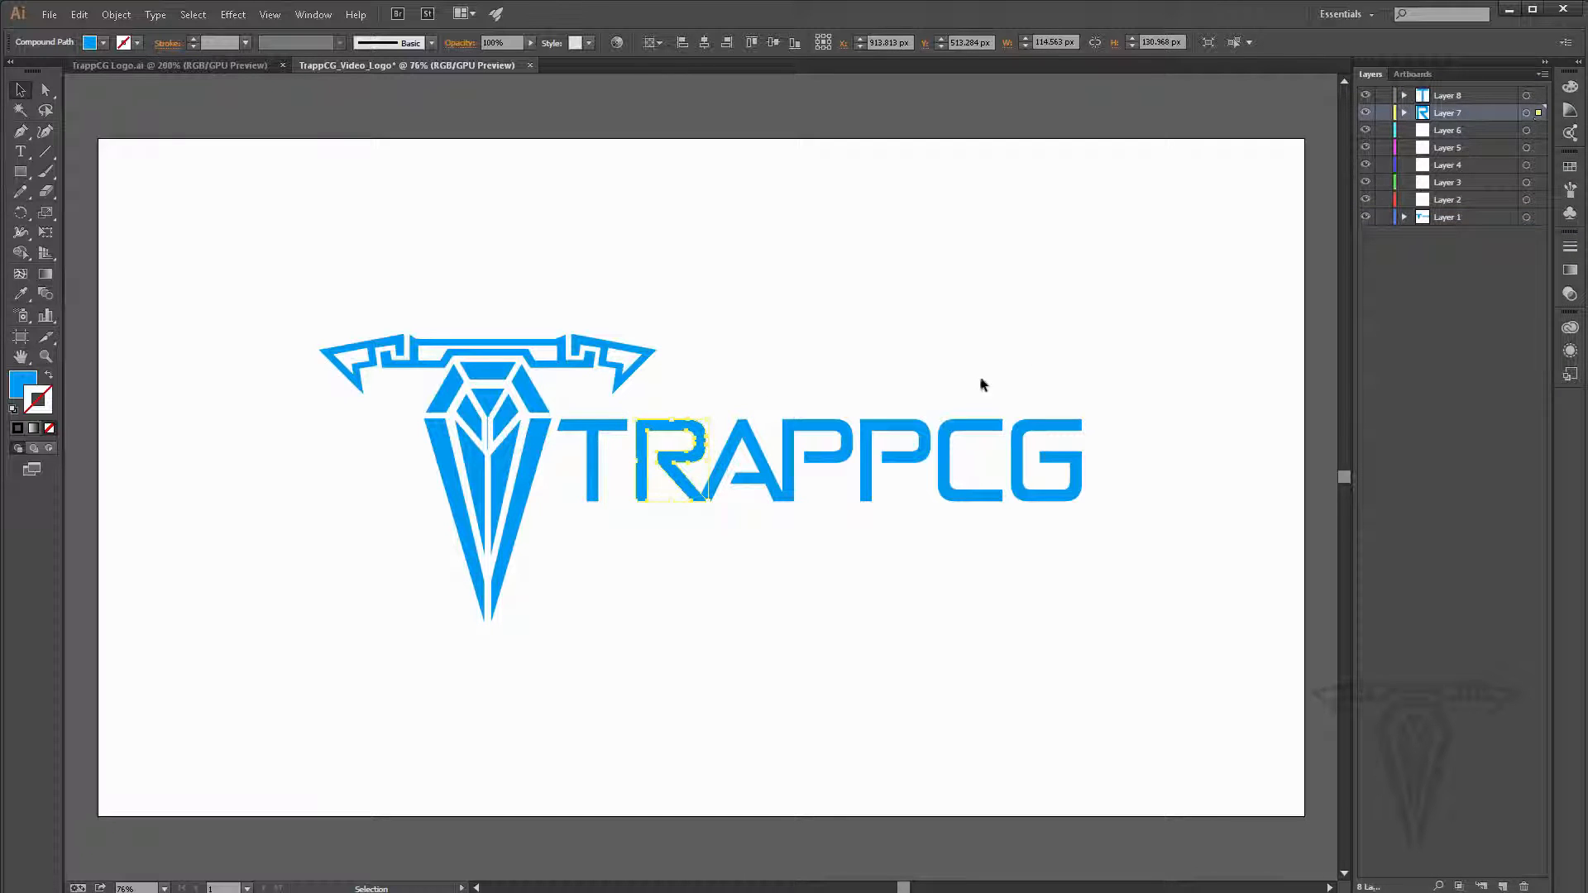
pyautogui.click(763, 451)
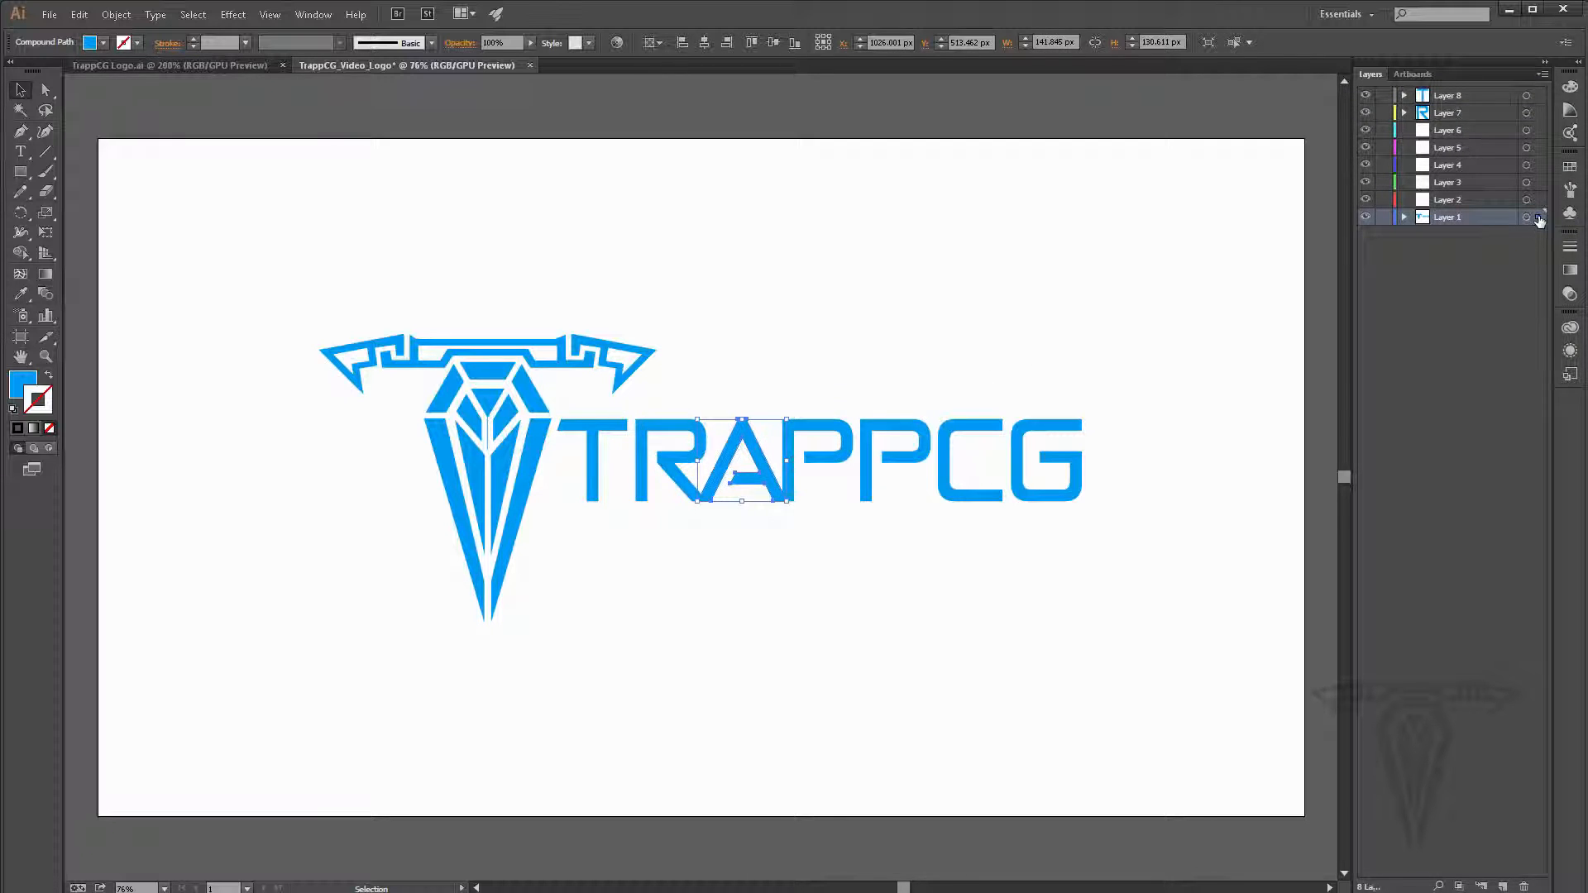
pyautogui.moveTo(1539, 220); pyautogui.dragTo(1538, 129)
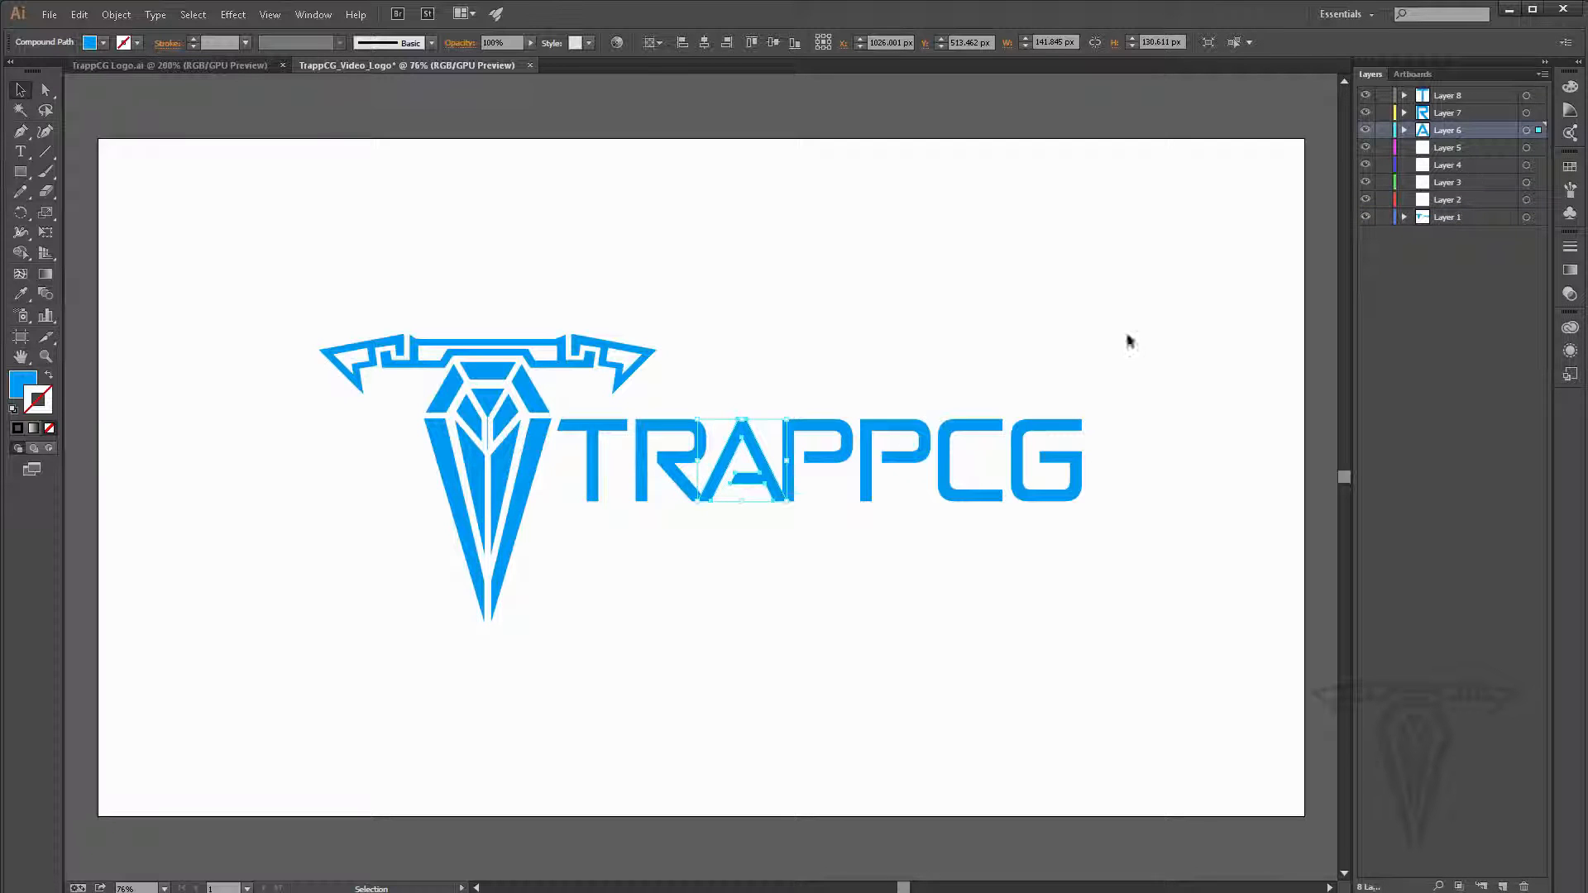
pyautogui.click(827, 447)
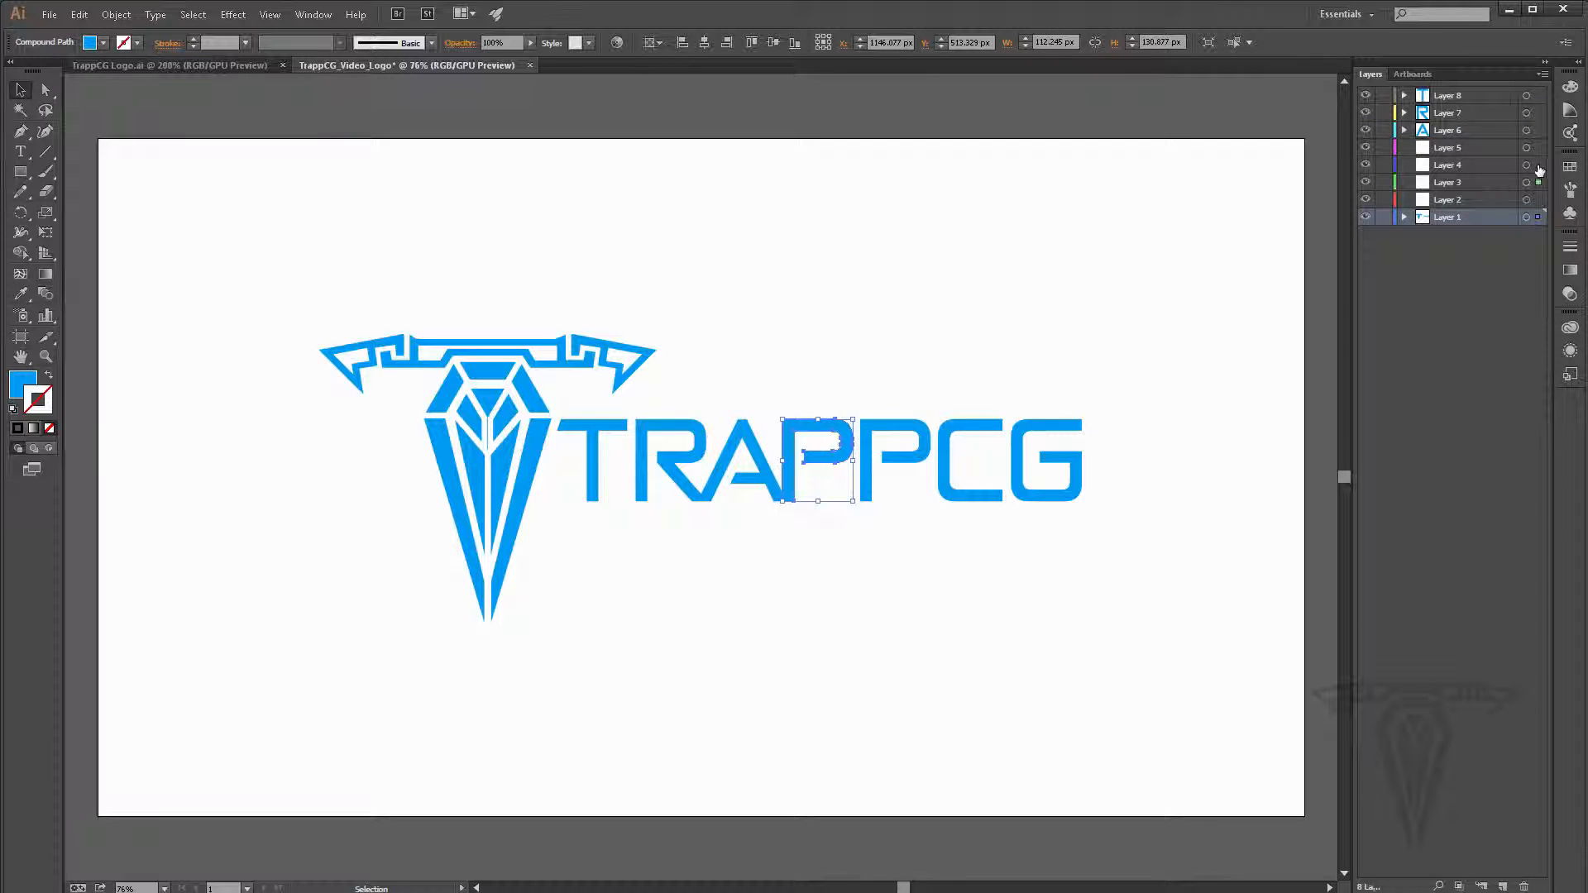
pyautogui.moveTo(1539, 171); pyautogui.dragTo(1538, 150)
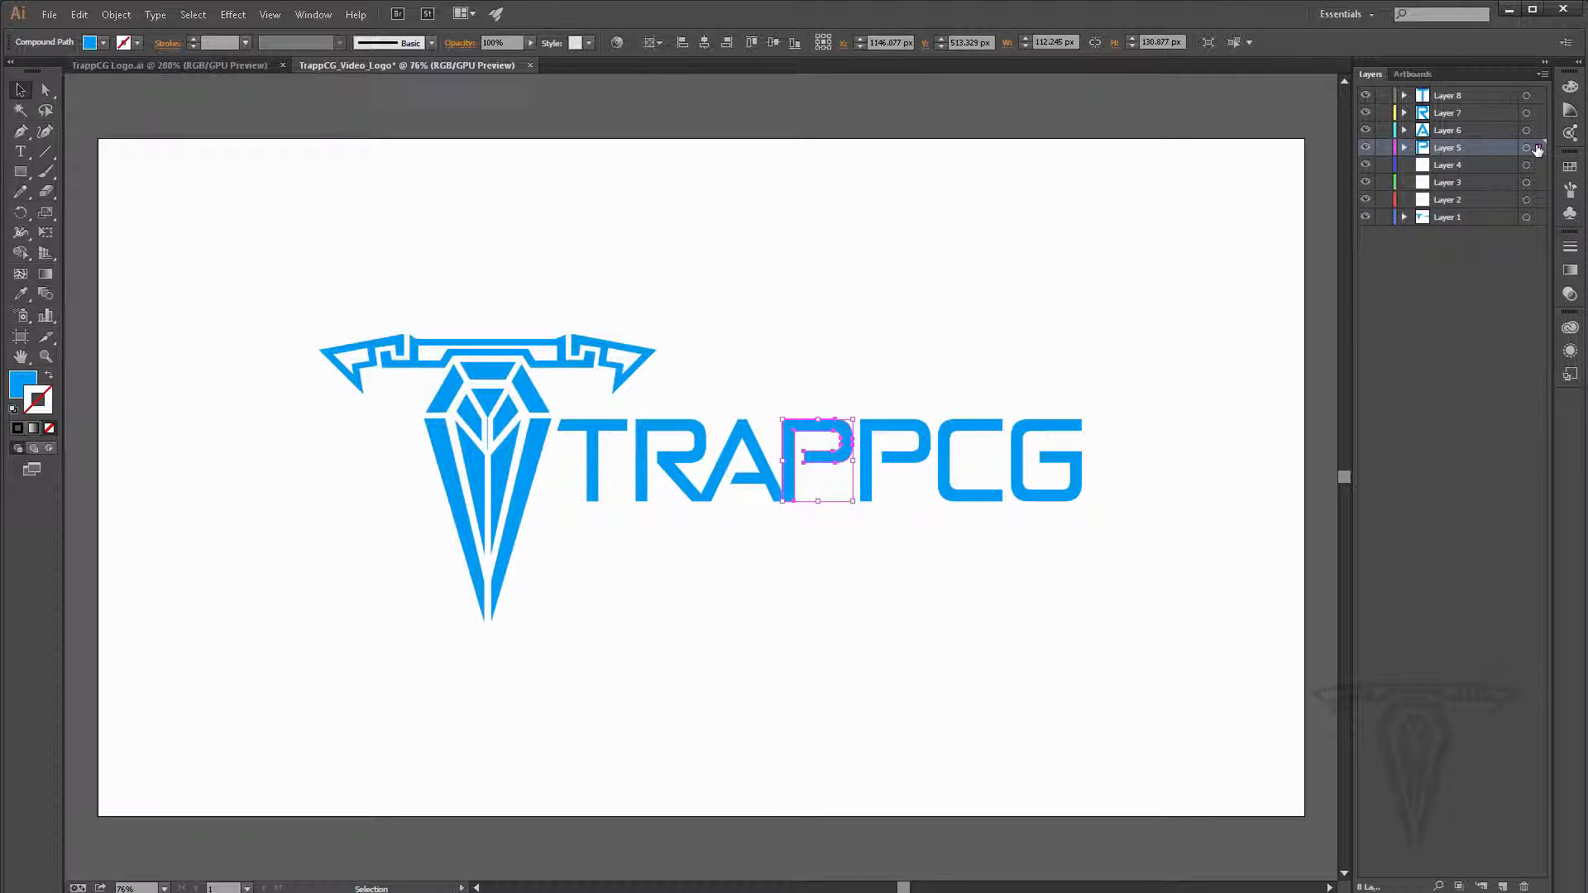
# Step: Examine how the letter A meets the first P by selecting them separately, together and with the Direct Selection tool
pyautogui.click(768, 508)
pyautogui.click(770, 484)
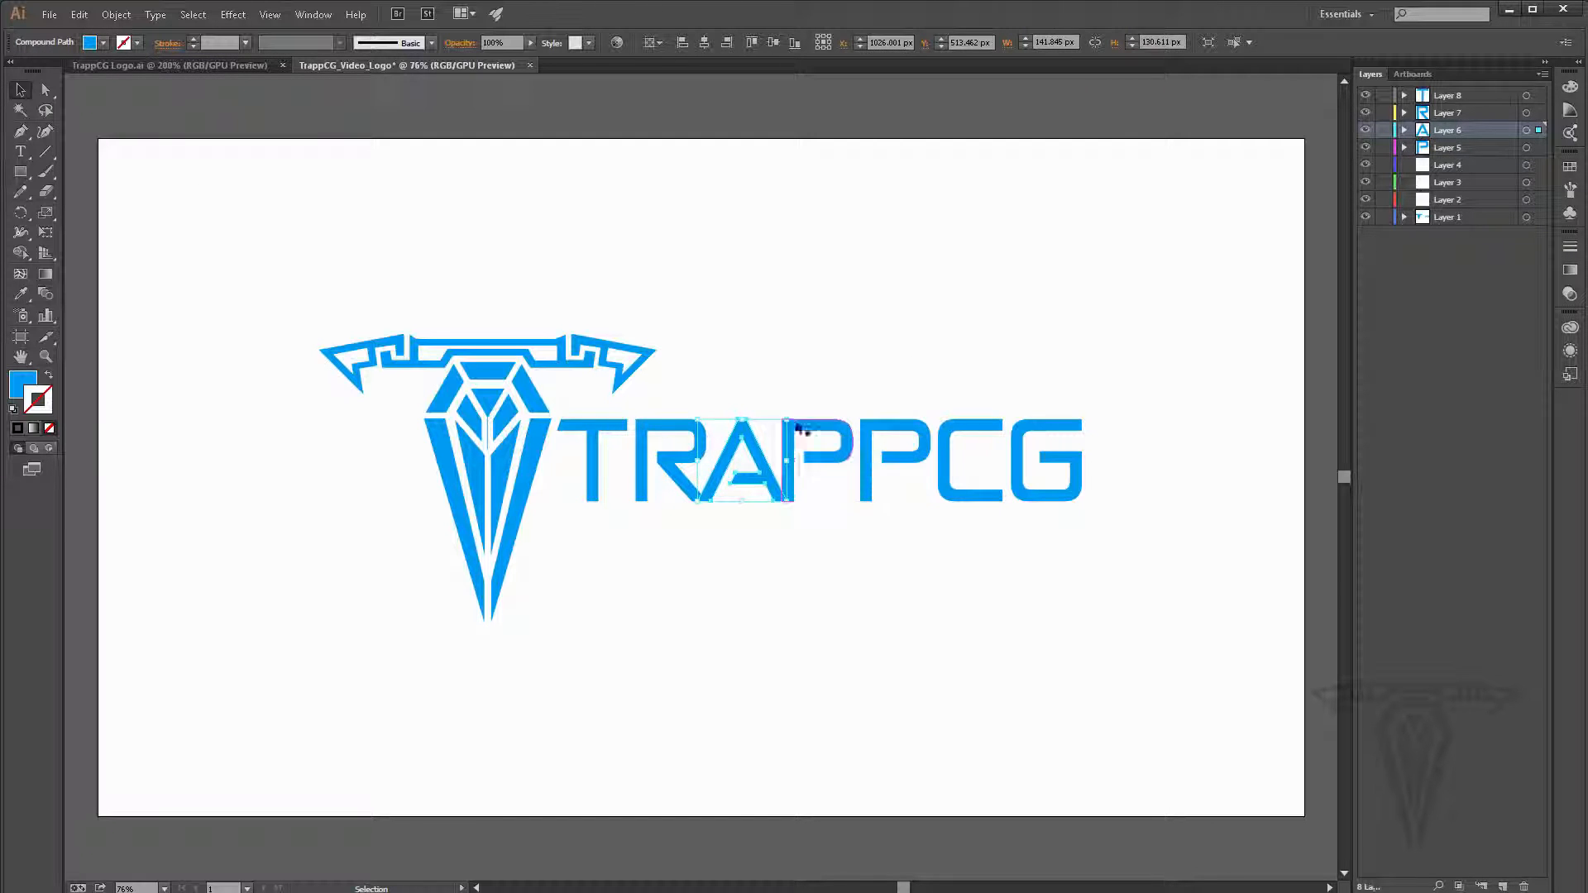
pyautogui.click(807, 429)
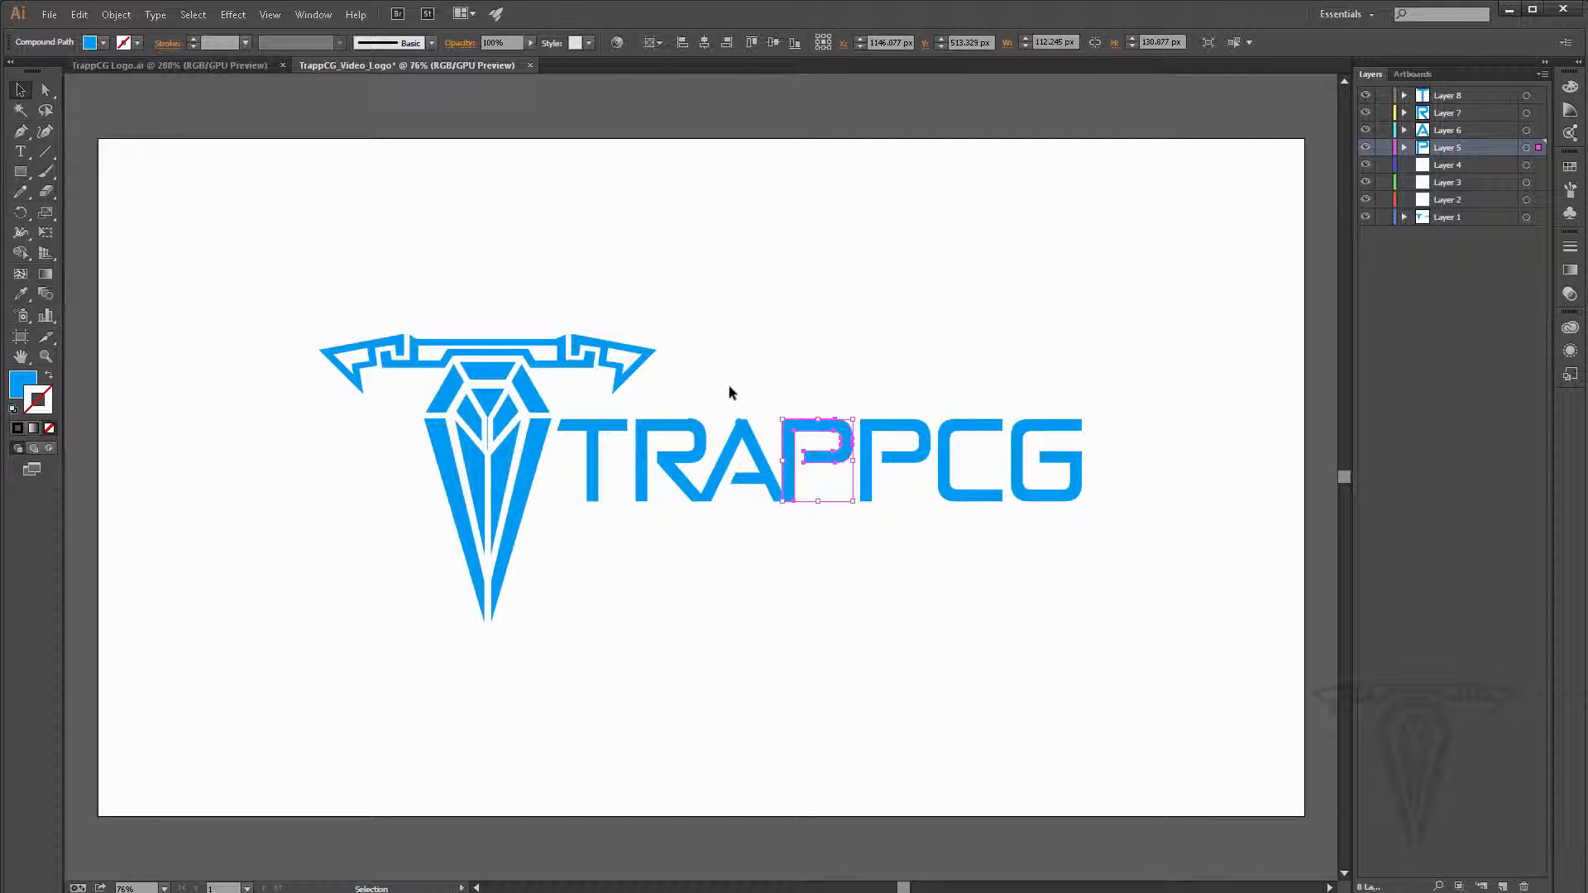
pyautogui.moveTo(728, 385); pyautogui.dragTo(812, 531)
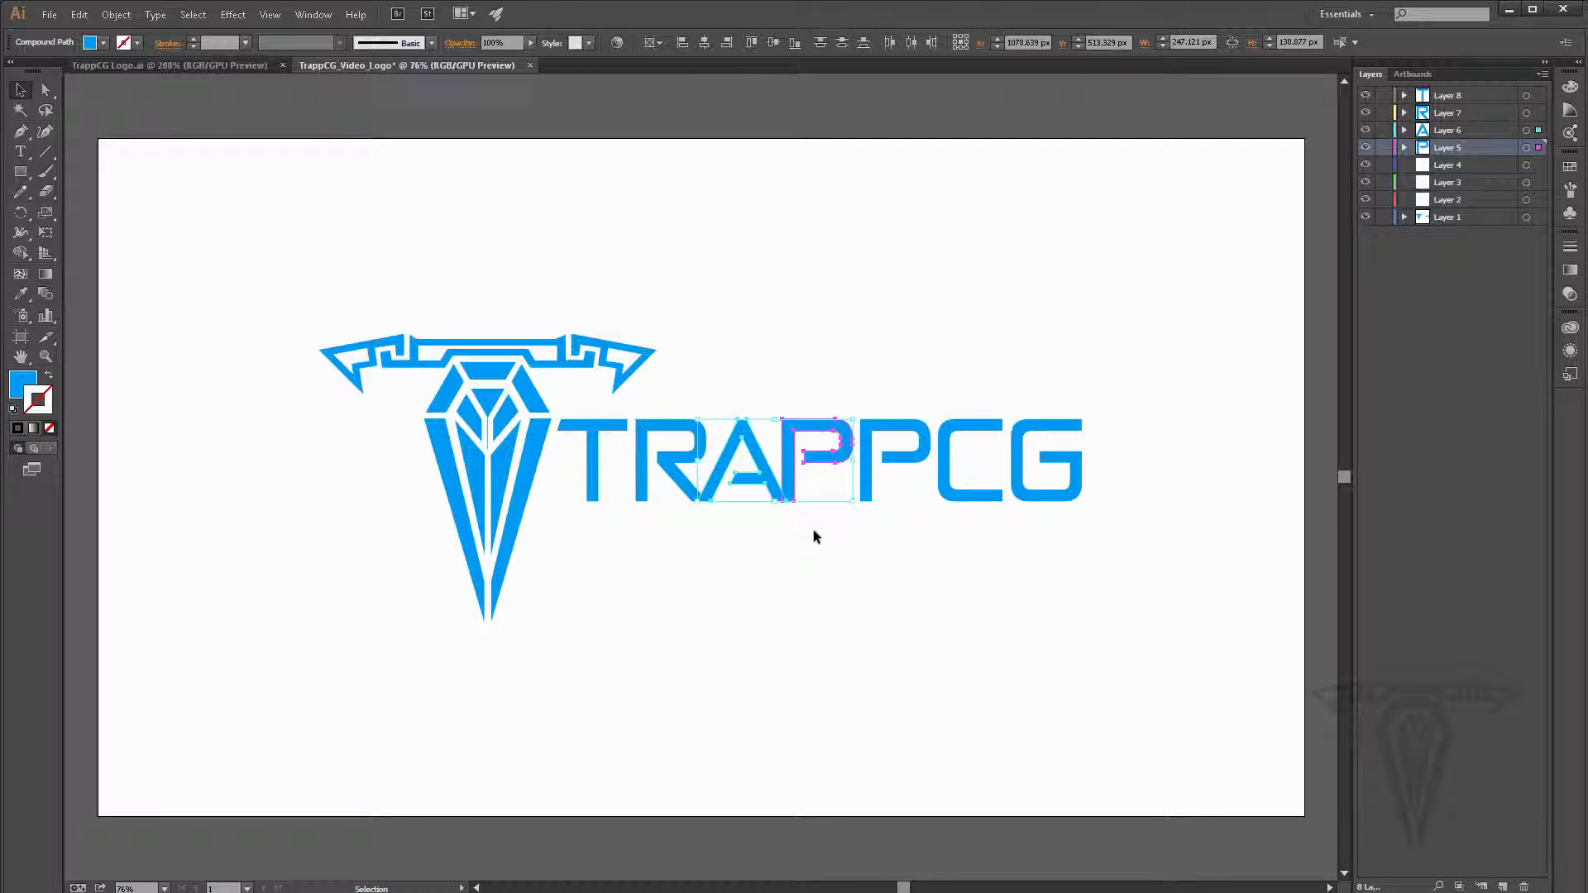
pyautogui.click(46, 91)
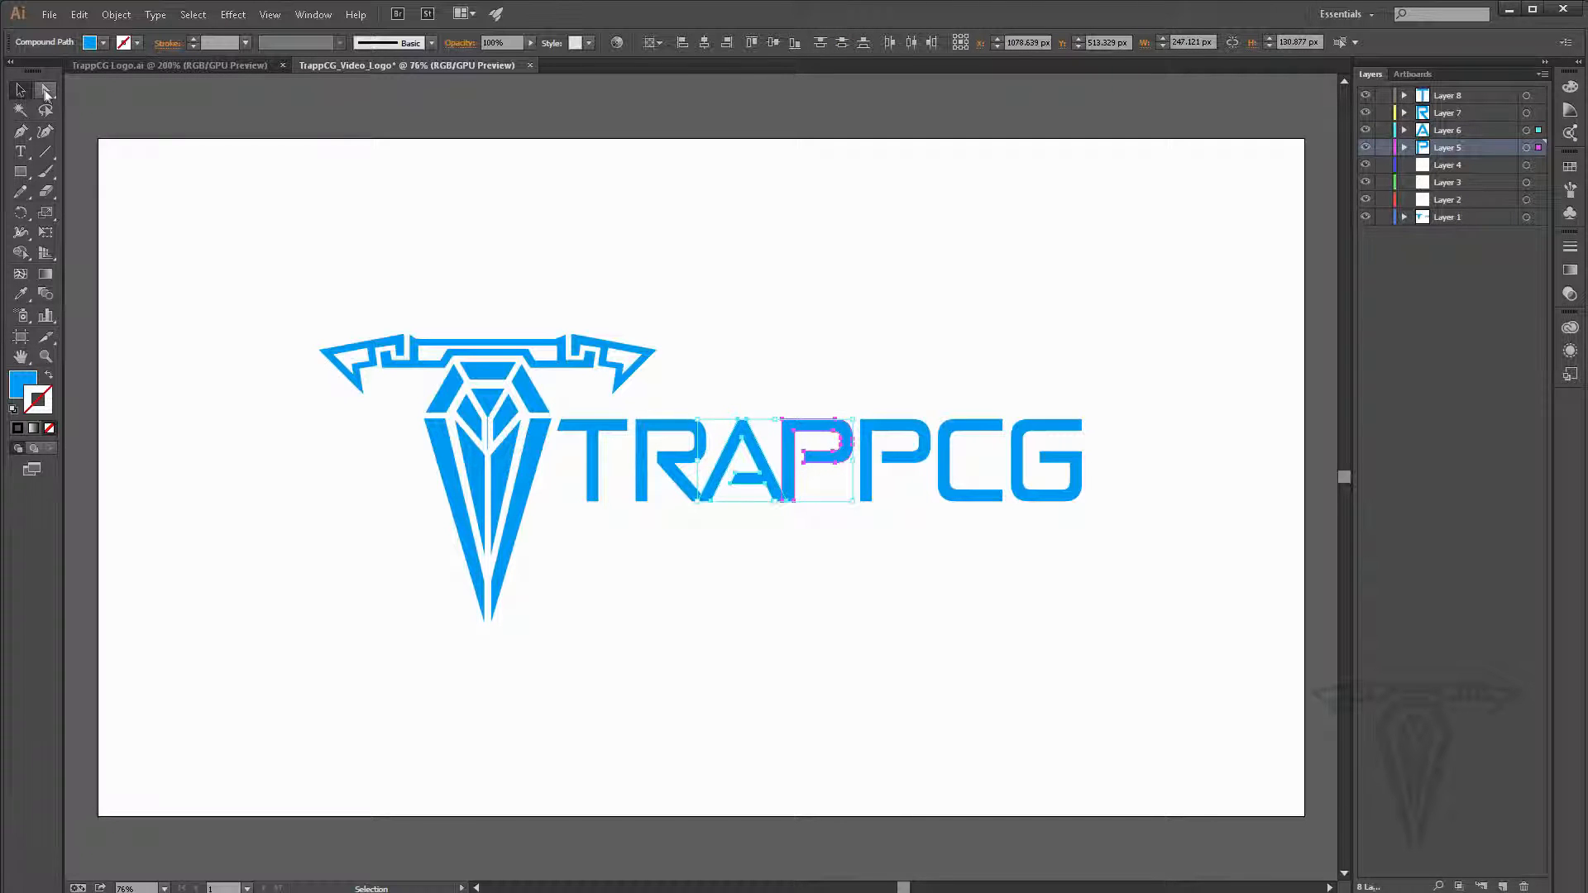
pyautogui.click(801, 281)
pyautogui.click(800, 432)
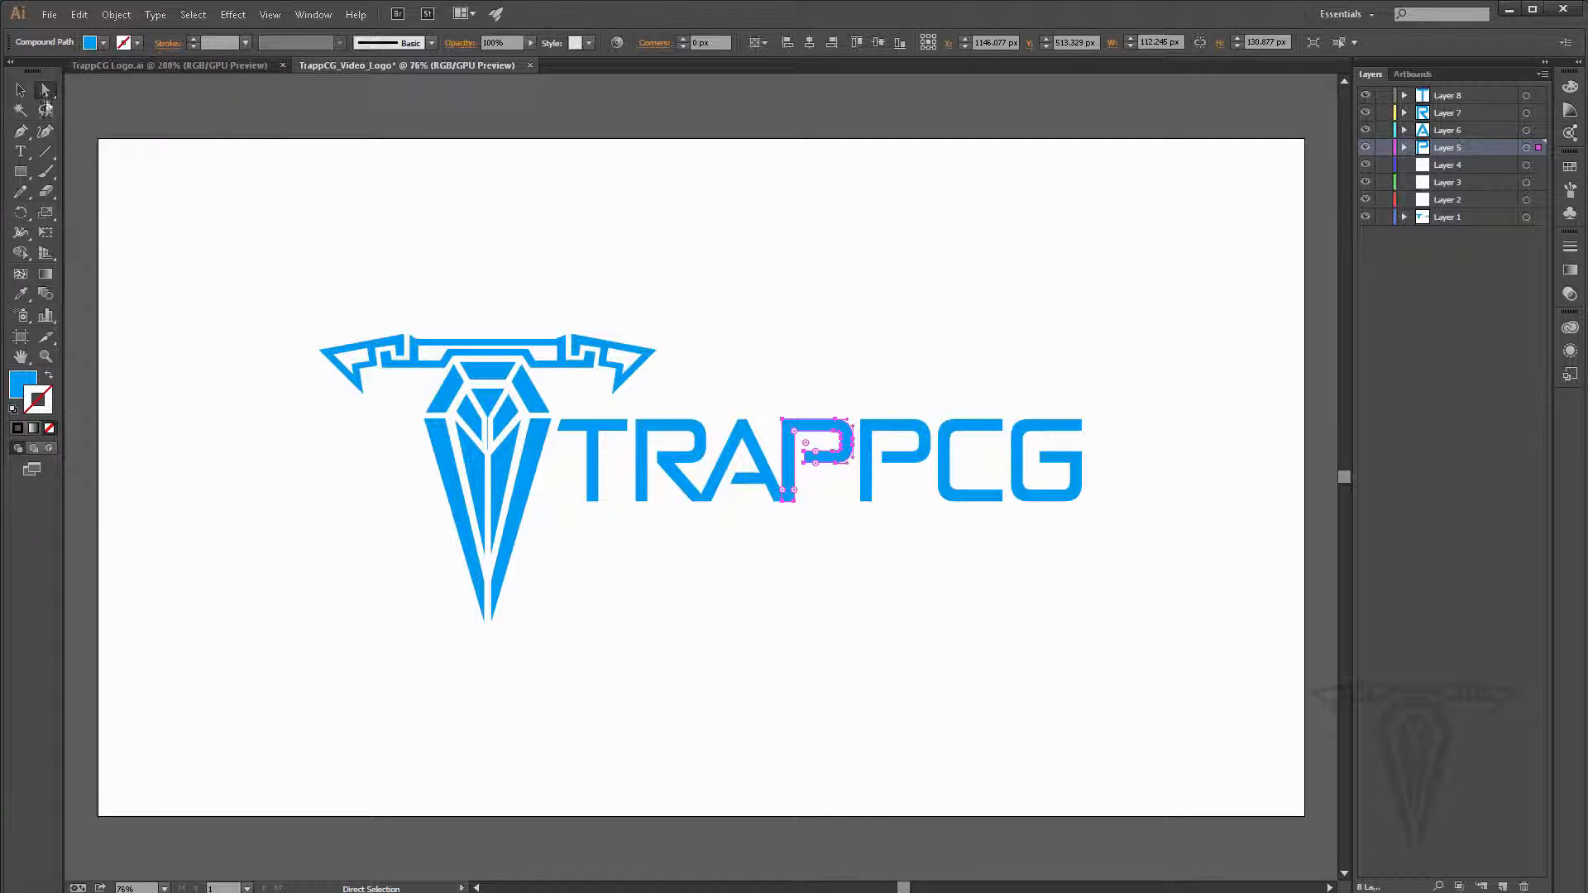
pyautogui.moveTo(766, 373); pyautogui.dragTo(827, 422)
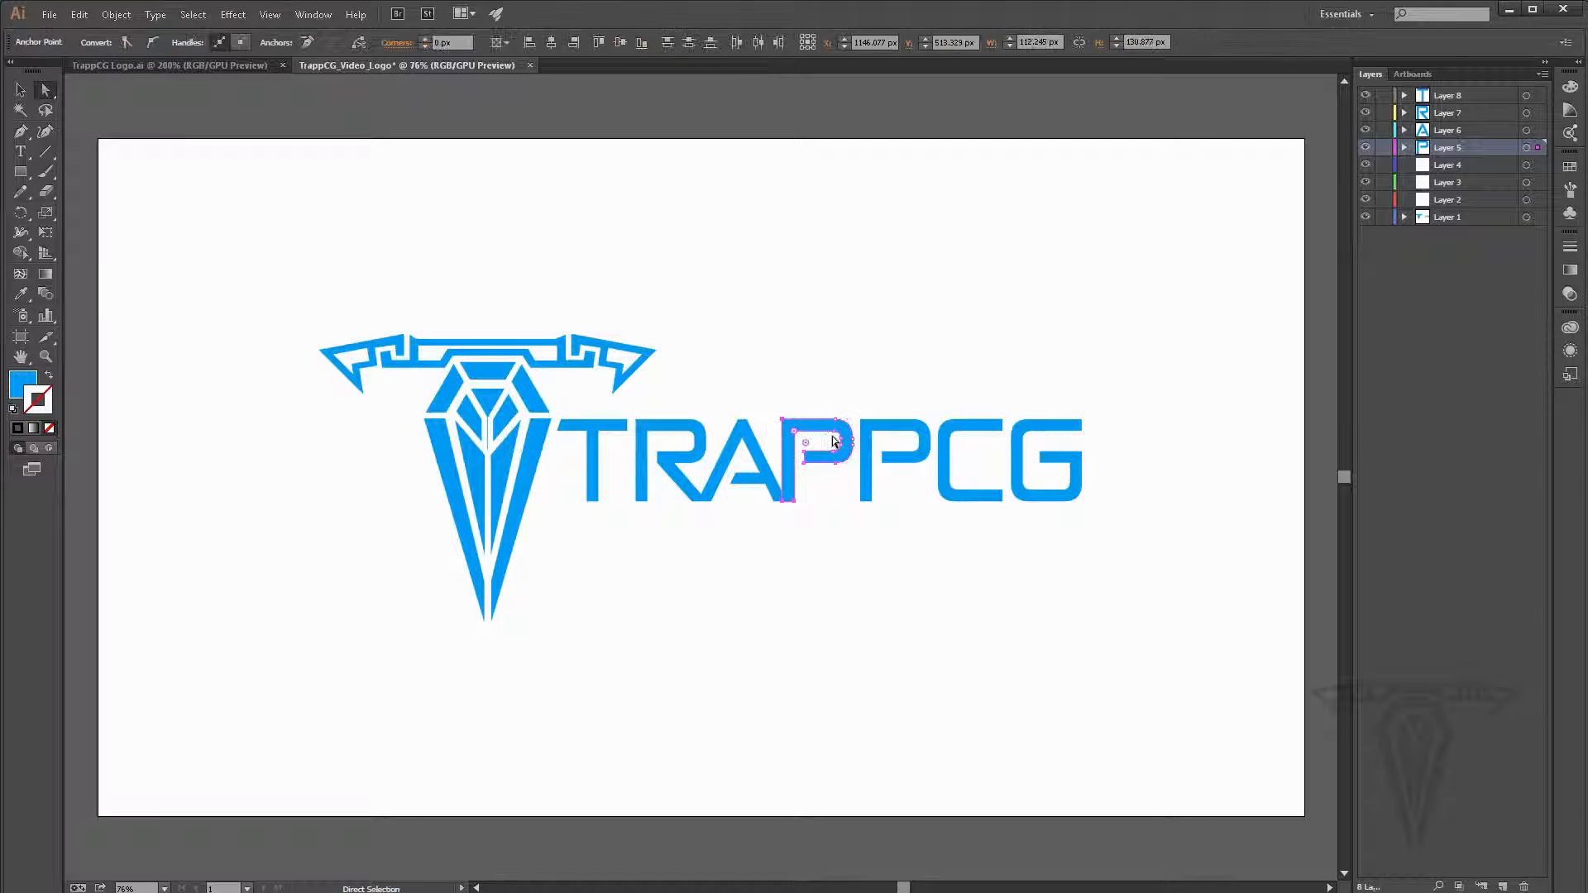
pyautogui.click(21, 91)
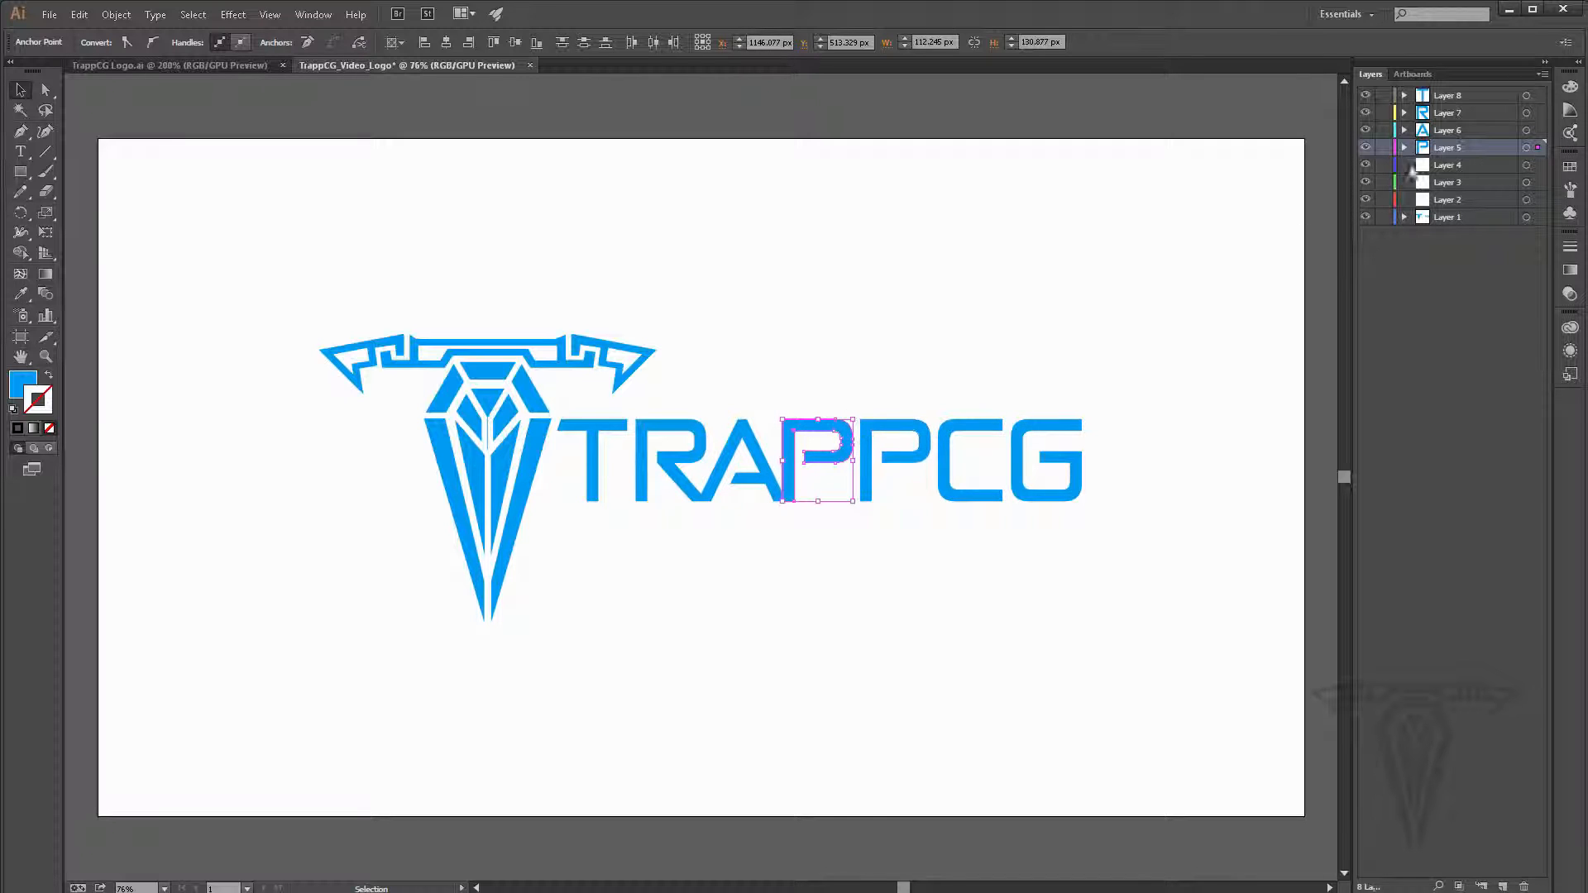
pyautogui.click(46, 92)
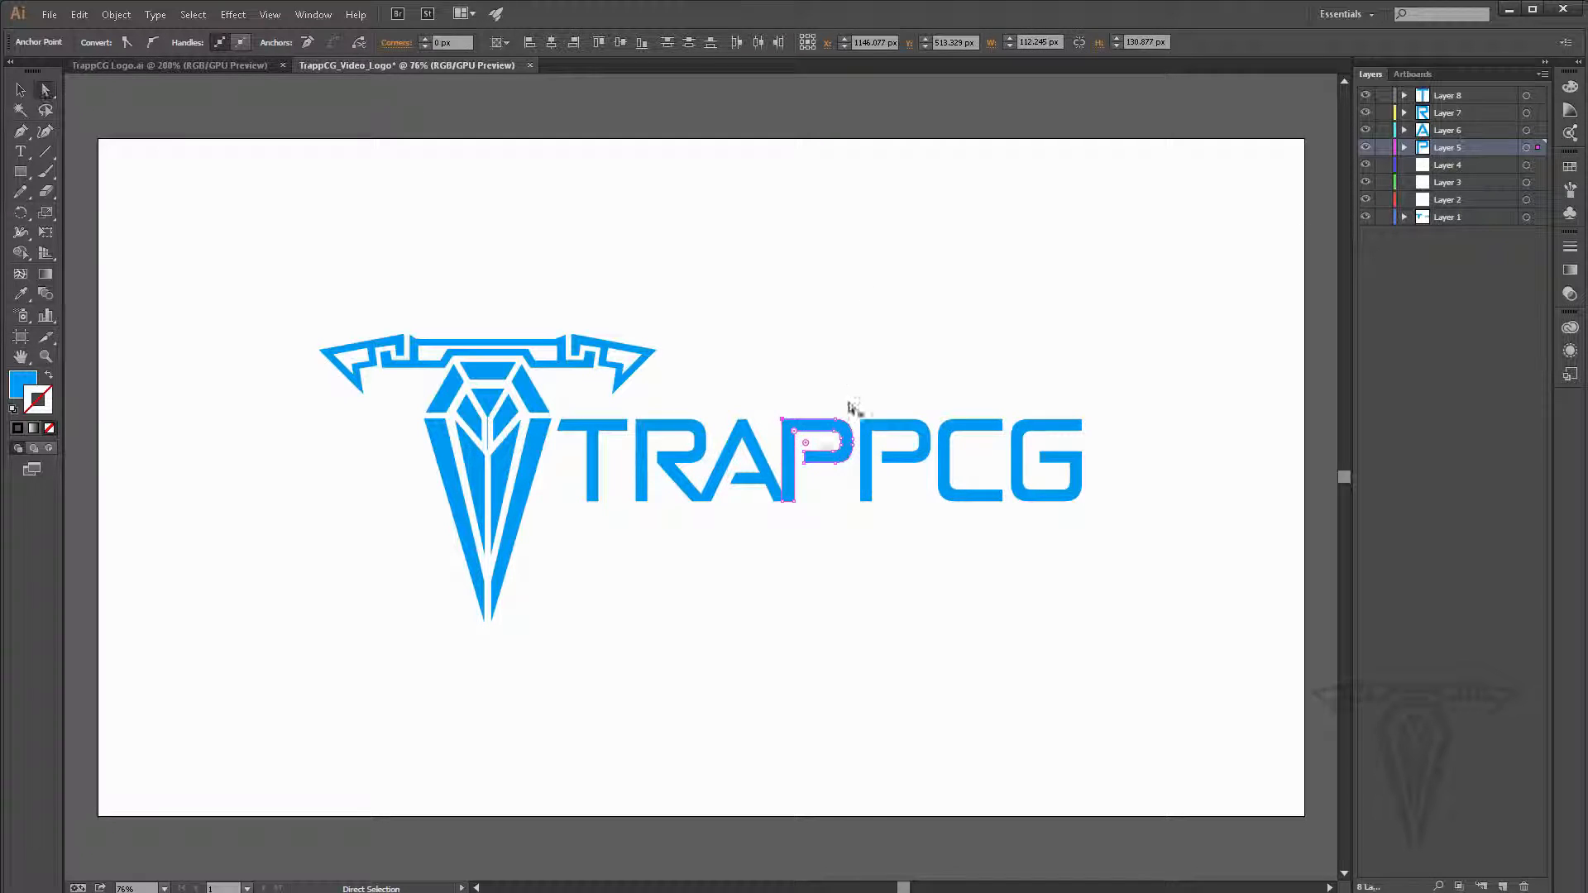
pyautogui.moveTo(783, 378); pyautogui.dragTo(843, 468)
pyautogui.click(22, 93)
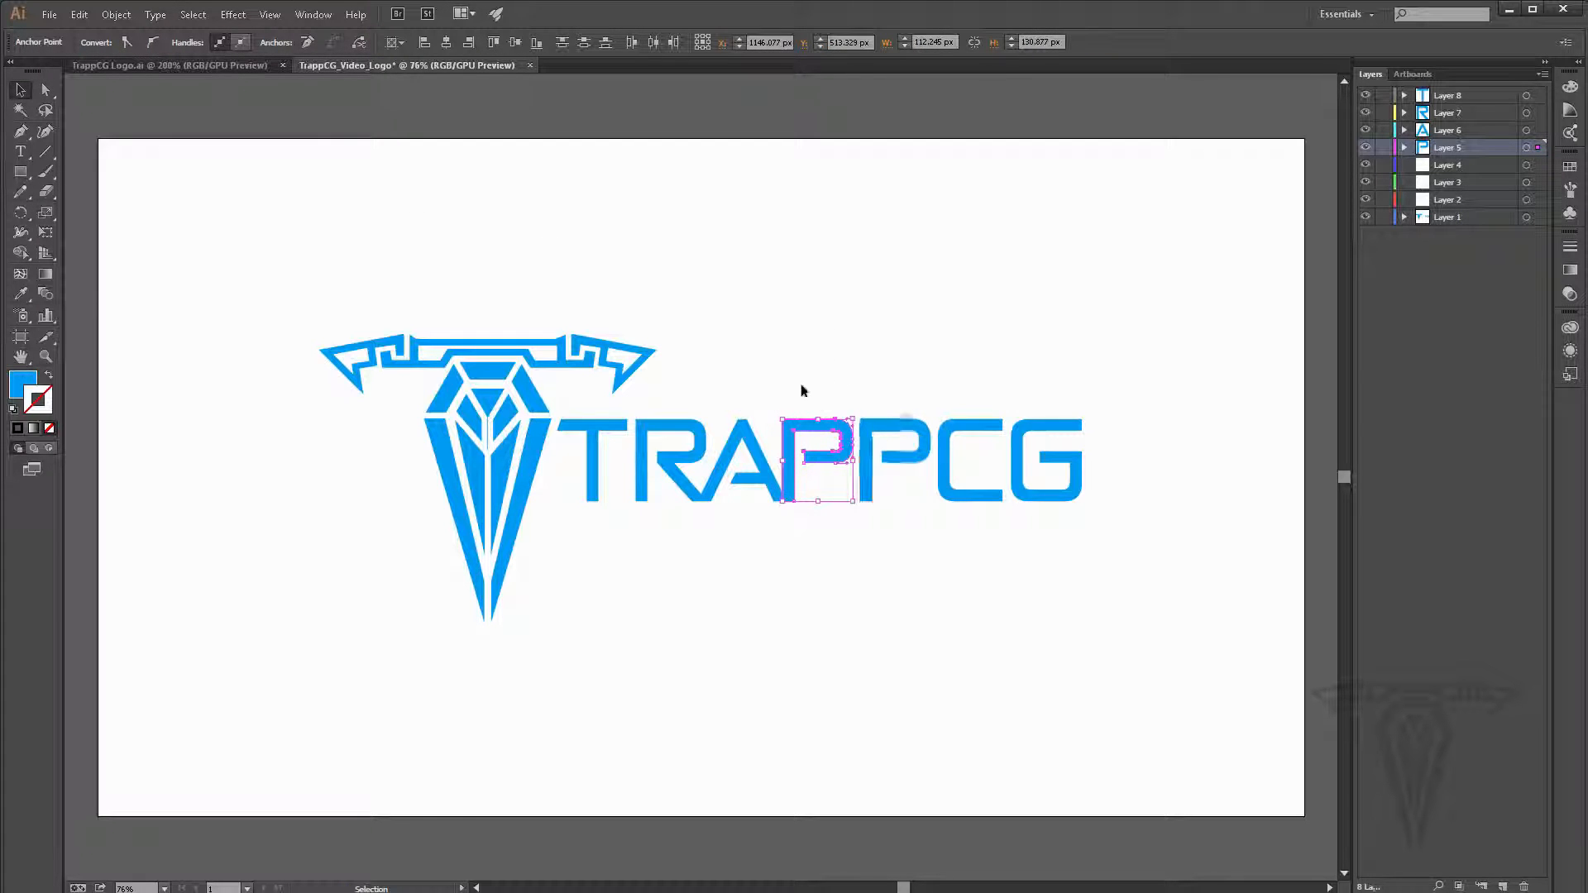
# Step: Move the second P, the C and the G from Layer 1 to Layers 4, 3 and 2 respectively
pyautogui.click(876, 430)
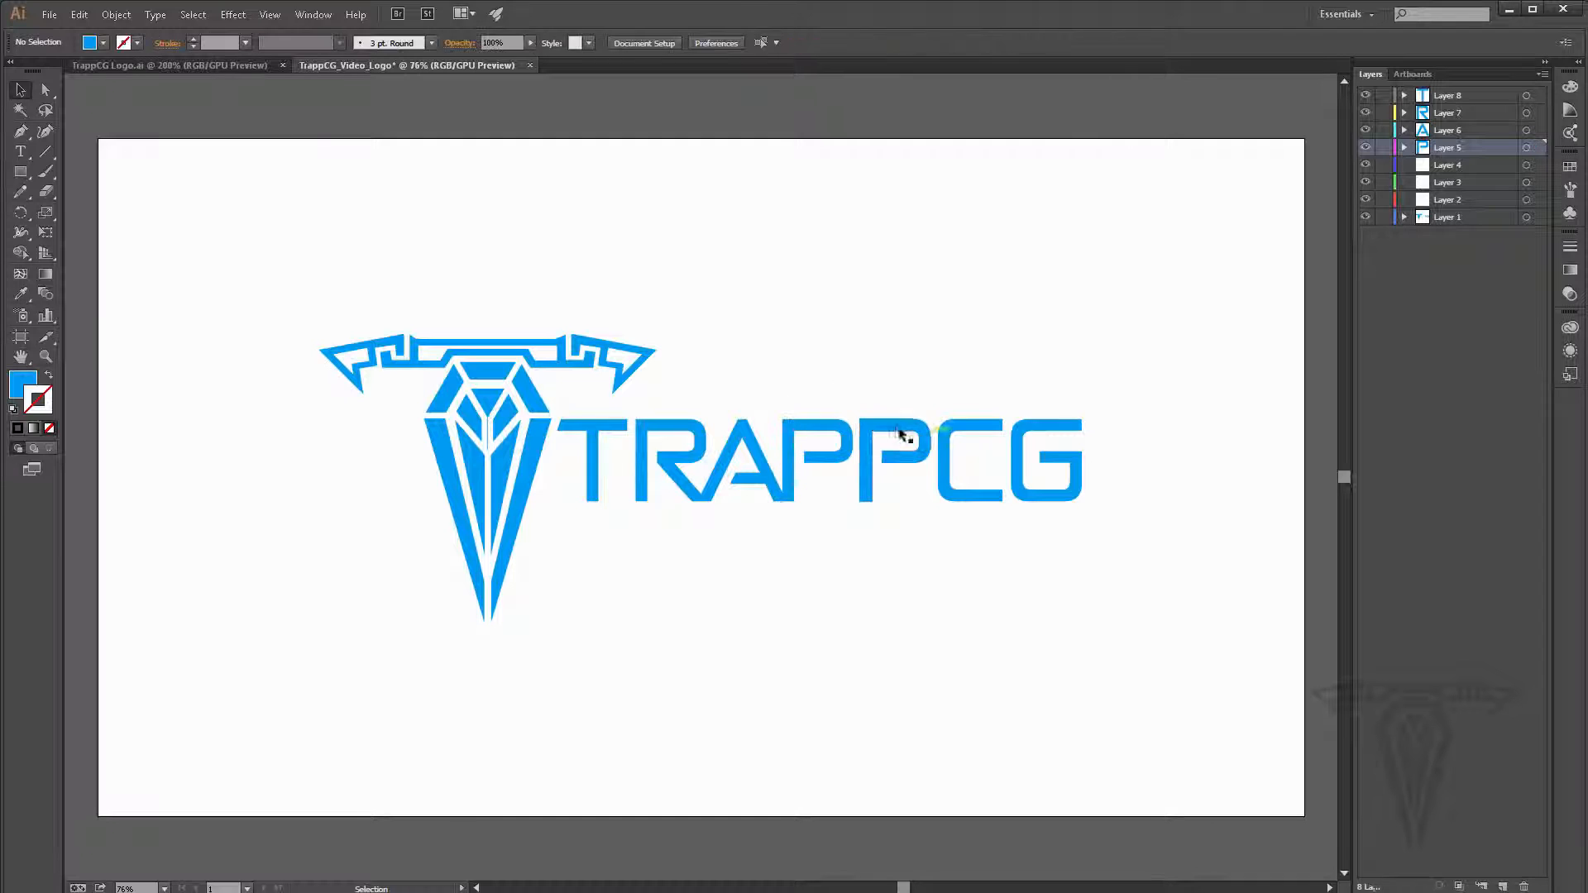
pyautogui.moveTo(1533, 220)
pyautogui.mouseDown()
pyautogui.moveTo(1540, 170)
pyautogui.moveTo(1538, 200)
pyautogui.mouseUp()
pyautogui.click(988, 428)
pyautogui.click(1074, 429)
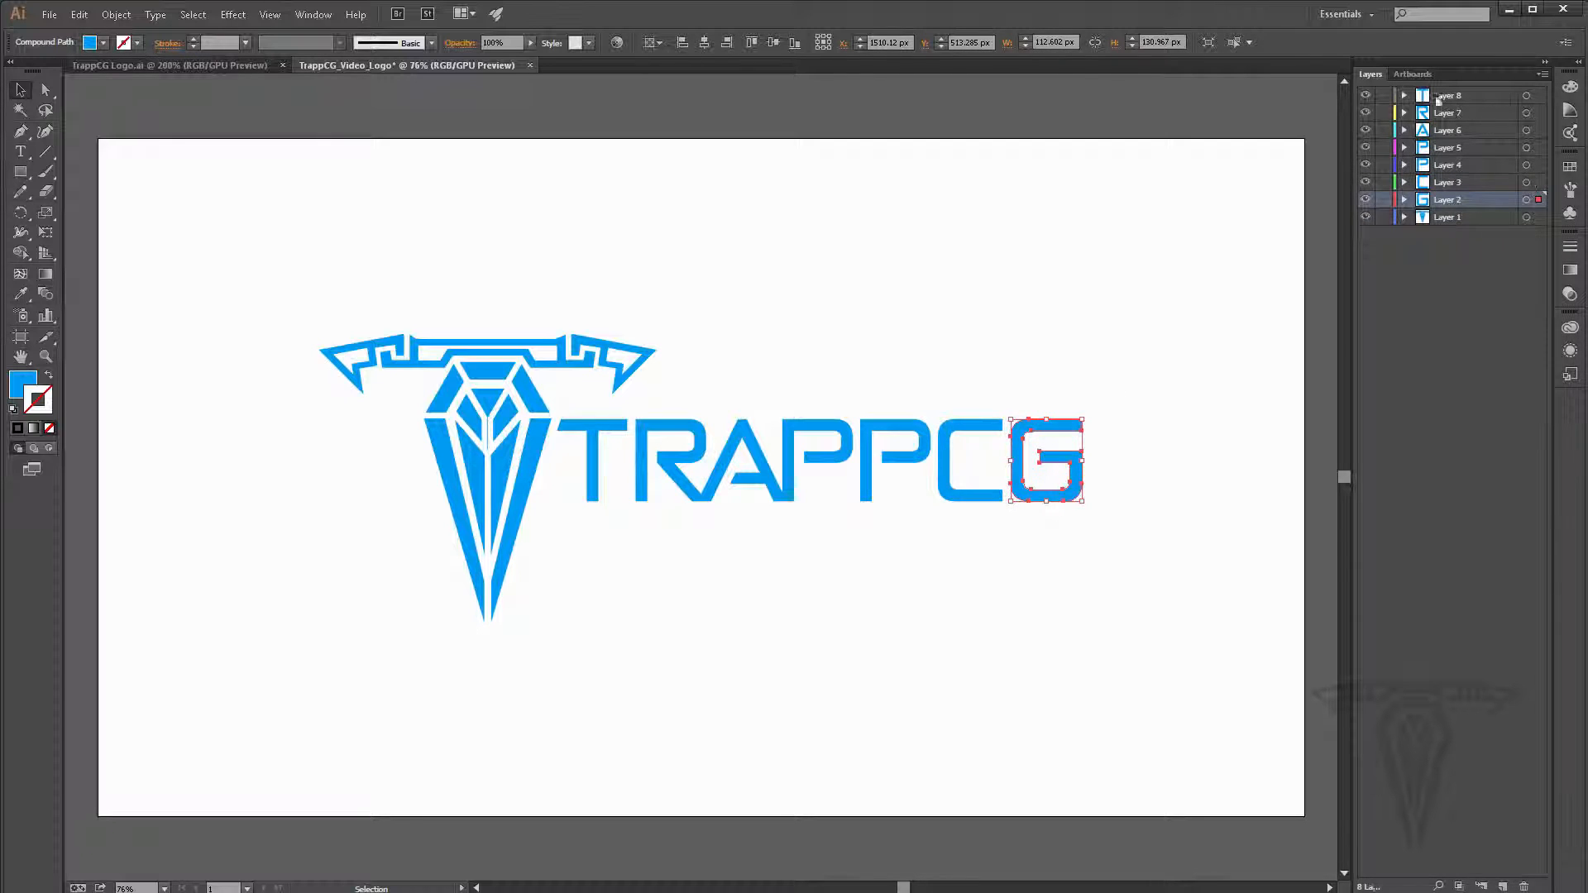
# Step: Rename Layers 8, 7 and 6 as T, R and A, matching the letters they hold
pyautogui.click(1443, 99)
pyautogui.doubleClick(1443, 97)
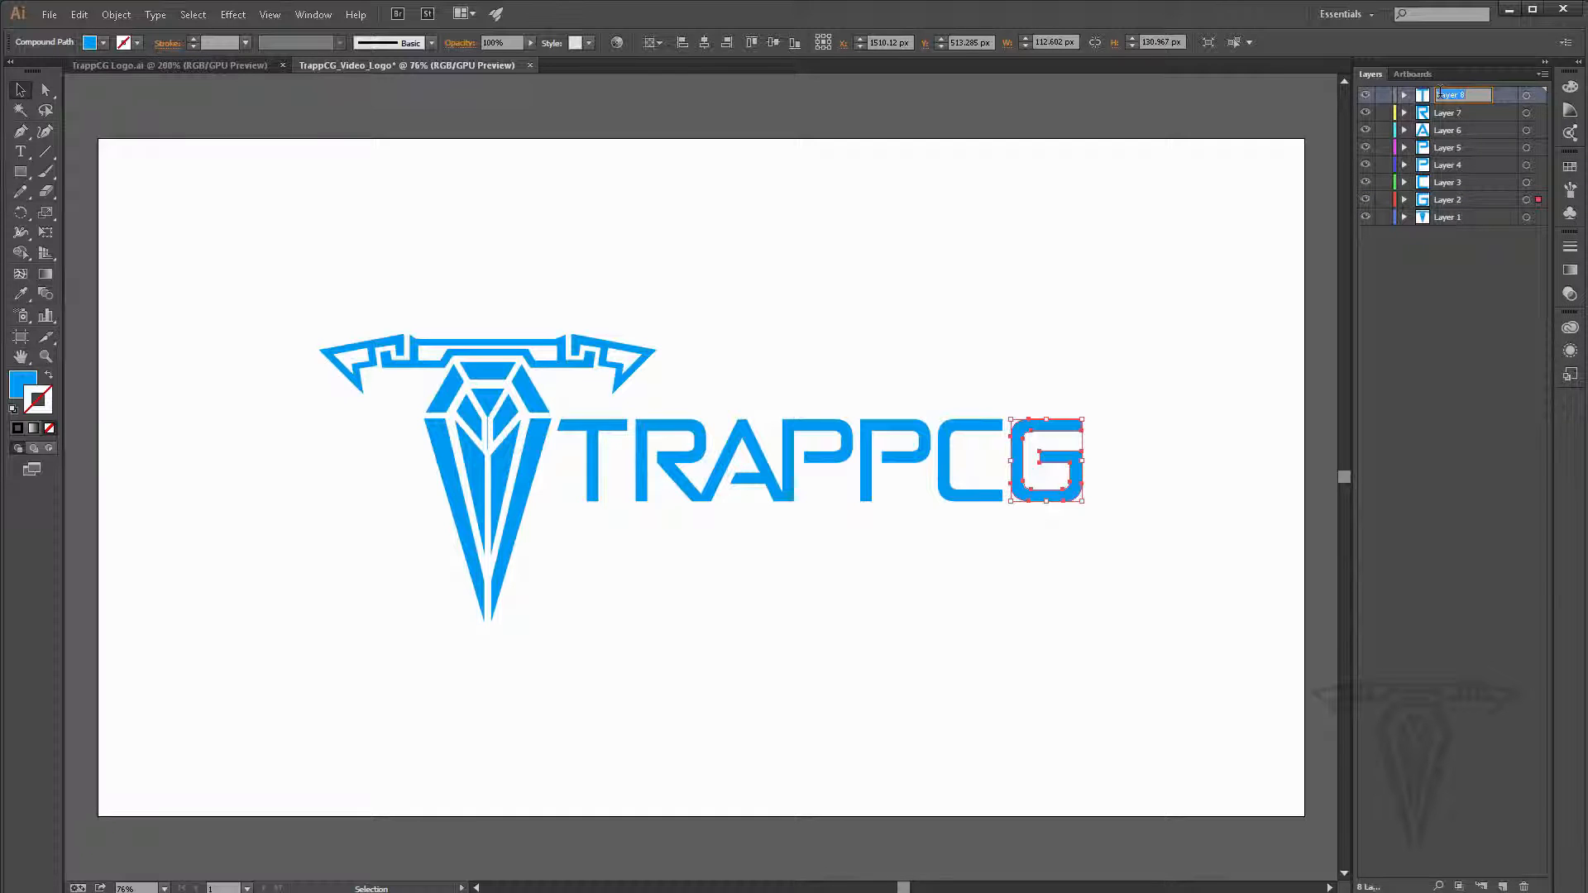
pyautogui.write('T')
pyautogui.doubleClick(1447, 113)
pyautogui.write('R')
pyautogui.doubleClick(1447, 130)
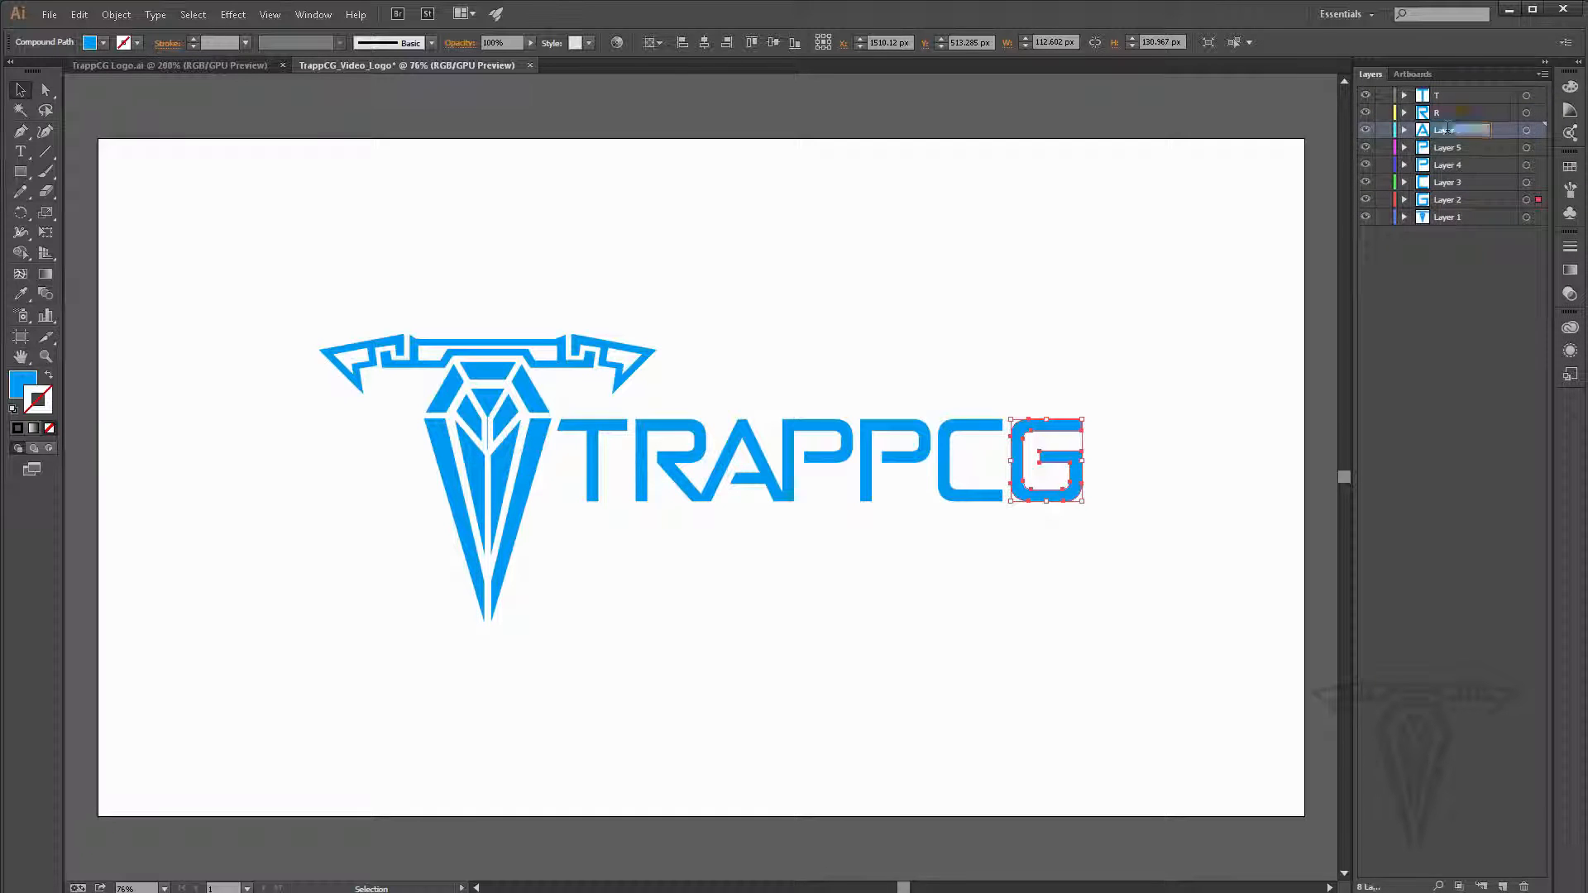
pyautogui.write('A')
# Step: Rename Layers 5 and 4 as p, Layer 3 as C and Layer 2 as G
pyautogui.doubleClick(1452, 146)
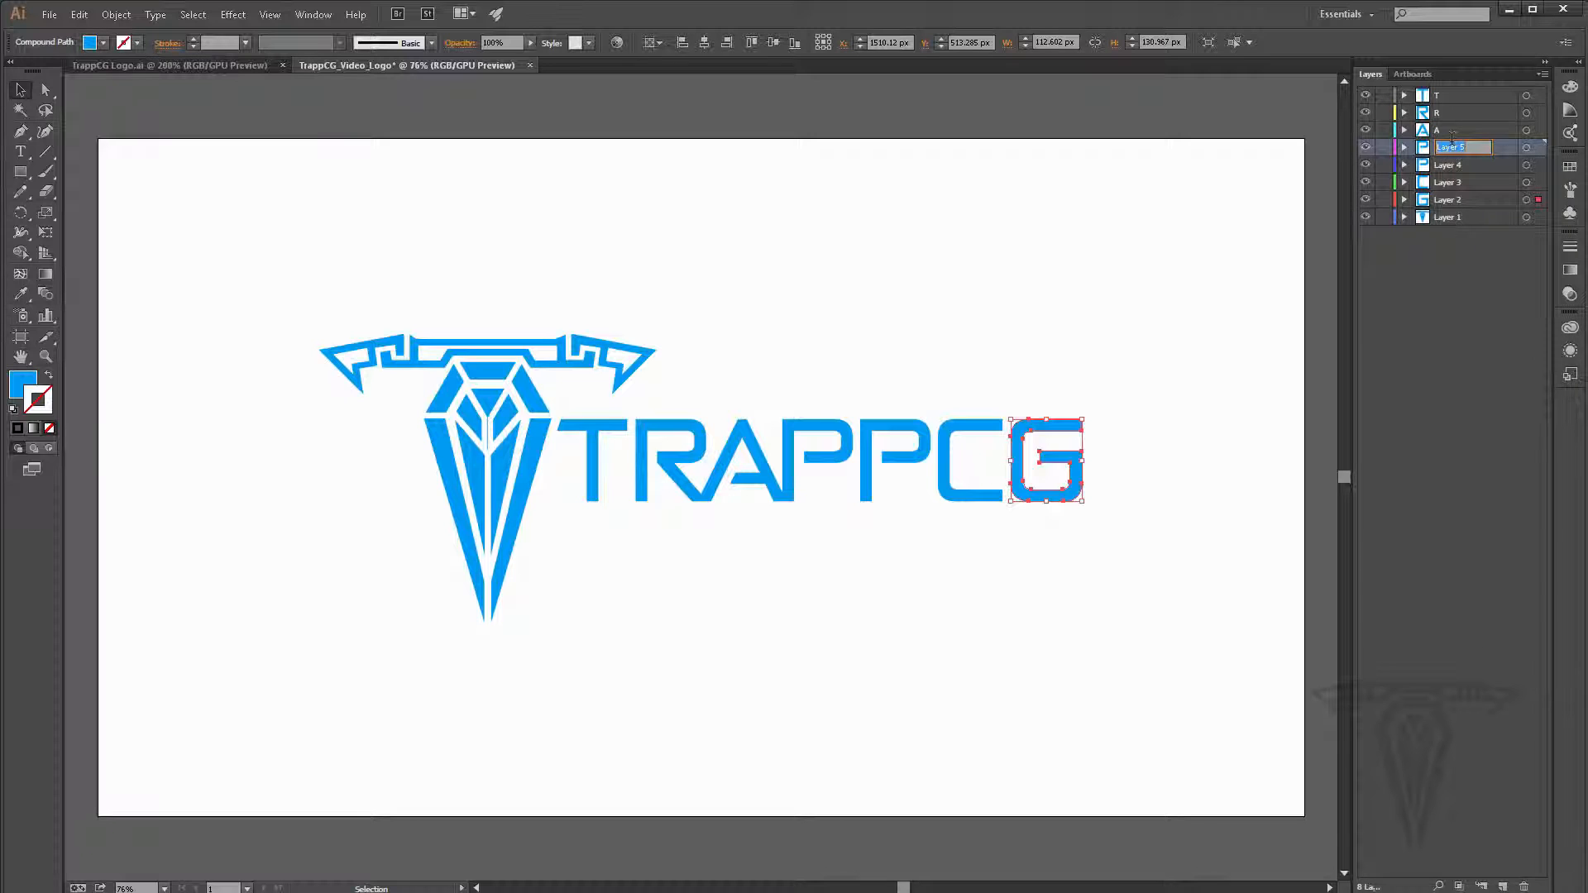
pyautogui.doubleClick(1450, 157)
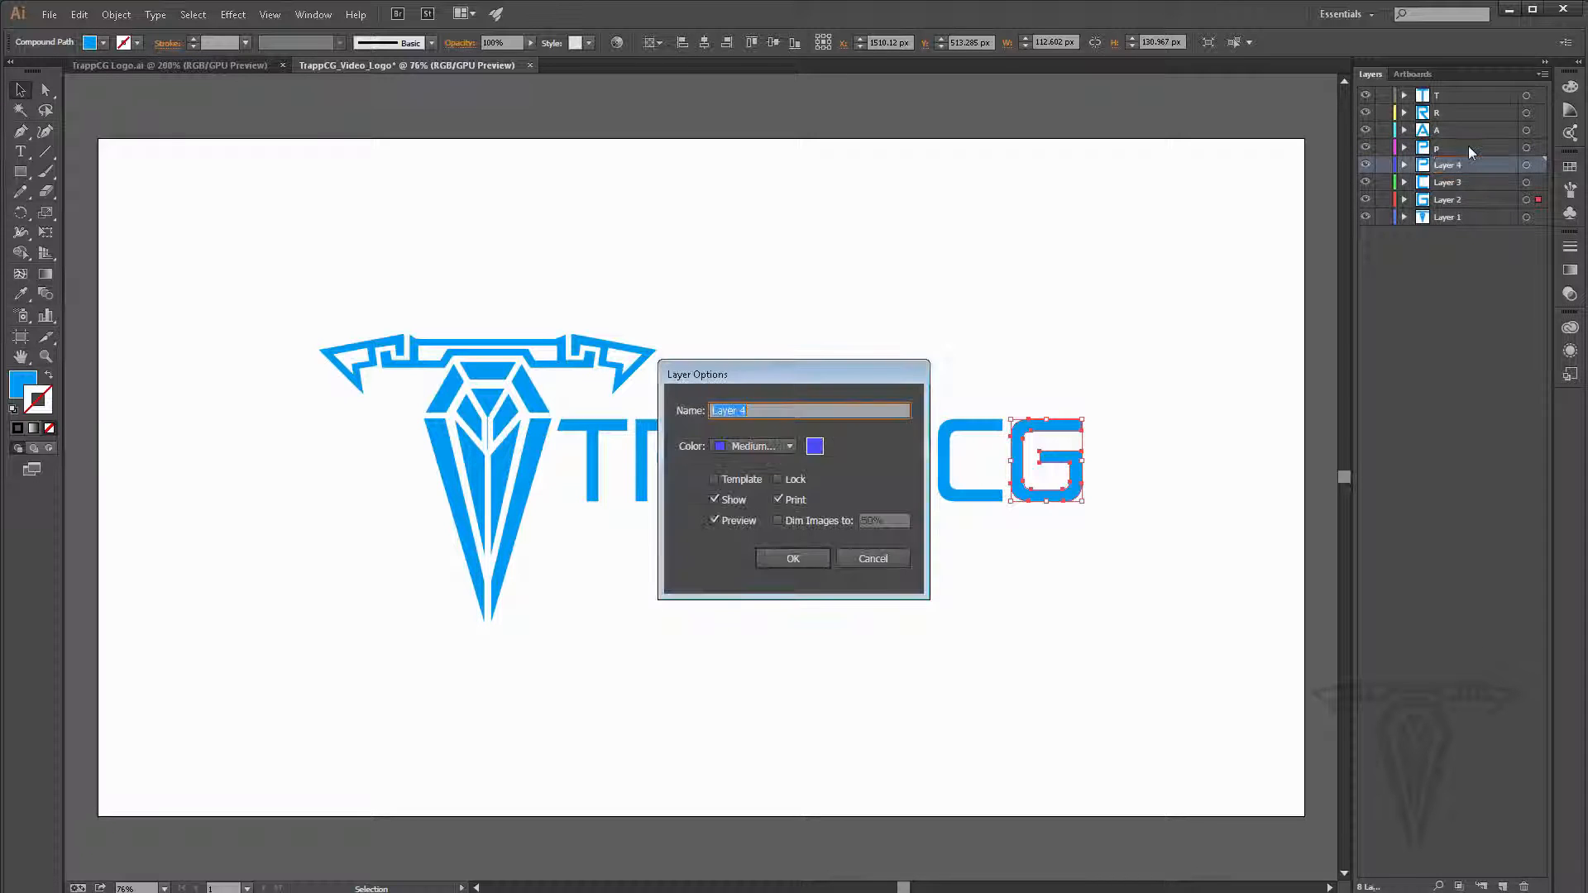
pyautogui.write('p')
pyautogui.click(793, 559)
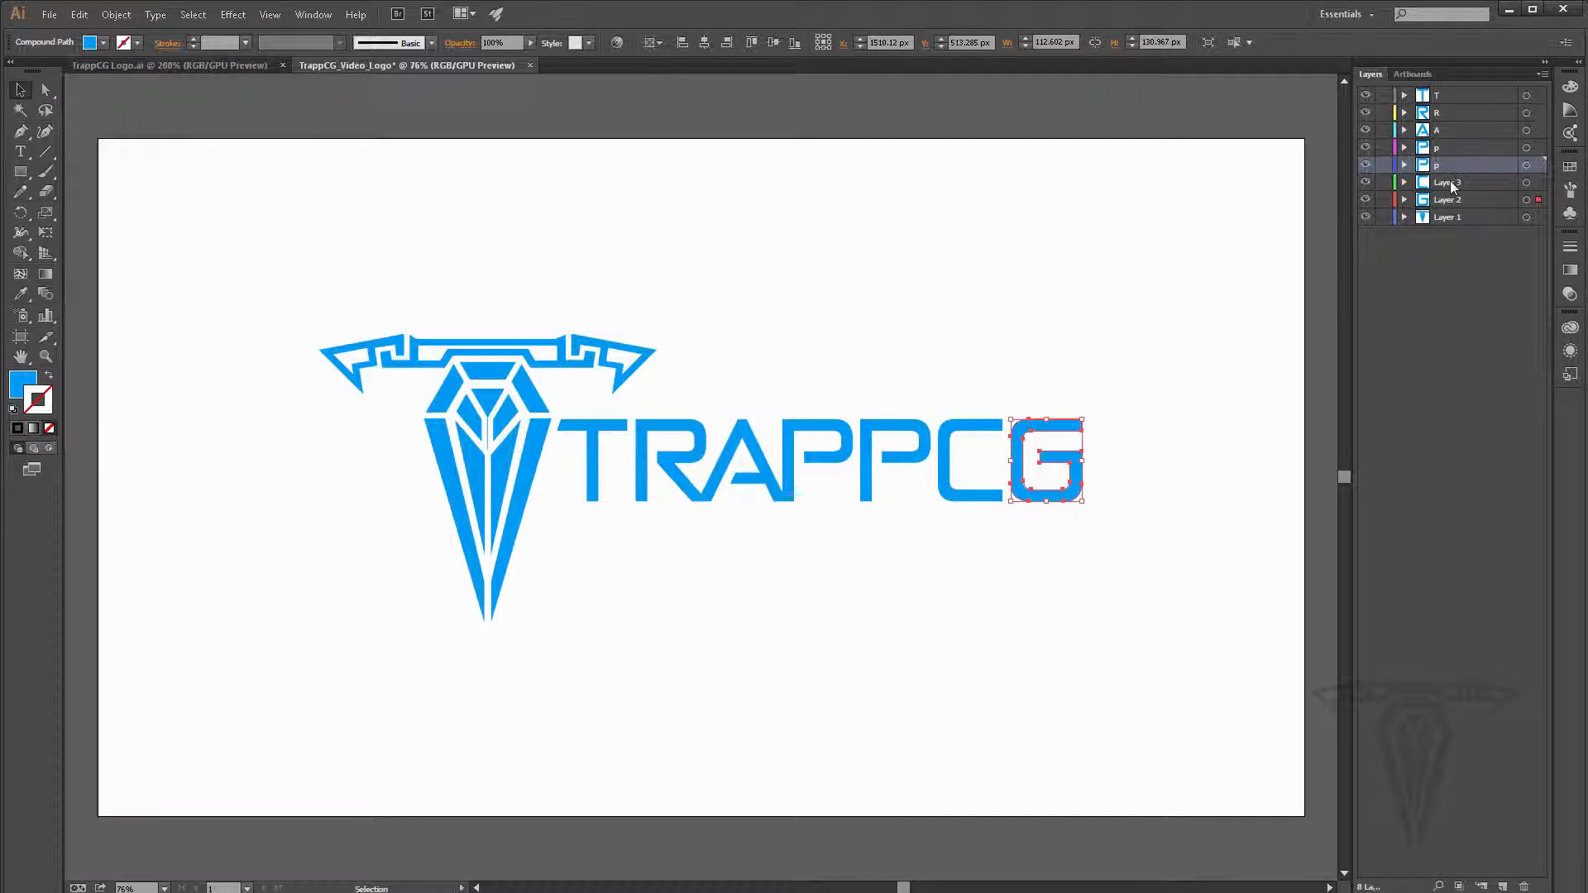
pyautogui.doubleClick(1449, 181)
pyautogui.write('C')
pyautogui.doubleClick(1445, 200)
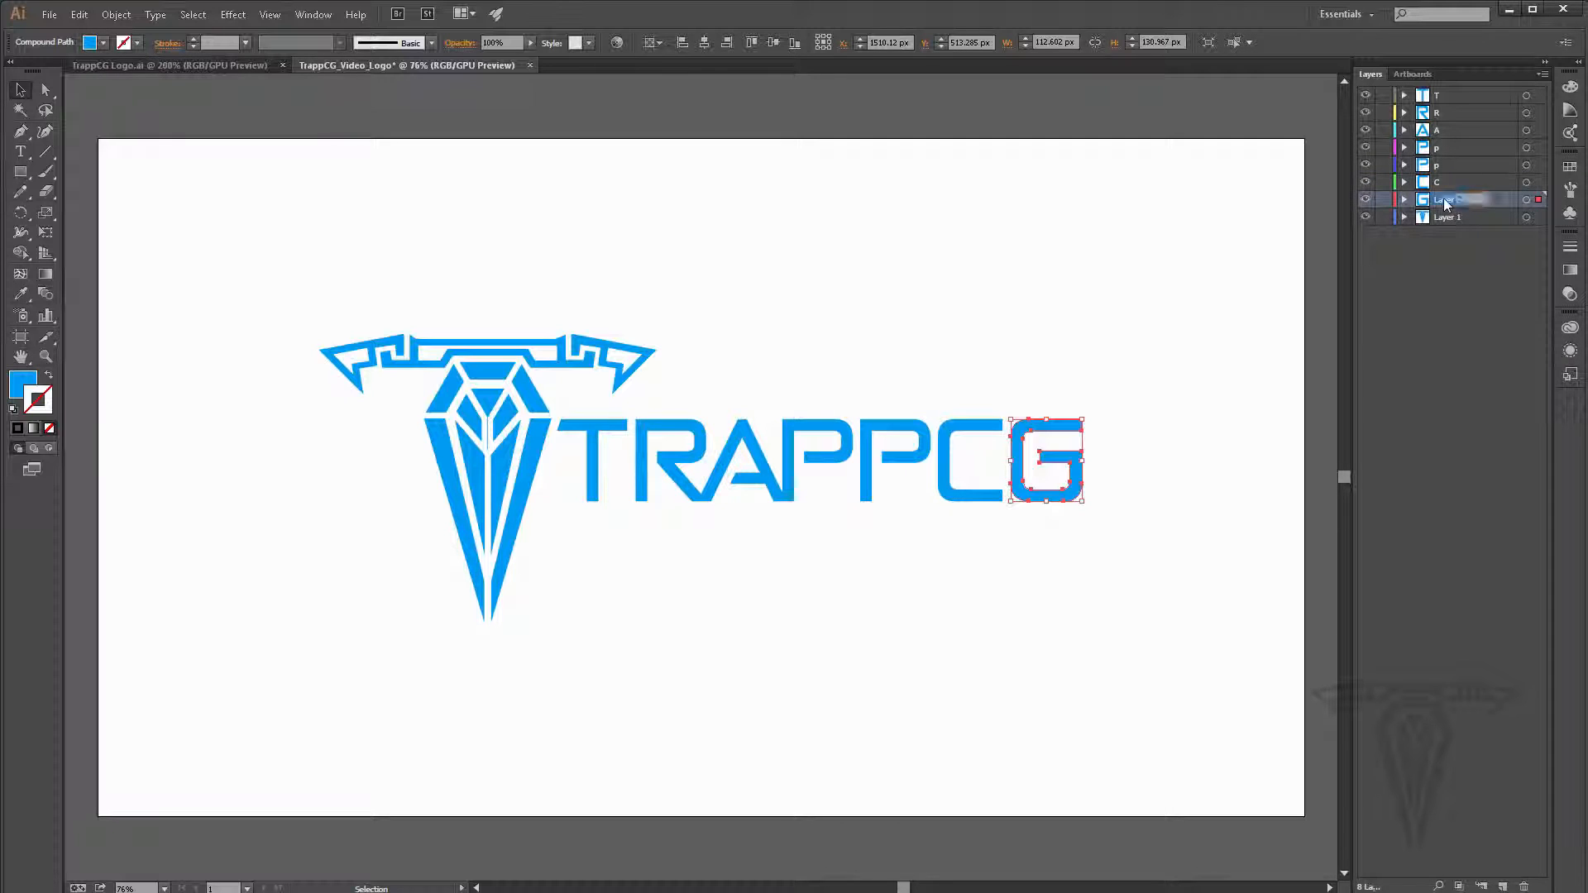
pyautogui.write('G')
pyautogui.click(1446, 261)
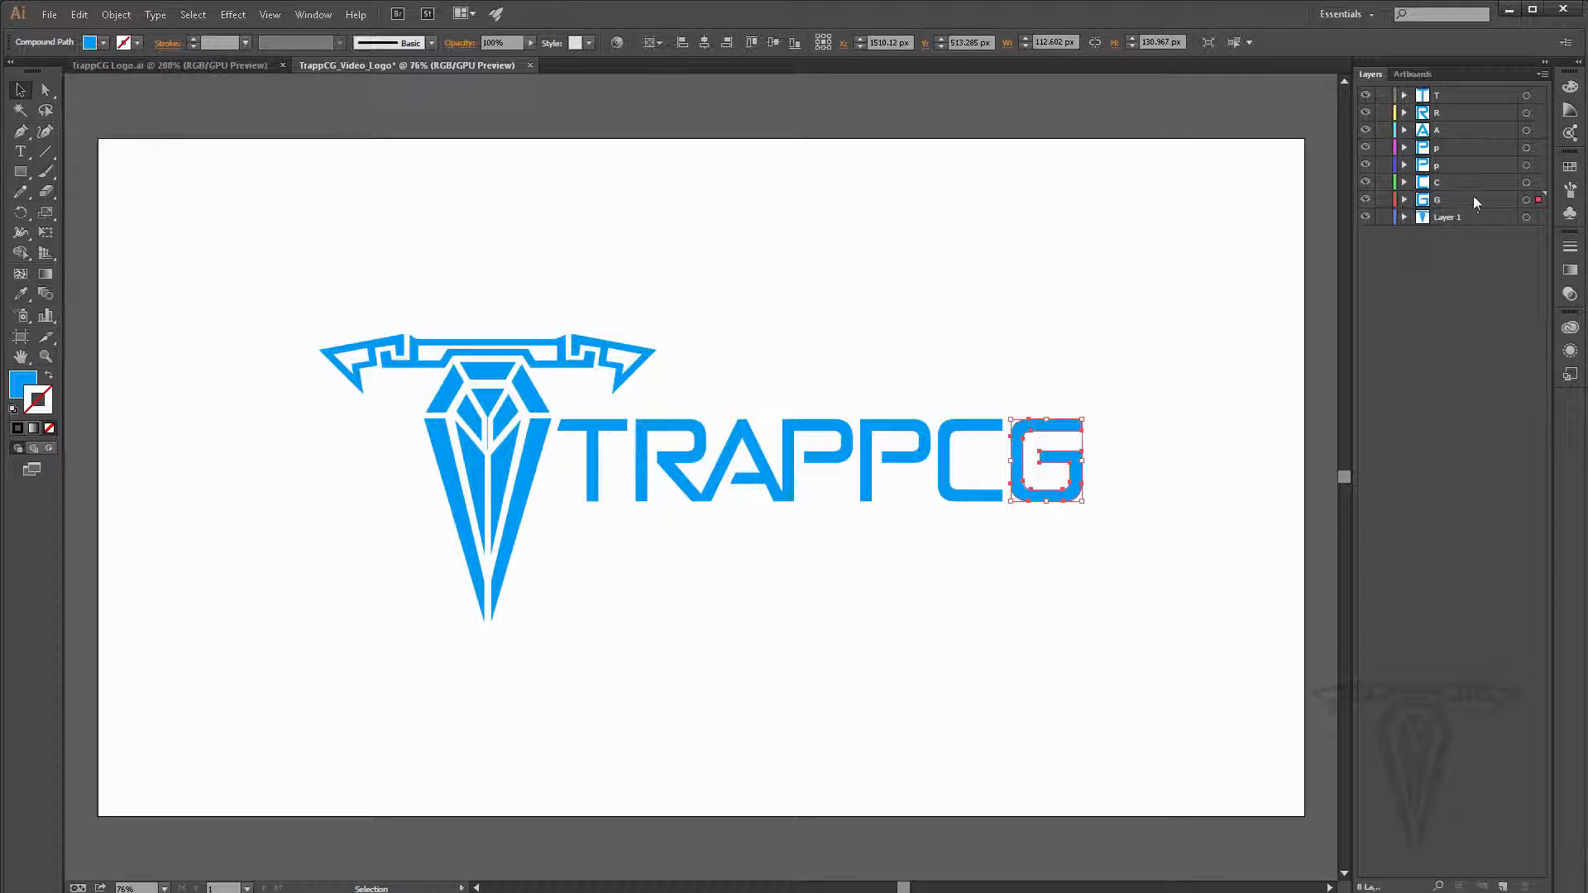
# Step: Add seven new empty layers directly above Layer 1 for the pieces of the emblem
pyautogui.doubleClick(1439, 219)
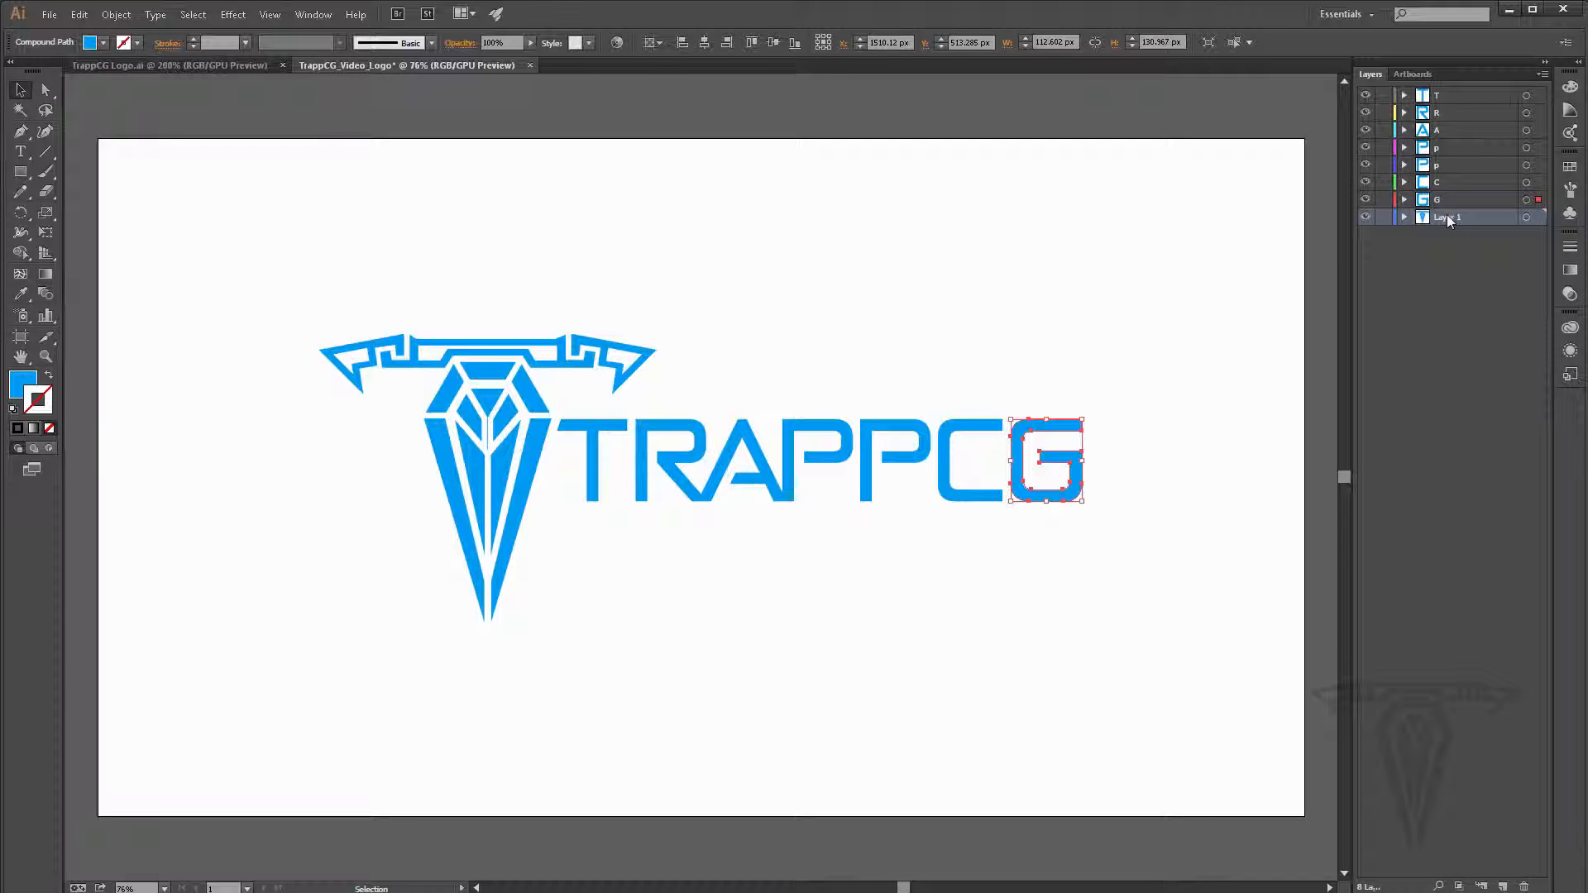
pyautogui.click(1502, 886)
pyautogui.click(1503, 887)
pyautogui.click(1502, 887)
pyautogui.click(1502, 887)
pyautogui.click(1503, 886)
pyautogui.click(1502, 886)
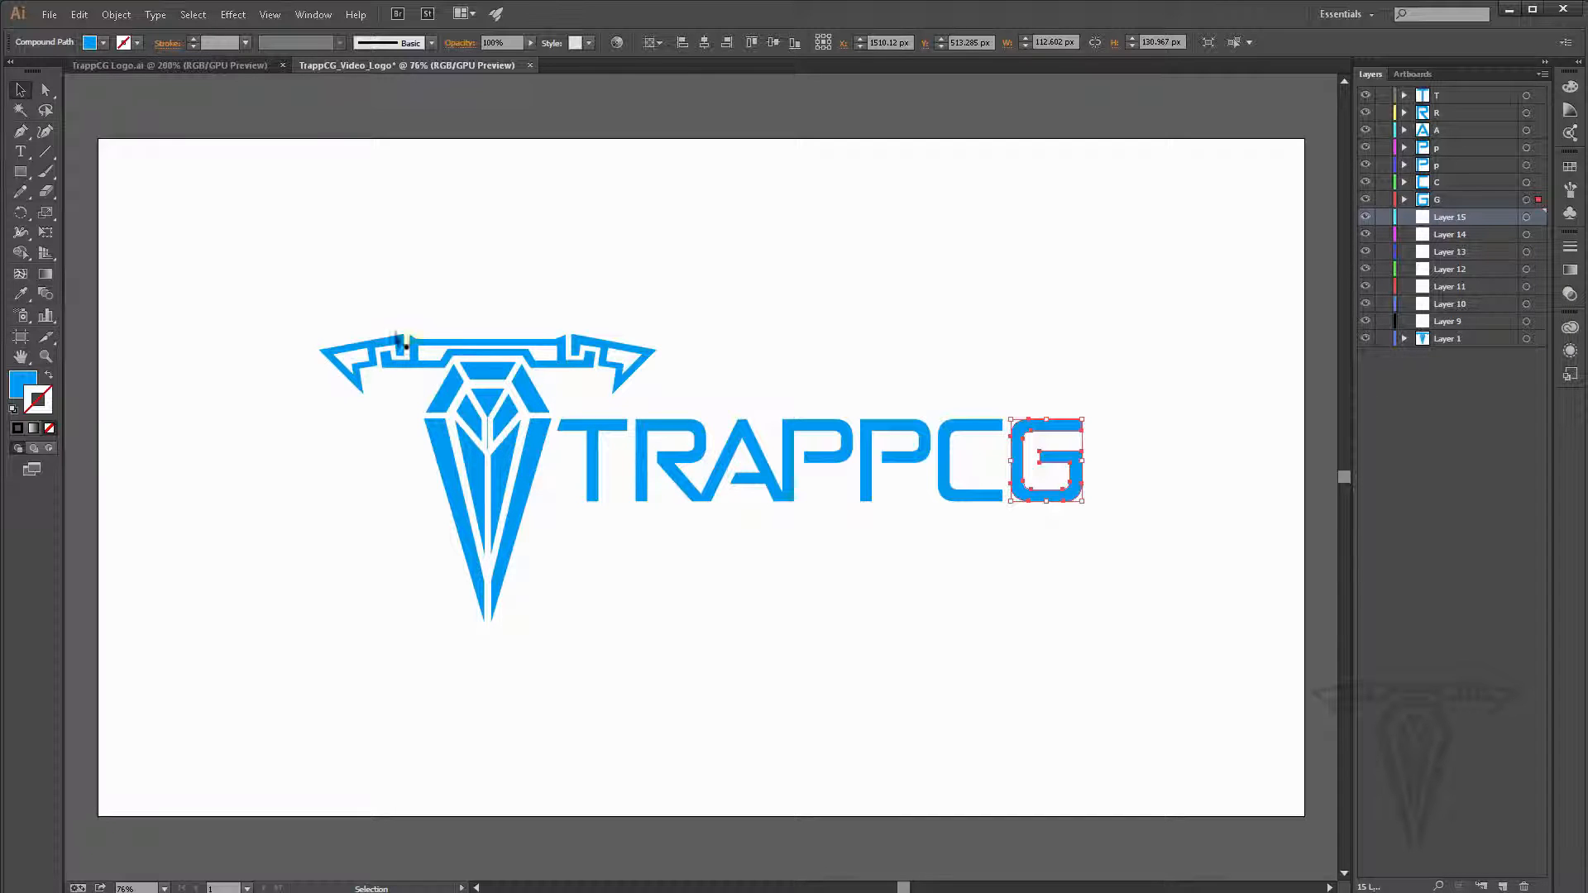
# Step: Move the emblem's central crossbar piece from Layer 1 to Layer 15 and rename that layer T_Center
pyautogui.click(496, 355)
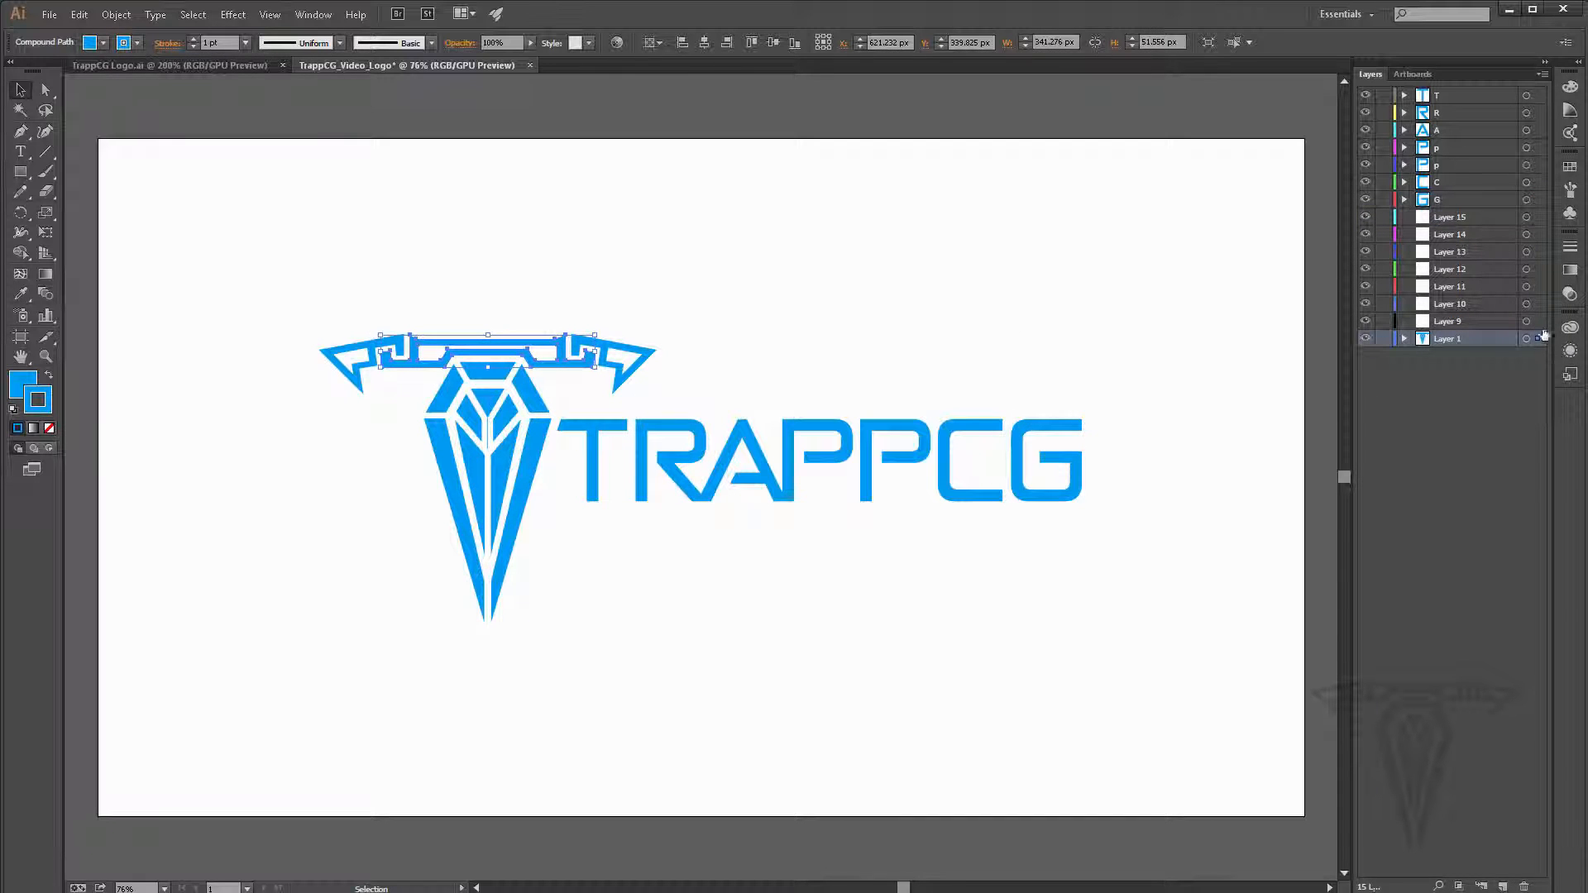
pyautogui.moveTo(1538, 339); pyautogui.dragTo(1538, 216)
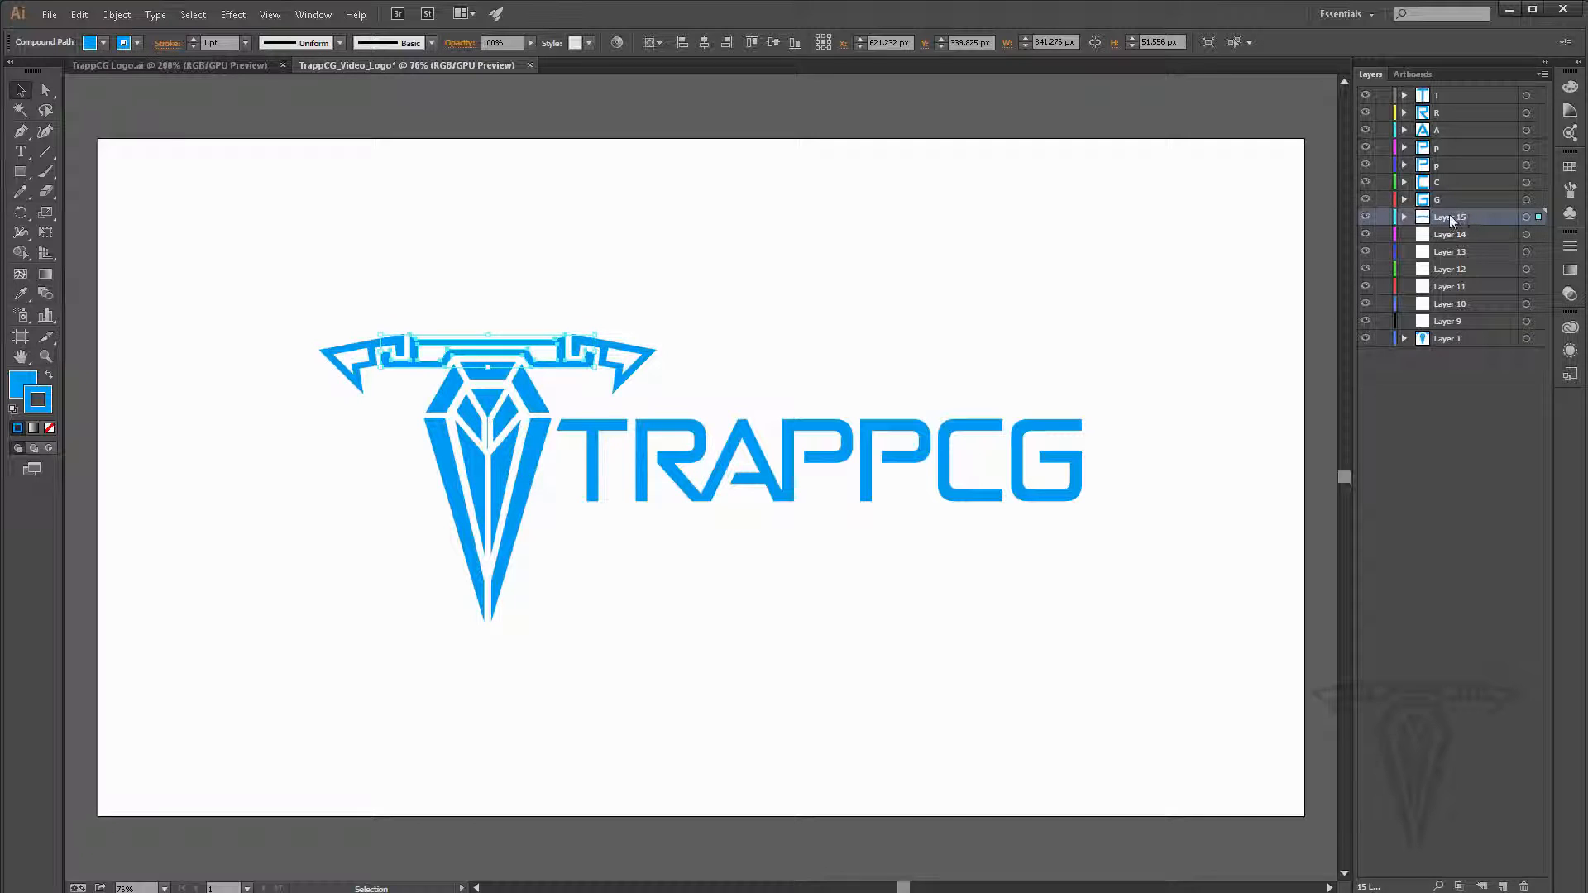
pyautogui.doubleClick(1449, 216)
pyautogui.write('Center')
pyautogui.press('Return')
# Step: Rename Layer 14 as T_Right and Layer 13 as T_Left
pyautogui.doubleClick(1442, 235)
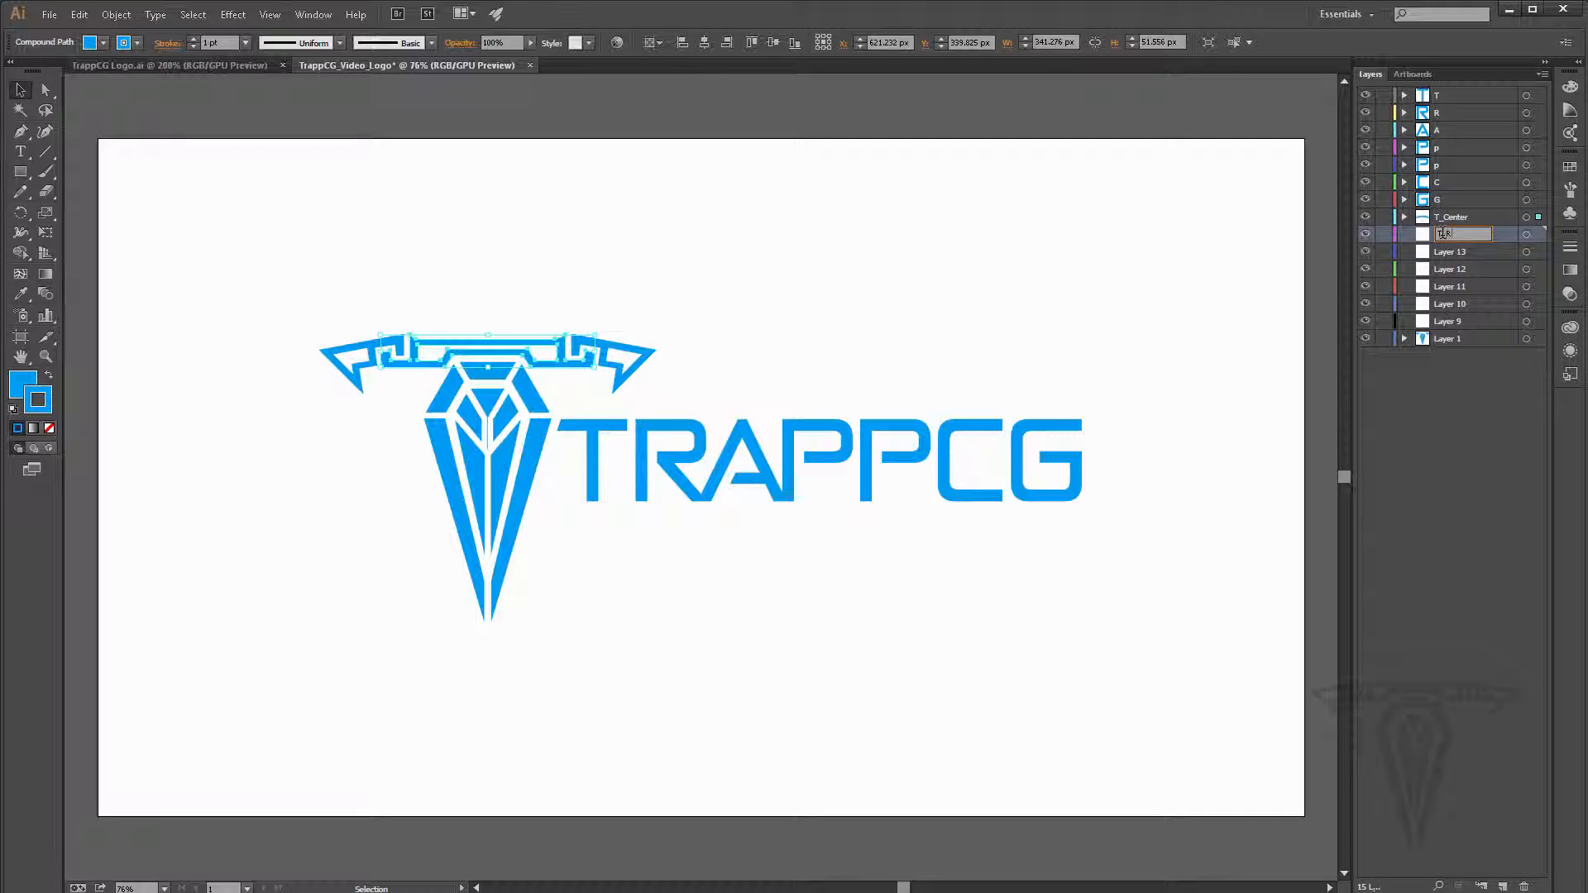
pyautogui.press('Return')
pyautogui.doubleClick(1442, 251)
pyautogui.write('T')
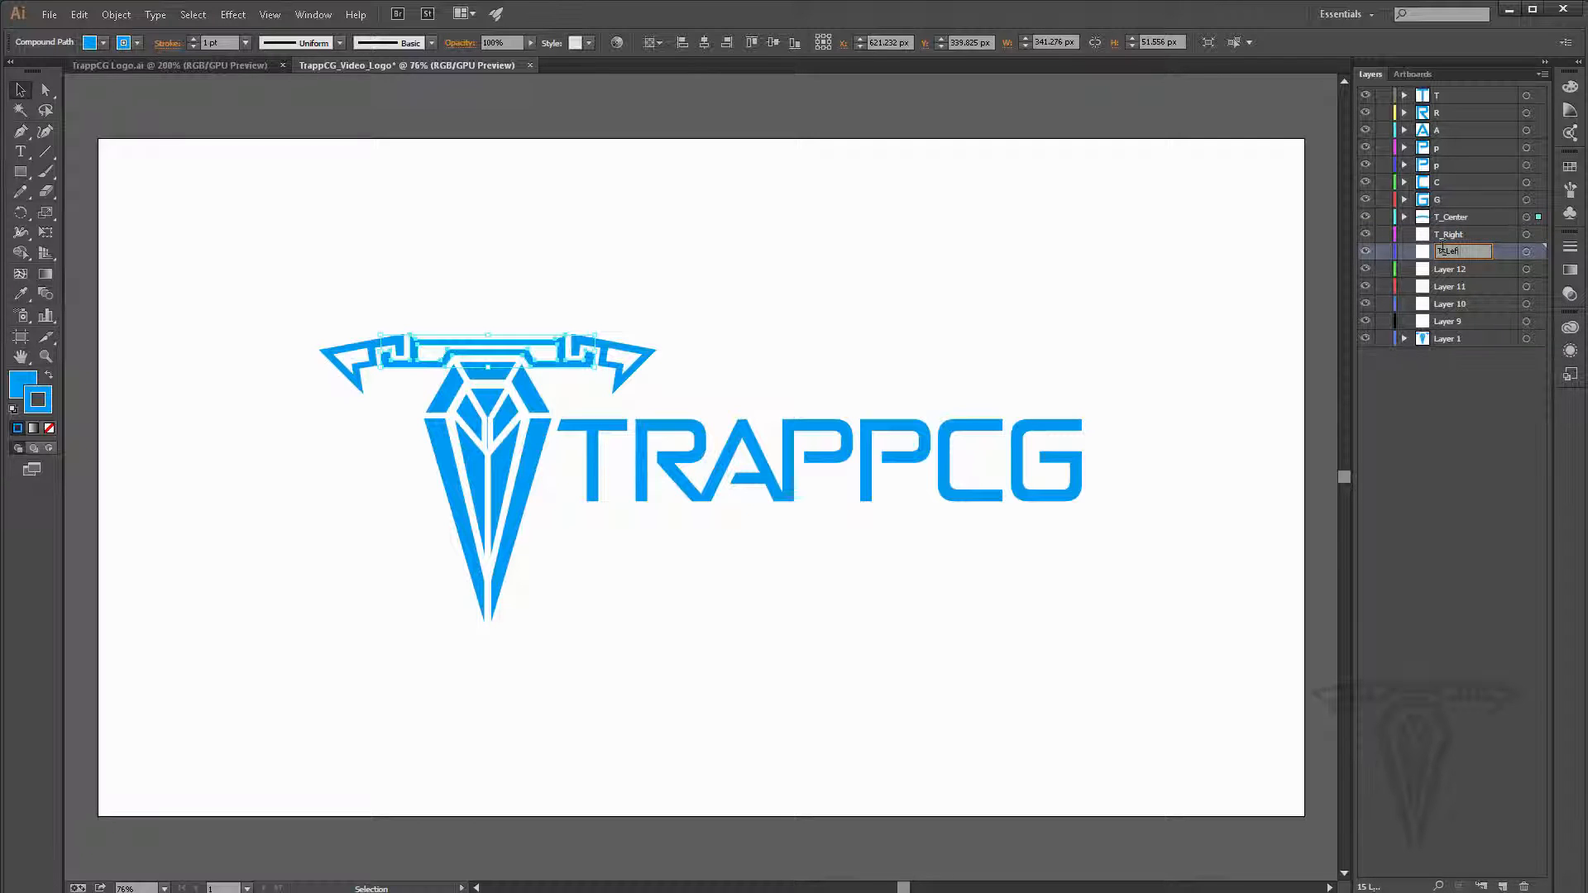
pyautogui.write('_Left')
pyautogui.press('Return')
# Step: Move the crossbar's right wing to the T_Right layer and its left wing to the T_Left layer
pyautogui.click(641, 354)
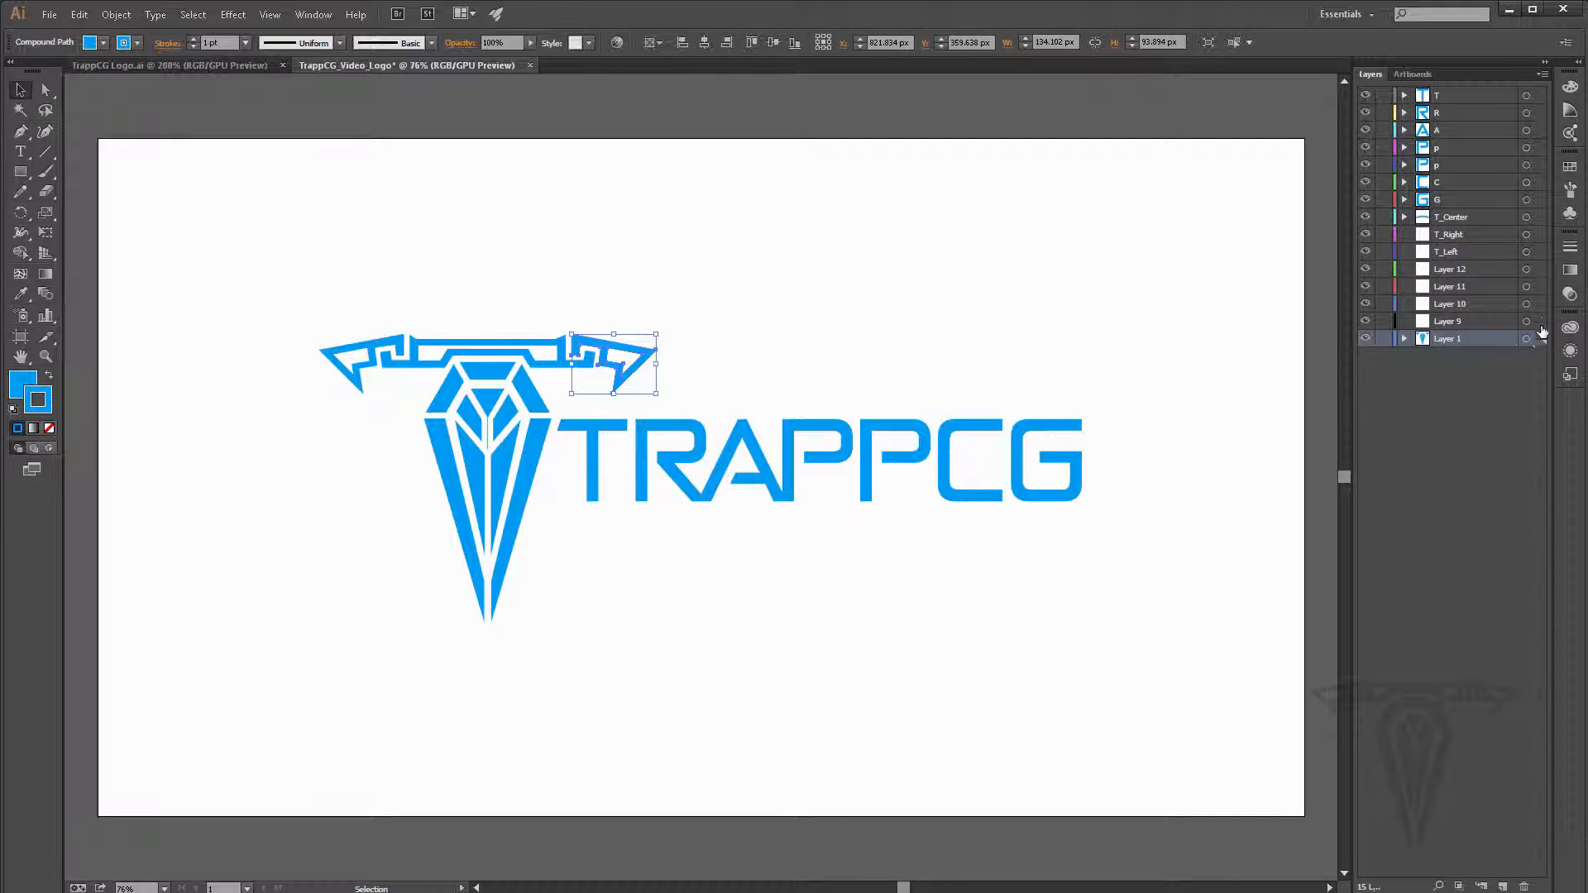
pyautogui.moveTo(1536, 241); pyautogui.dragTo(1537, 235)
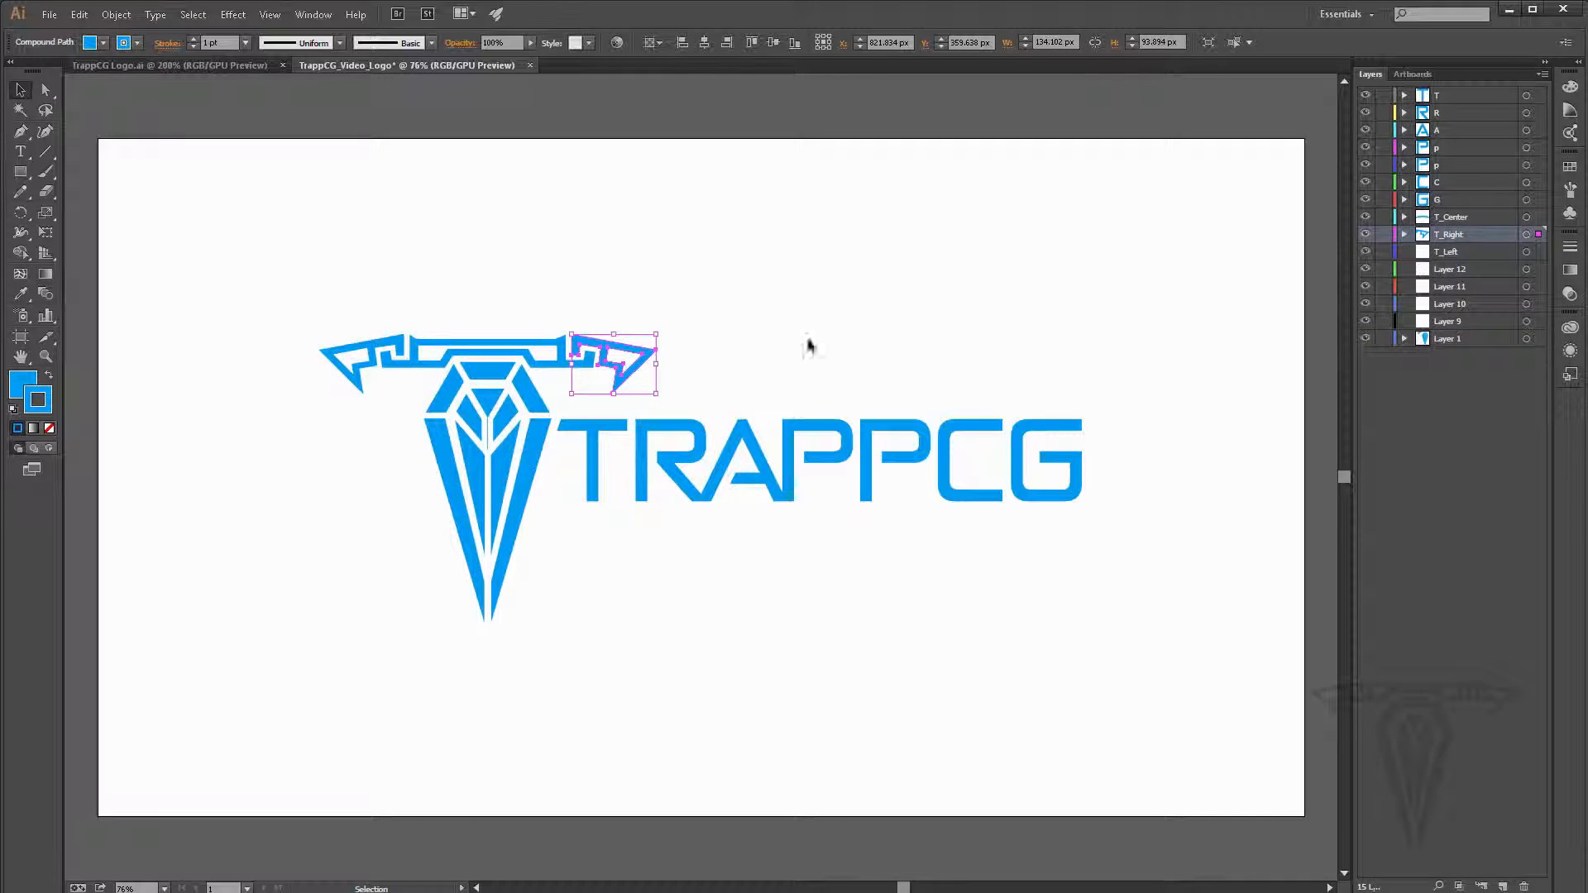
pyautogui.click(347, 365)
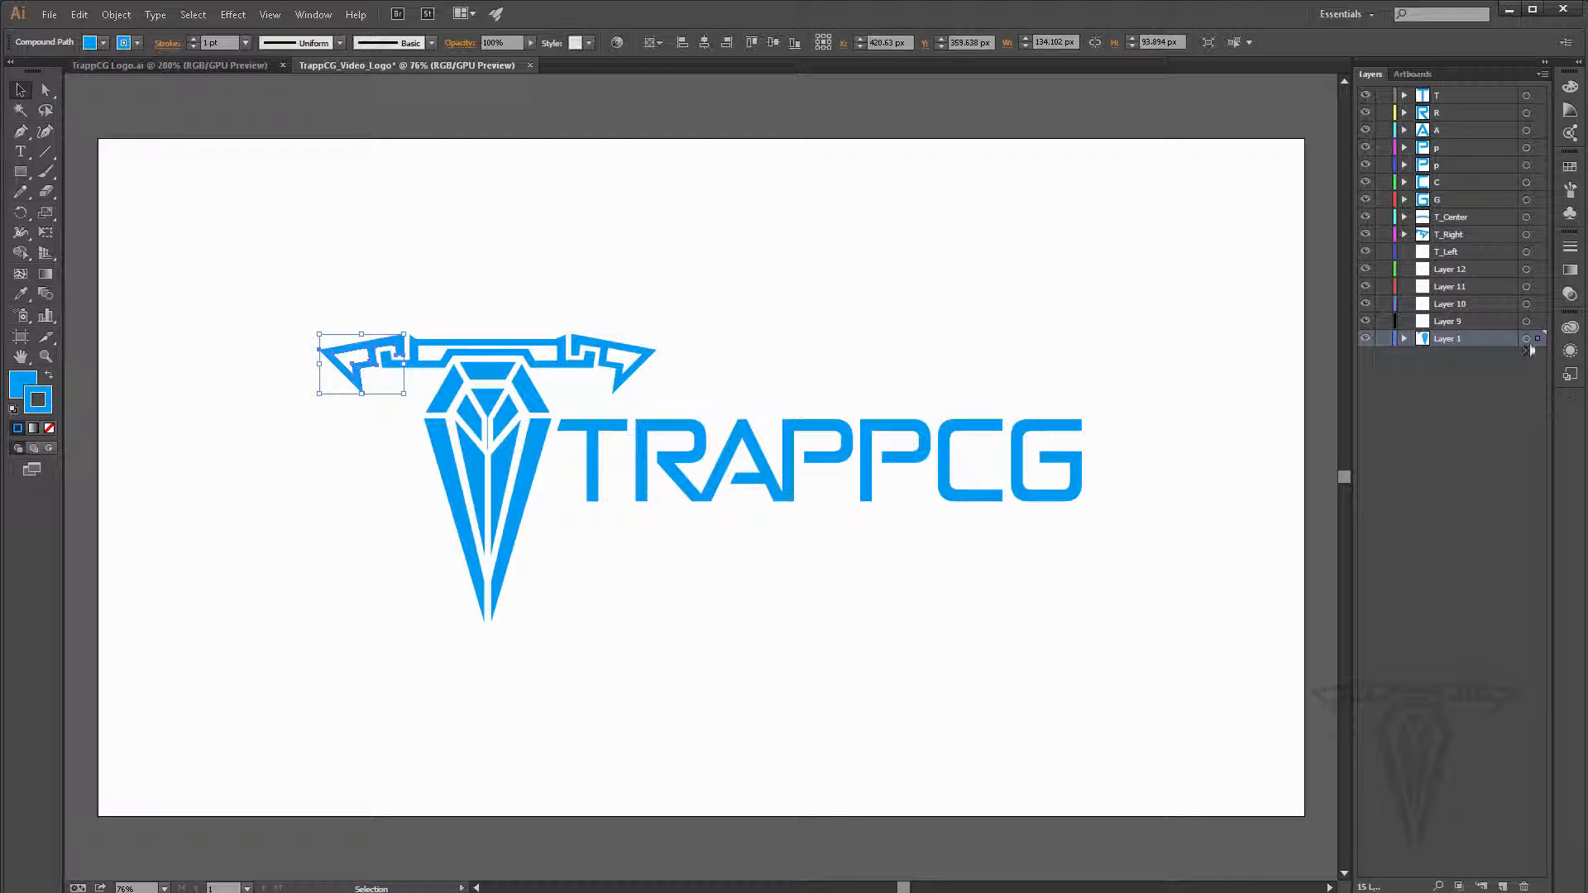
pyautogui.moveTo(1539, 341); pyautogui.dragTo(1538, 259)
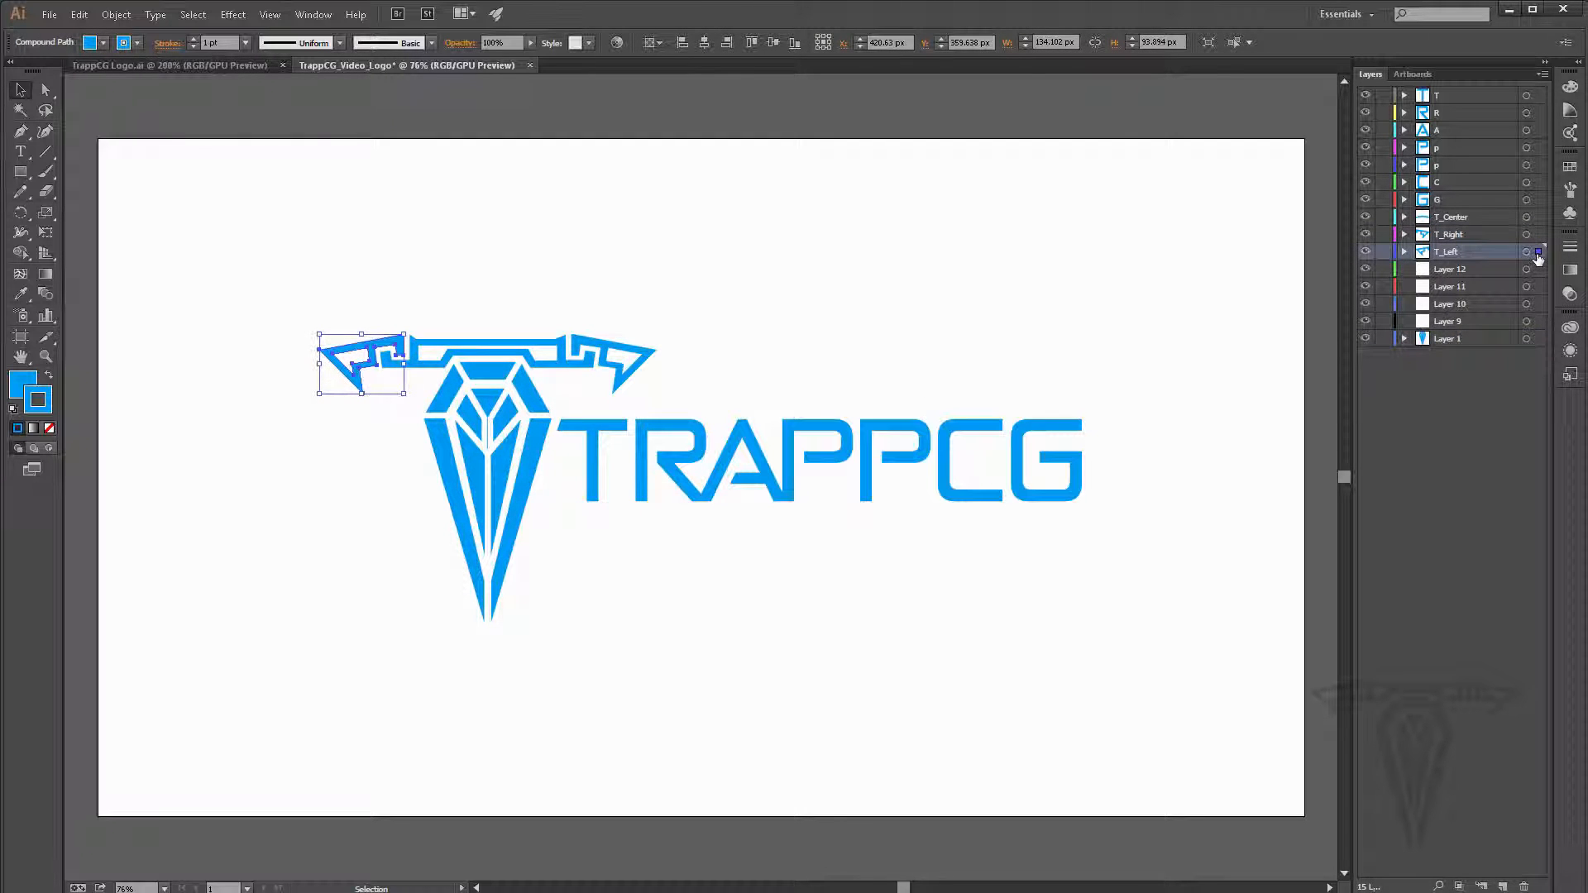
# Step: Rename Layer 12 as O_P_1 and move the trapezoid just below the crossbar onto it
pyautogui.click(483, 372)
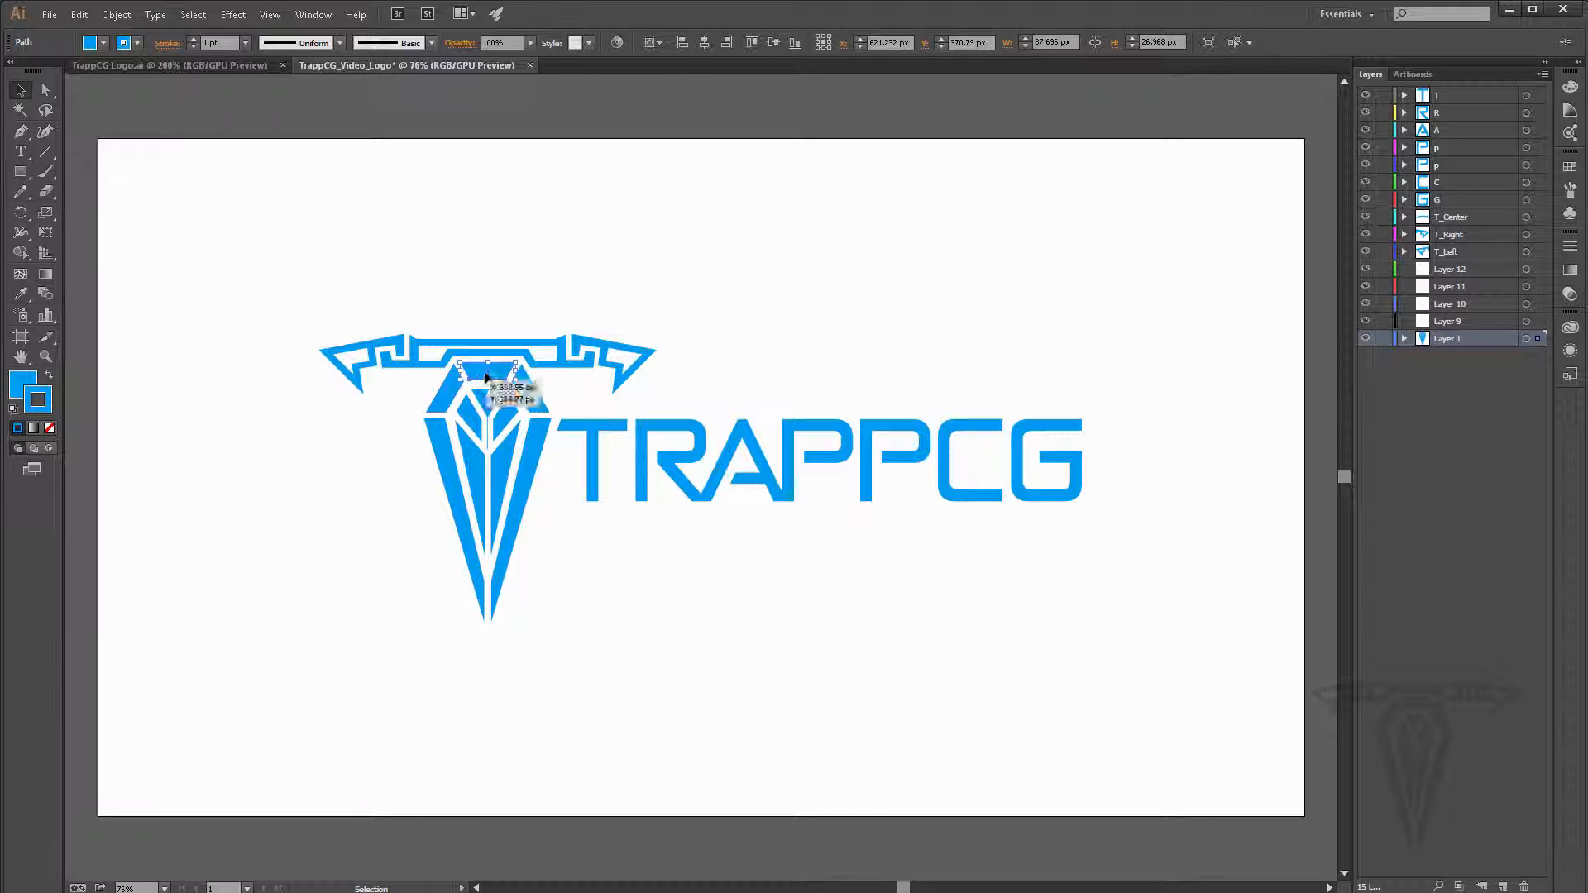
pyautogui.doubleClick(1444, 269)
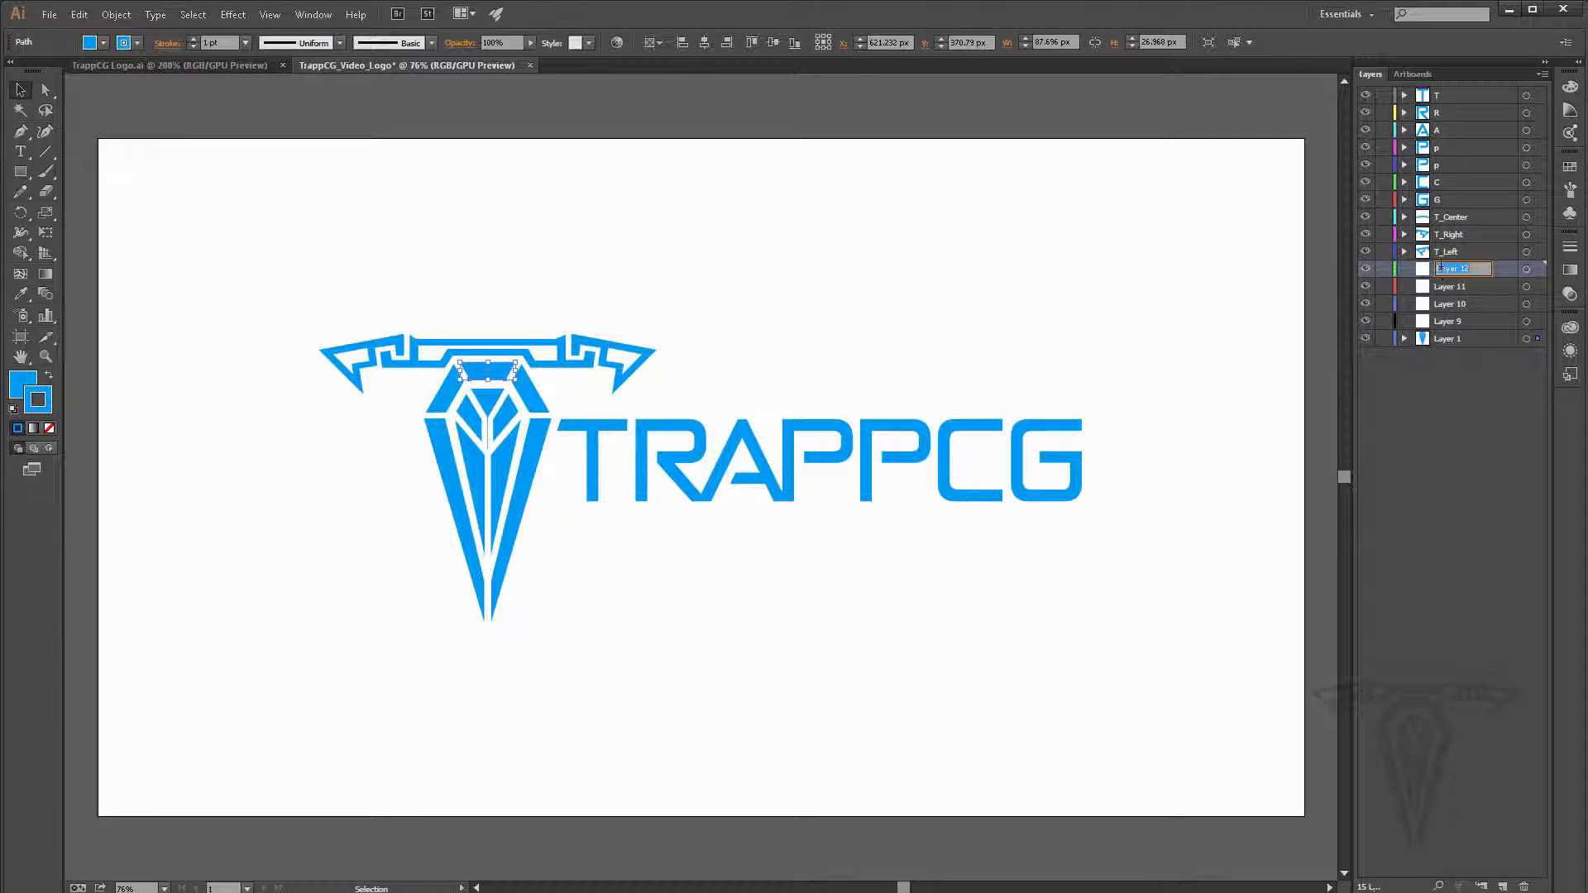
pyautogui.write('ce')
pyautogui.press('Return')
pyautogui.moveTo(1536, 284); pyautogui.dragTo(1537, 270)
# Step: Rename Layer 11 as O_P_2 and move the emblem's upper-right outer piece onto it
pyautogui.doubleClick(1443, 285)
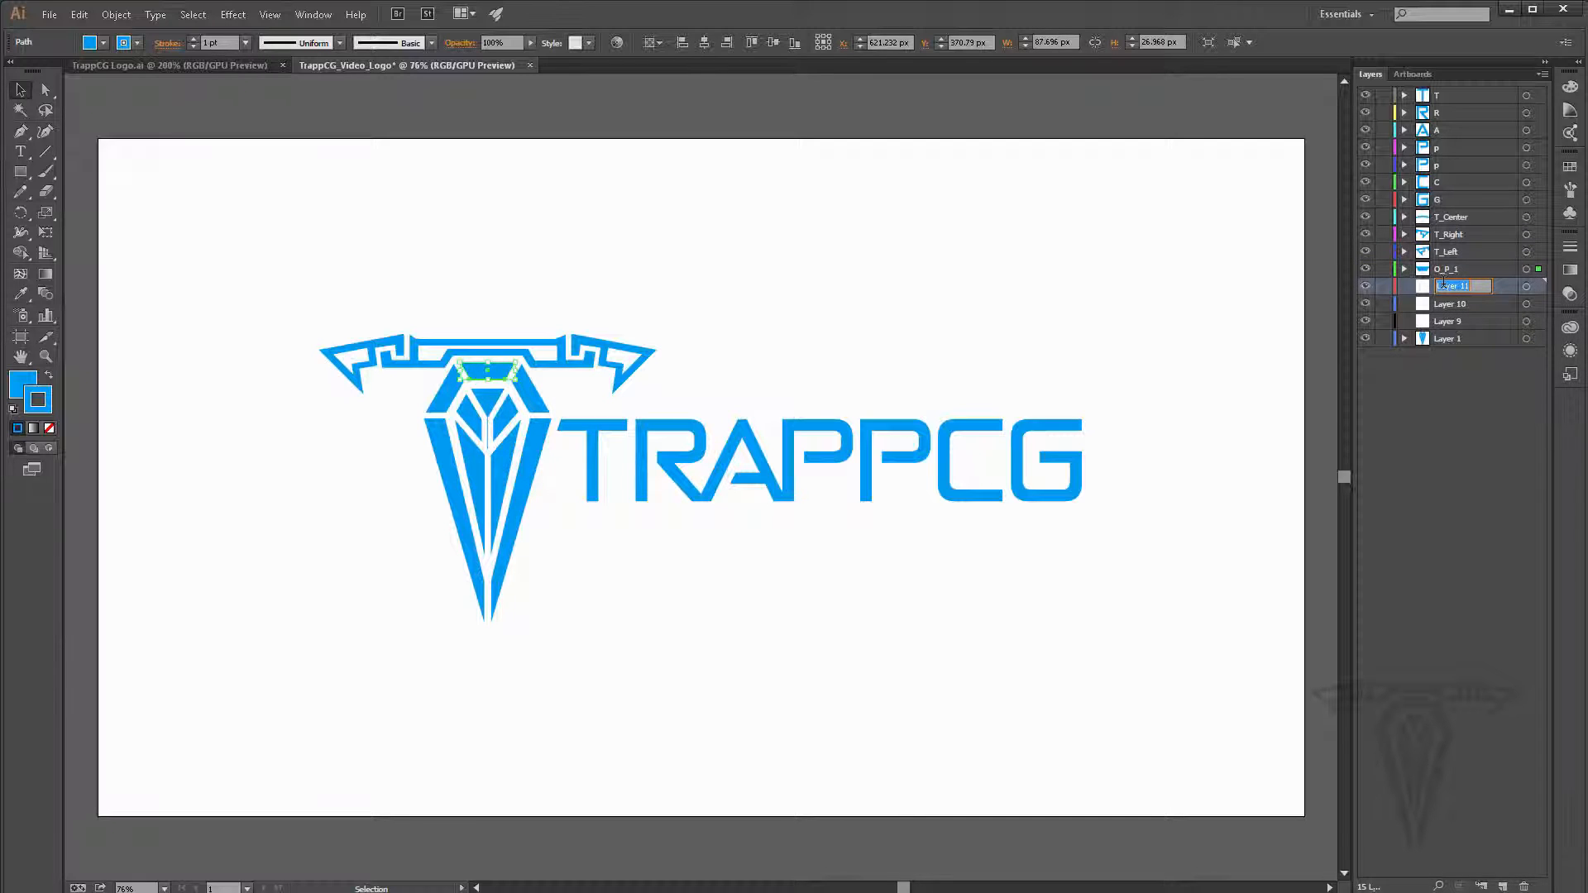
pyautogui.write('O_P_2')
pyautogui.press('Return')
pyautogui.click(527, 402)
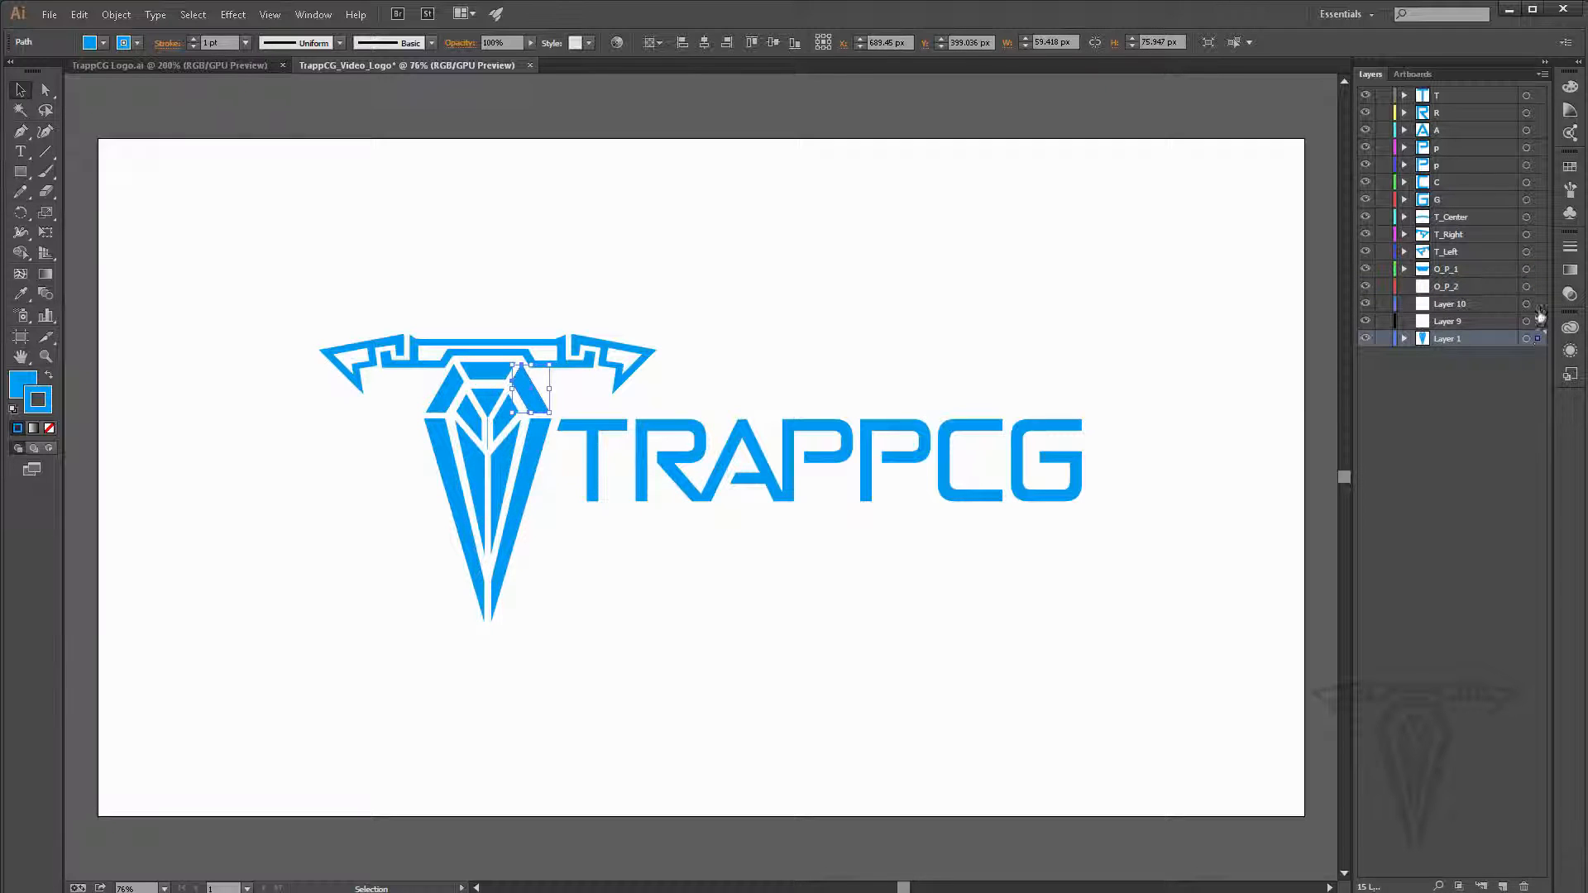
pyautogui.moveTo(1540, 316); pyautogui.dragTo(1537, 286)
# Step: Rename Layer 10 as O_P_3 and move the emblem's upper-left outer piece onto it
pyautogui.doubleClick(1453, 305)
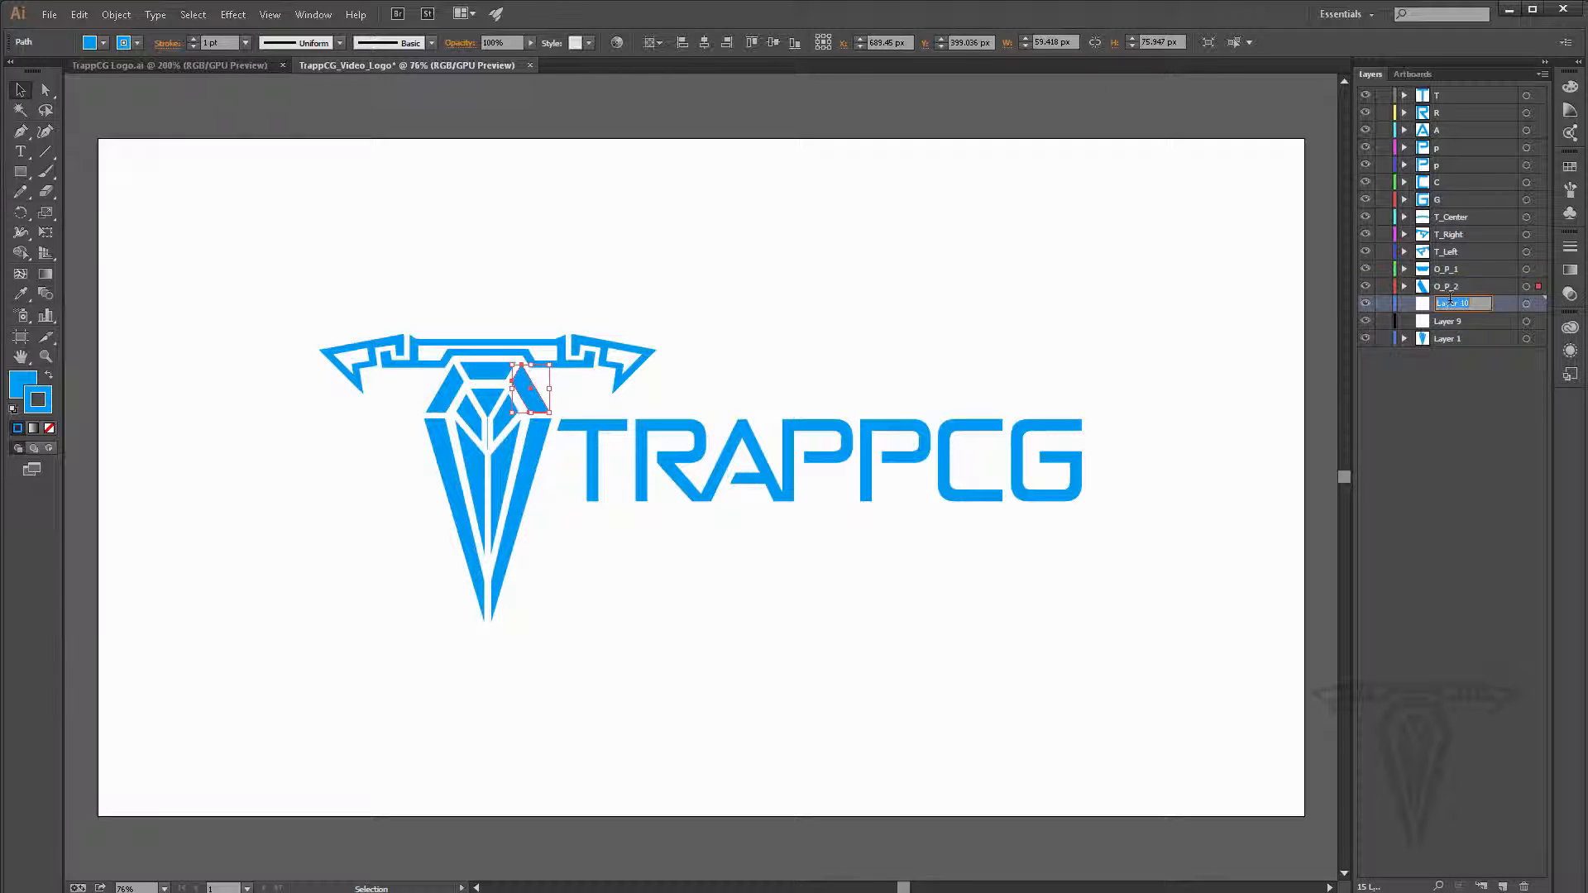
pyautogui.write('O_P_3')
pyautogui.press('Return')
pyautogui.click(425, 388)
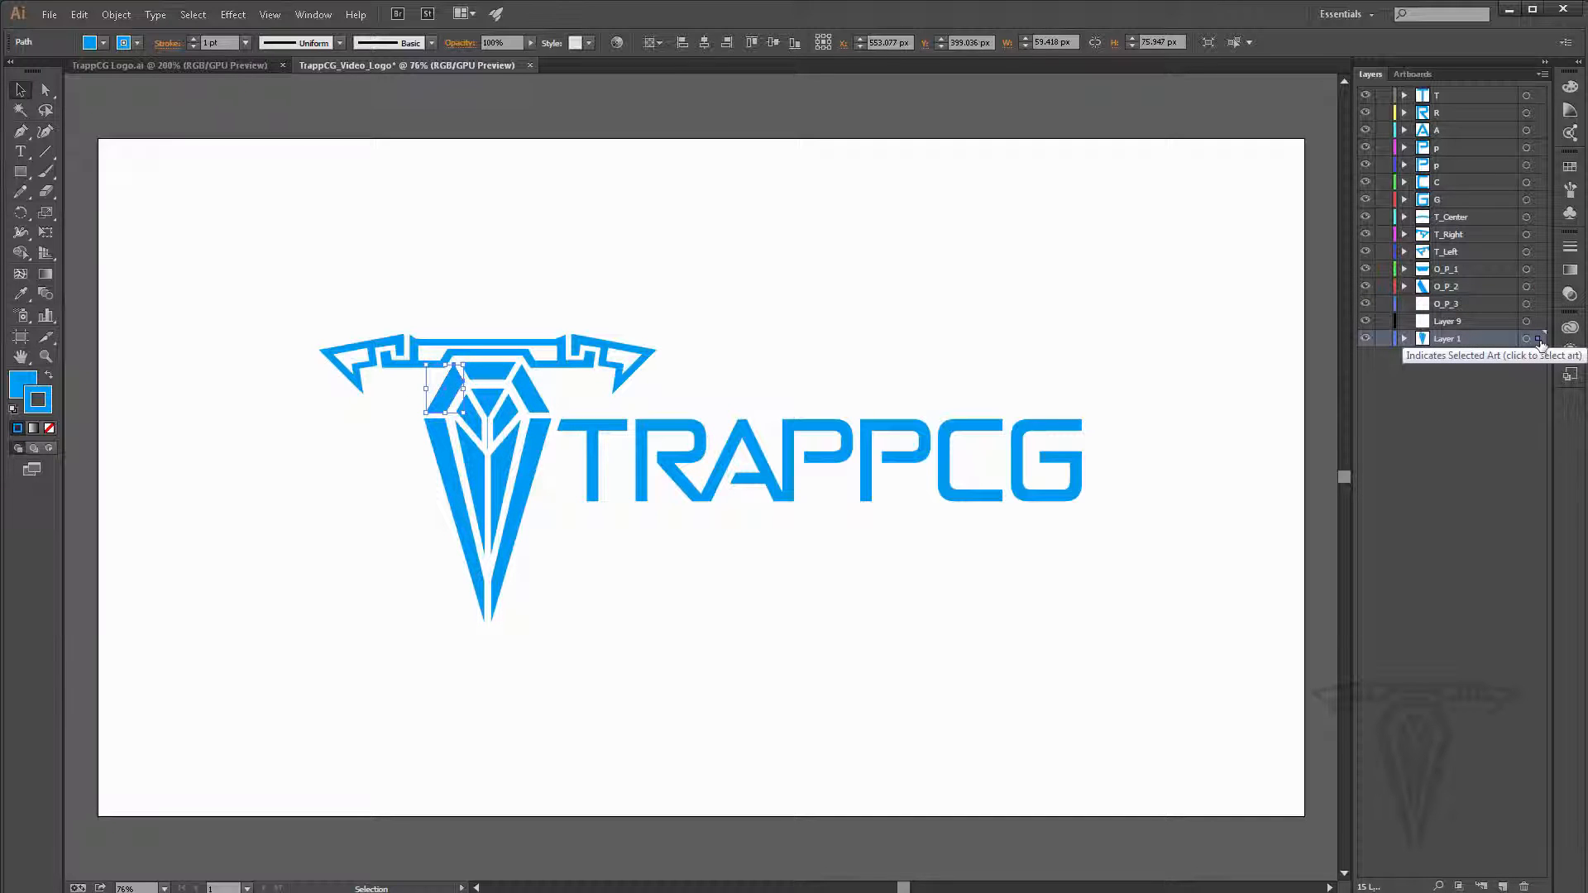
pyautogui.moveTo(1539, 341); pyautogui.dragTo(1537, 304)
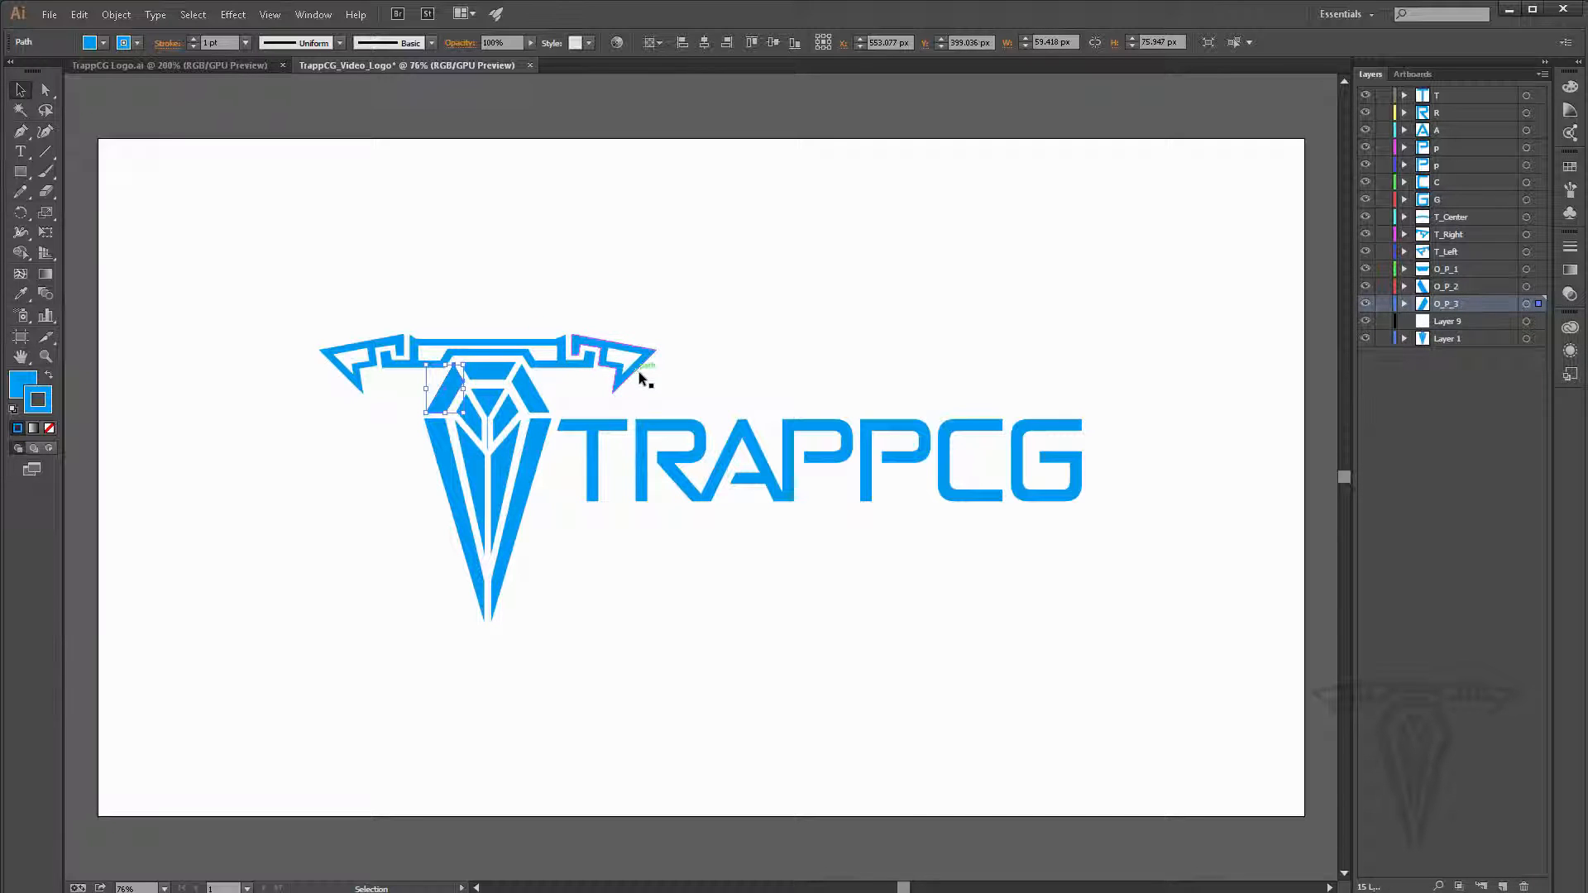
# Step: Add three new empty layers directly above Layer 9
pyautogui.click(1452, 322)
pyautogui.click(1501, 886)
pyautogui.click(1502, 885)
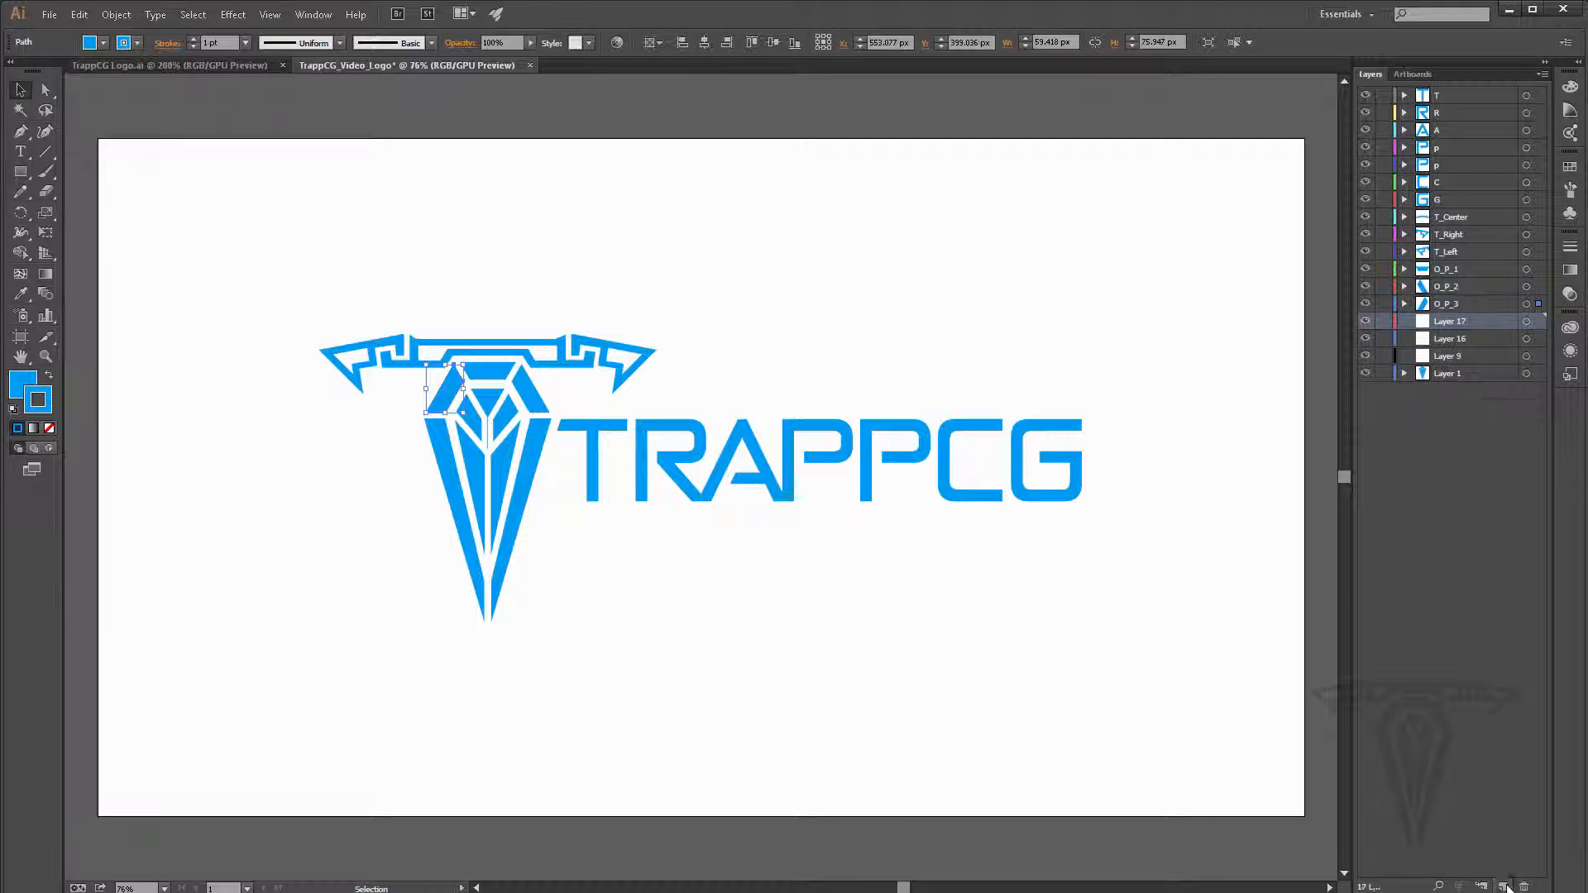
pyautogui.click(1502, 886)
# Step: Rename Layer 18 as O_P_4 and move the emblem's long lower-right outer piece onto it
pyautogui.click(1536, 394)
pyautogui.doubleClick(1457, 319)
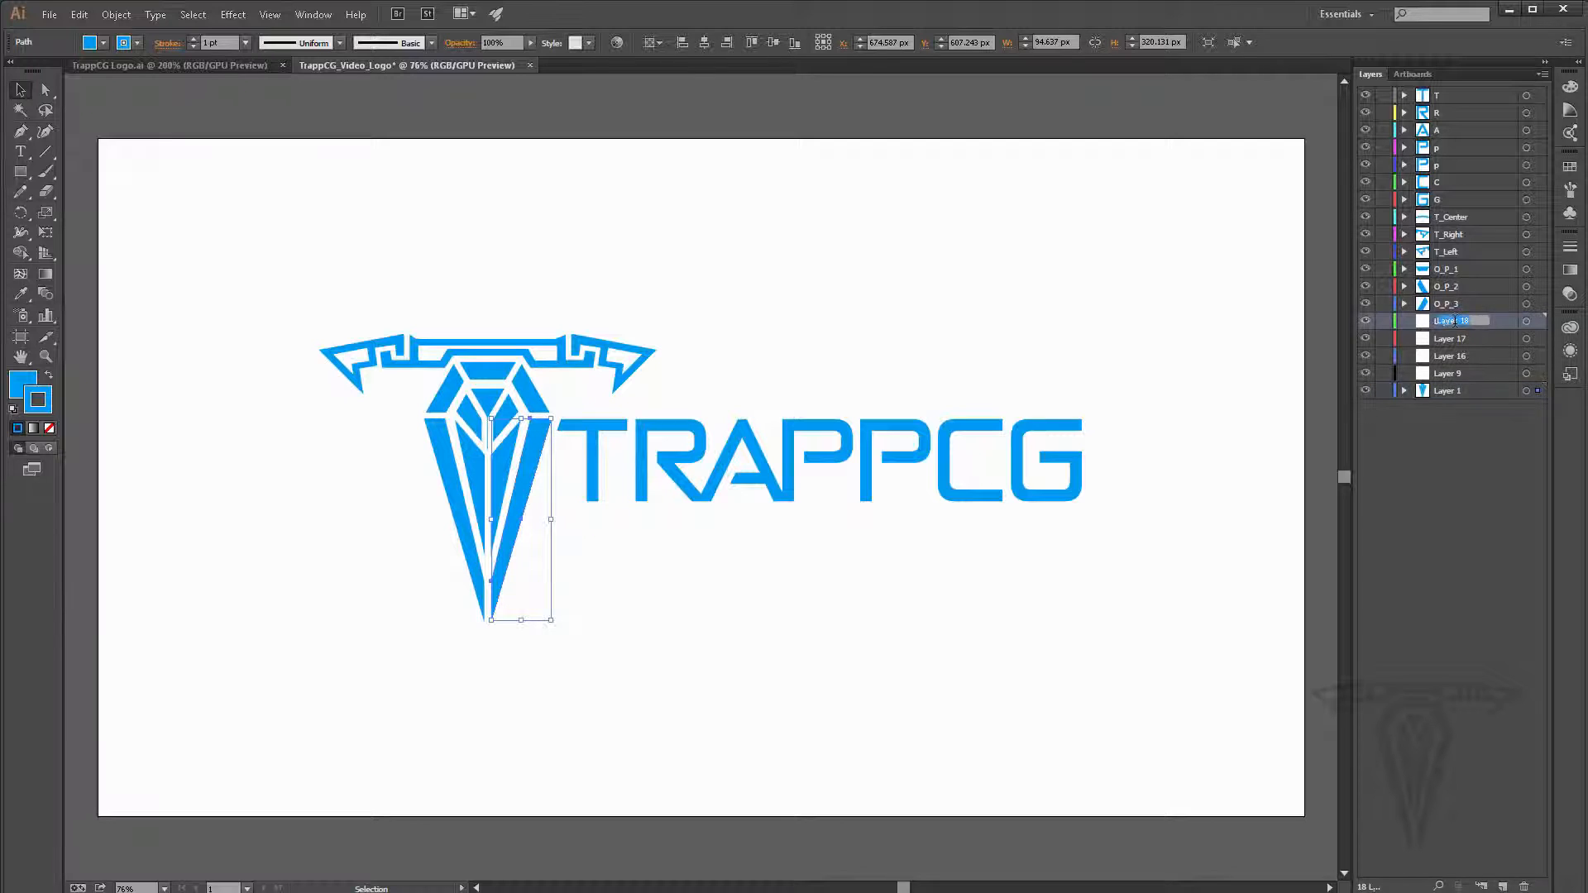
pyautogui.write('OP')
pyautogui.write('_4')
pyautogui.press('Return')
pyautogui.moveTo(1537, 391); pyautogui.dragTo(1538, 324)
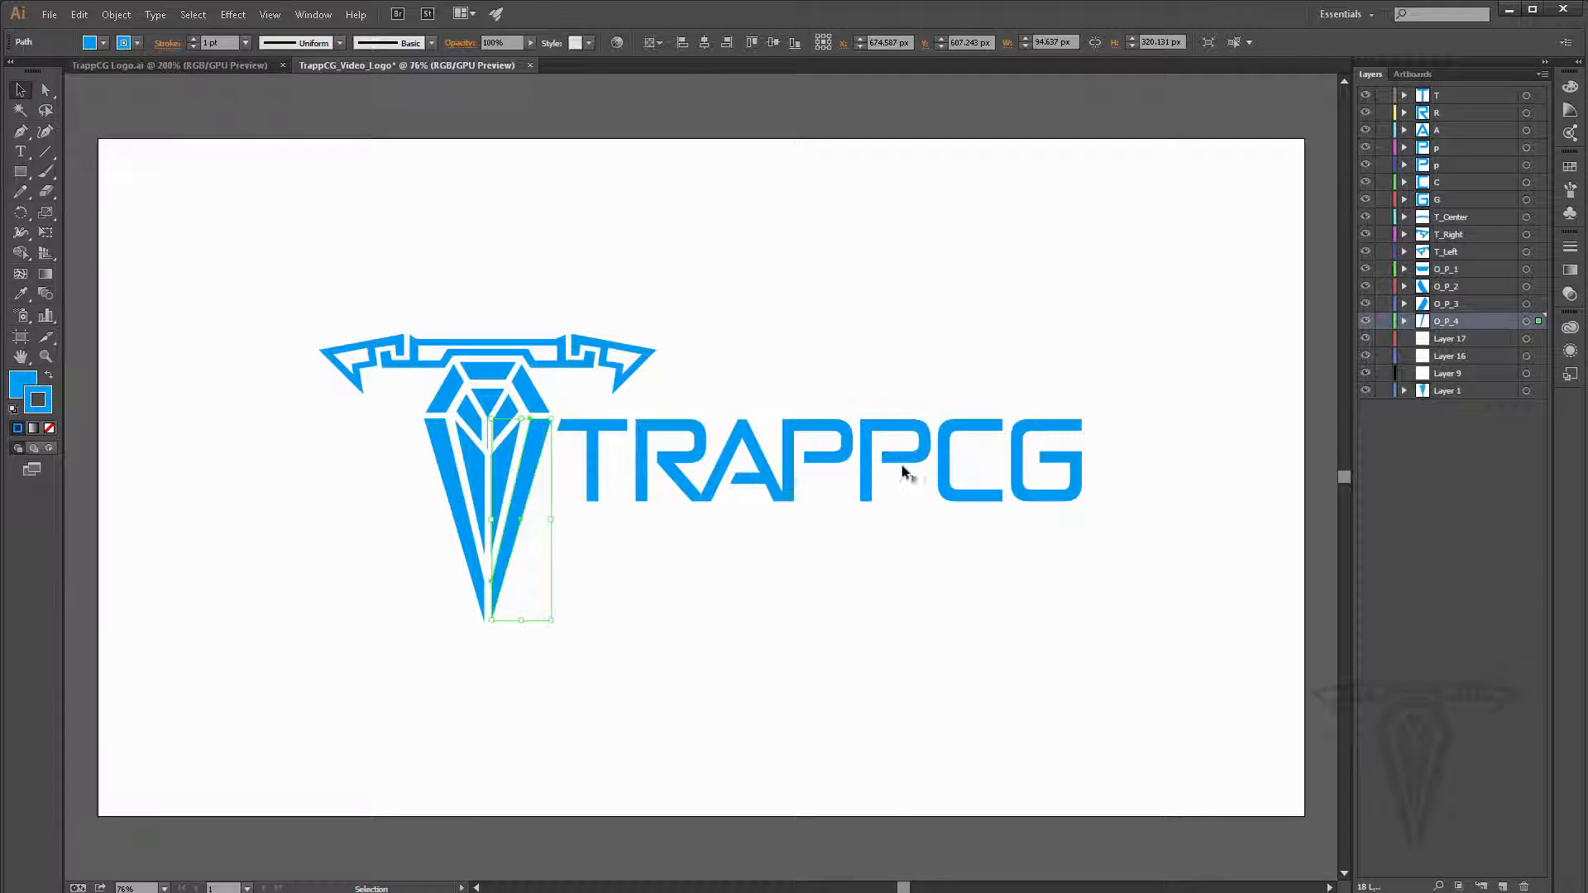
# Step: Rename Layer 17 as O_P_5 and move the emblem's long lower-left outer piece onto it
pyautogui.click(440, 450)
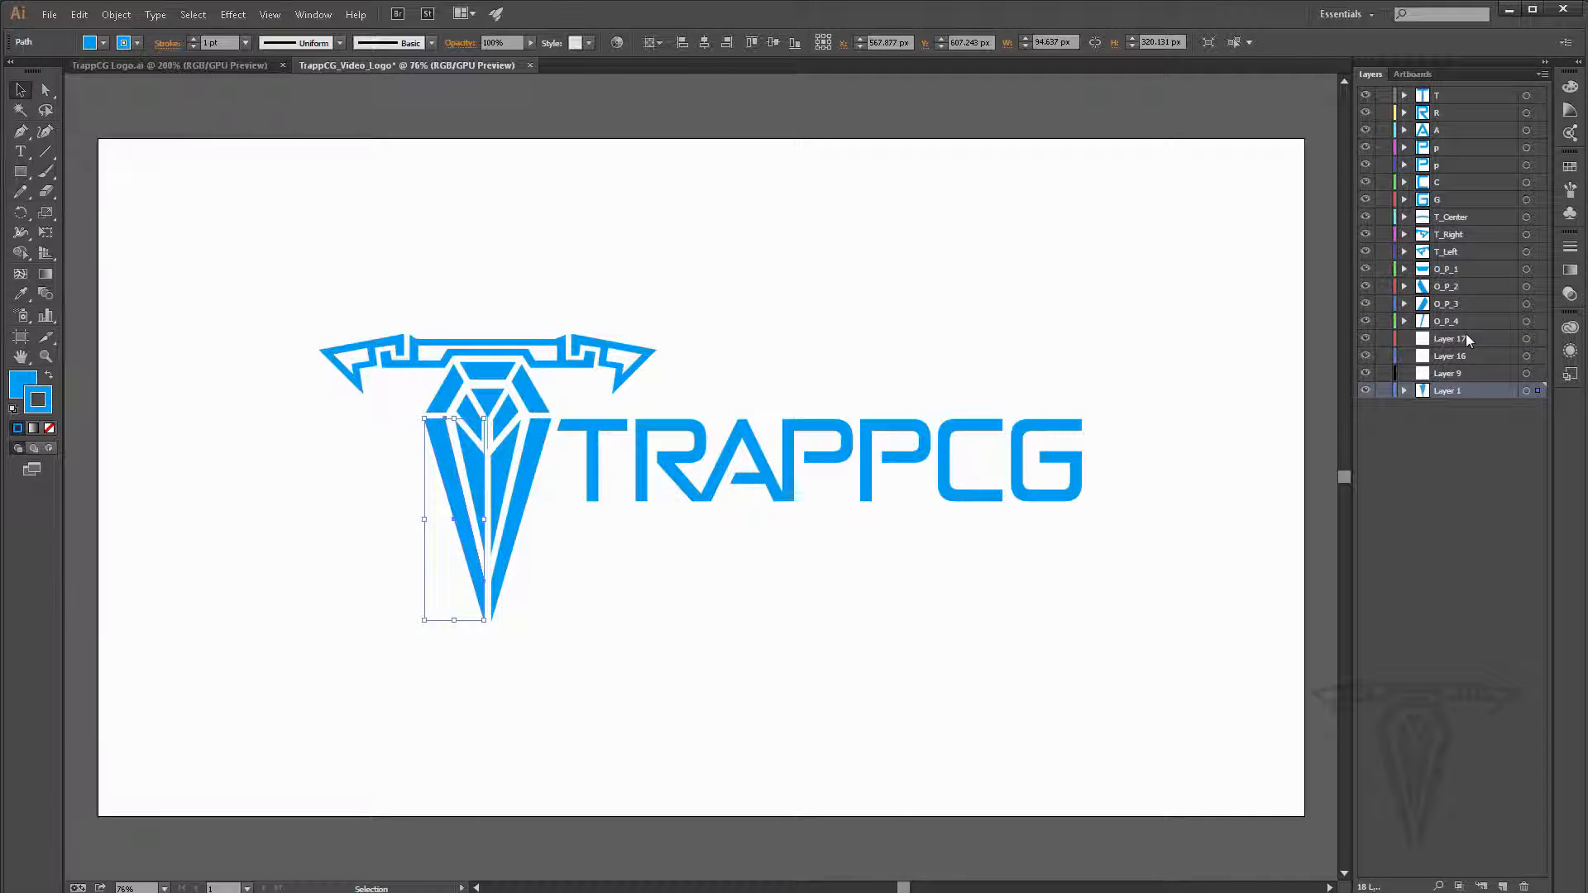
pyautogui.doubleClick(1445, 338)
pyautogui.write('O_P_5')
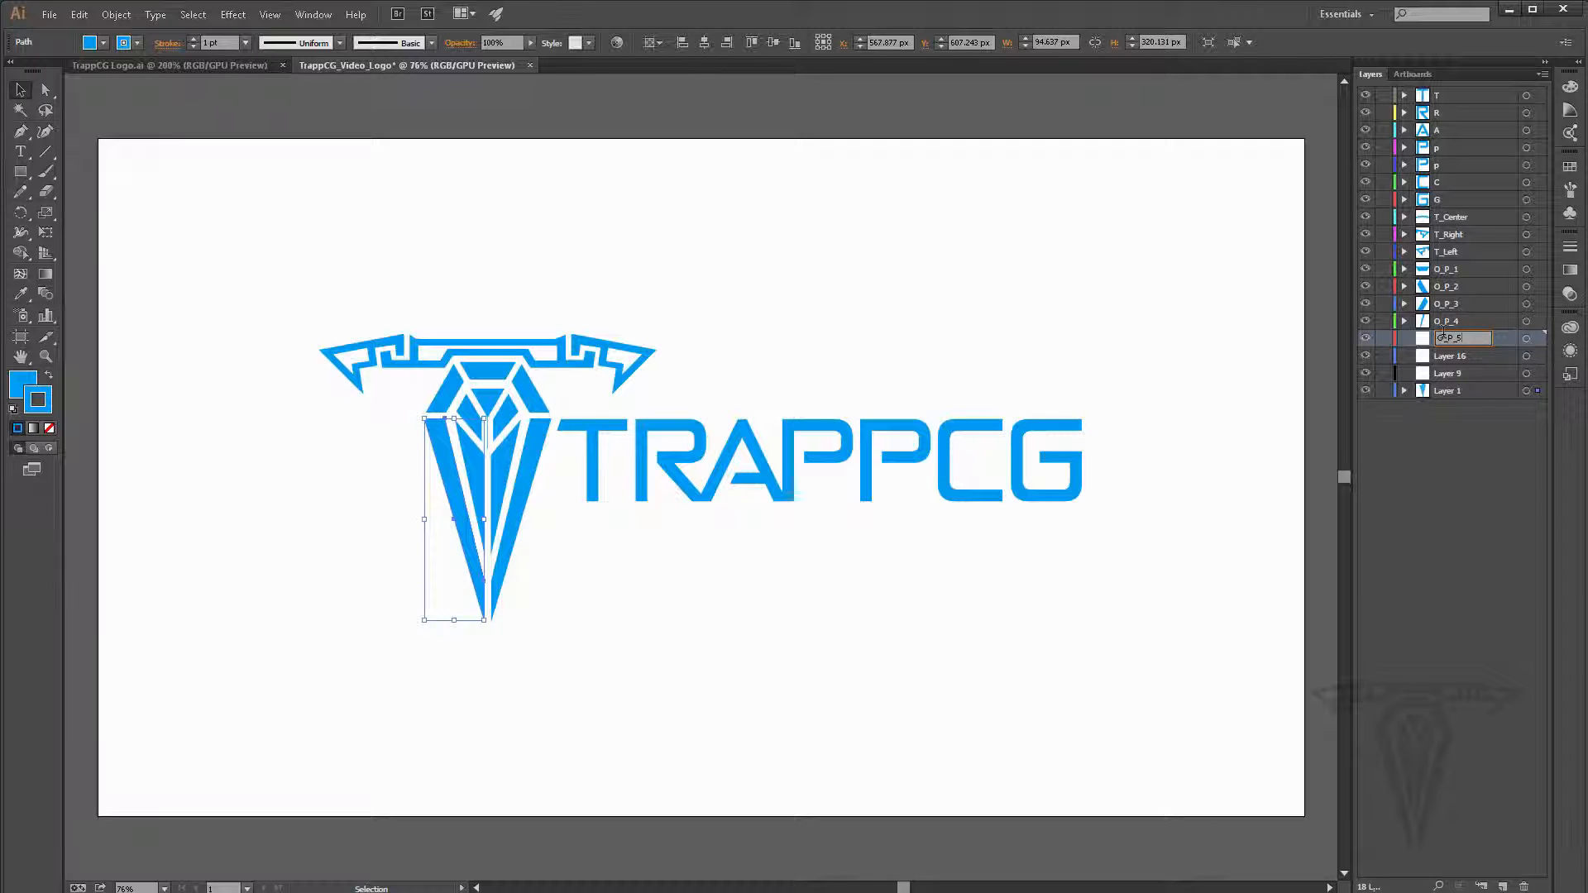
pyautogui.press('Return')
pyautogui.moveTo(1538, 361); pyautogui.dragTo(1537, 338)
# Step: Add two more empty layers directly above Layer 1
pyautogui.click(1460, 390)
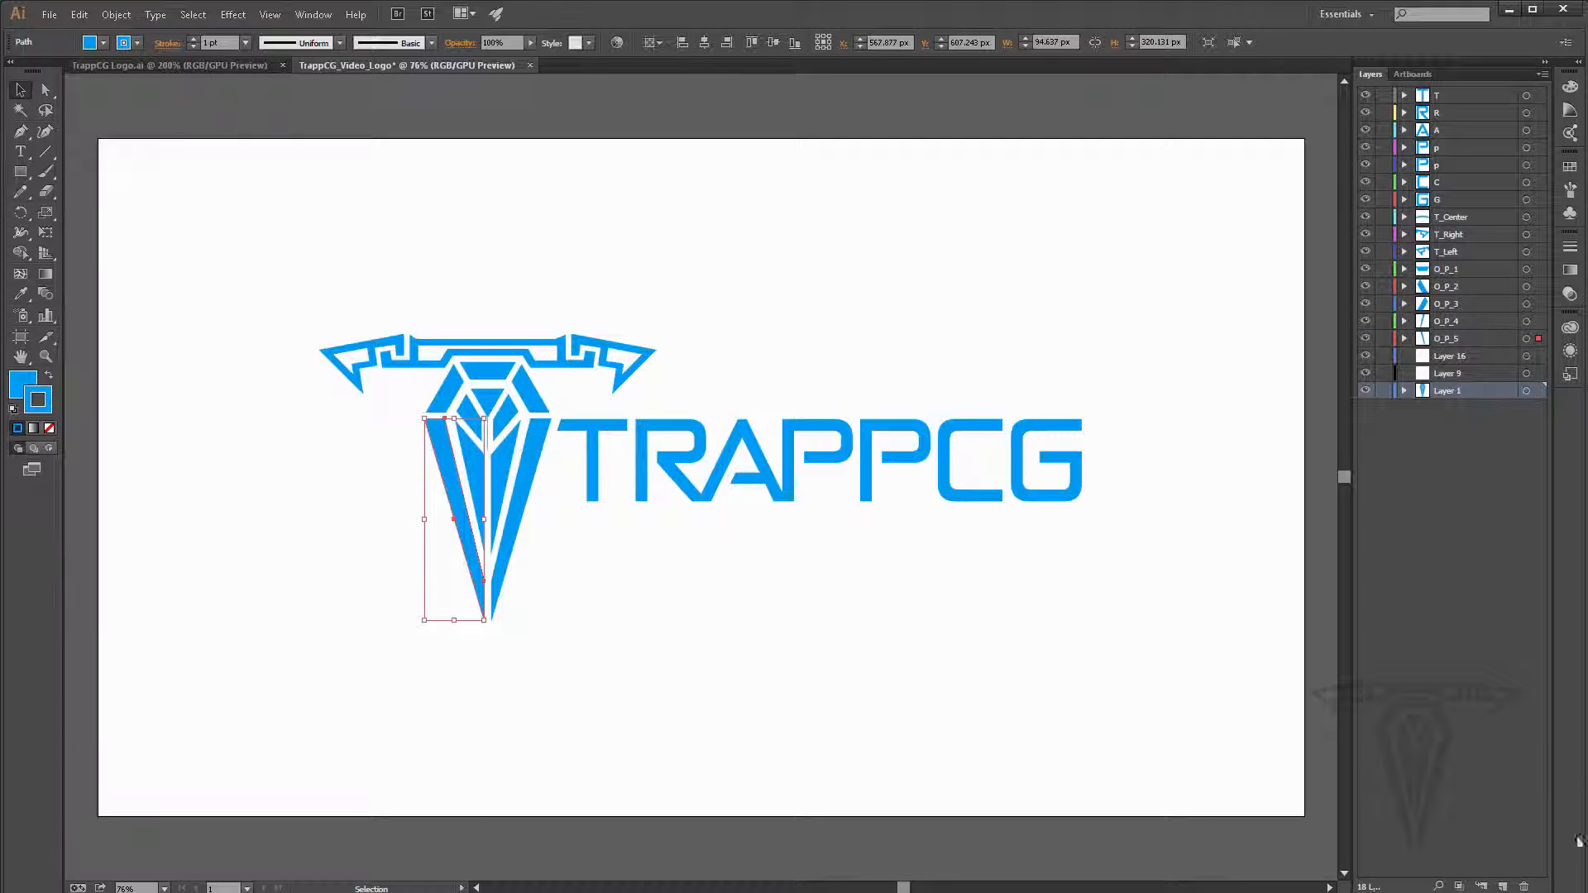
pyautogui.click(1502, 885)
pyautogui.click(1503, 886)
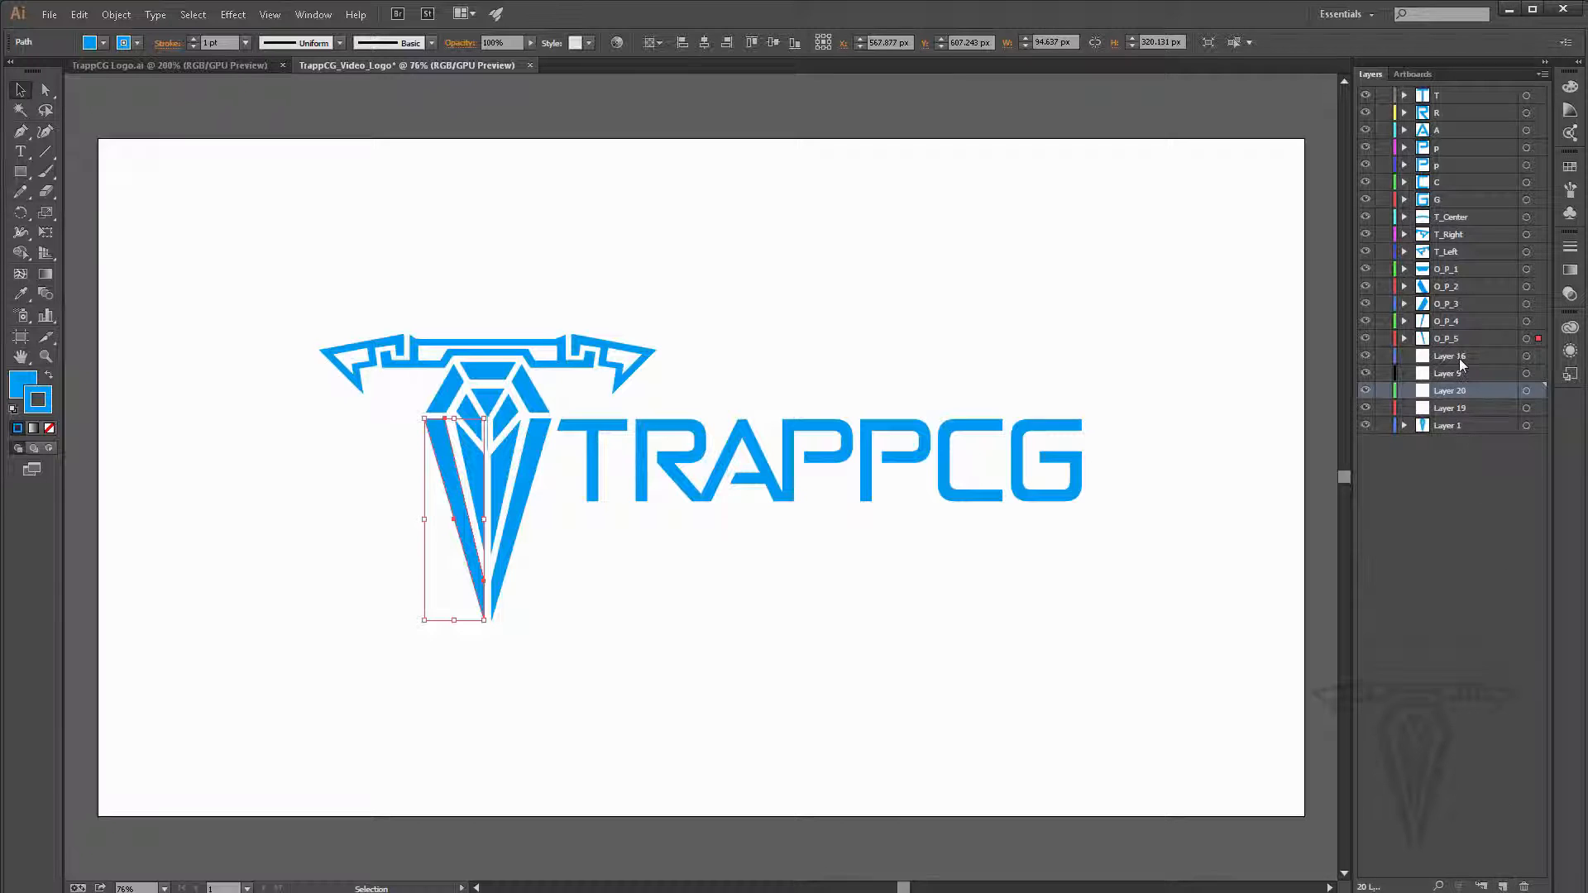
# Step: Move the emblem's upper-center inner piece onto Layer 16 and rename that layer I_P_1
pyautogui.click(491, 411)
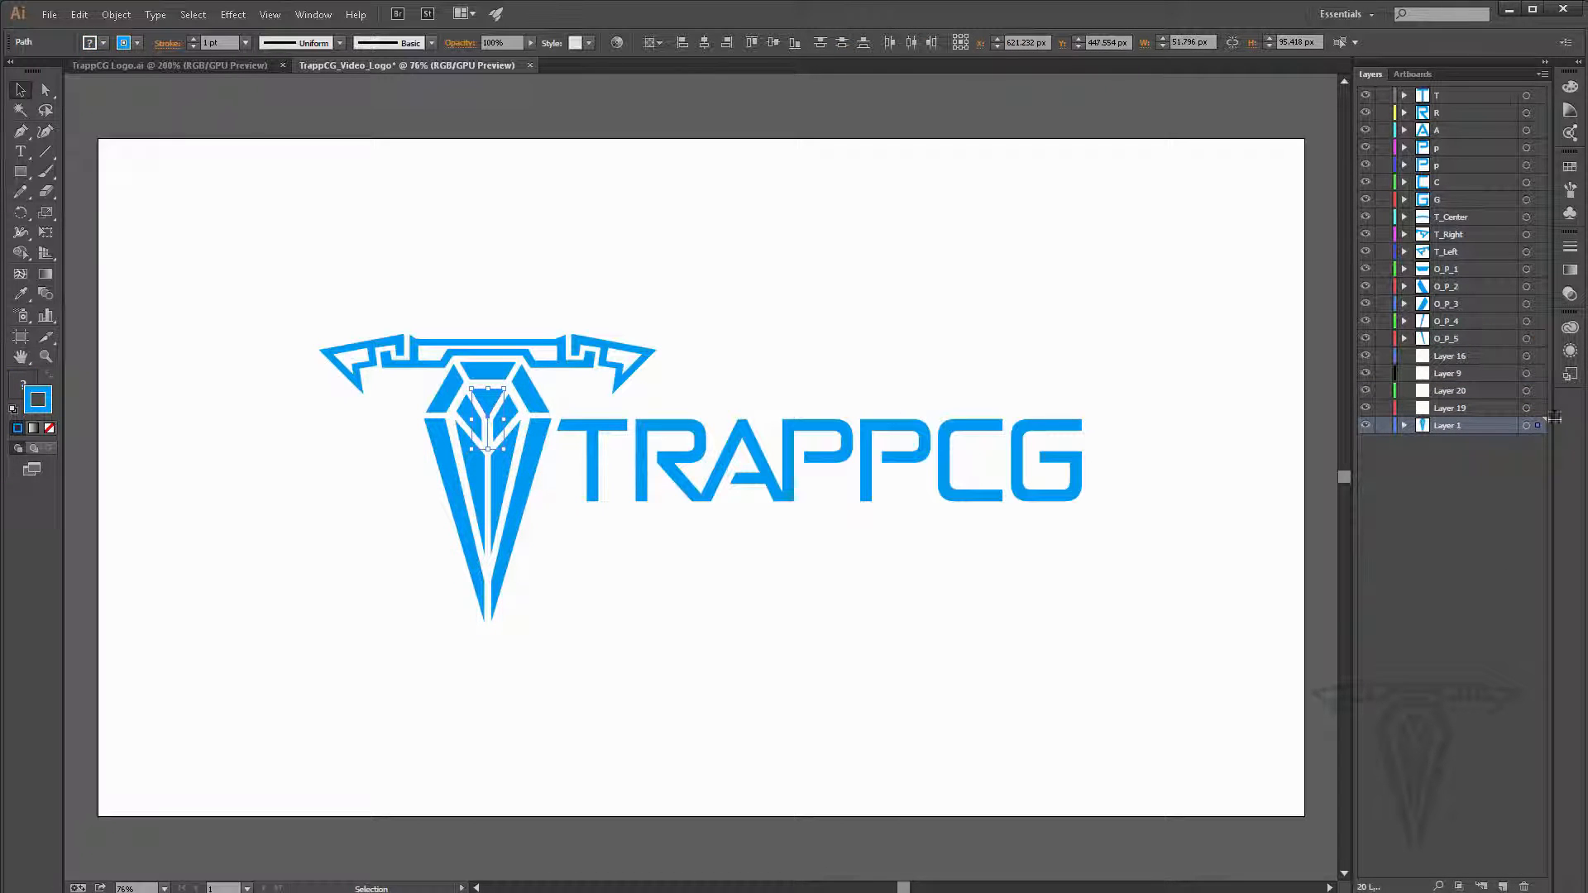
pyautogui.moveTo(1537, 425); pyautogui.dragTo(1537, 356)
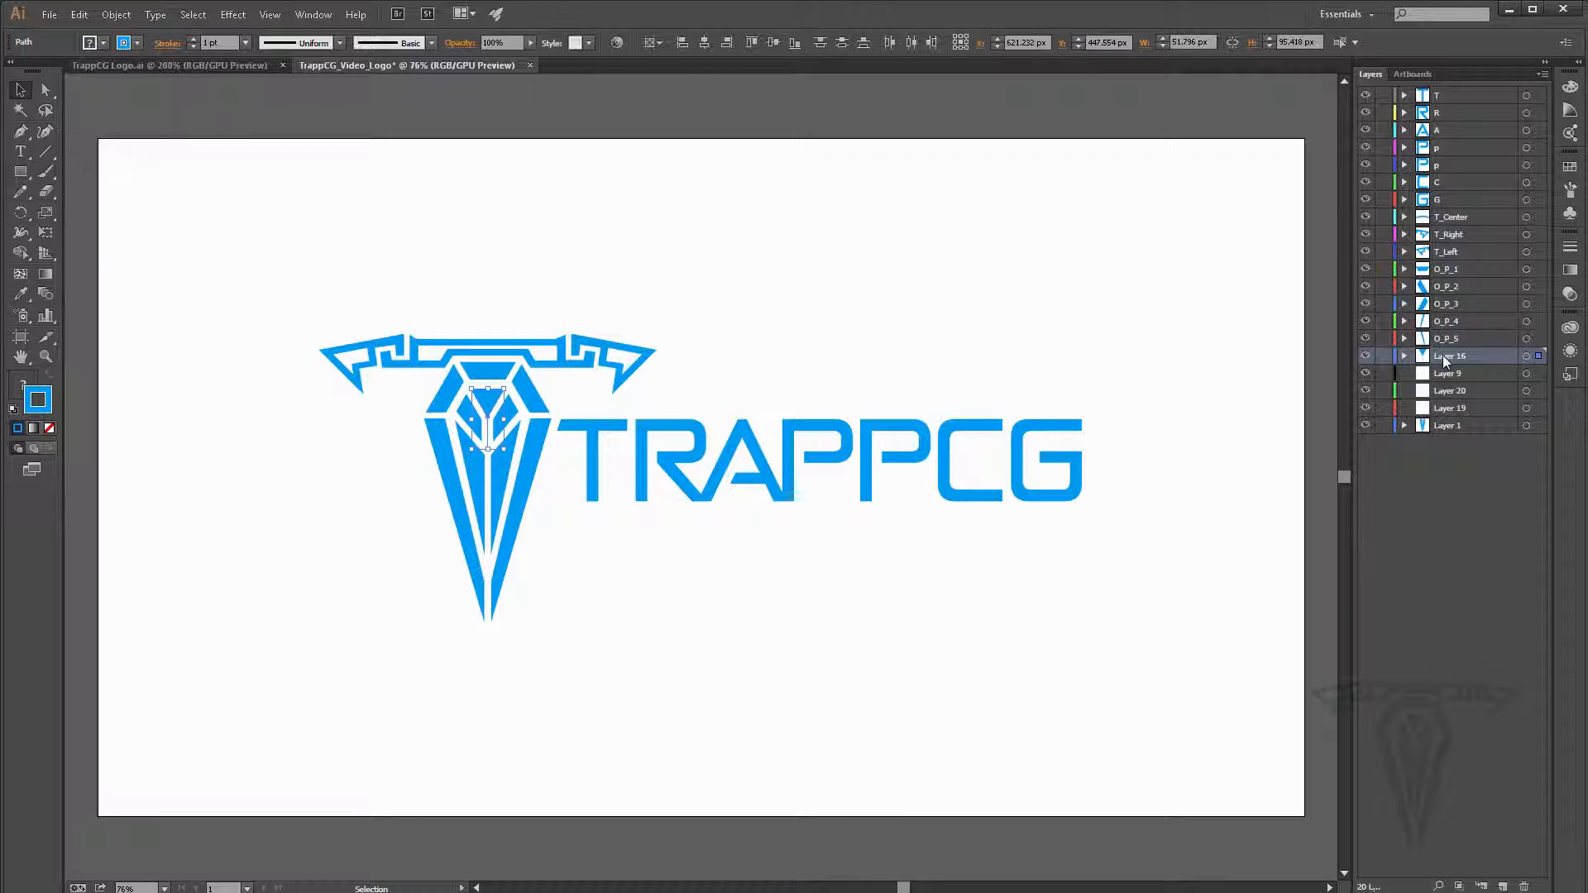
pyautogui.doubleClick(1439, 355)
pyautogui.press('BackSpace')
pyautogui.press('Return')
pyautogui.doubleClick(1440, 354)
# Step: Rename Layer 9 as I_P_2, Layer 20 as I_P_3, Layer 19 as I_P_4 and Layer 1 as I_P_5
pyautogui.doubleClick(1443, 373)
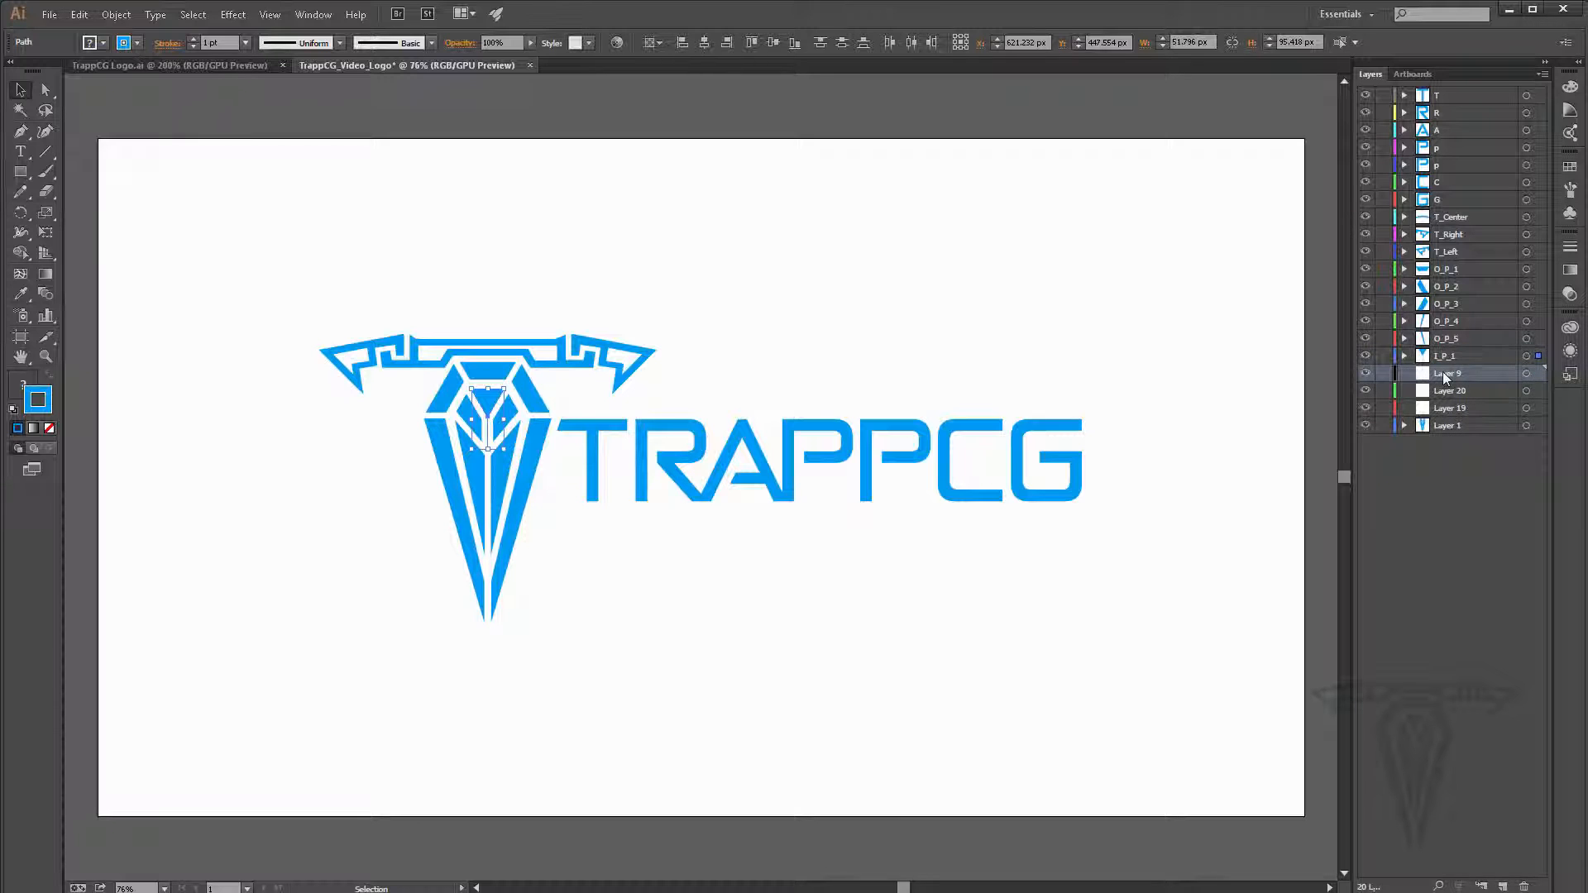
pyautogui.write('I_P_2')
pyautogui.doubleClick(1449, 389)
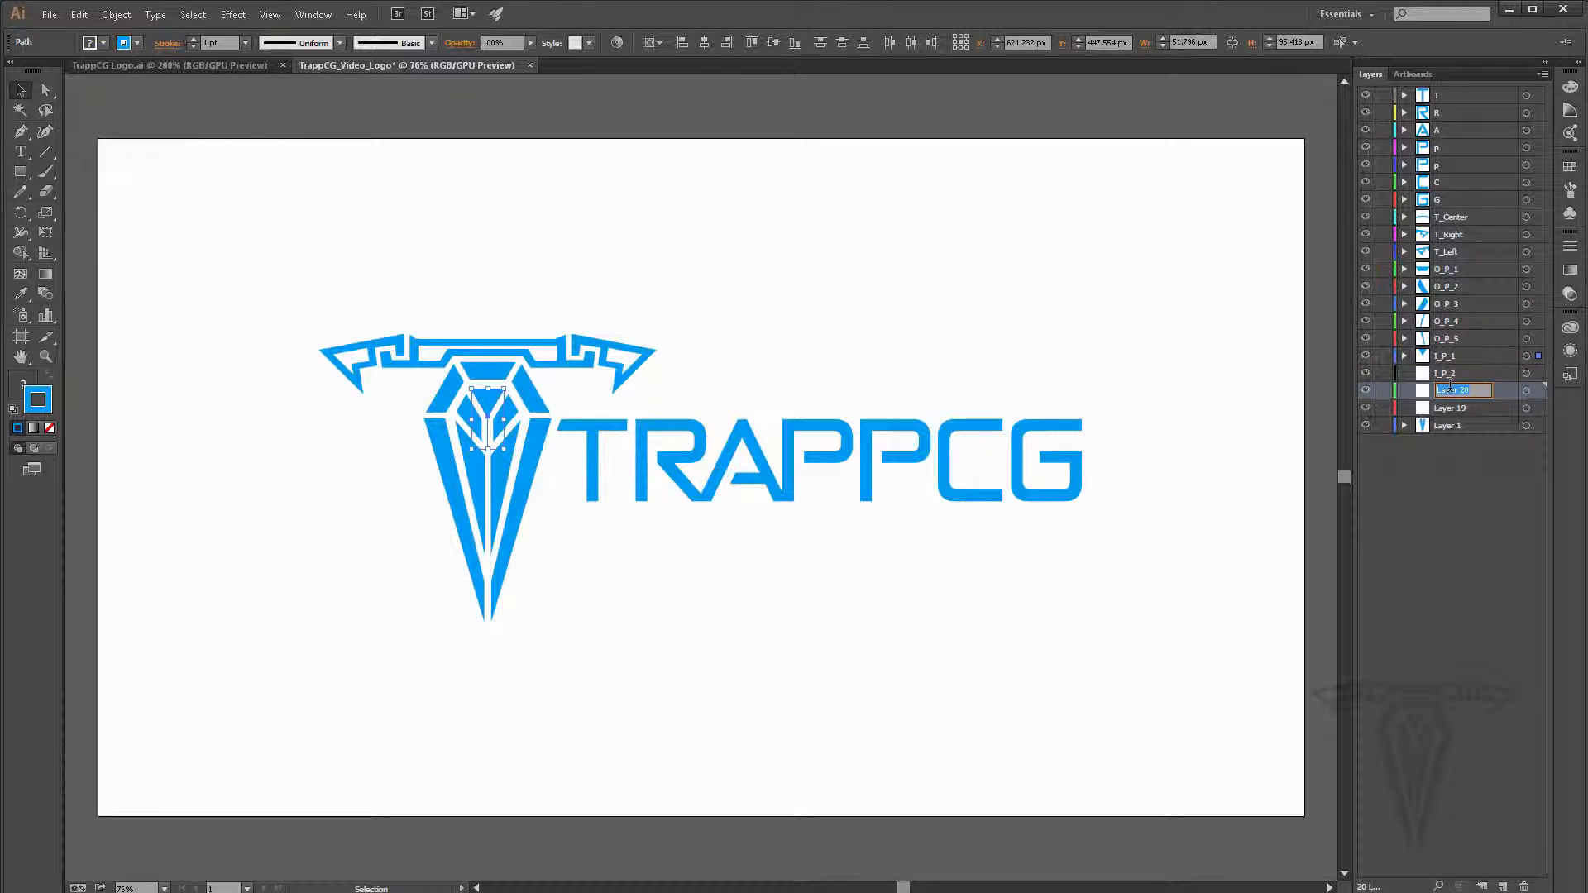
pyautogui.write('I_P_3')
pyautogui.press('Return')
pyautogui.doubleClick(1448, 407)
pyautogui.write('I_P_')
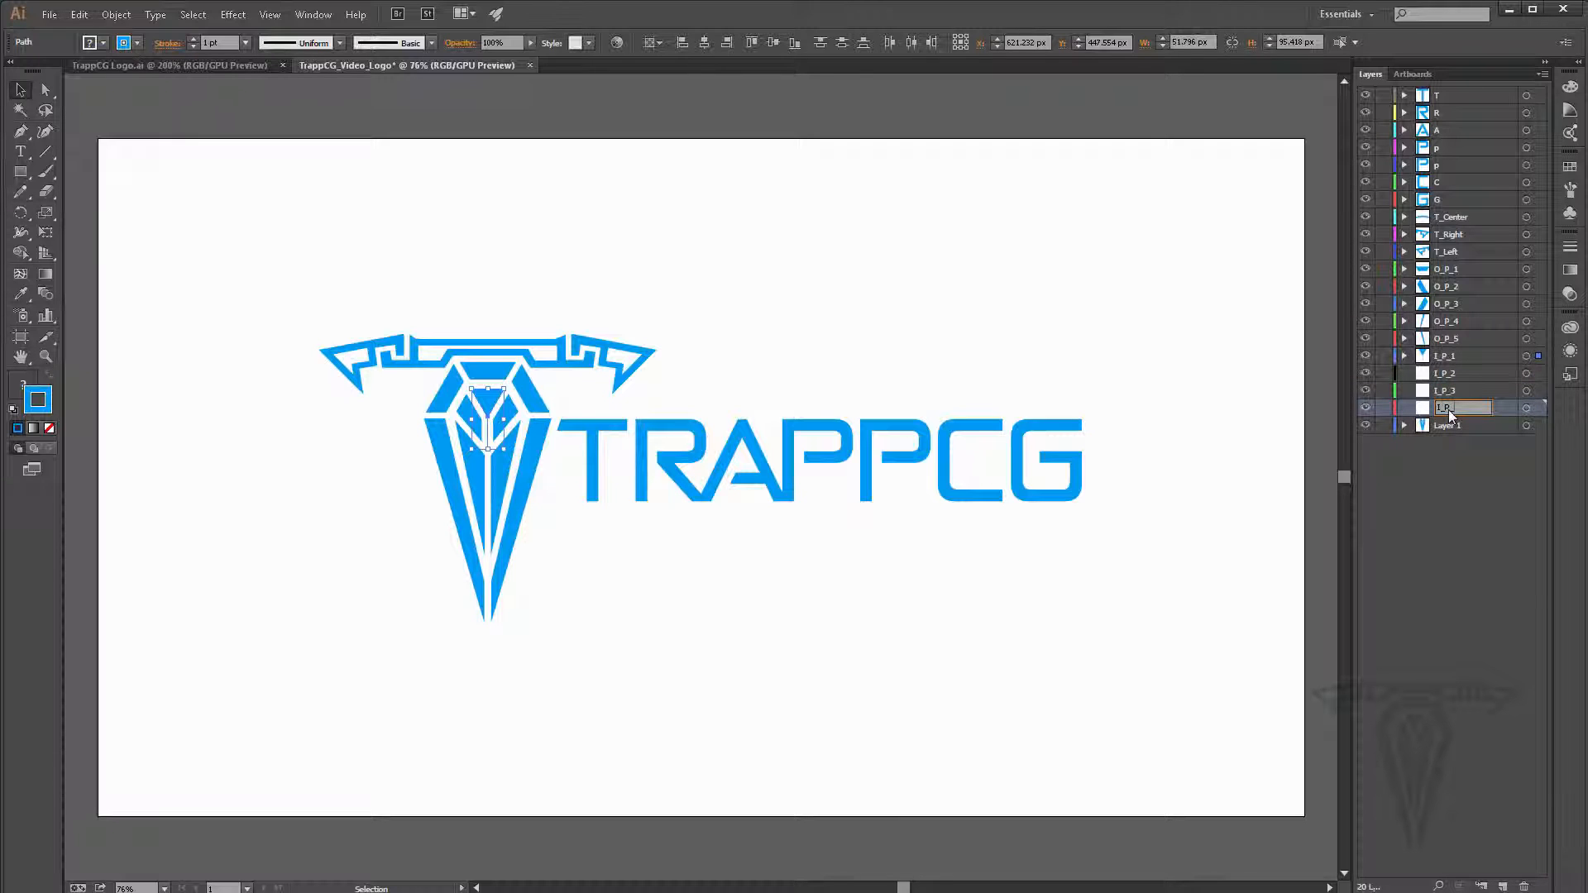
pyautogui.press('Return')
pyautogui.doubleClick(1449, 424)
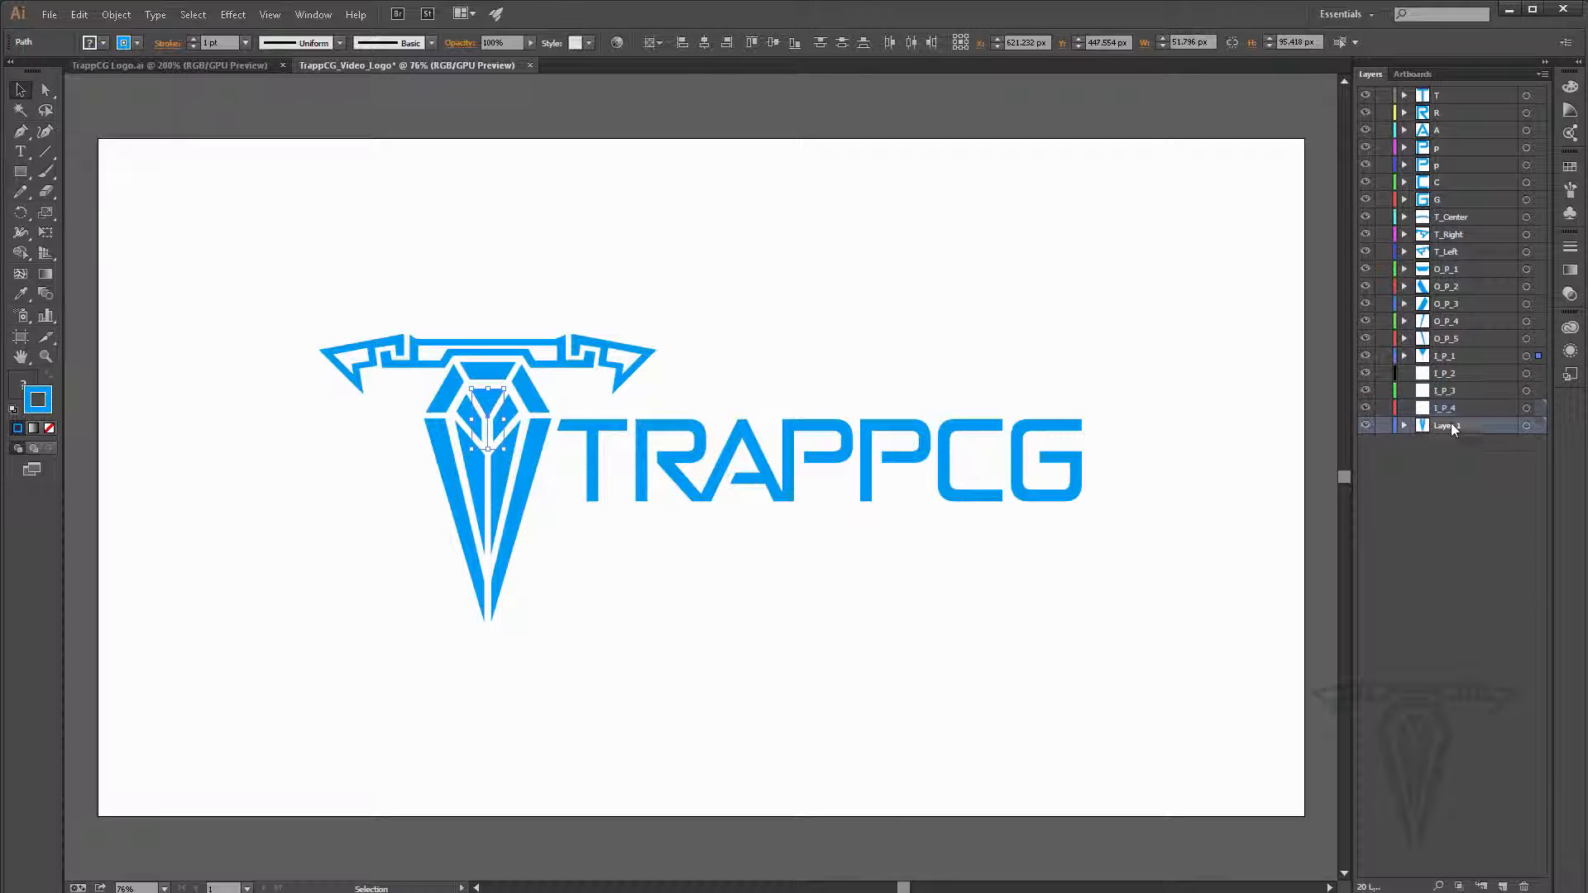
pyautogui.write('I_P_')
pyautogui.press('Return')
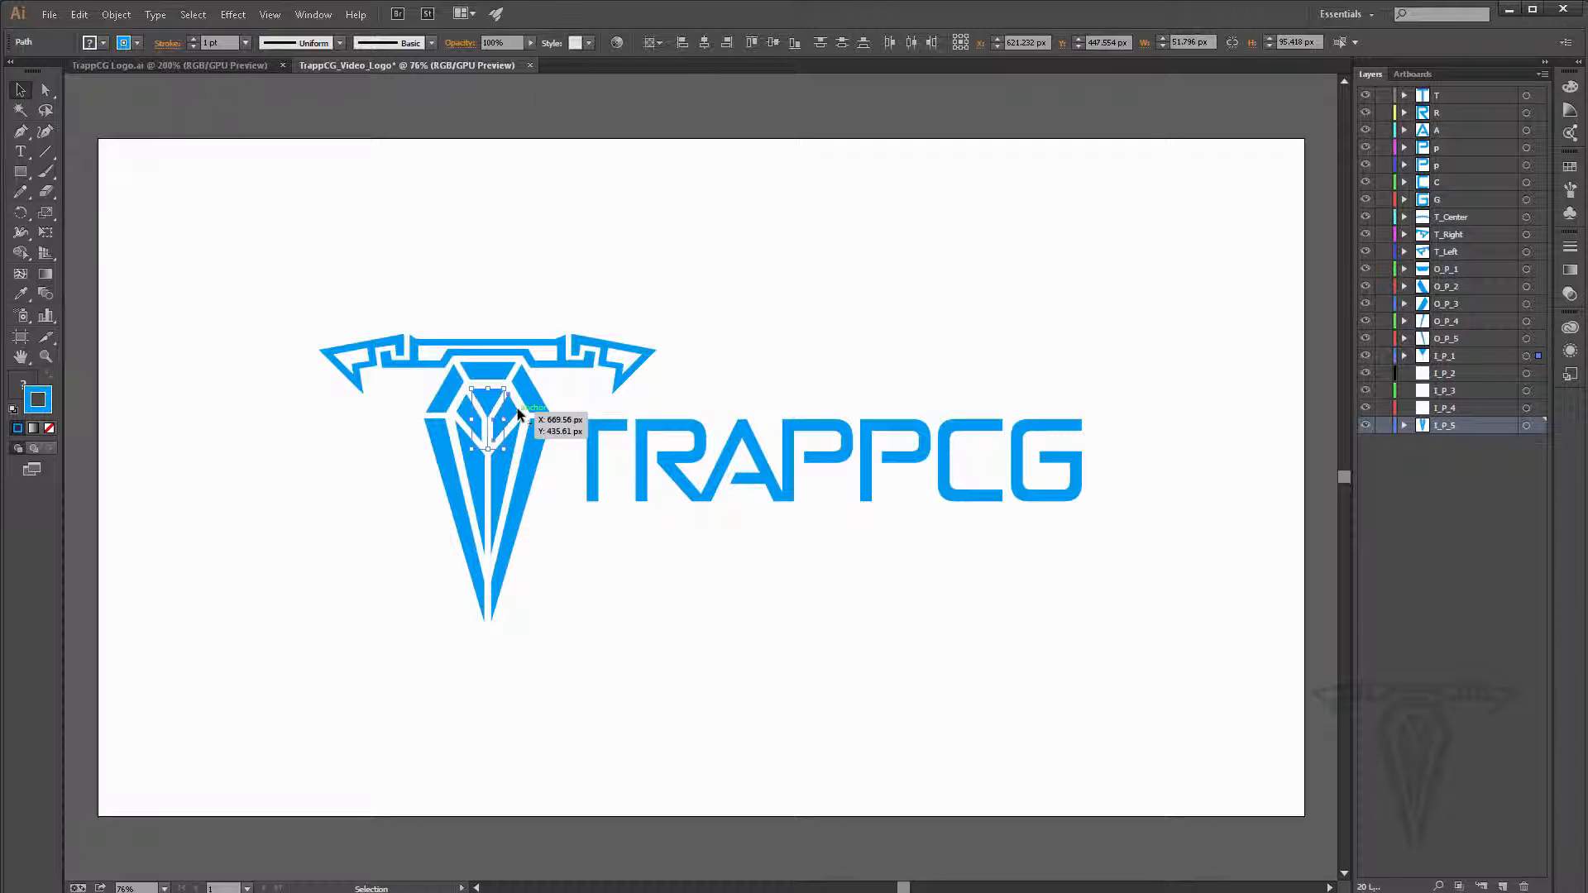
# Step: Move the emblem's inner upper-right piece onto I_P_2, the inner upper-left piece onto I_P_3 and the long inner right piece onto I_P_4
pyautogui.click(517, 408)
pyautogui.moveTo(1537, 425); pyautogui.dragTo(1536, 375)
pyautogui.click(470, 413)
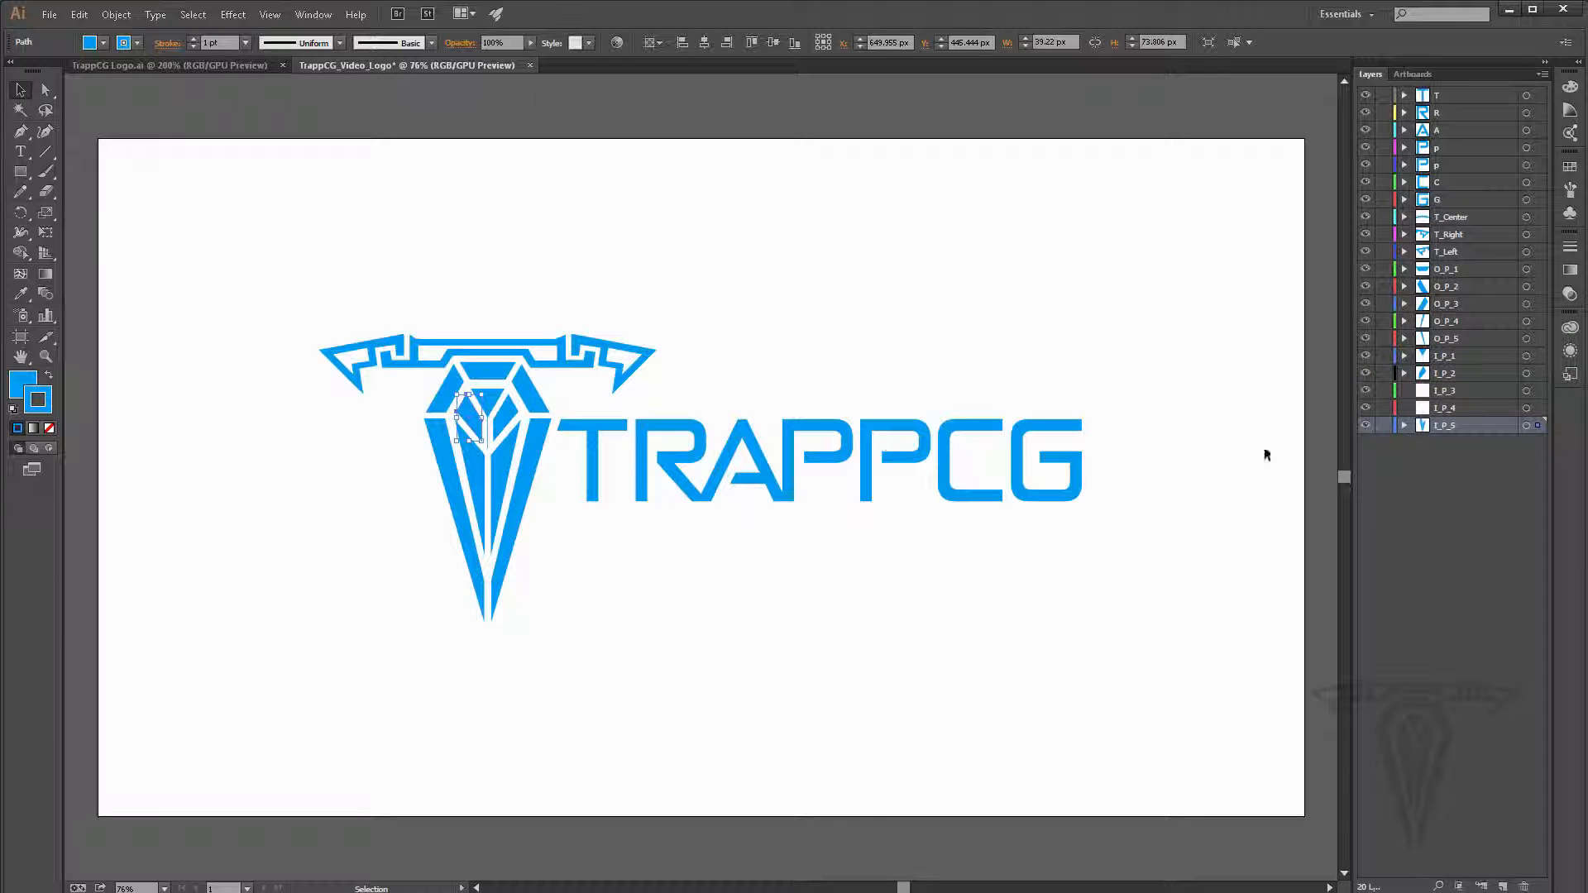
pyautogui.moveTo(1537, 425); pyautogui.dragTo(1537, 391)
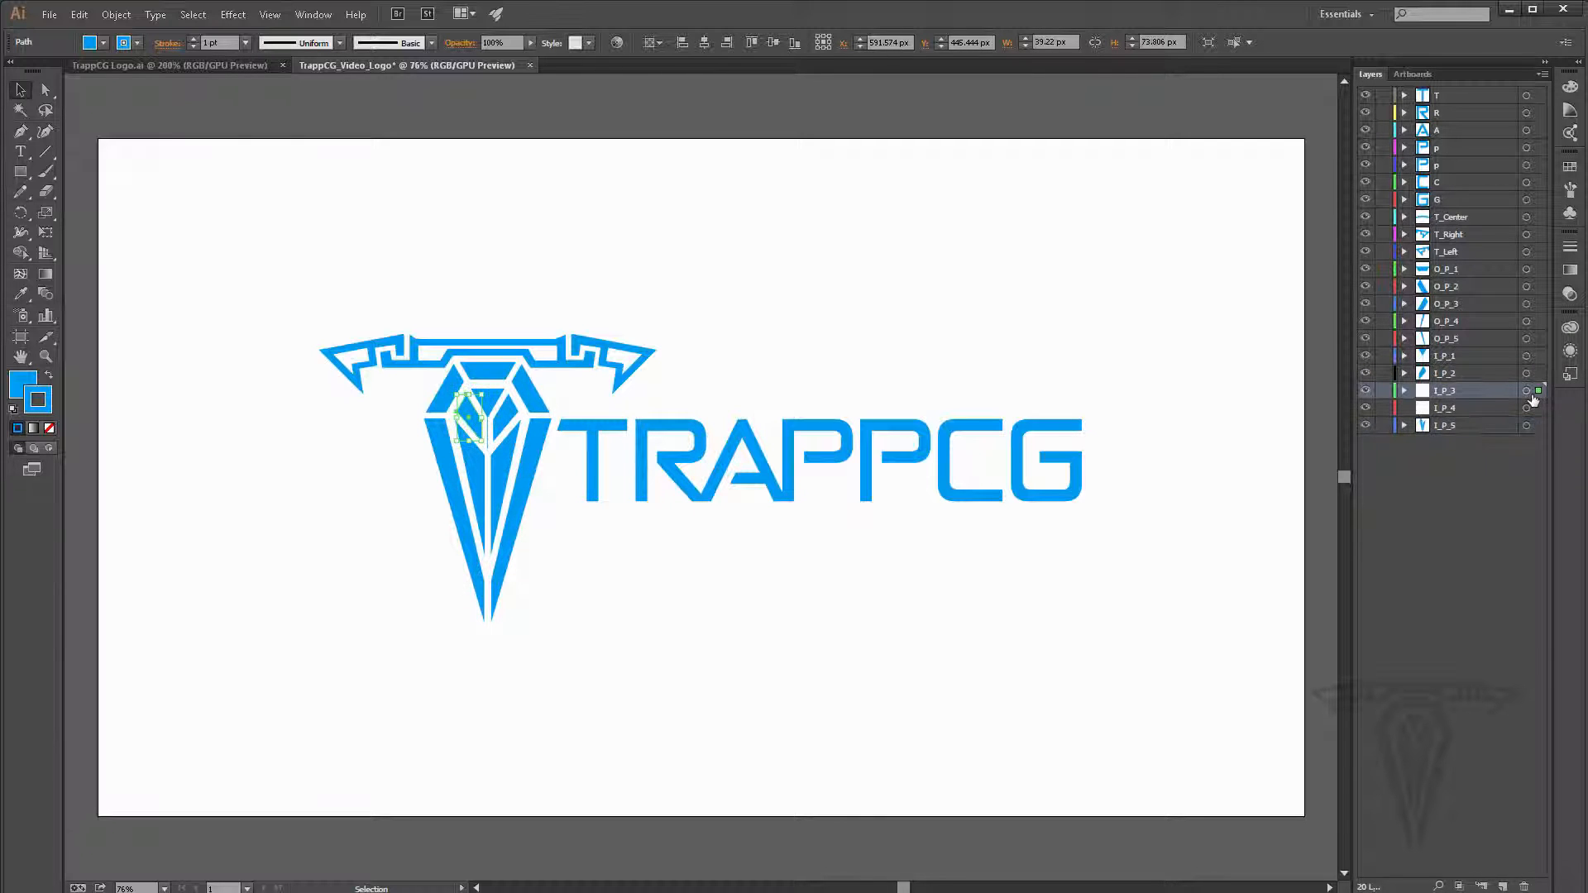
pyautogui.click(494, 464)
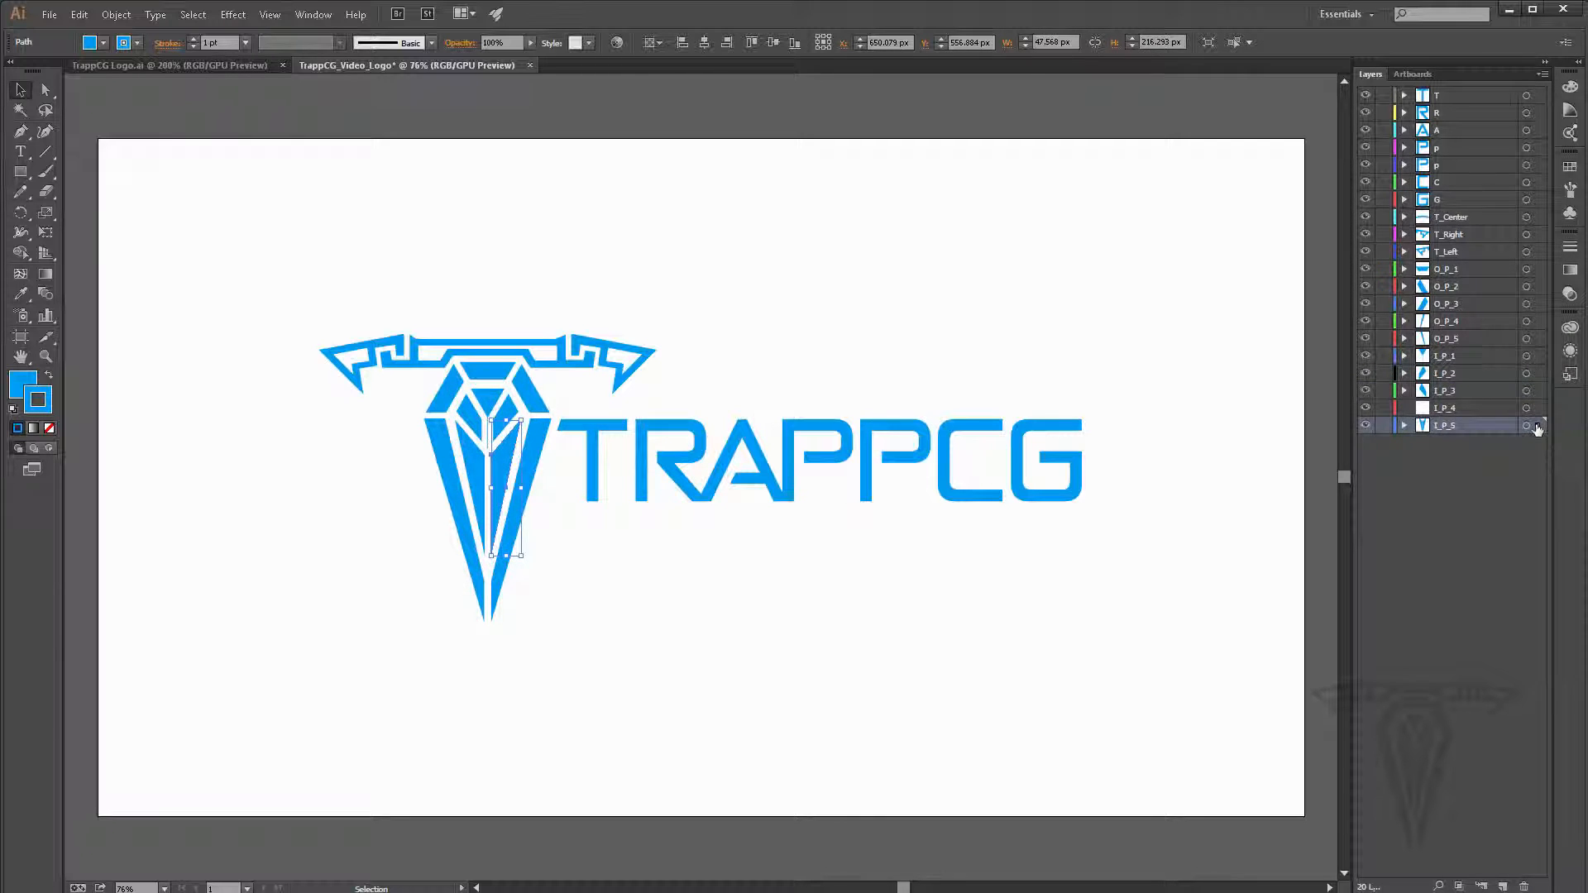
pyautogui.moveTo(1538, 411); pyautogui.dragTo(1538, 408)
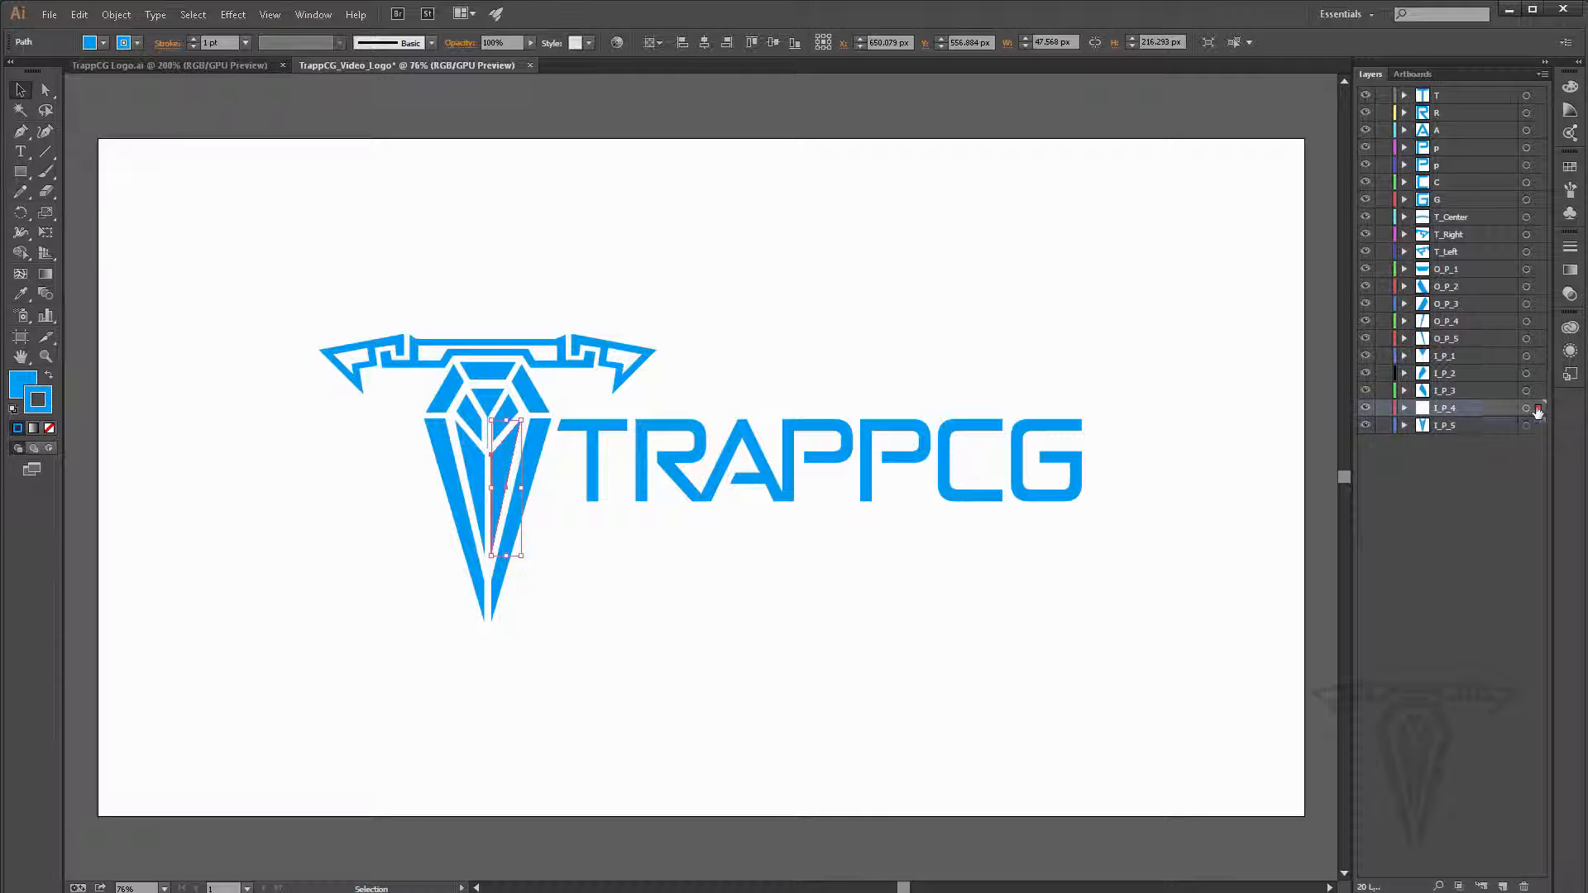
# Step: Add a new layer, place it below I_P_5 and name it I_P_6
pyautogui.click(1454, 425)
pyautogui.click(1502, 886)
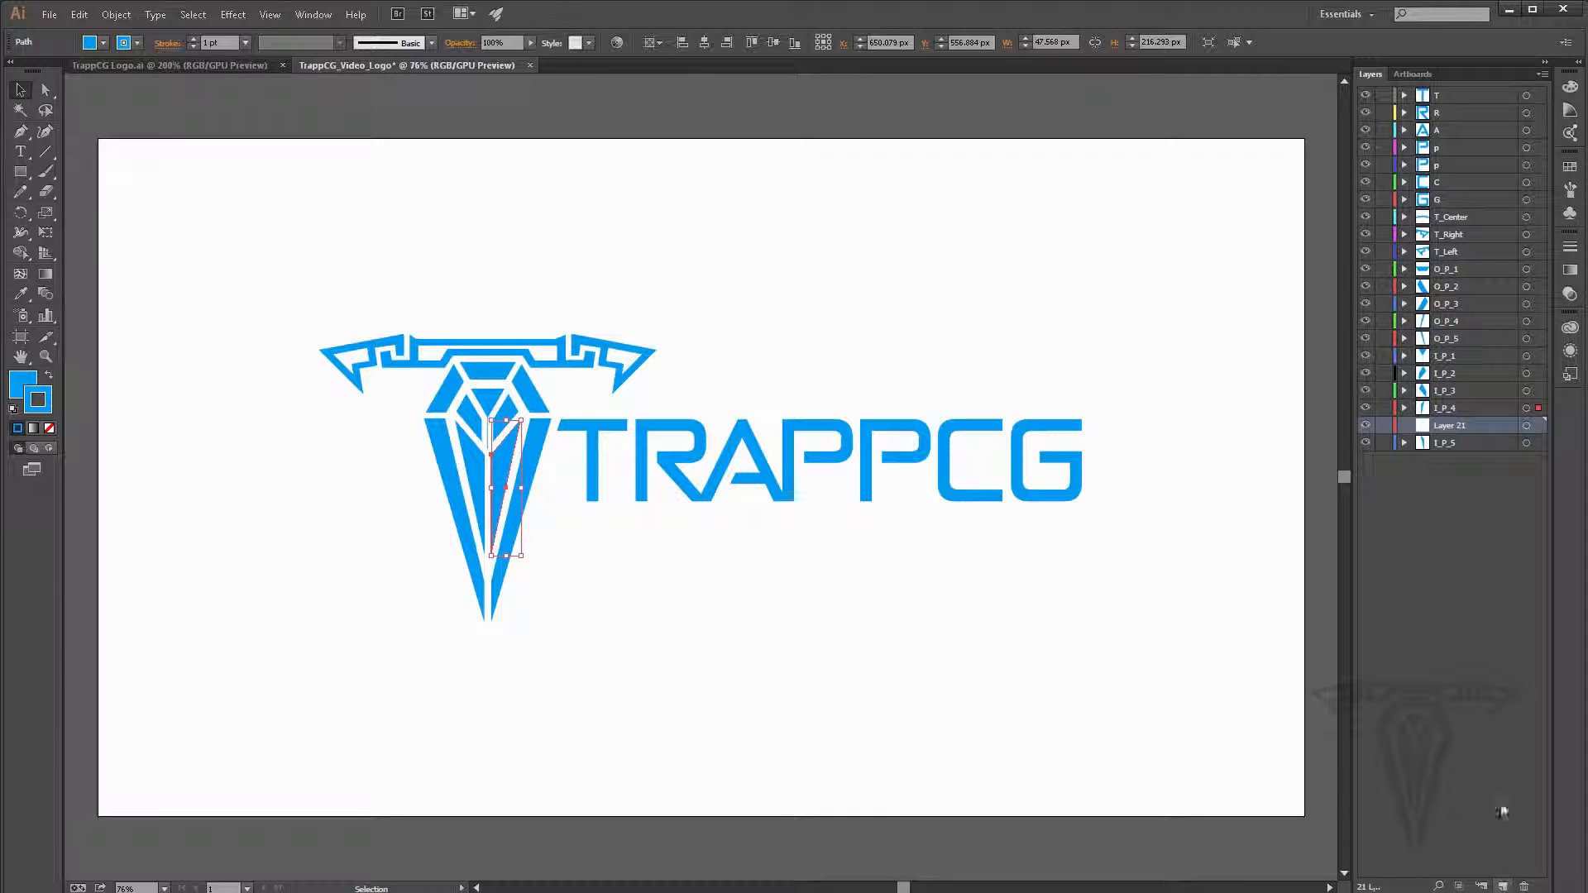
pyautogui.moveTo(1452, 427); pyautogui.dragTo(1455, 468)
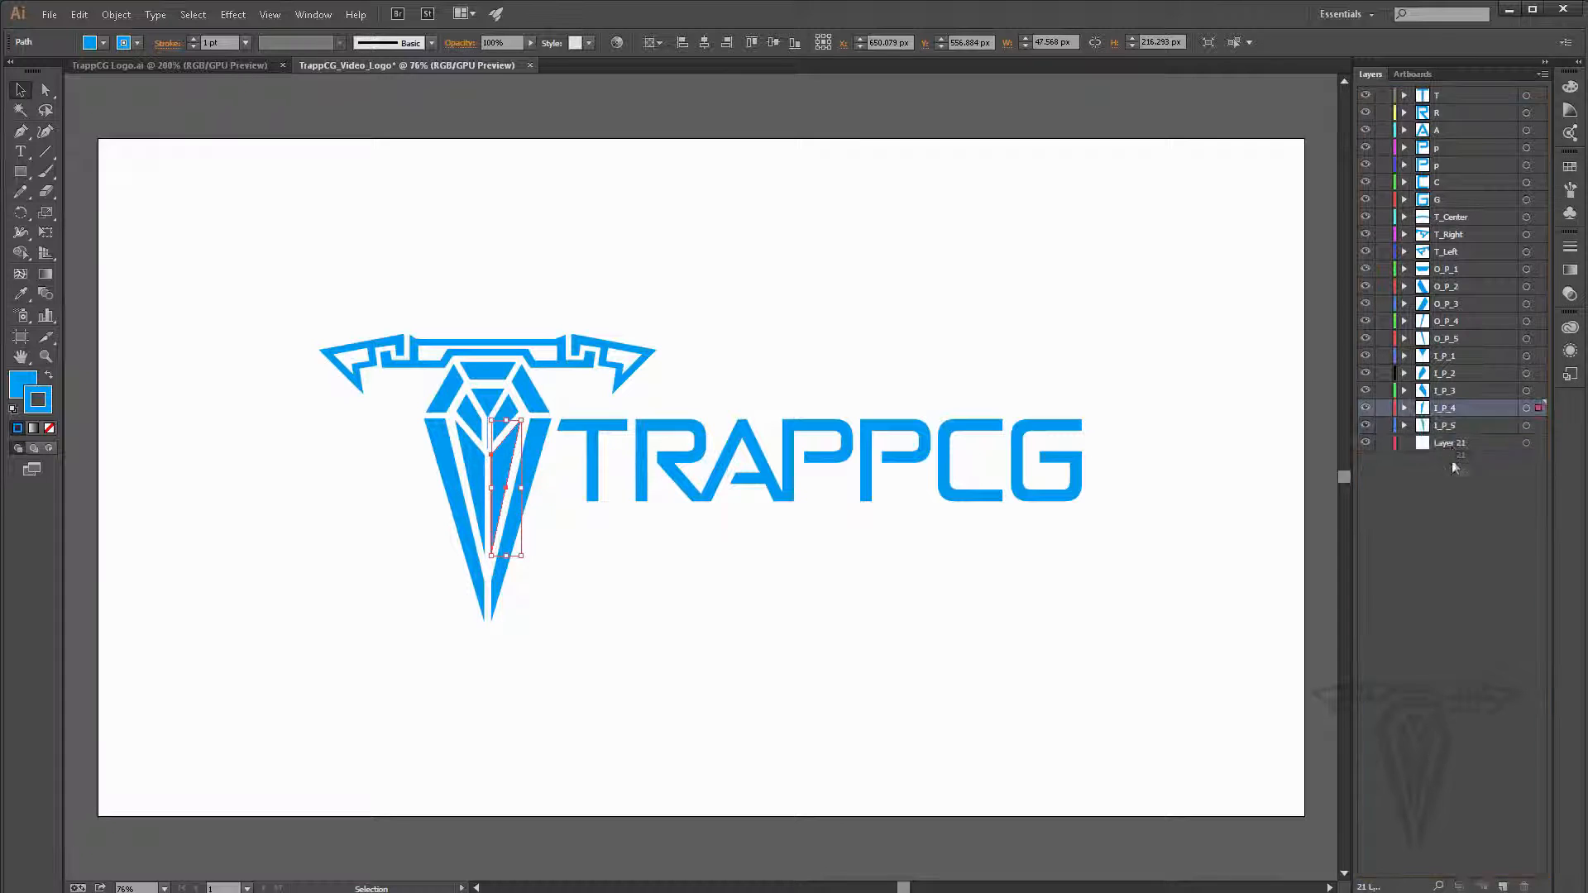
pyautogui.doubleClick(1445, 443)
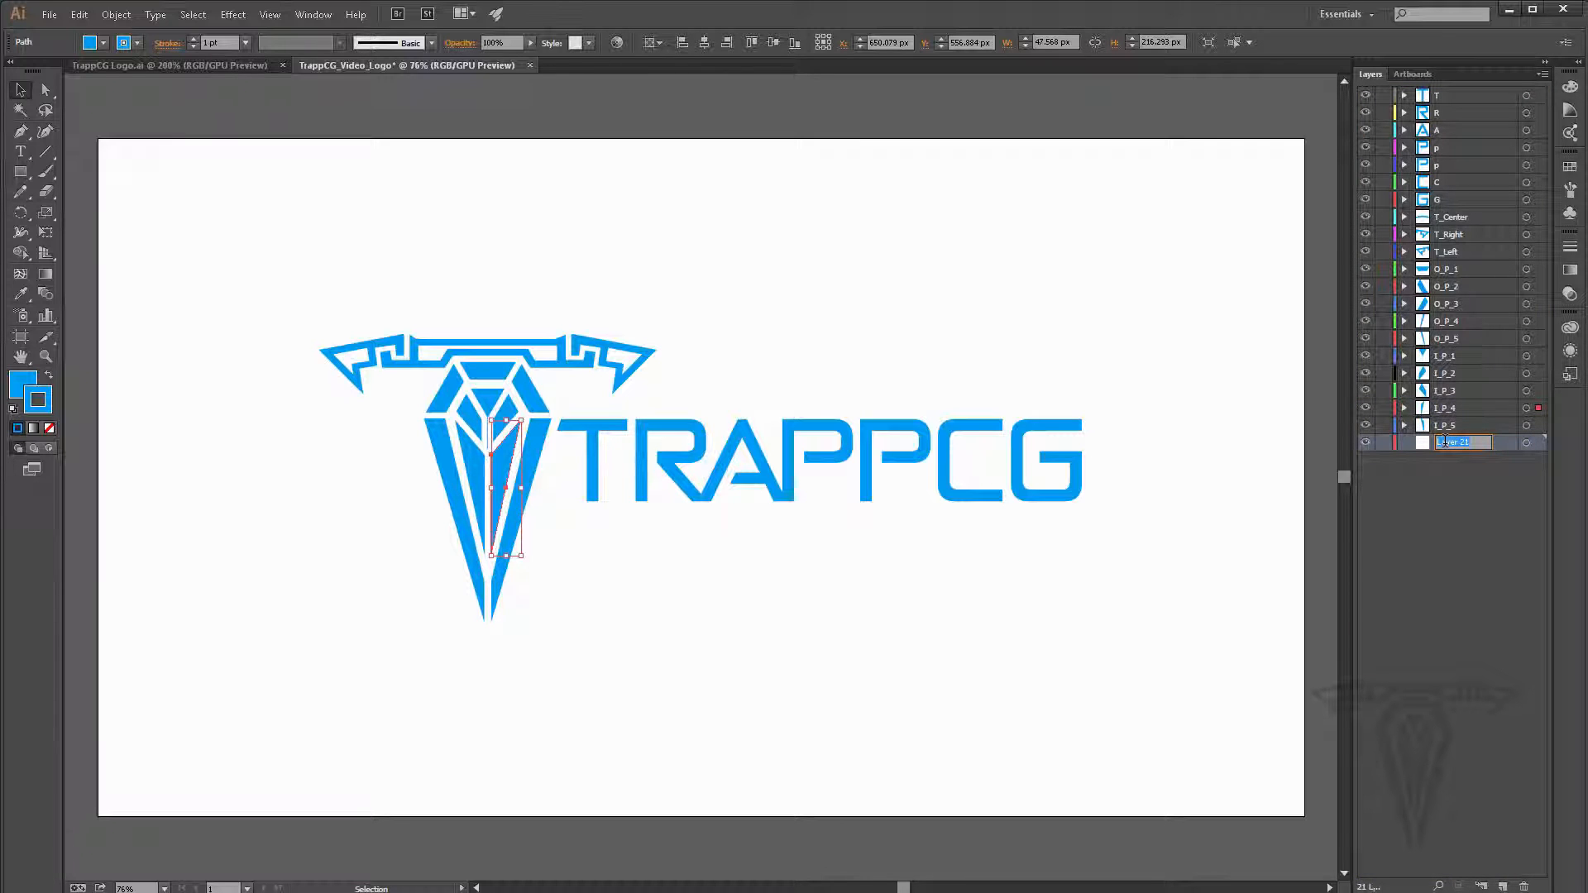
pyautogui.write('I_P_6')
pyautogui.press('Return')
# Step: Check the artwork on I_P_4 by hiding and showing it, and delete the empty I_P_6 layer
pyautogui.click(1452, 406)
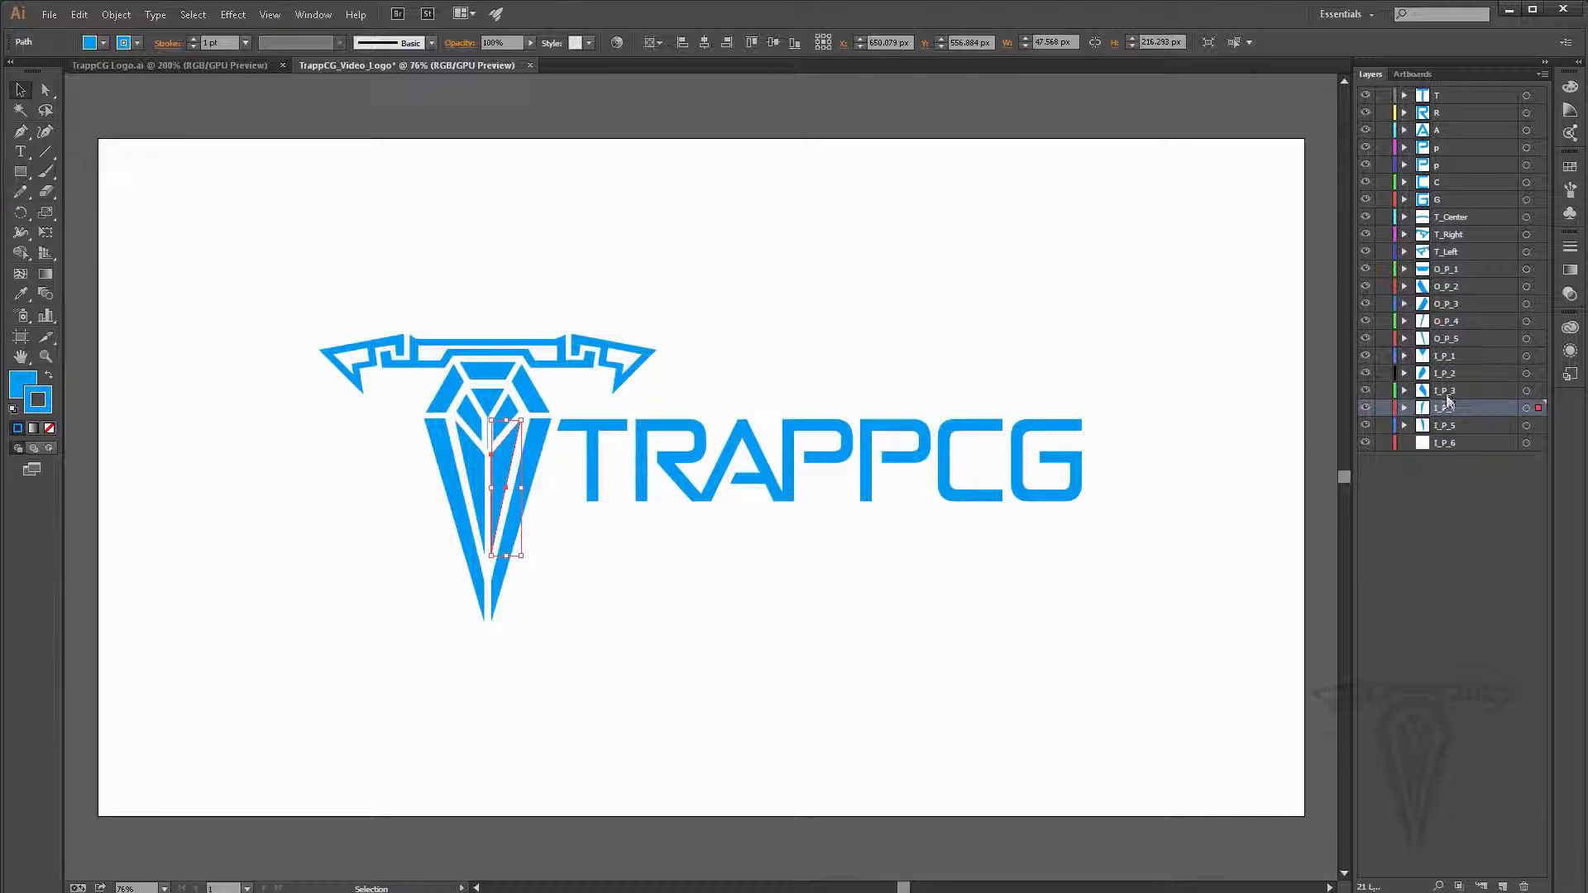
pyautogui.click(1365, 408)
pyautogui.click(1365, 408)
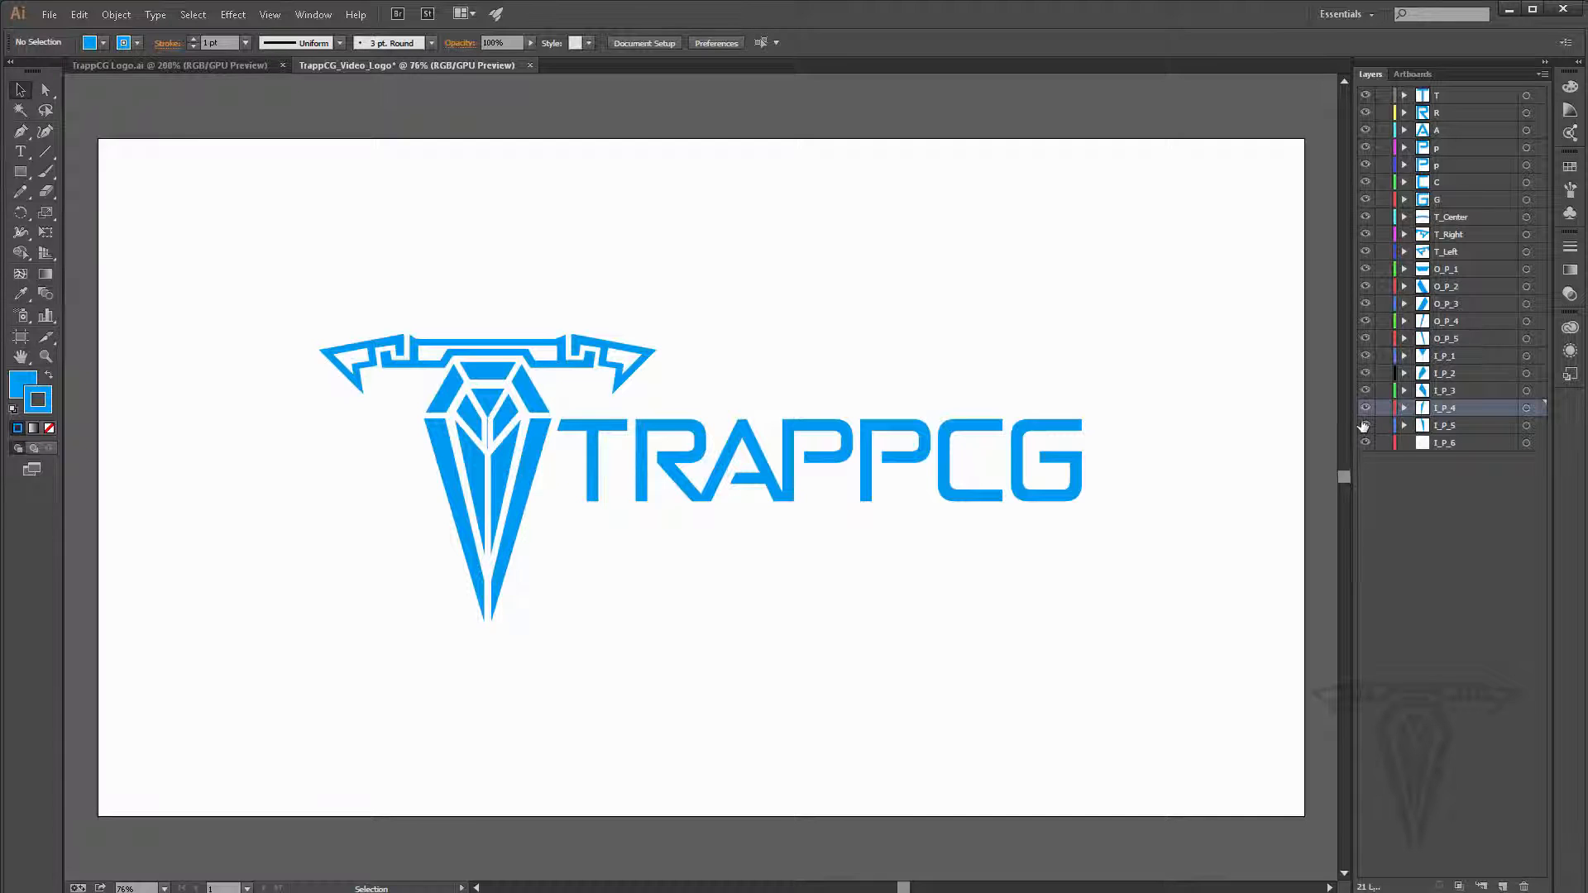
pyautogui.click(1476, 446)
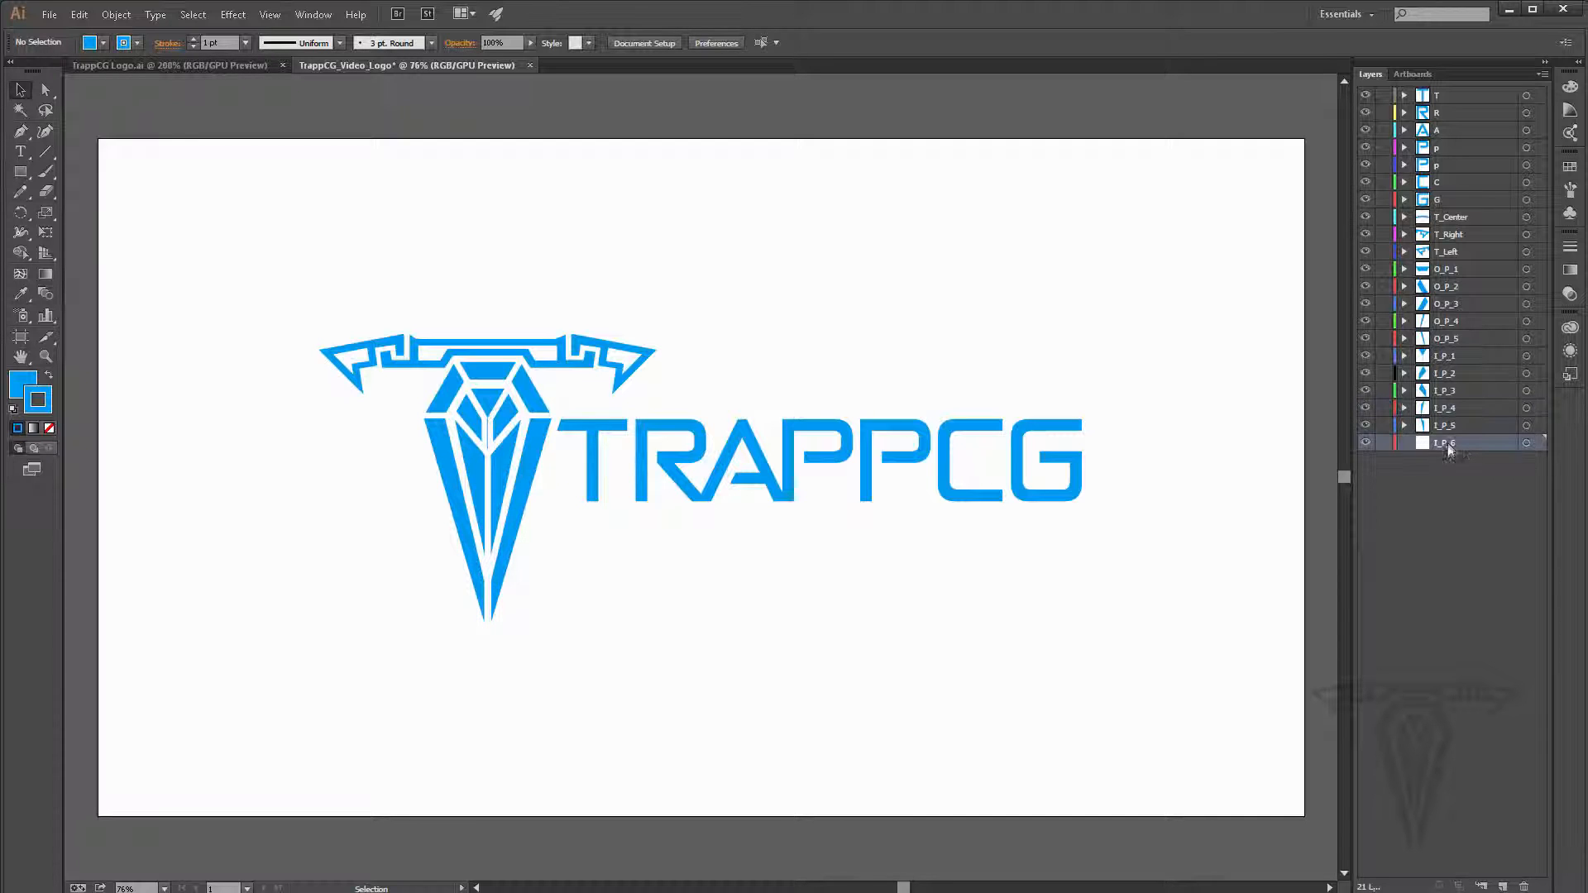
pyautogui.click(1524, 887)
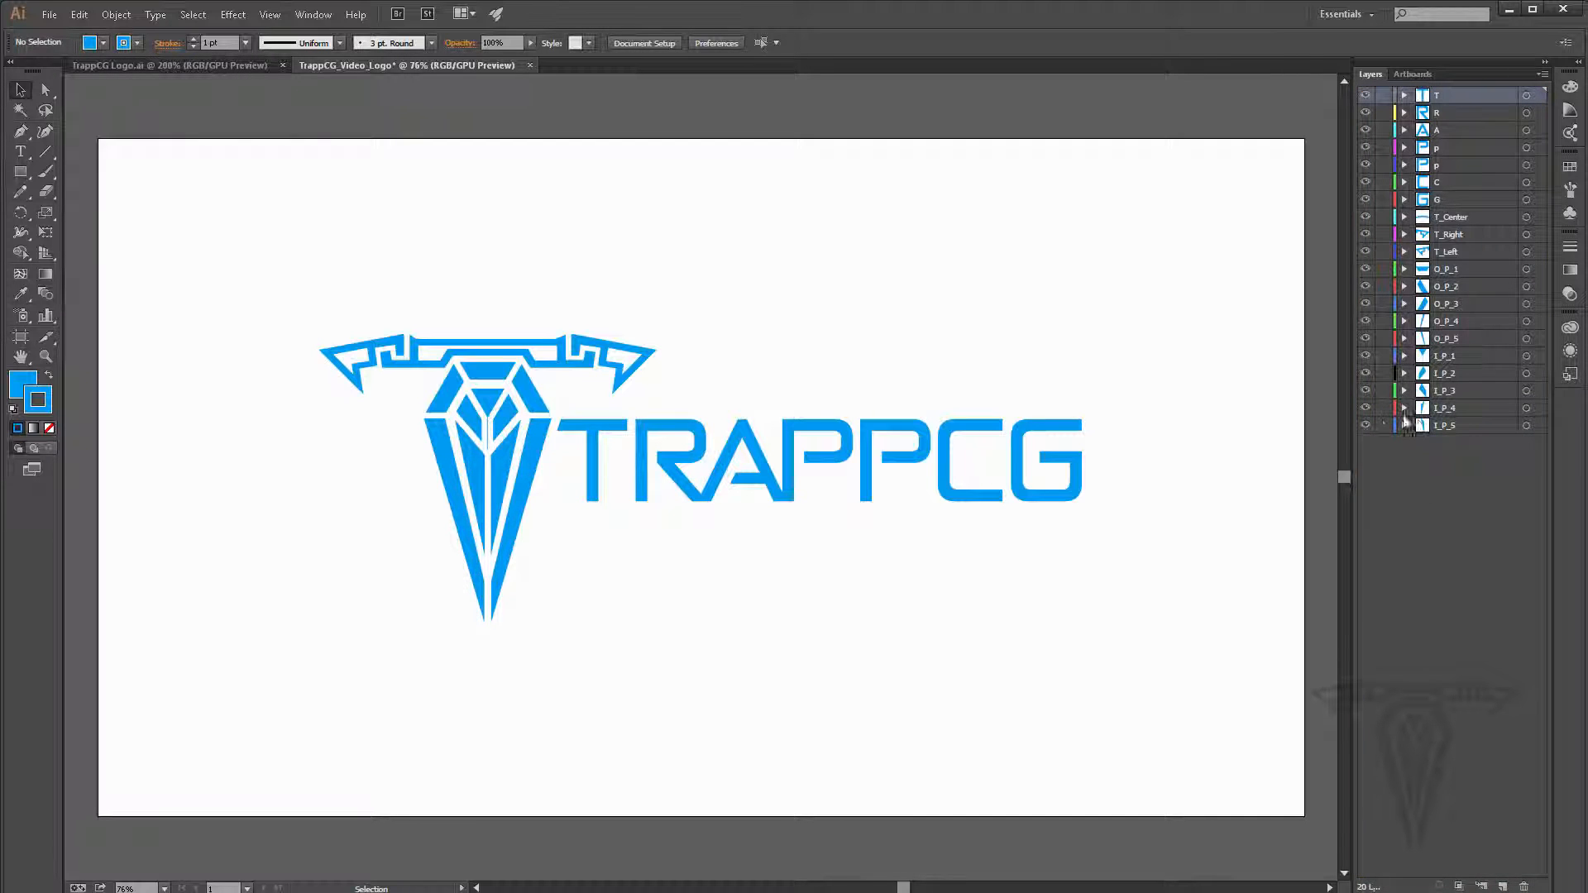
# Step: Check which emblem pieces sit on layers I_P_5, I_P_4 and I_P_2 by hiding and showing each layer
pyautogui.click(1364, 425)
pyautogui.click(1364, 425)
pyautogui.click(1364, 407)
pyautogui.click(1364, 408)
pyautogui.click(1365, 408)
pyautogui.click(1365, 408)
pyautogui.click(1364, 373)
pyautogui.click(1365, 373)
# Step: Save the document as TrappCG_Video_Logo.ai in the Logo folder, in Adobe Illustrator format with the Illustrator CC version
pyautogui.click(50, 17)
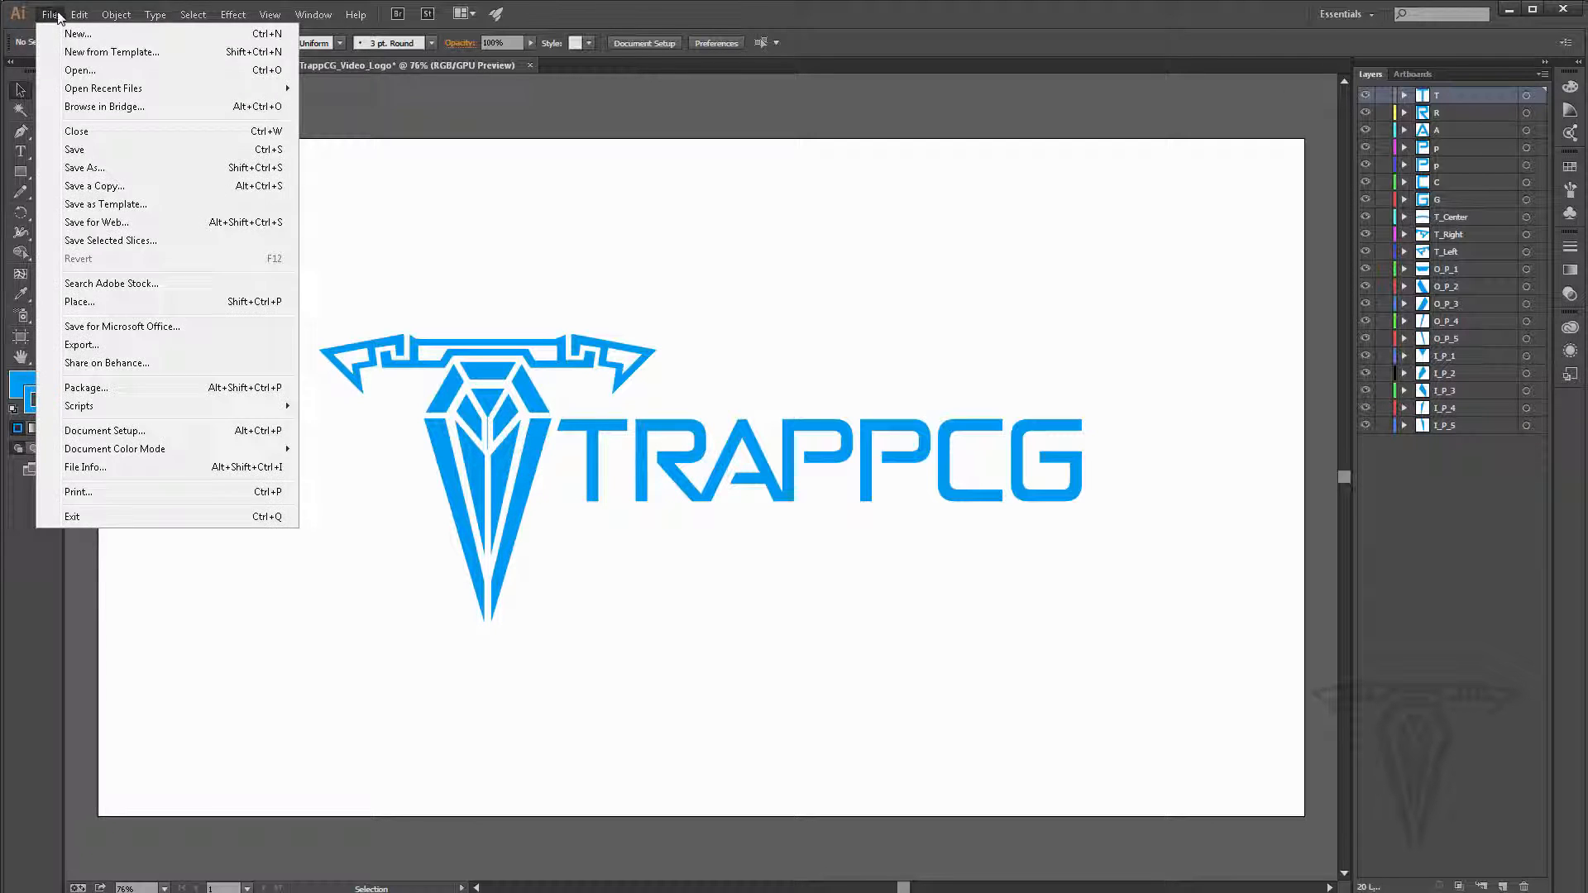
pyautogui.click(93, 167)
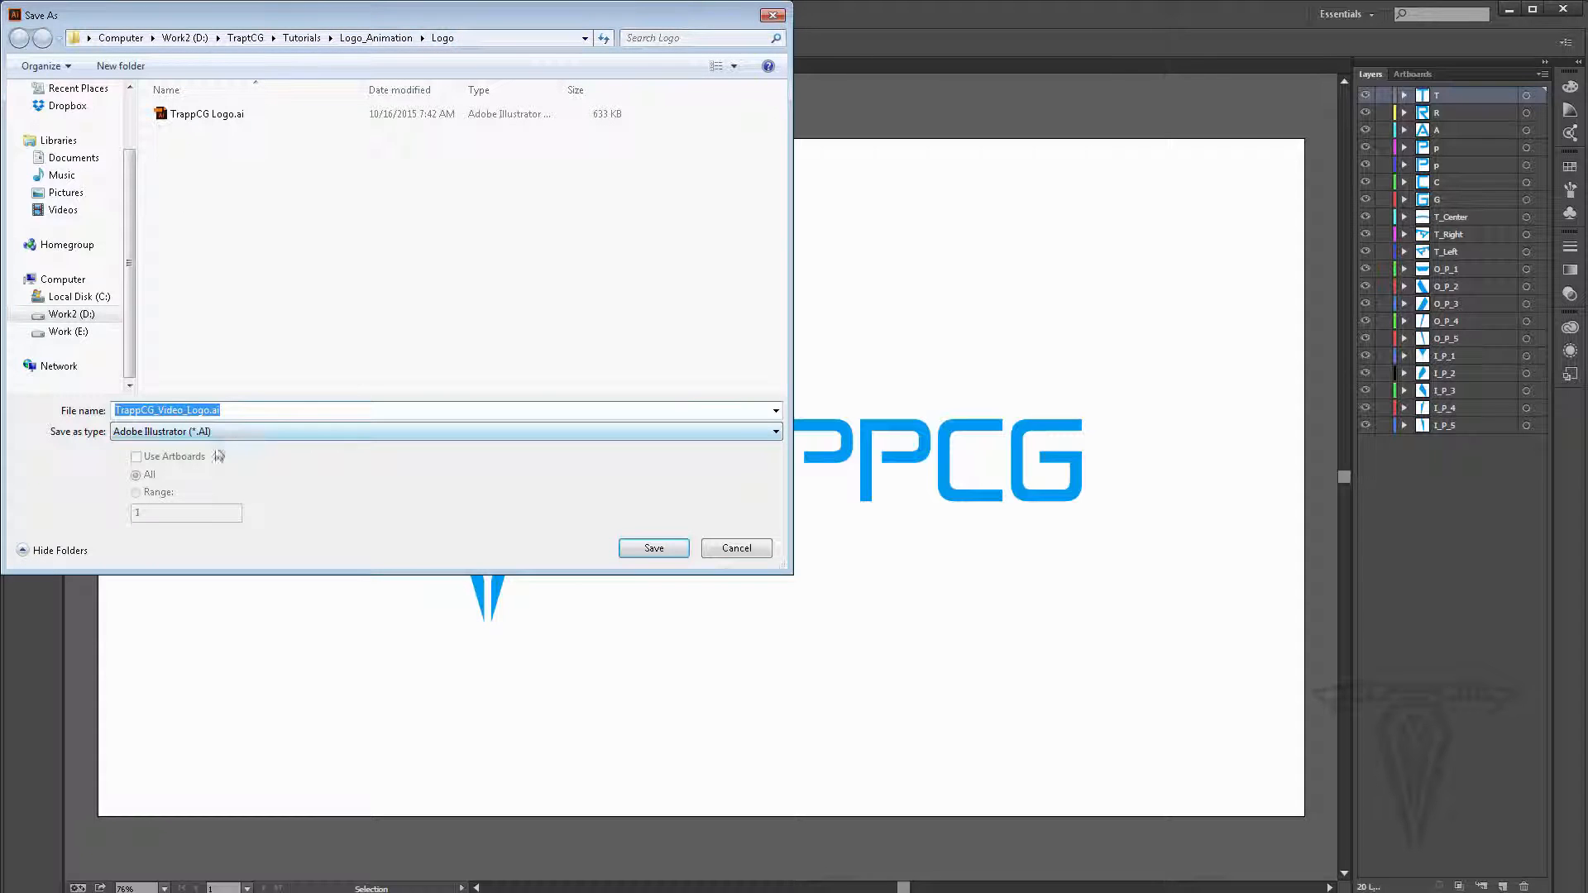
pyautogui.click(188, 411)
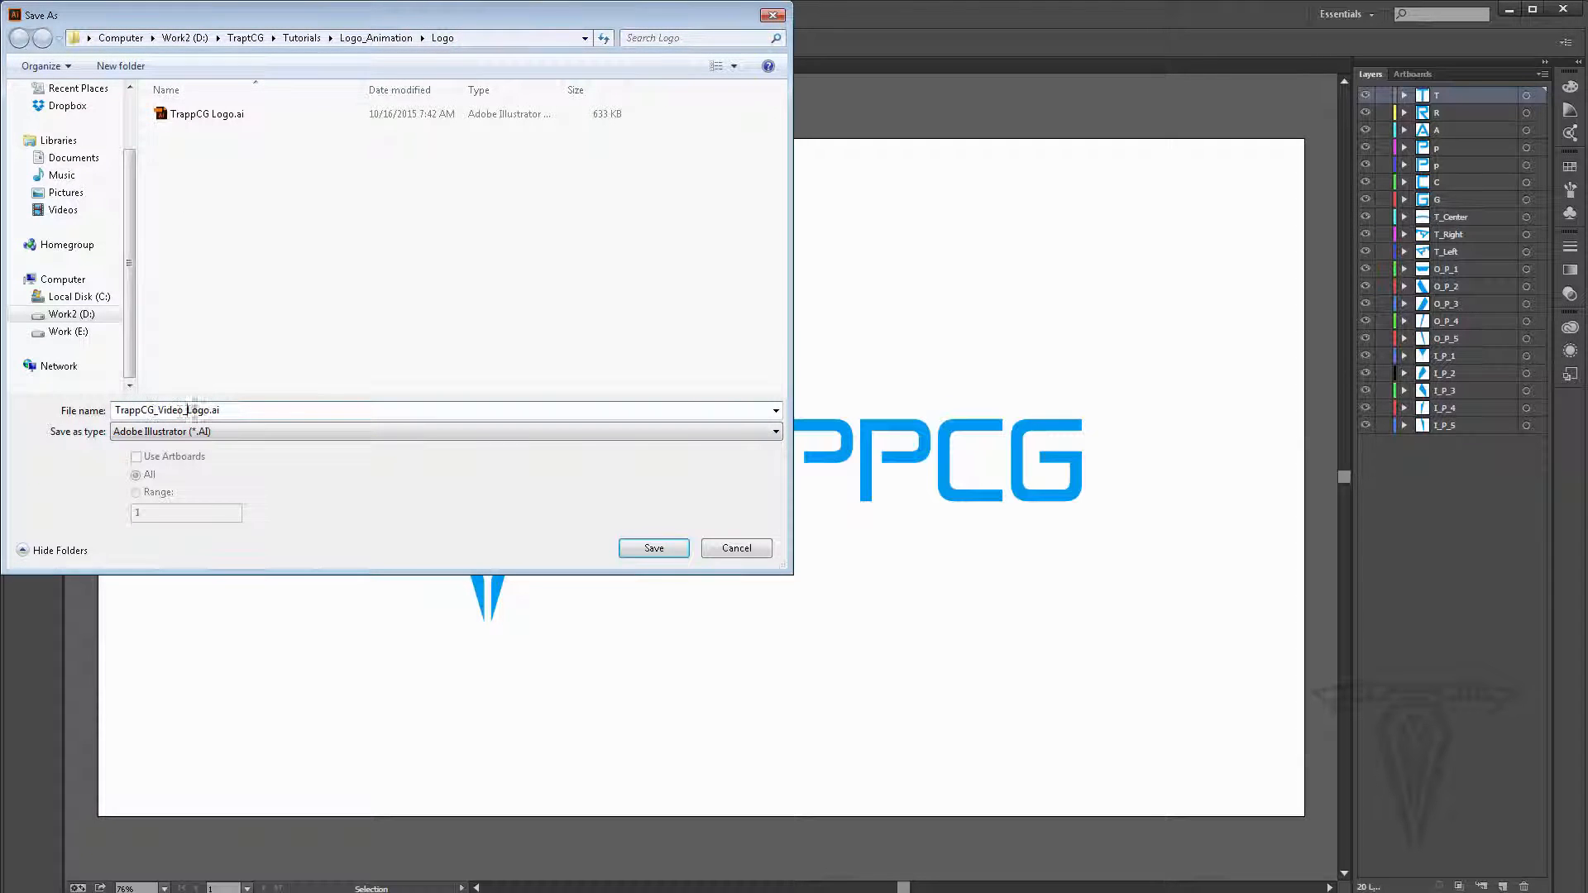
pyautogui.click(653, 549)
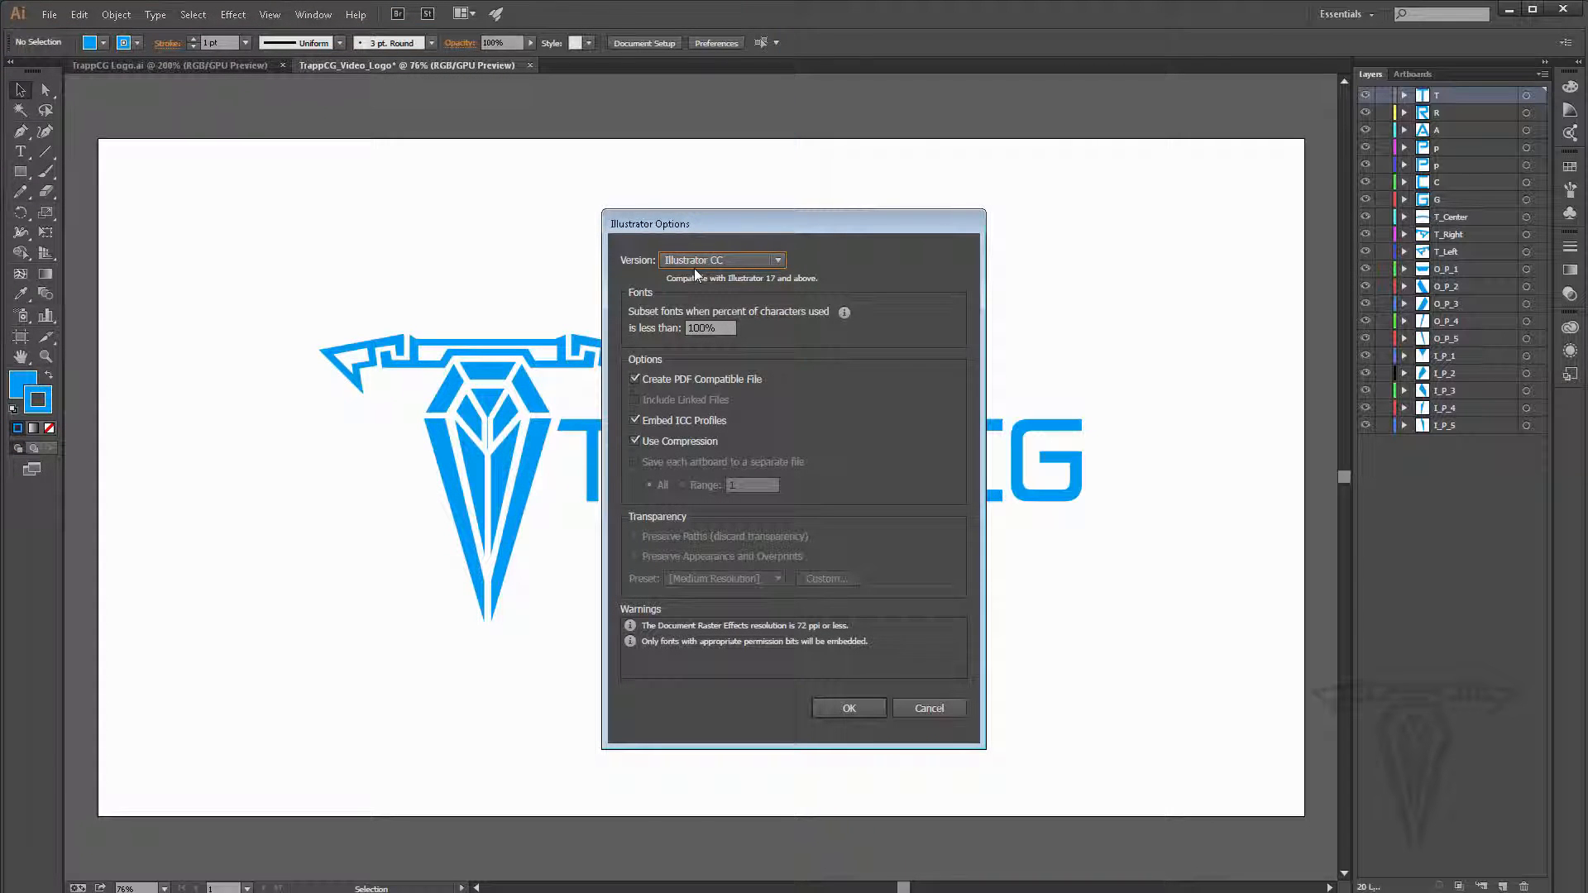
pyautogui.click(850, 708)
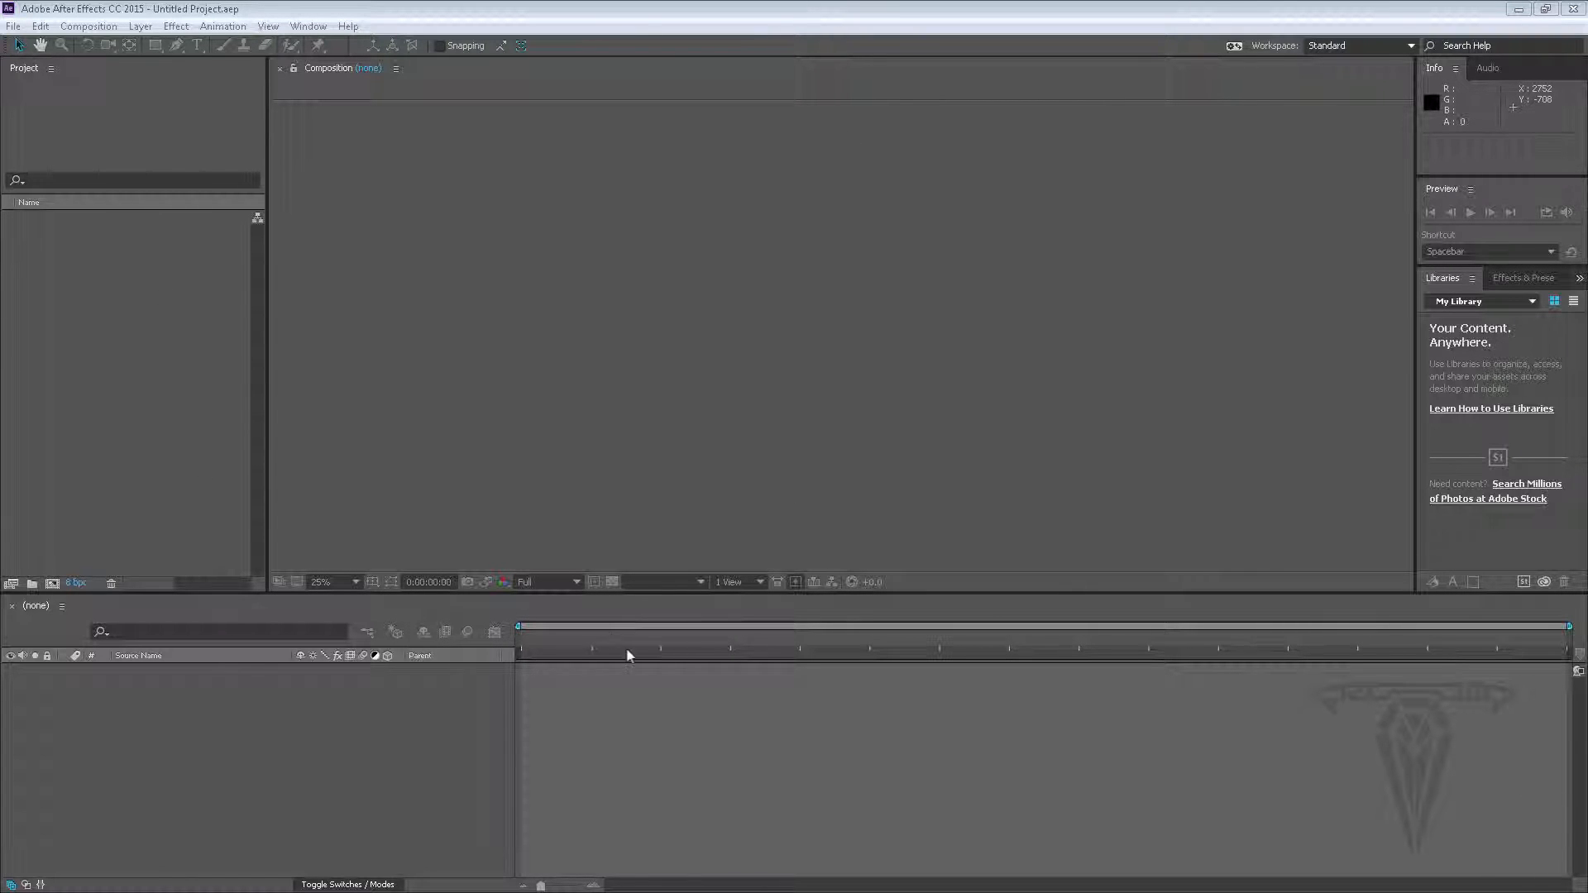
pyautogui.click(1335, 46)
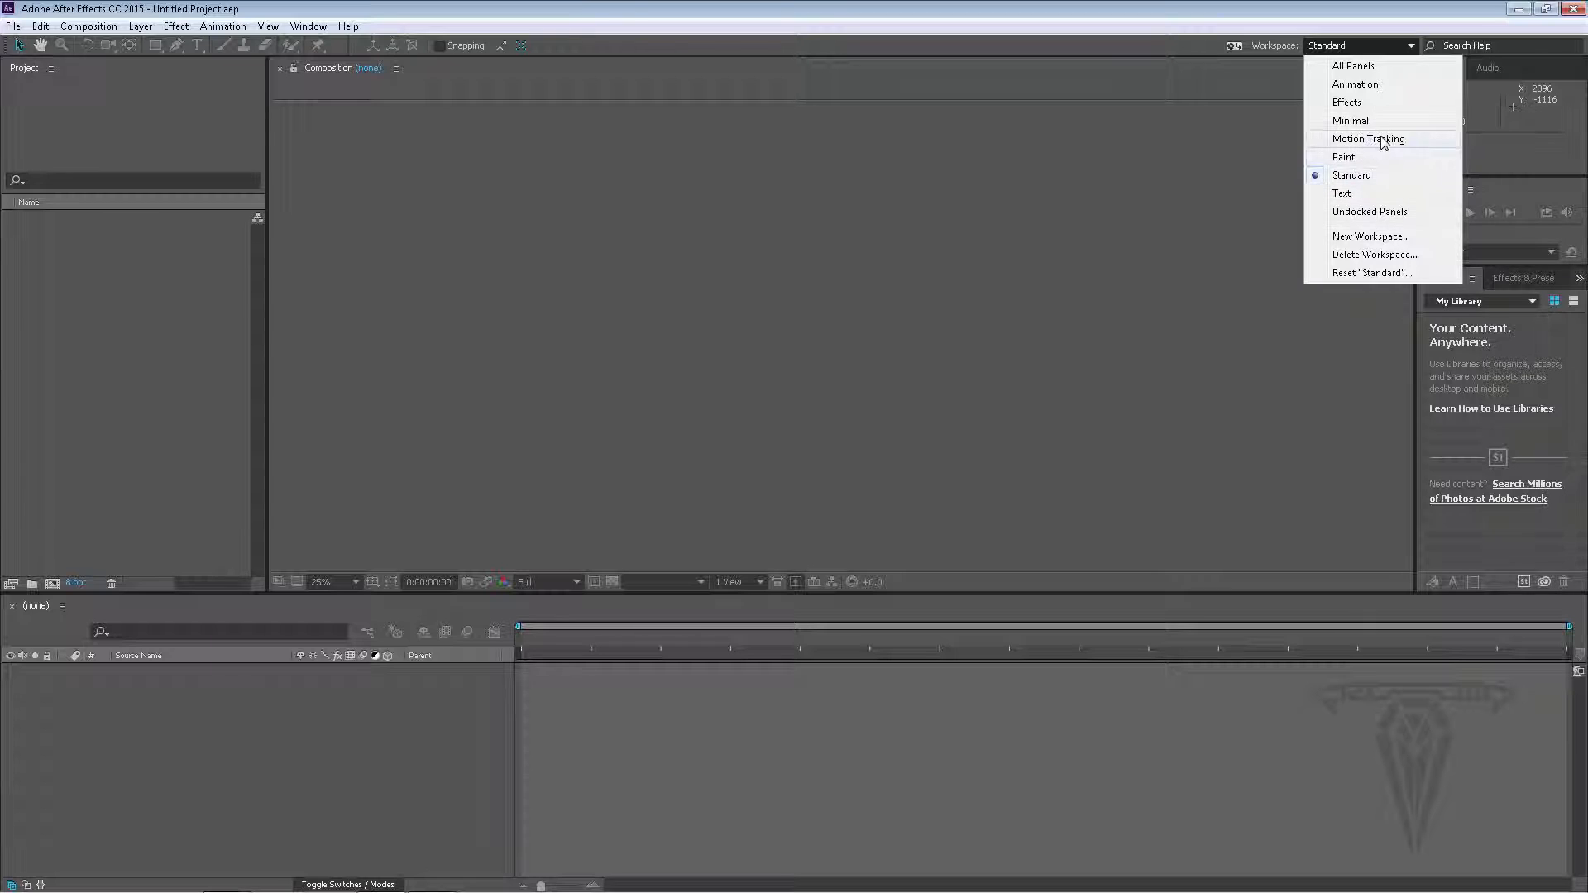
pyautogui.click(307, 26)
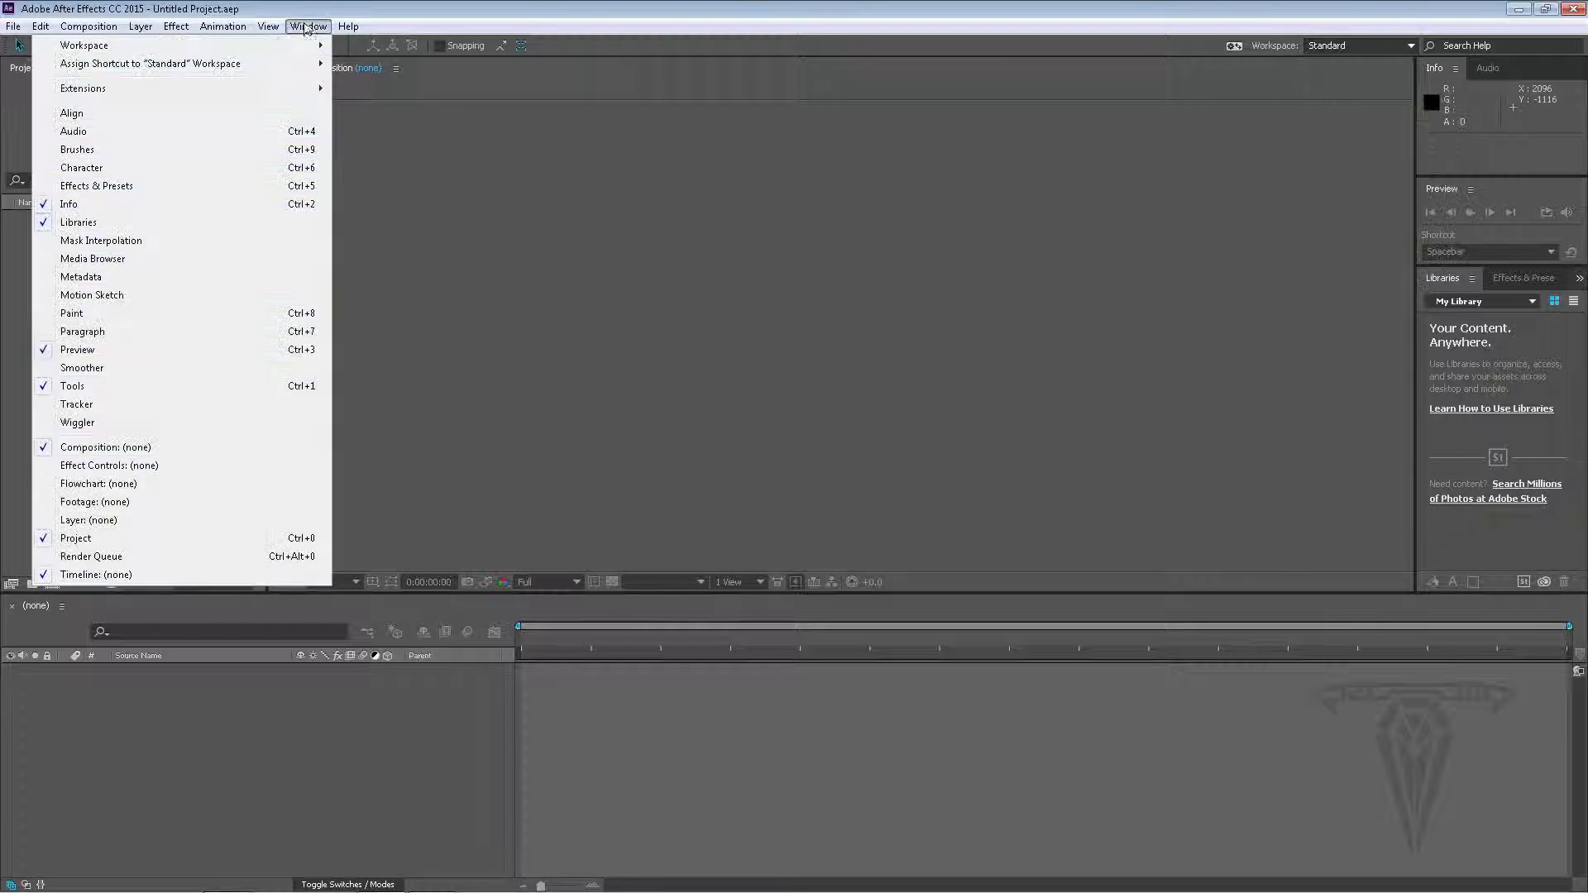
pyautogui.moveTo(291, 52)
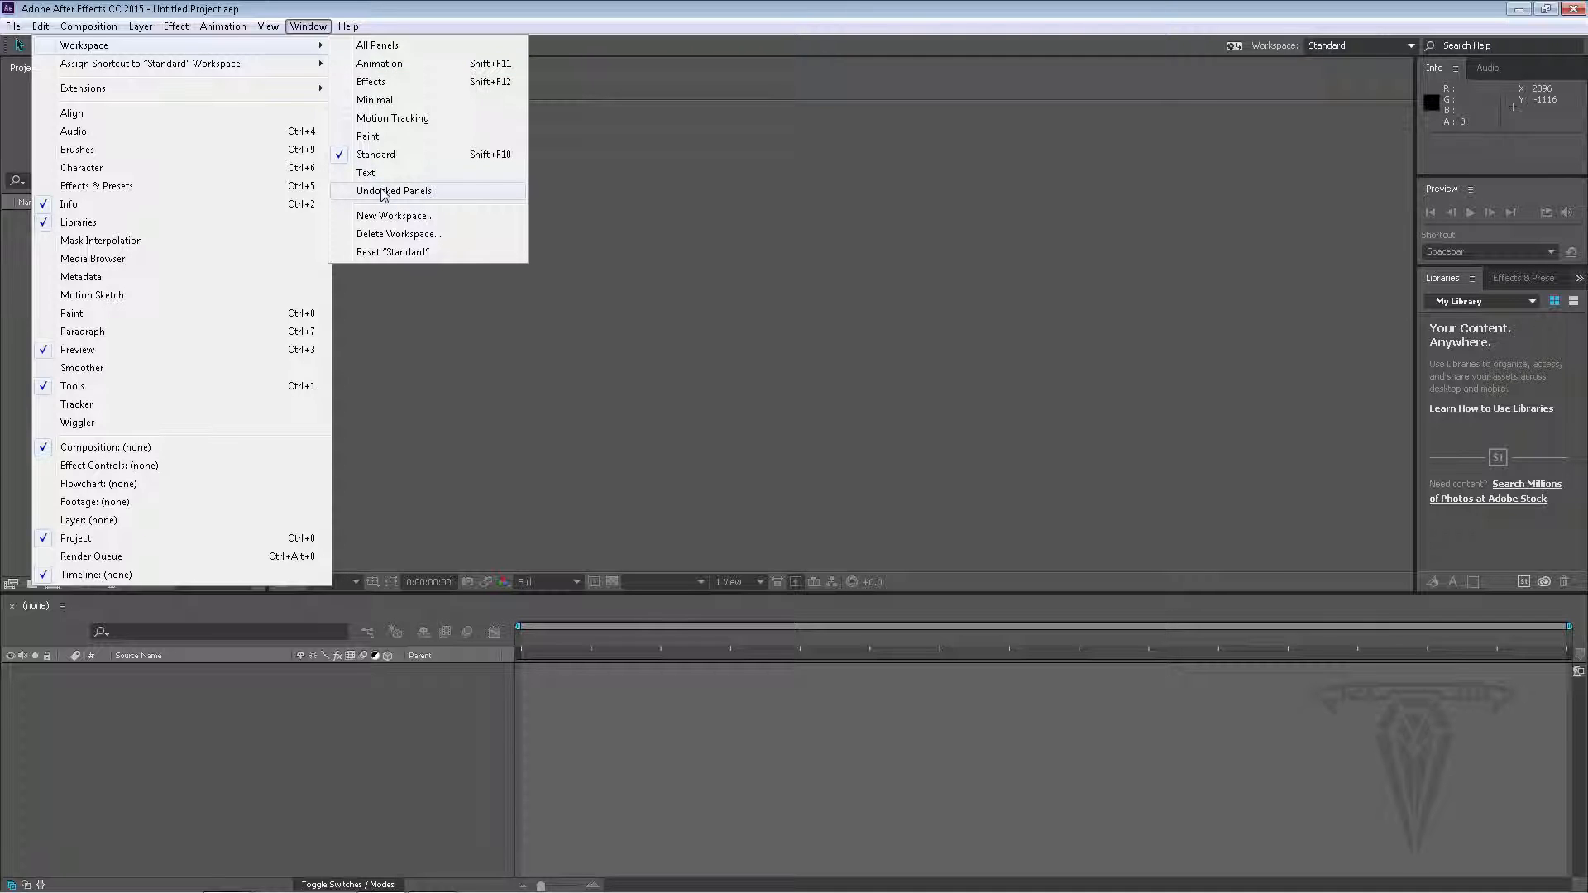
pyautogui.click(1029, 304)
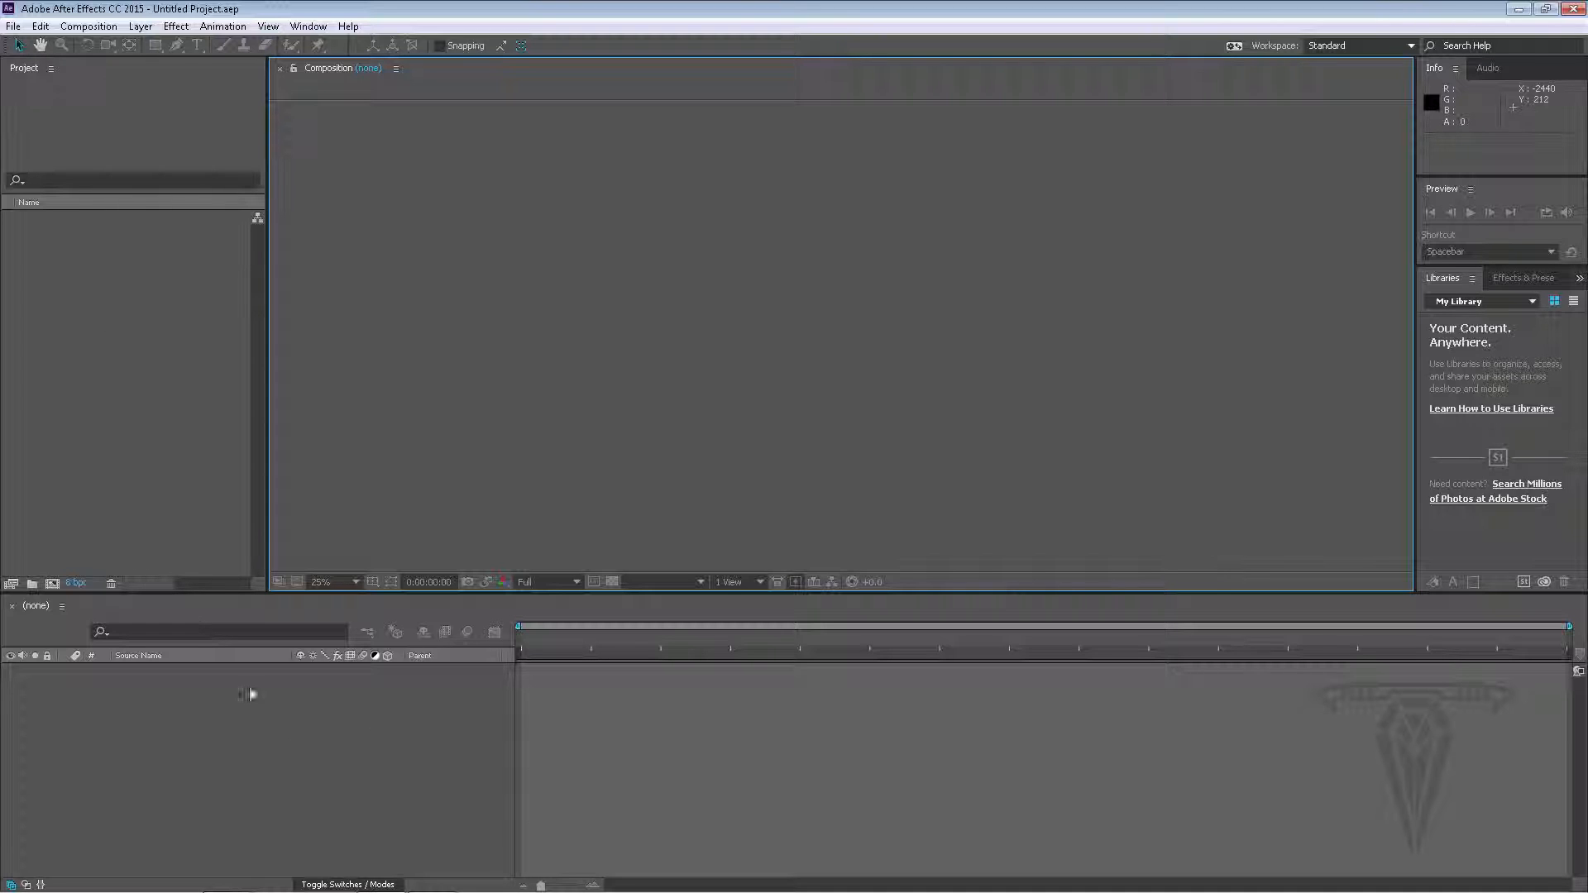
# Step: Close the Info, Audio, Preview, Libraries and Effects & Presets panels in After Effects
pyautogui.rightClick(1428, 66)
pyautogui.click(1437, 73)
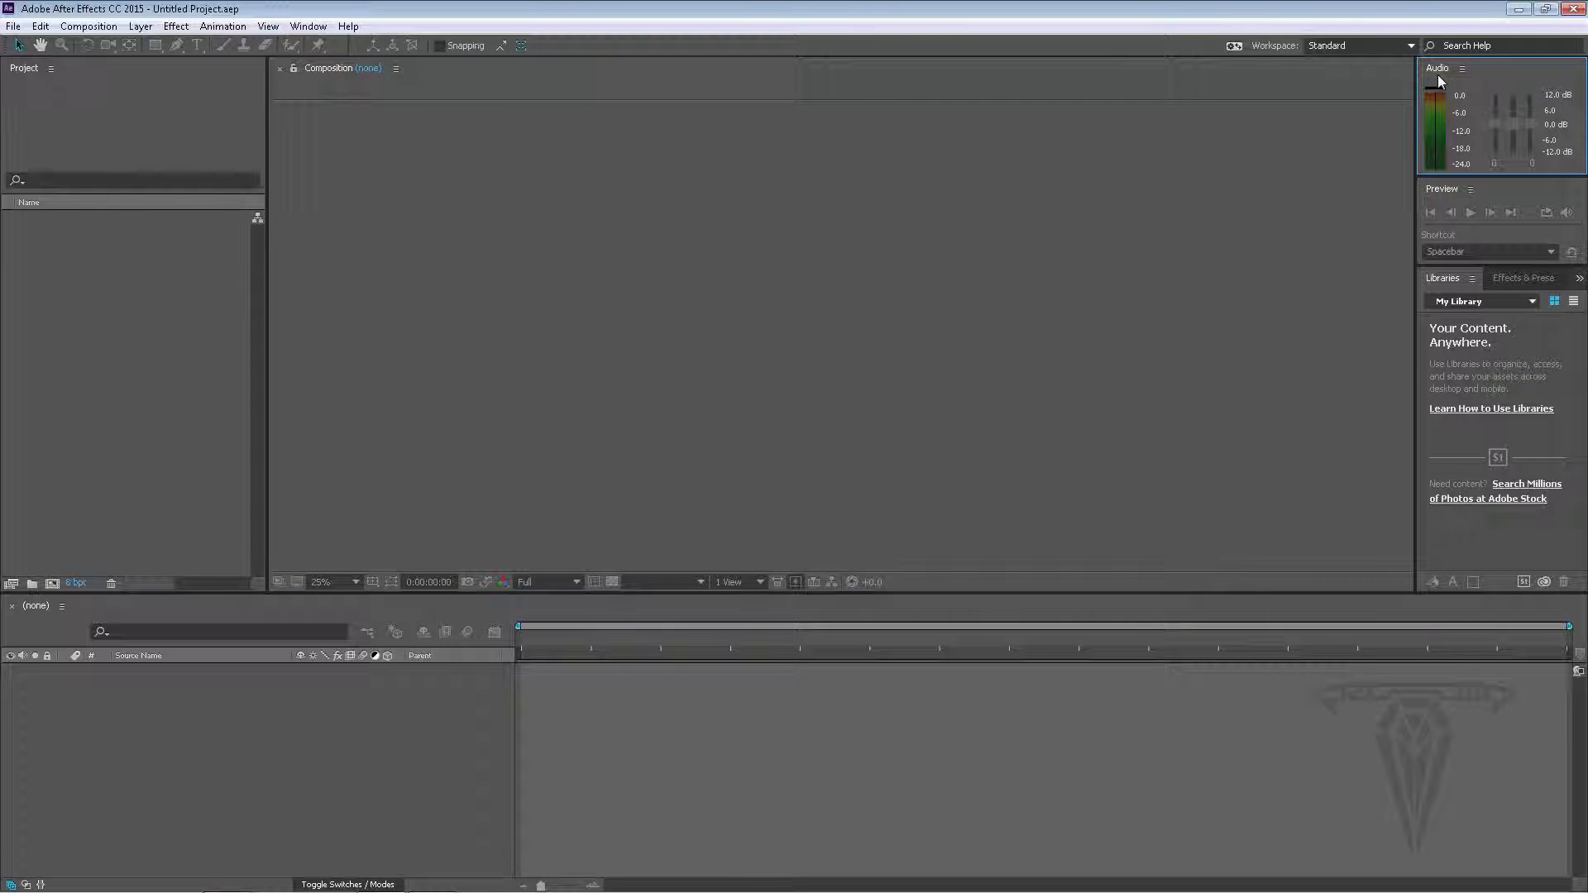
pyautogui.rightClick(1434, 70)
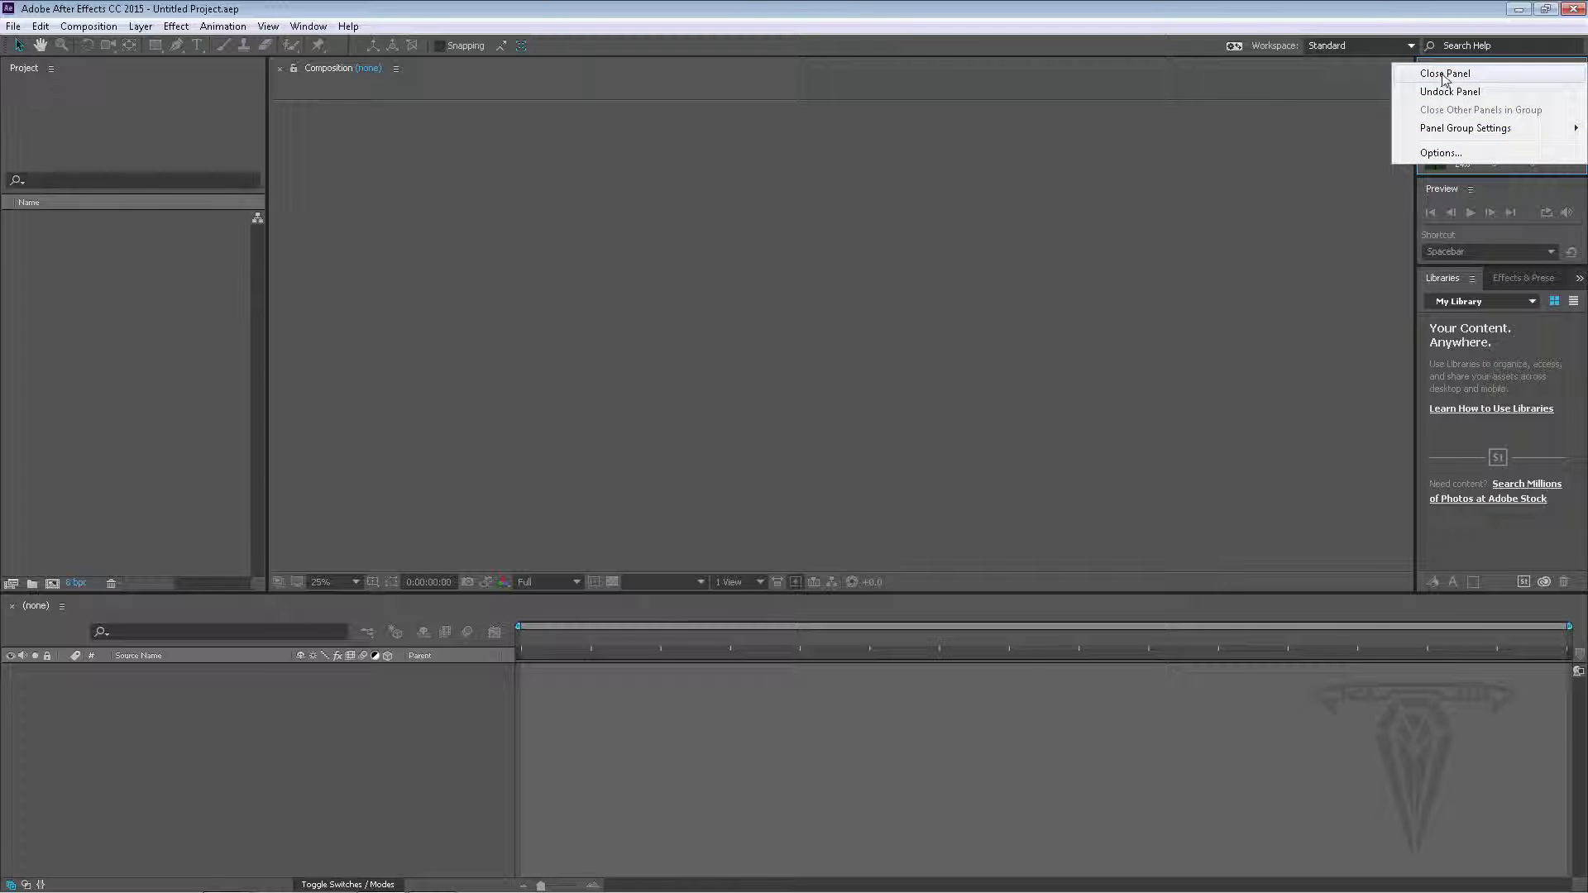
pyautogui.click(1442, 73)
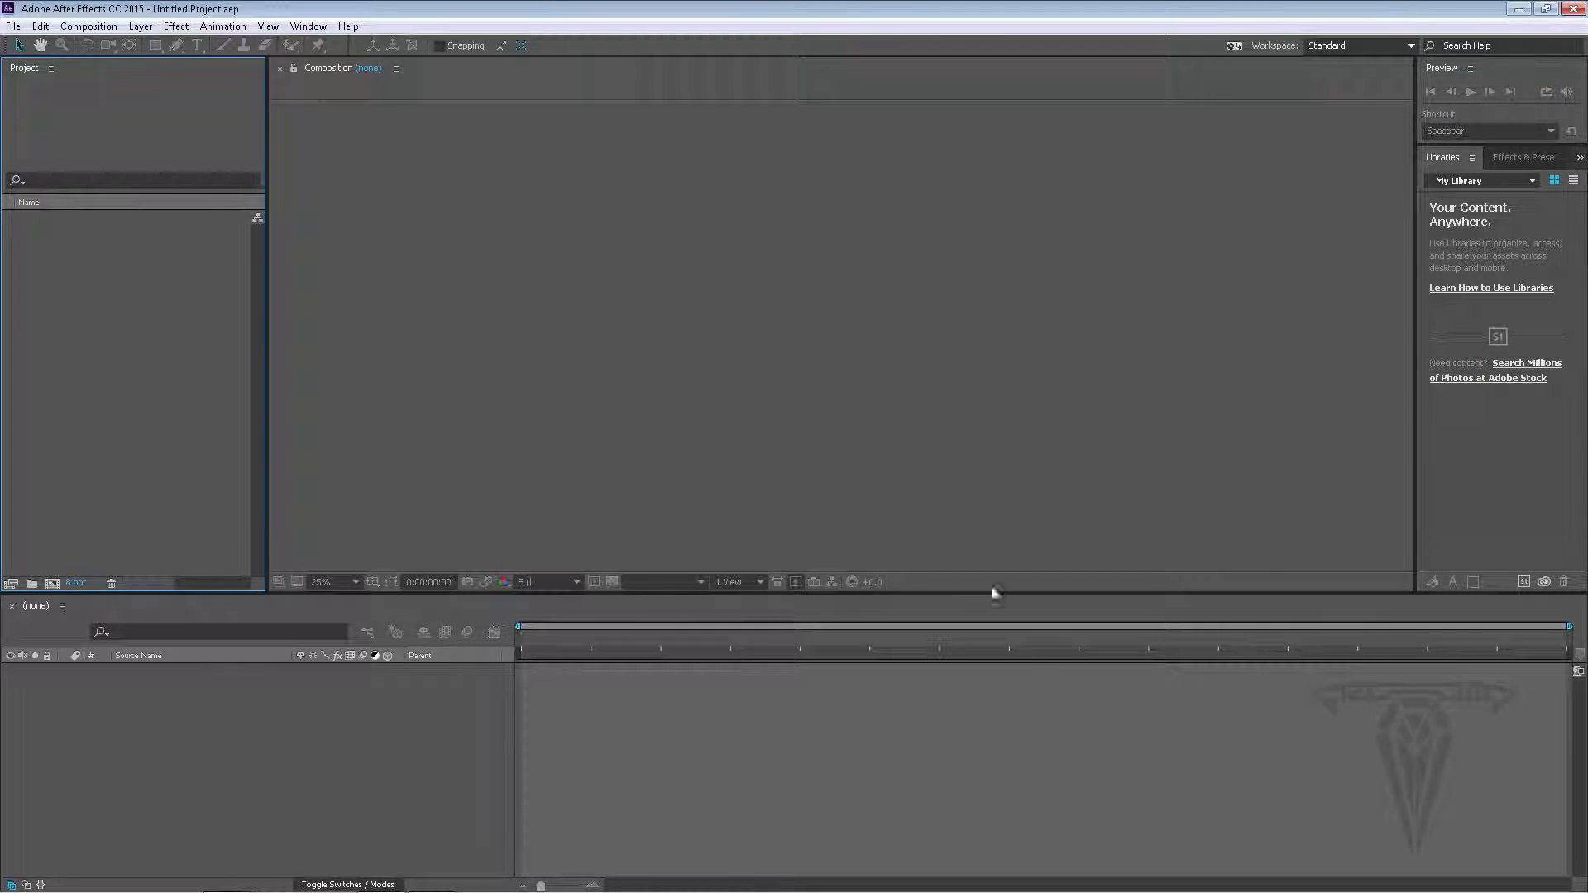
pyautogui.rightClick(1440, 63)
pyautogui.click(1446, 70)
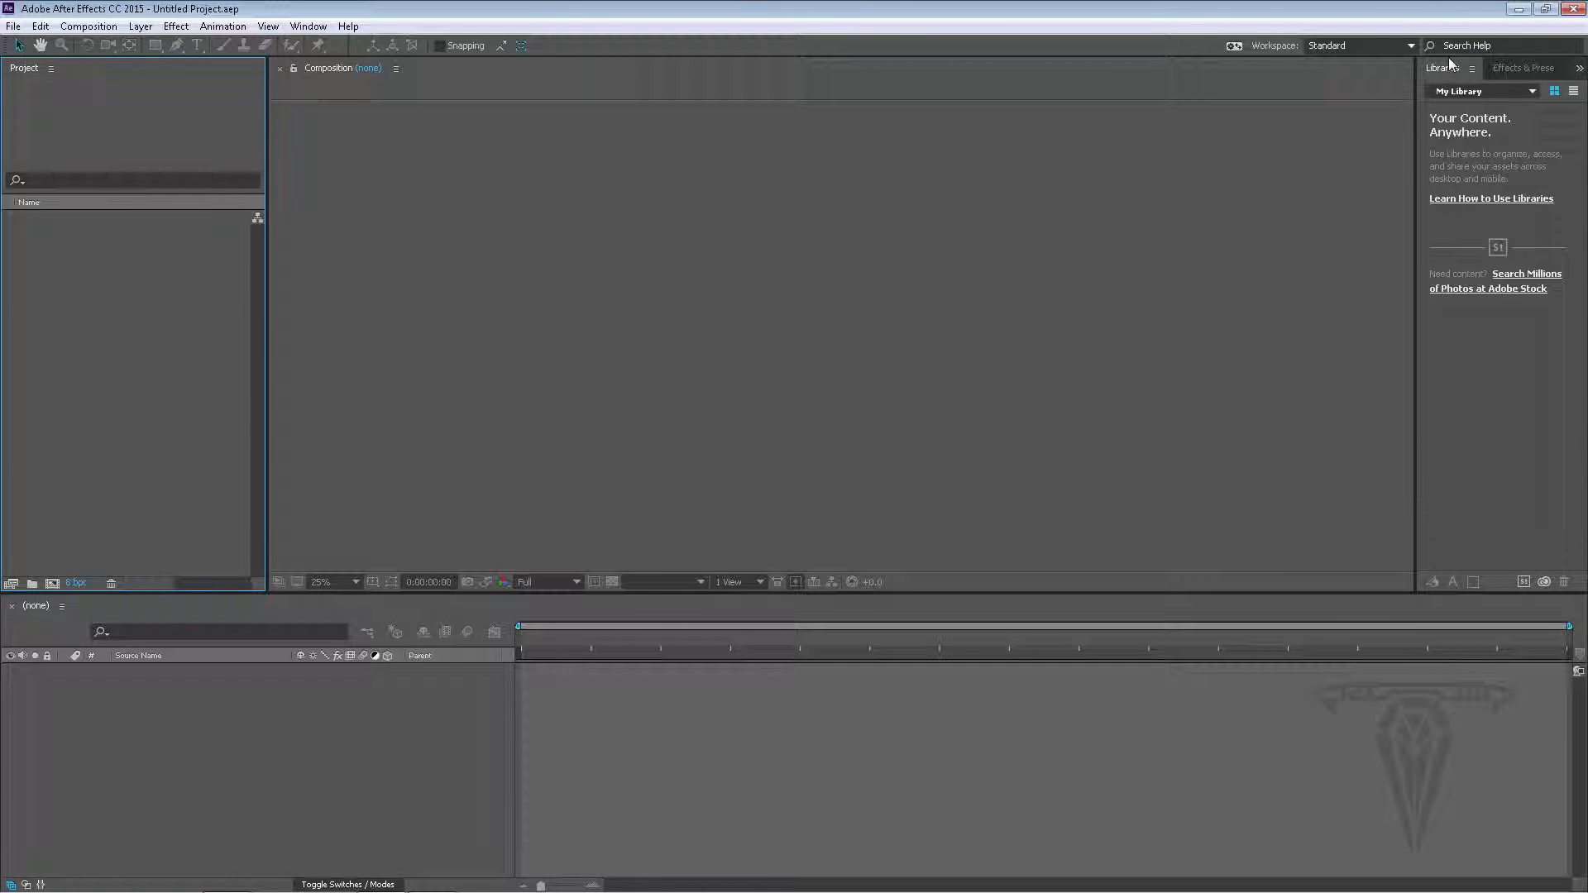
pyautogui.rightClick(1448, 66)
pyautogui.click(1449, 77)
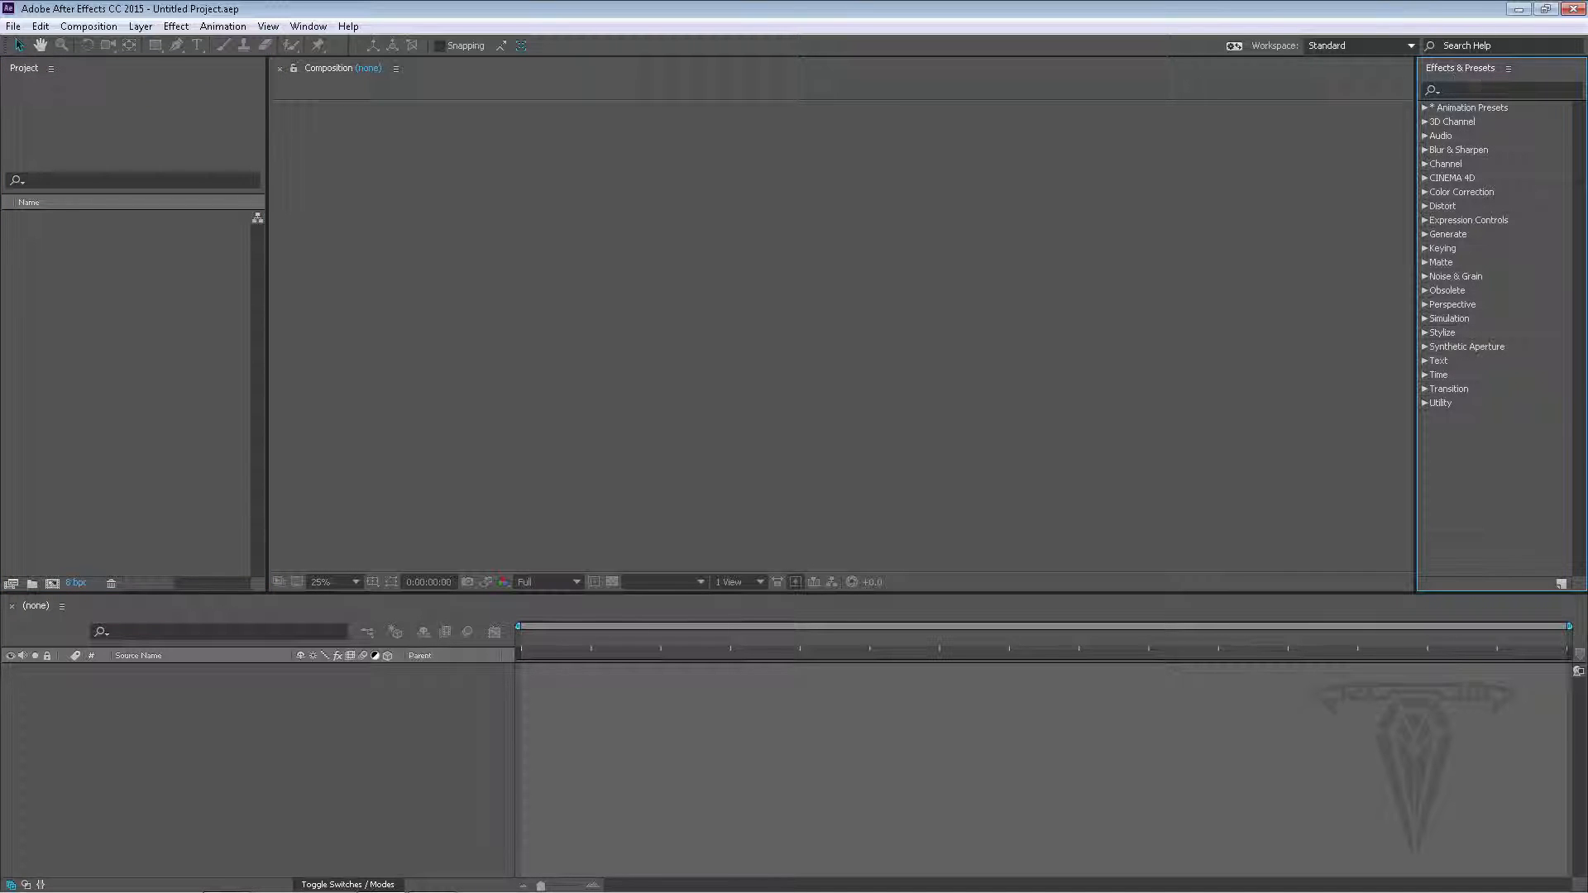
pyautogui.rightClick(1449, 73)
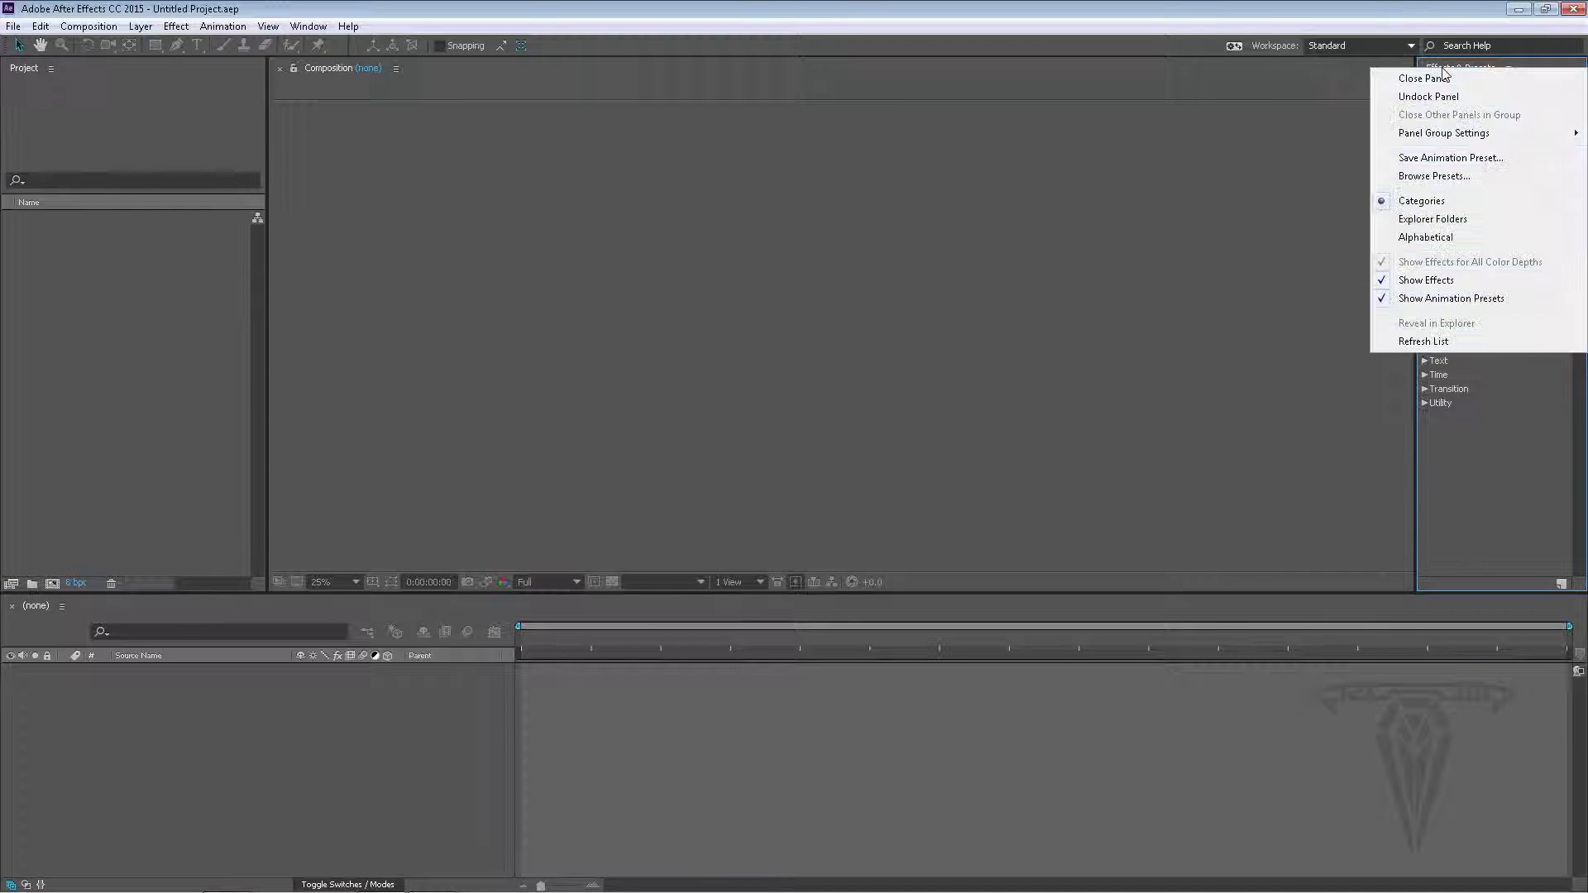
pyautogui.click(1446, 76)
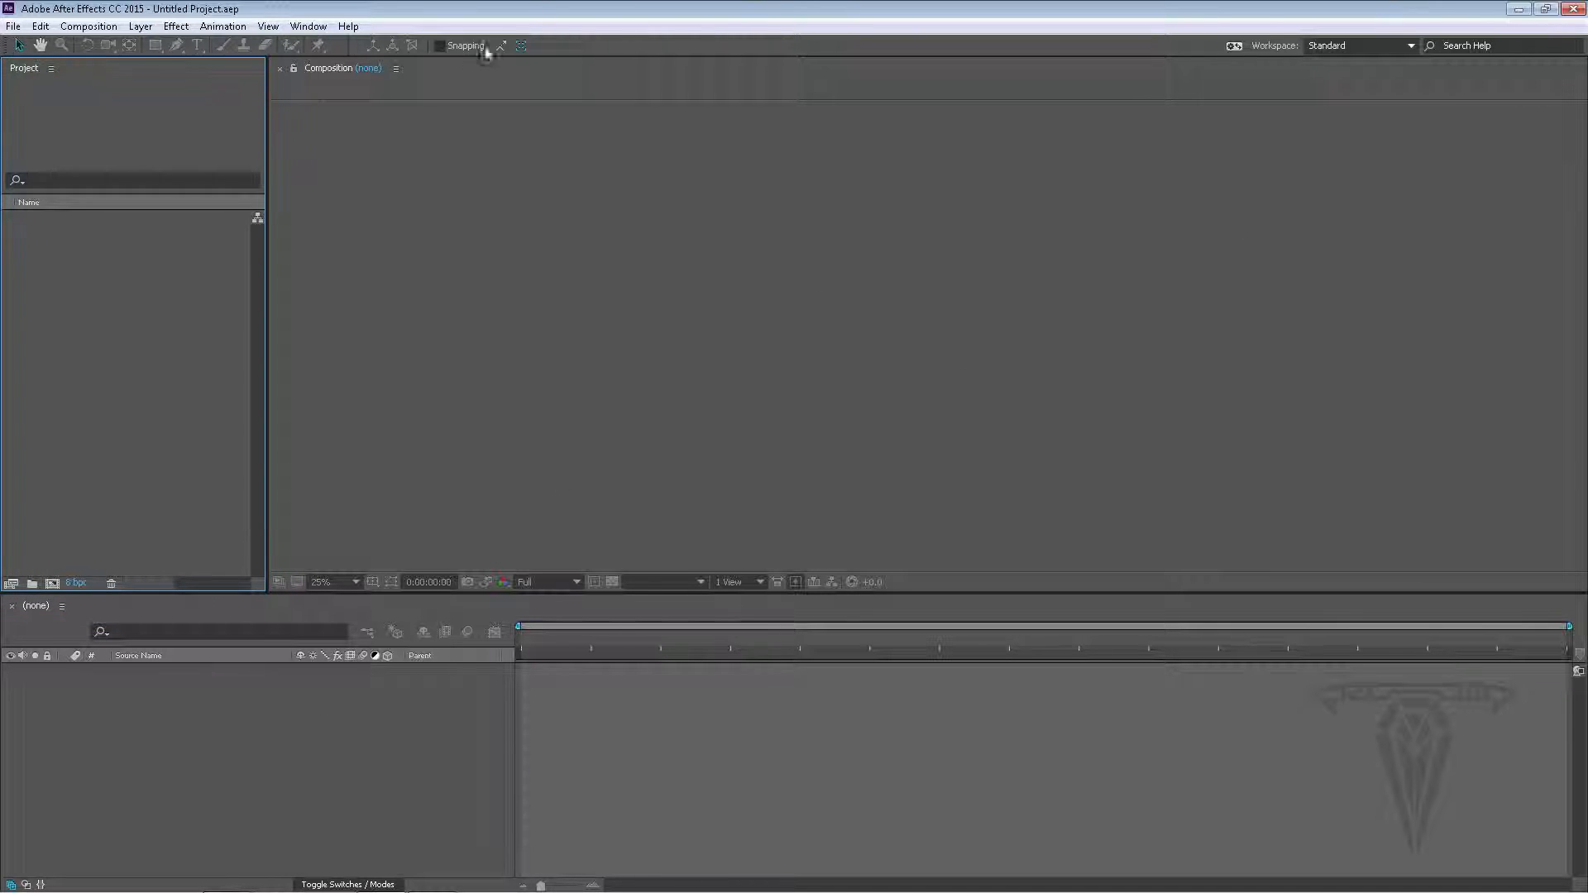
# Step: Save the current panel layout as a new workspace named N_1
pyautogui.click(305, 28)
pyautogui.moveTo(313, 47)
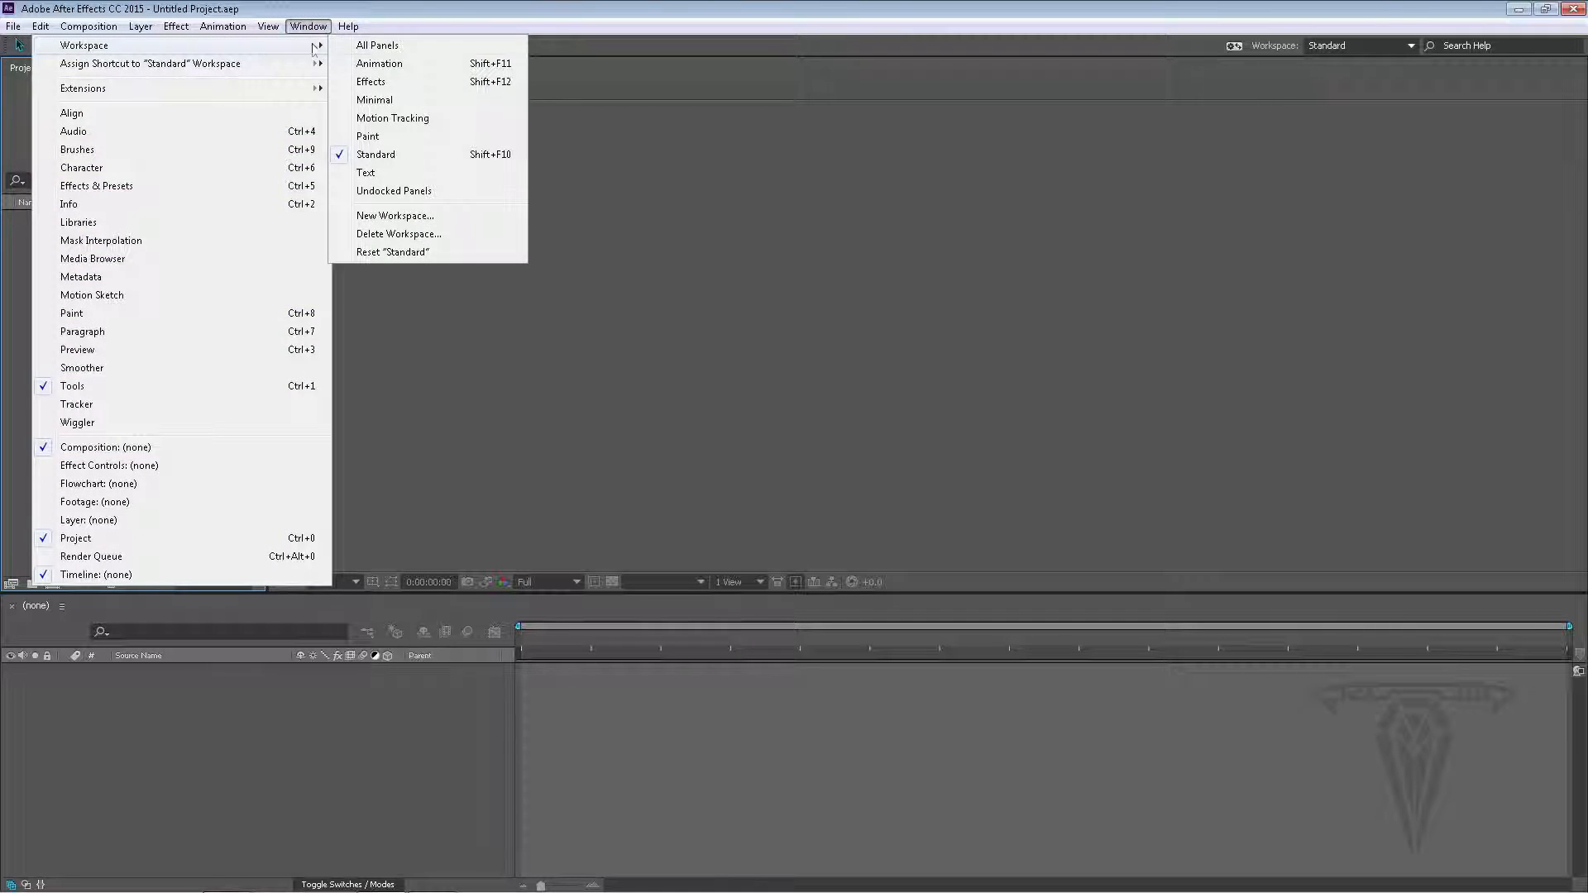
pyautogui.click(404, 218)
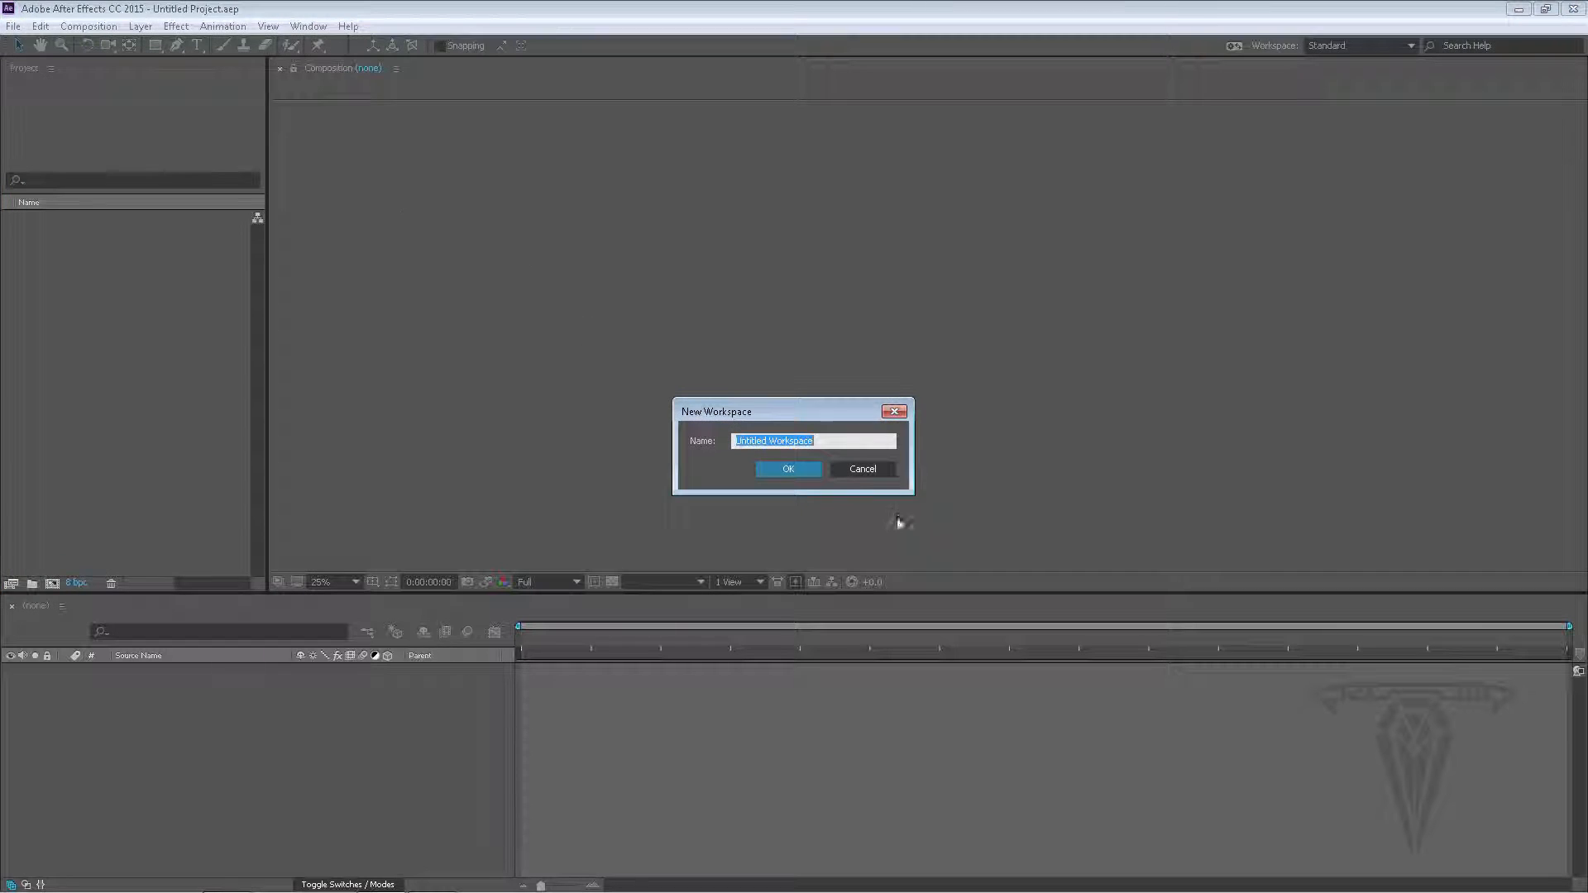
pyautogui.write('N_1')
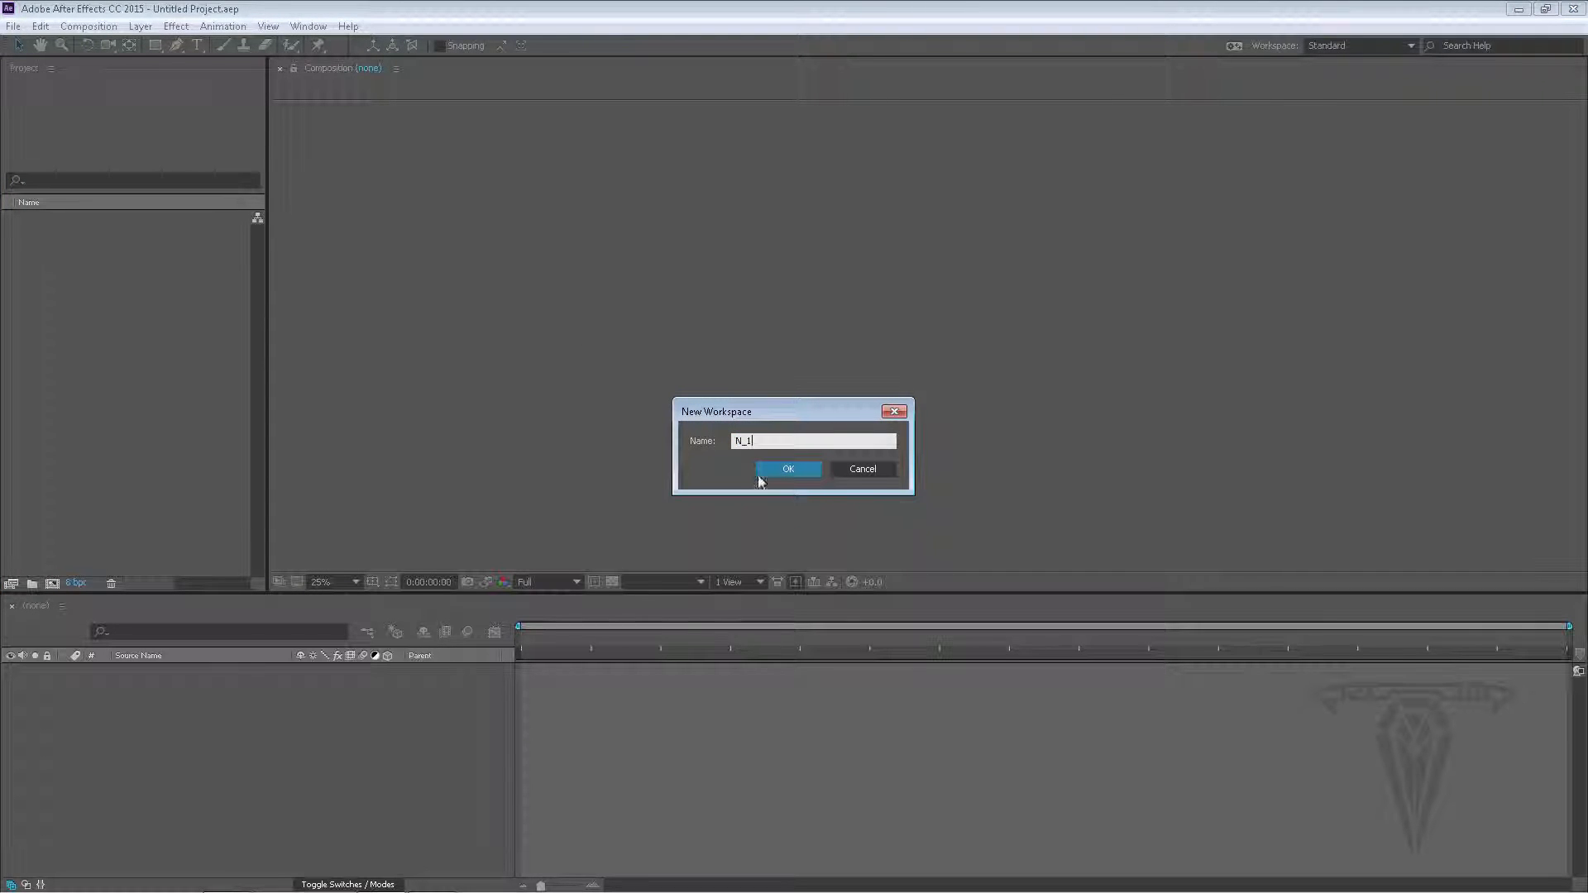
pyautogui.click(787, 469)
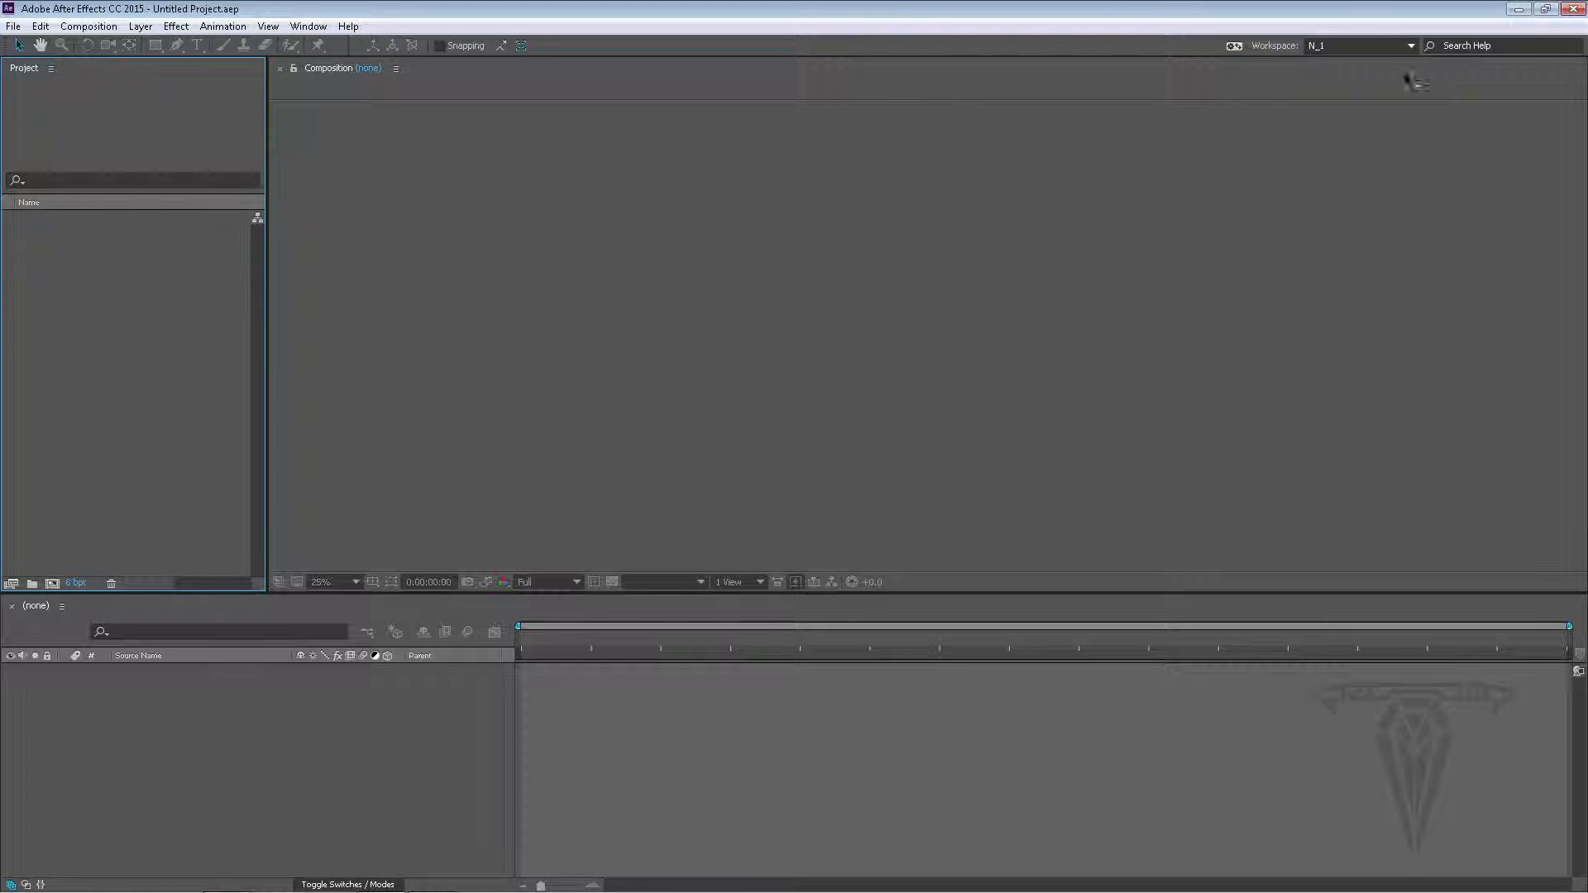
# Step: Reset the Standard workspace to its original panel layout and switch back to the N_1 workspace
pyautogui.click(1404, 45)
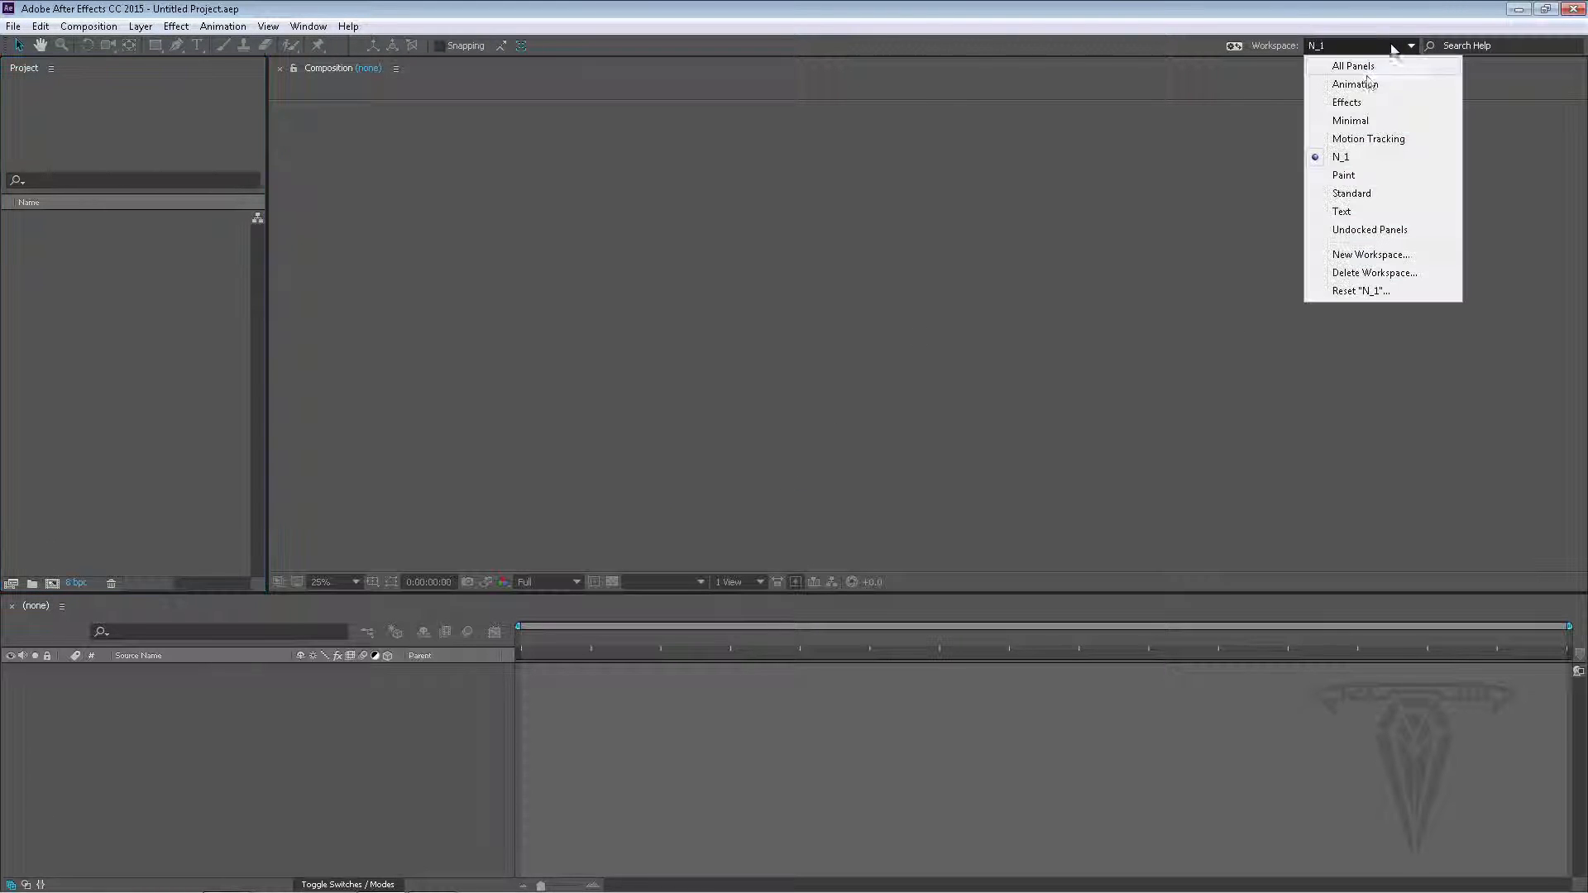
pyautogui.click(1355, 193)
pyautogui.click(1355, 48)
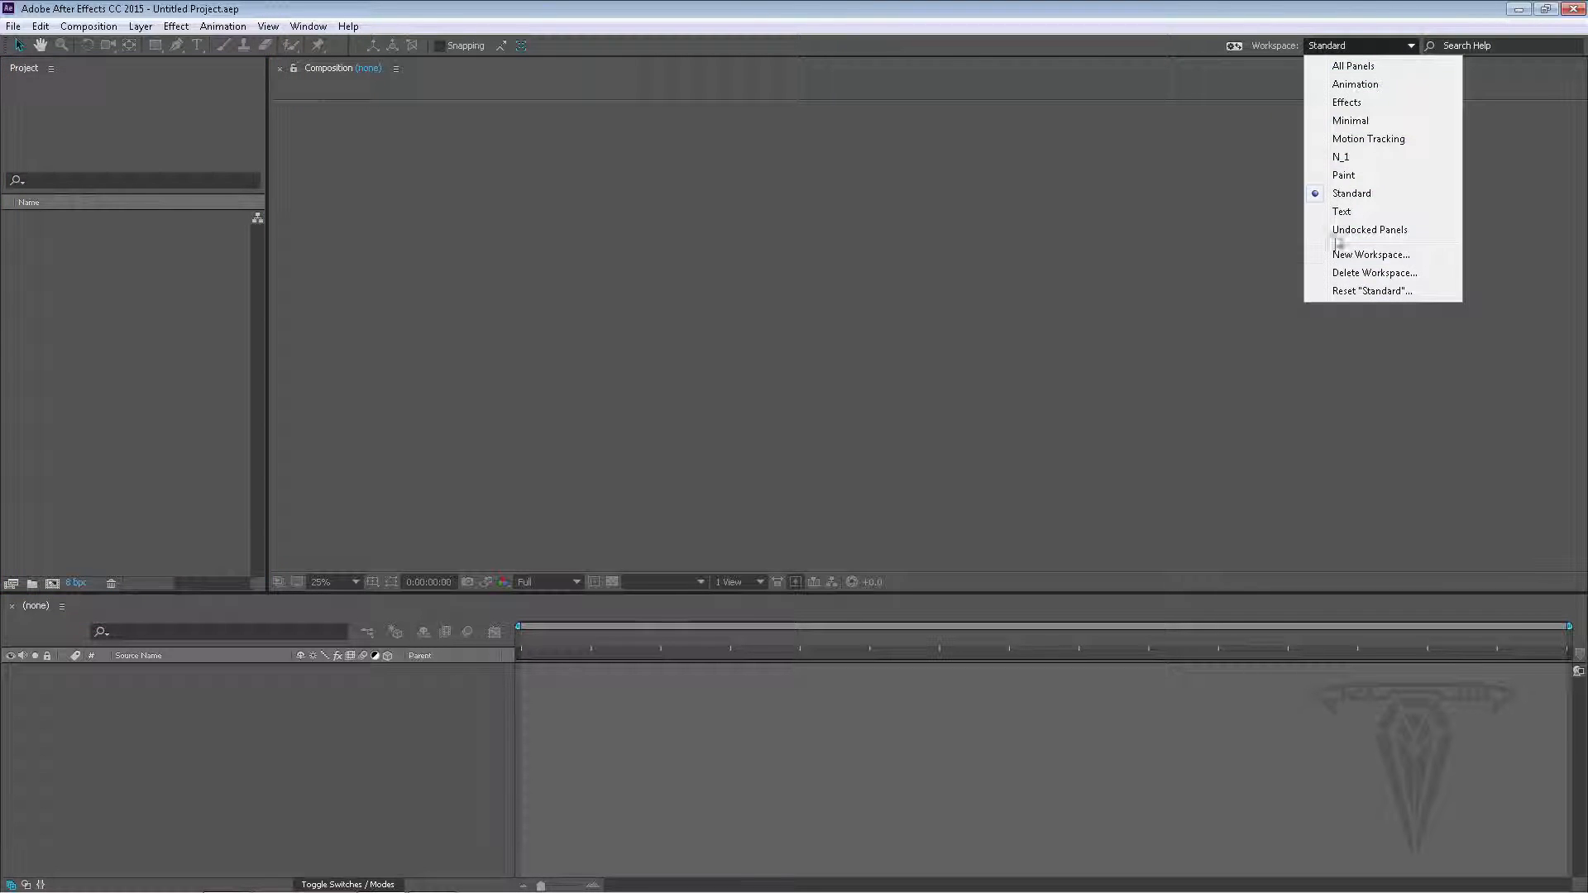
pyautogui.click(1353, 290)
pyautogui.click(836, 474)
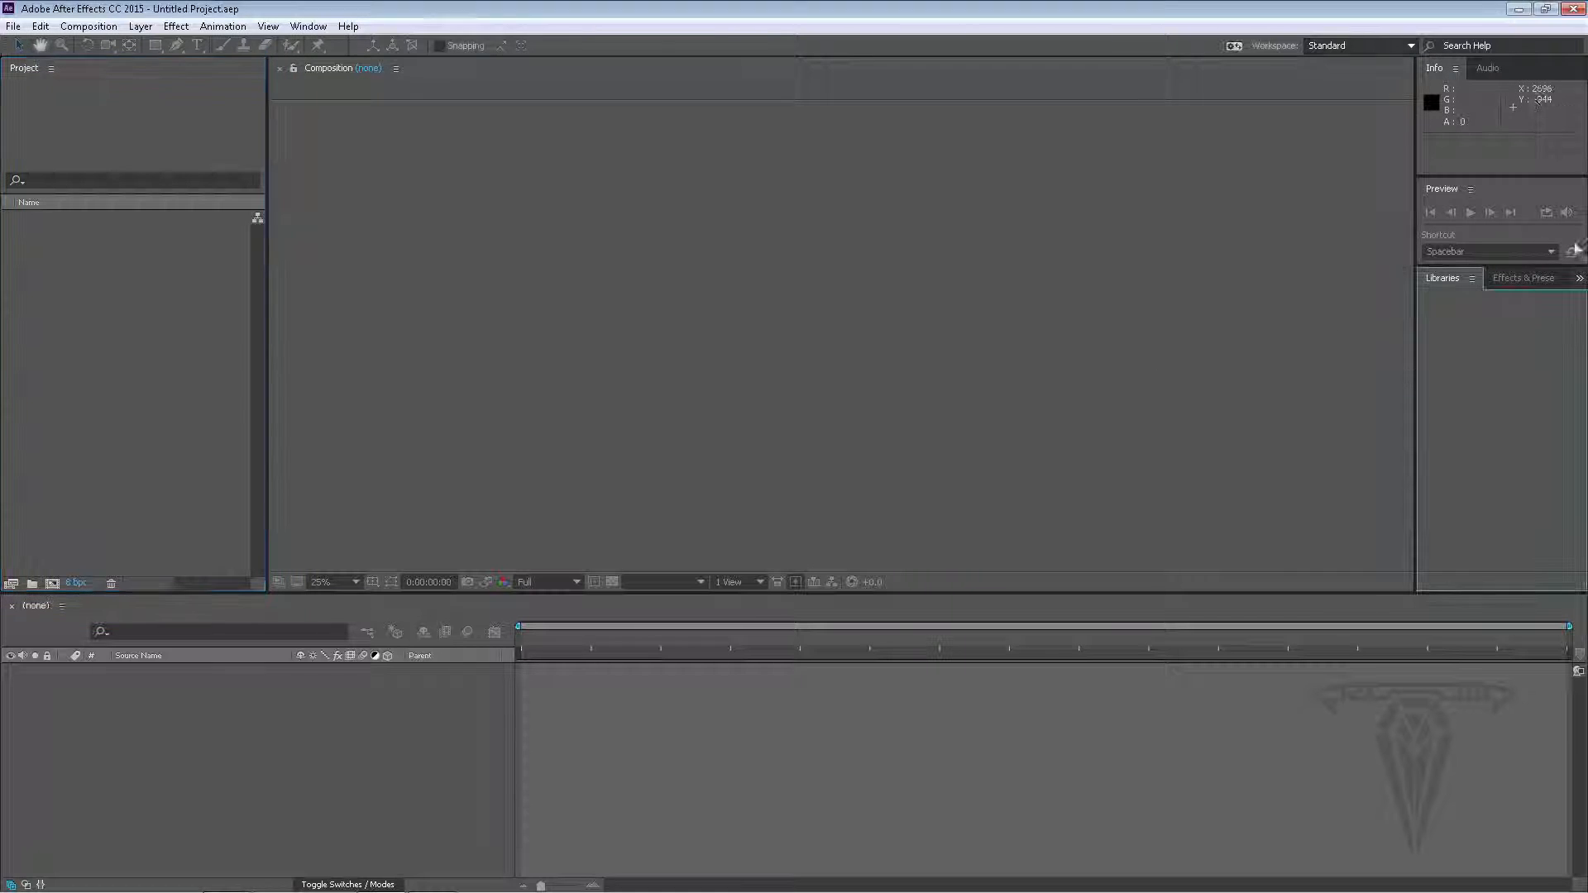
pyautogui.click(1341, 46)
pyautogui.click(1341, 159)
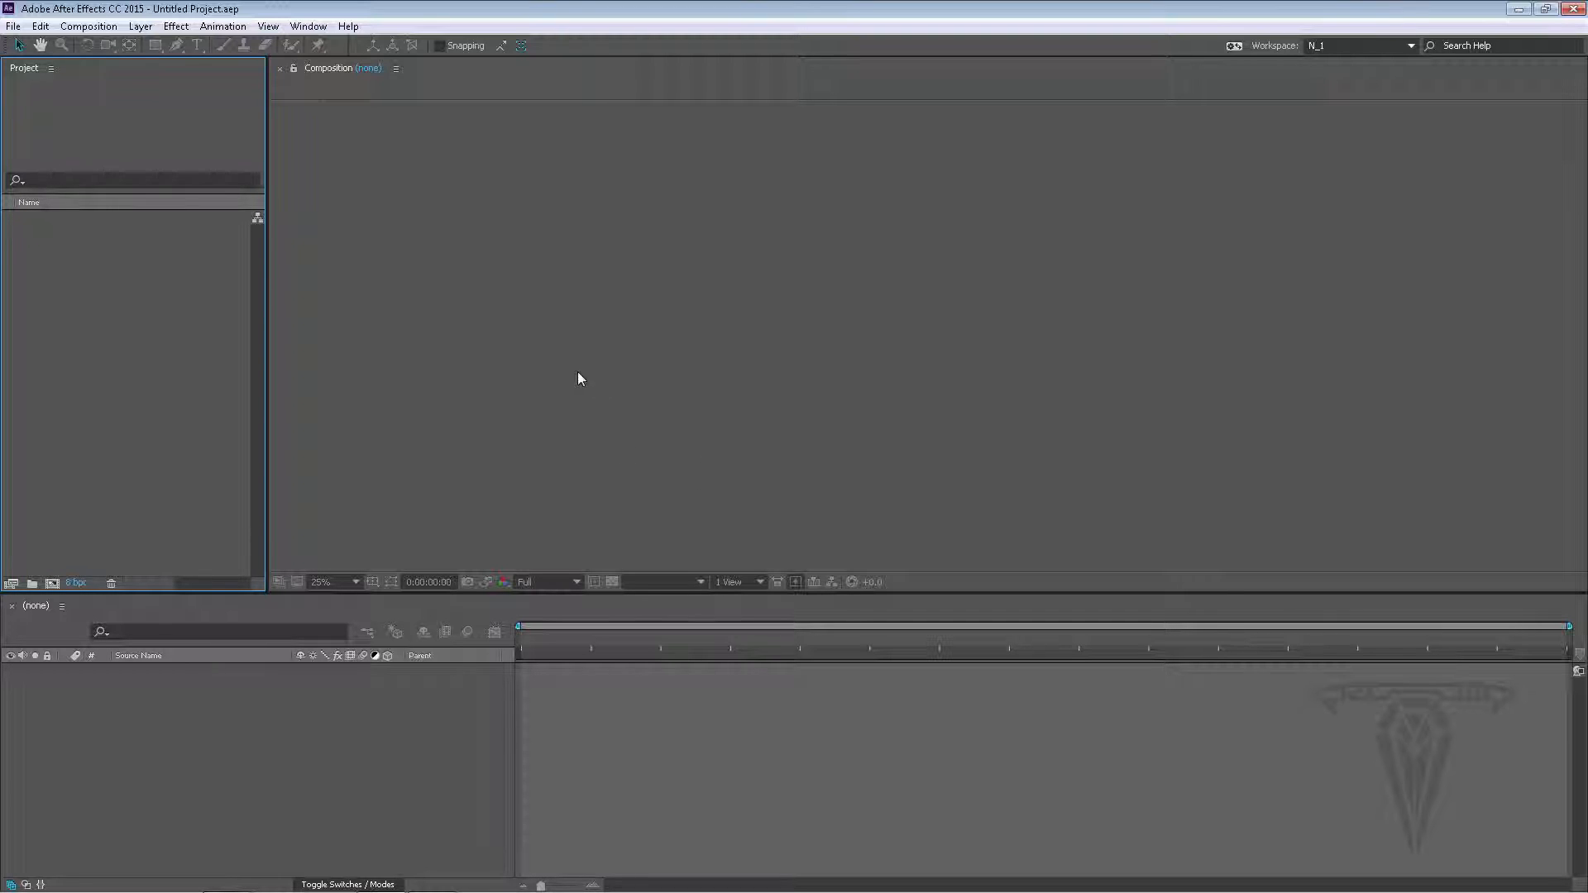
# Step: Examine the Previews preferences and the ray-tracing options in the GPU information, leaving the GPU settings as they are
pyautogui.click(40, 26)
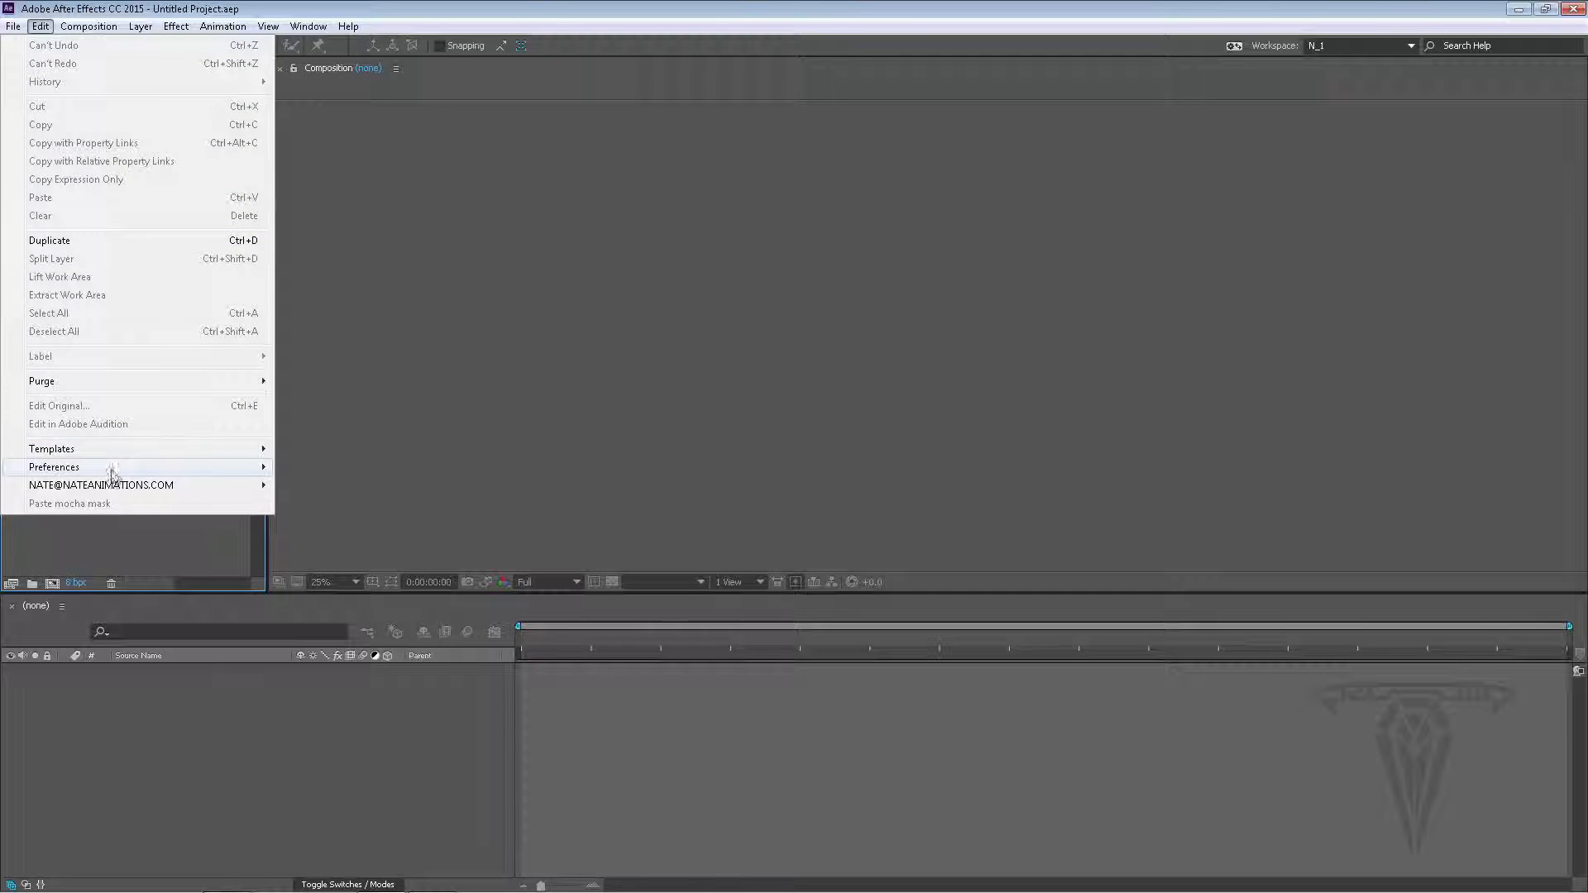
pyautogui.moveTo(116, 473)
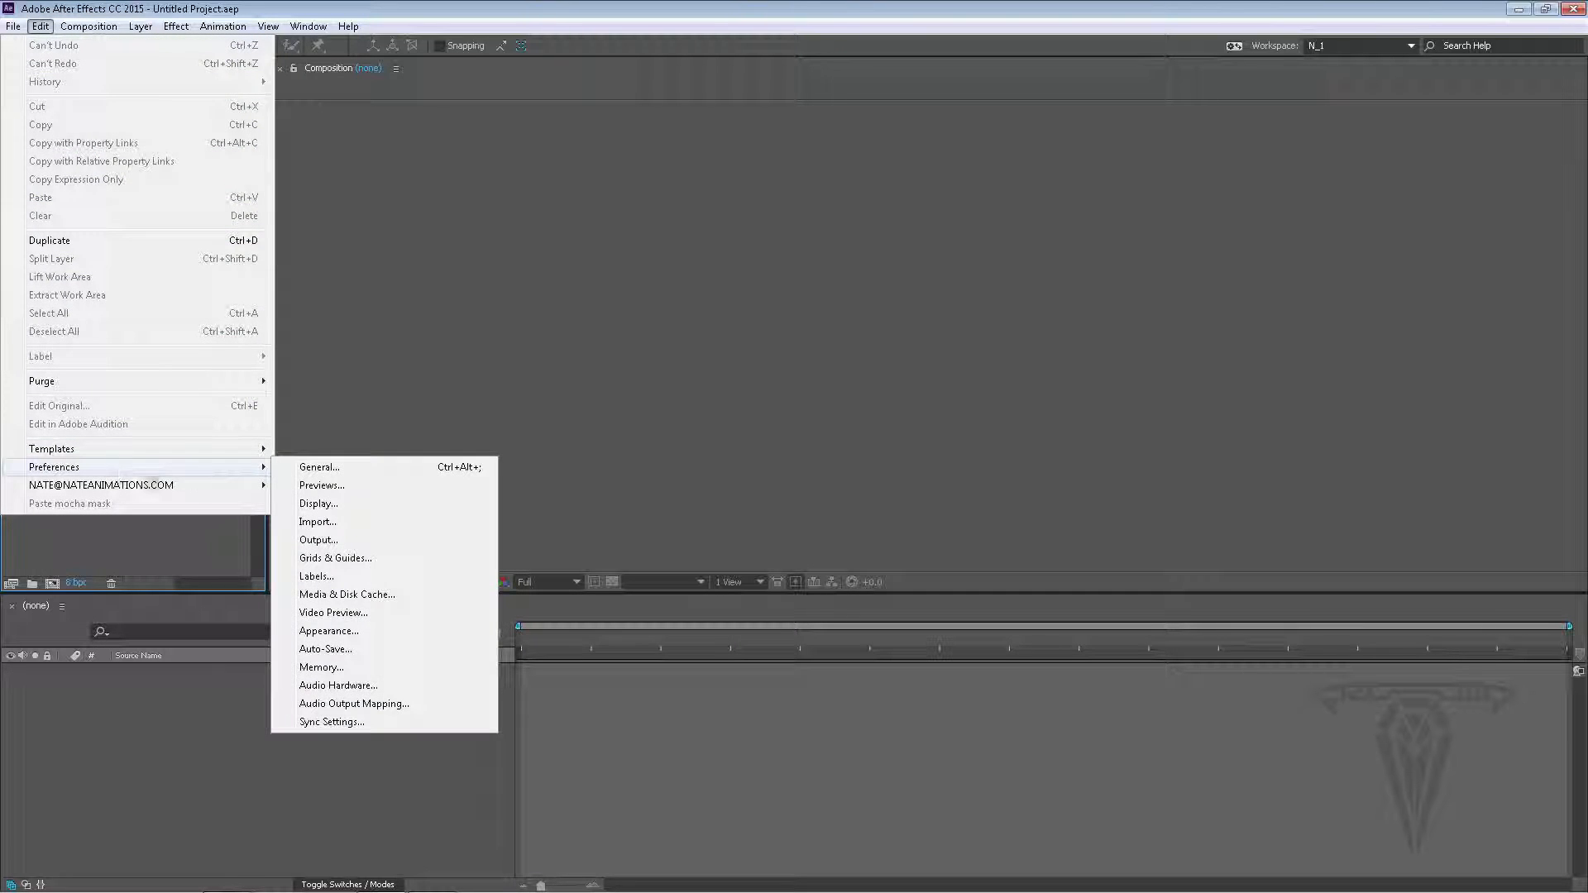
pyautogui.click(332, 469)
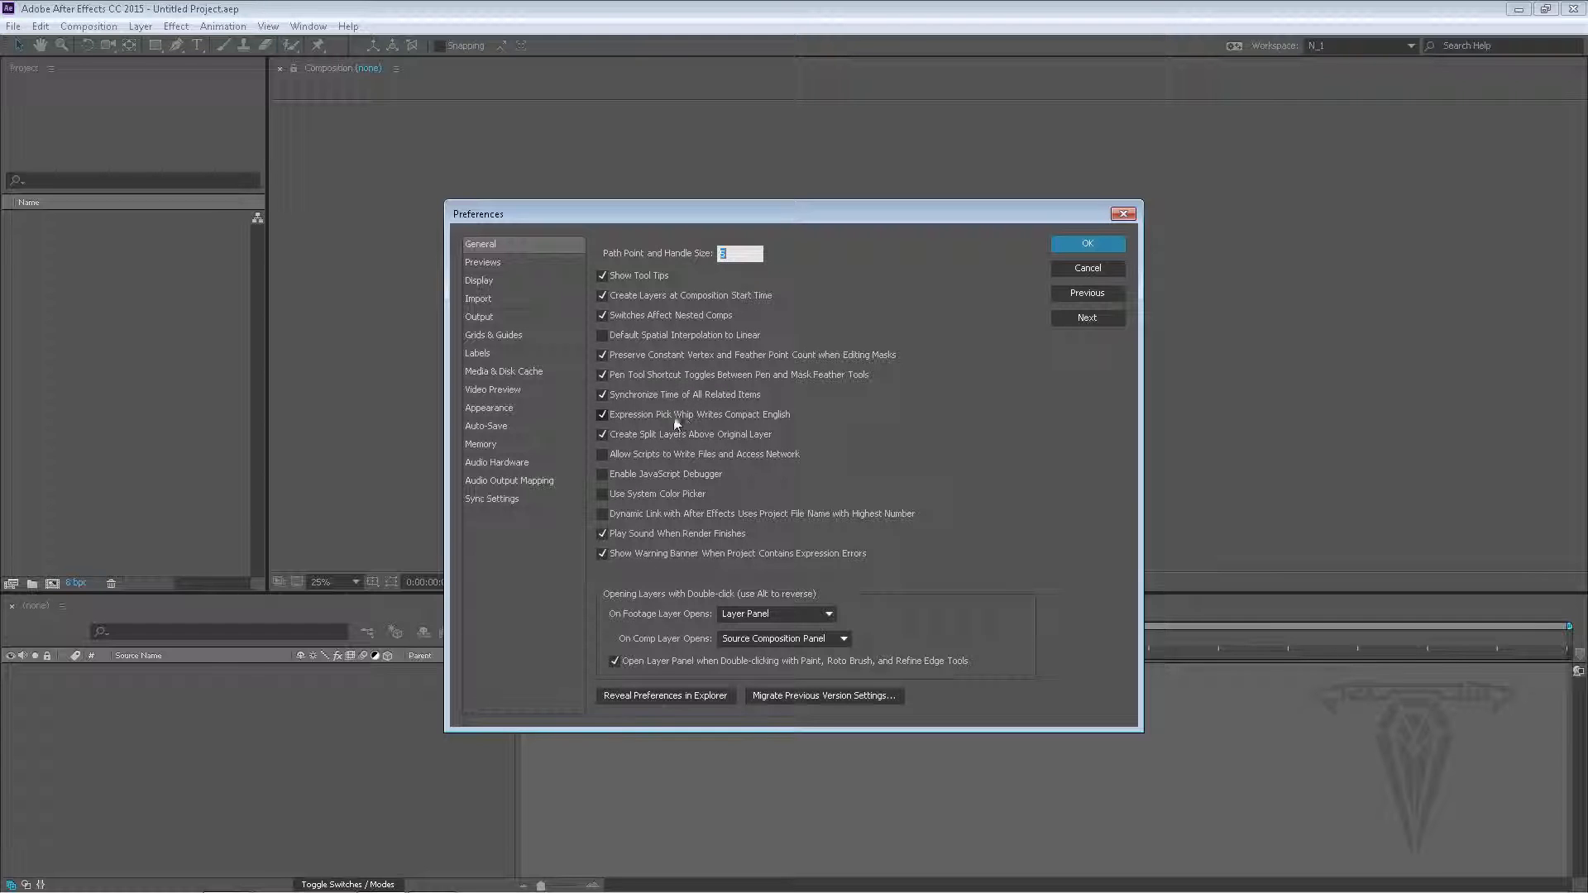
pyautogui.click(489, 263)
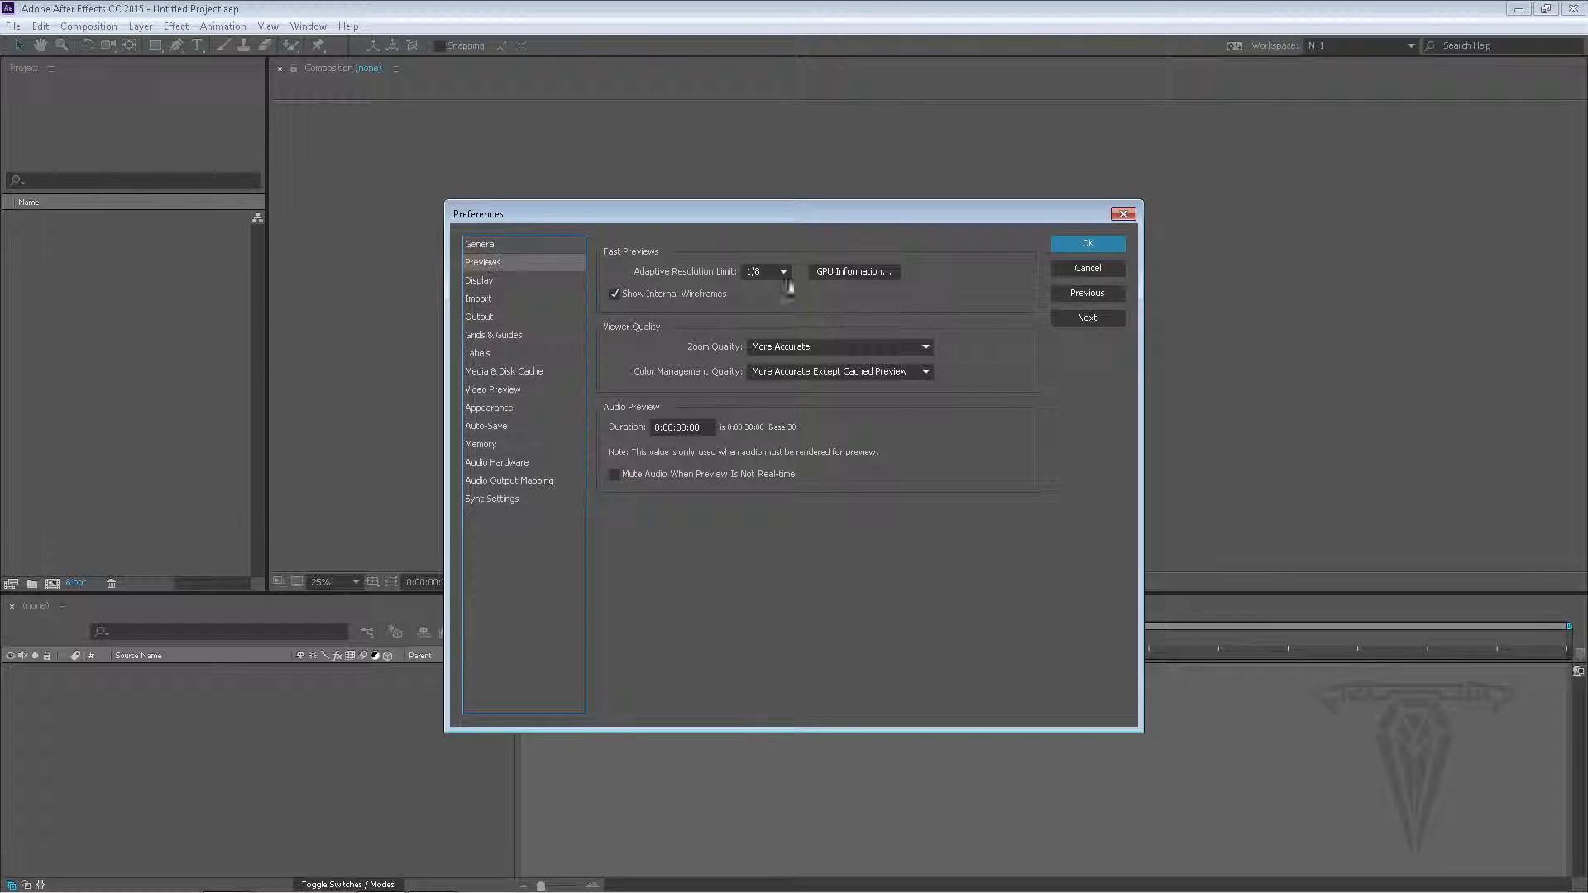
pyautogui.click(857, 271)
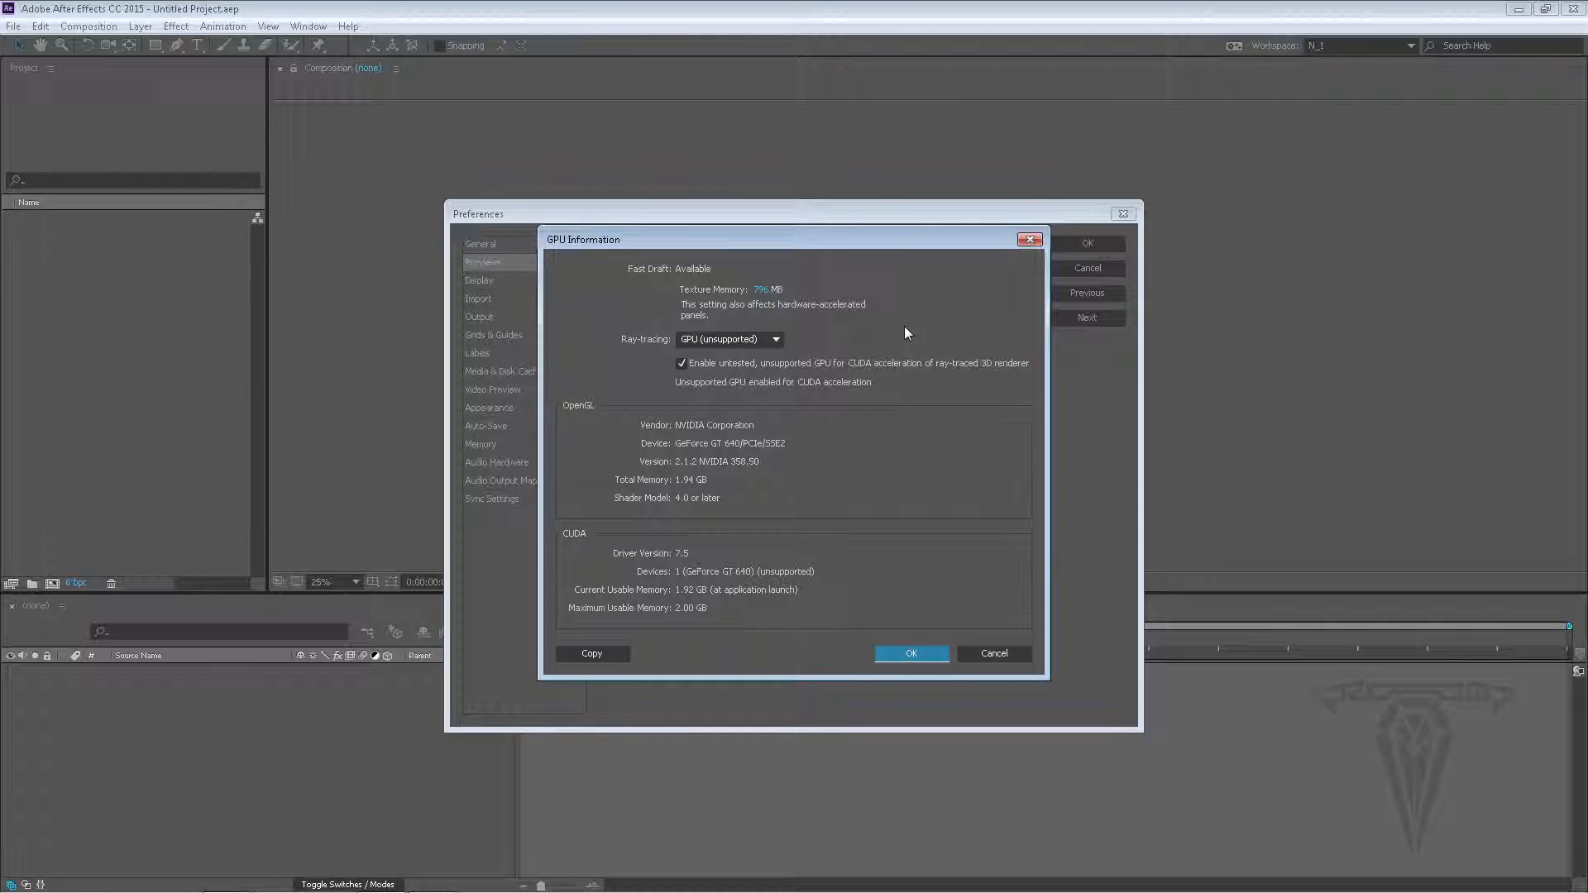
pyautogui.click(757, 340)
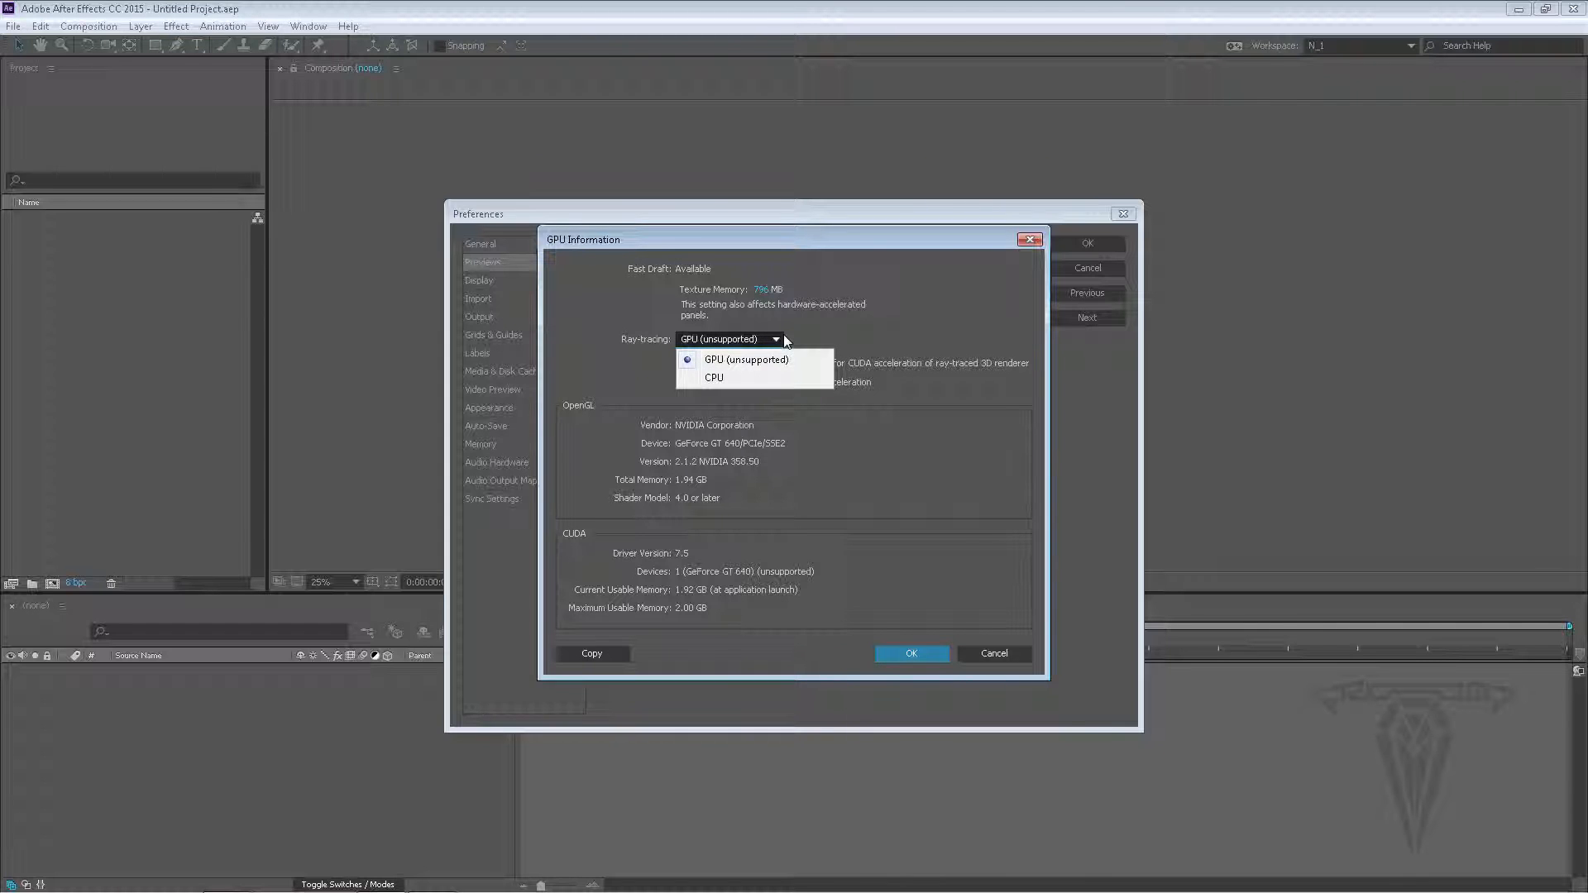
pyautogui.click(963, 312)
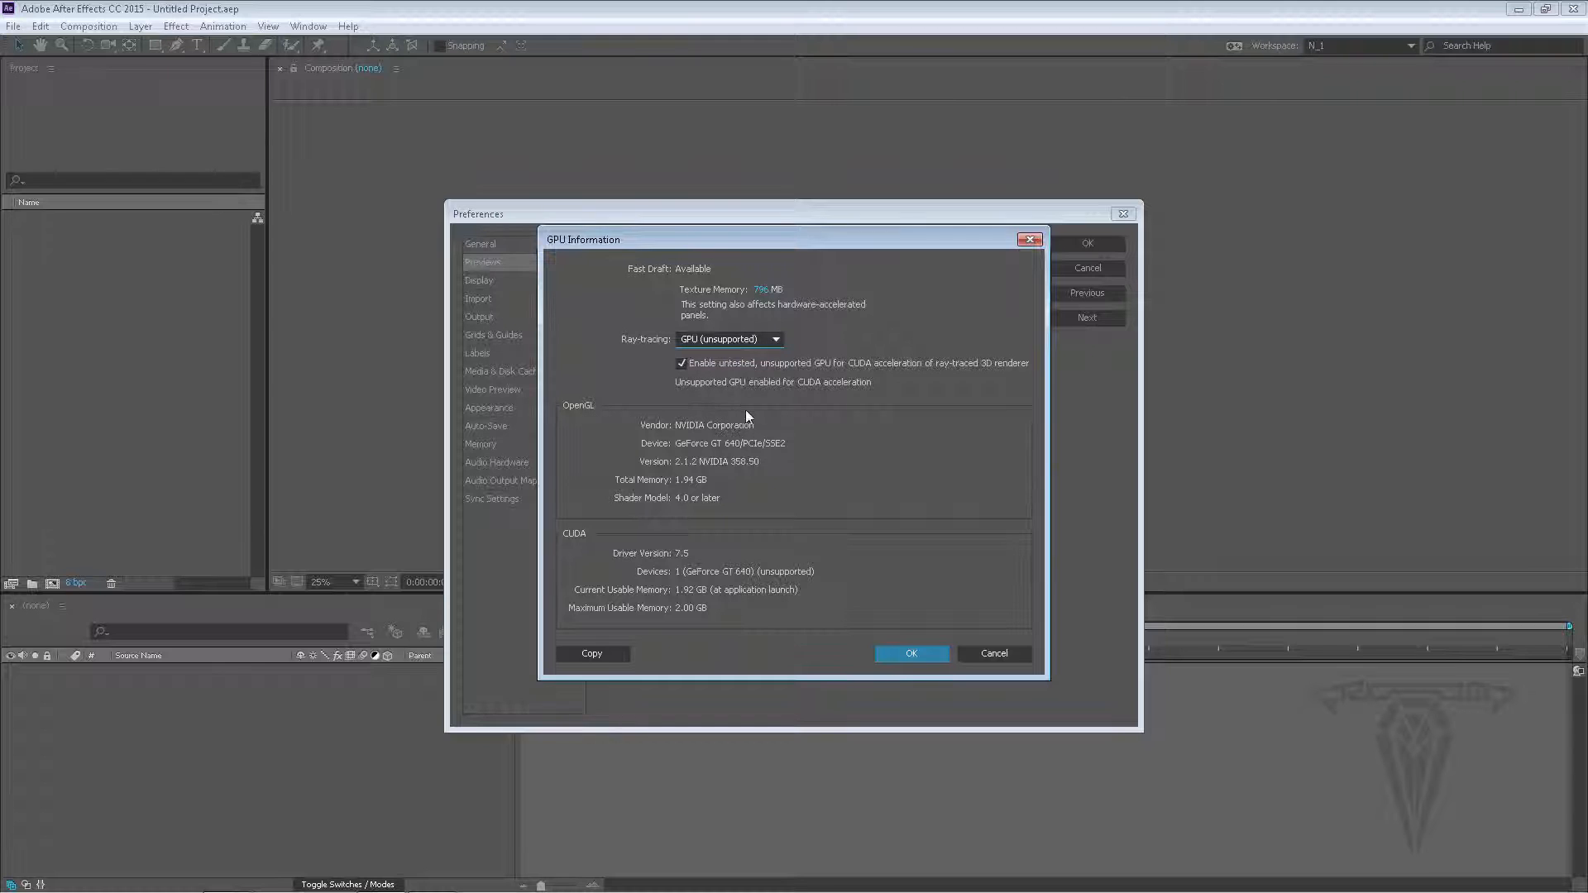
pyautogui.click(995, 652)
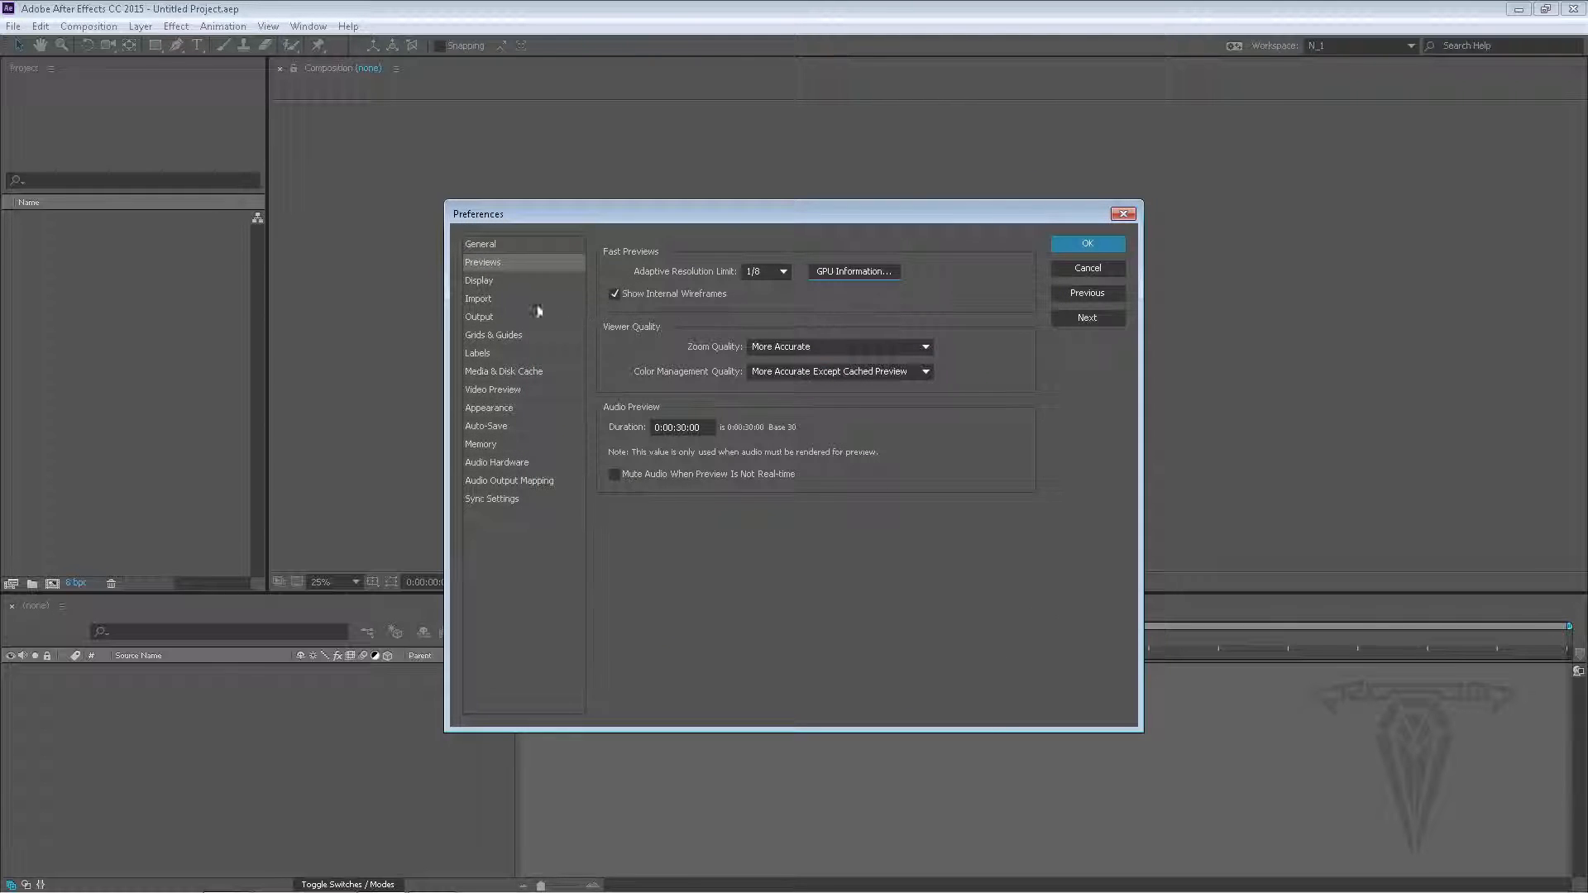
# Step: Examine the disk cache and media cache folder settings and the Memory preferences, and close the preferences without saving
pyautogui.click(501, 371)
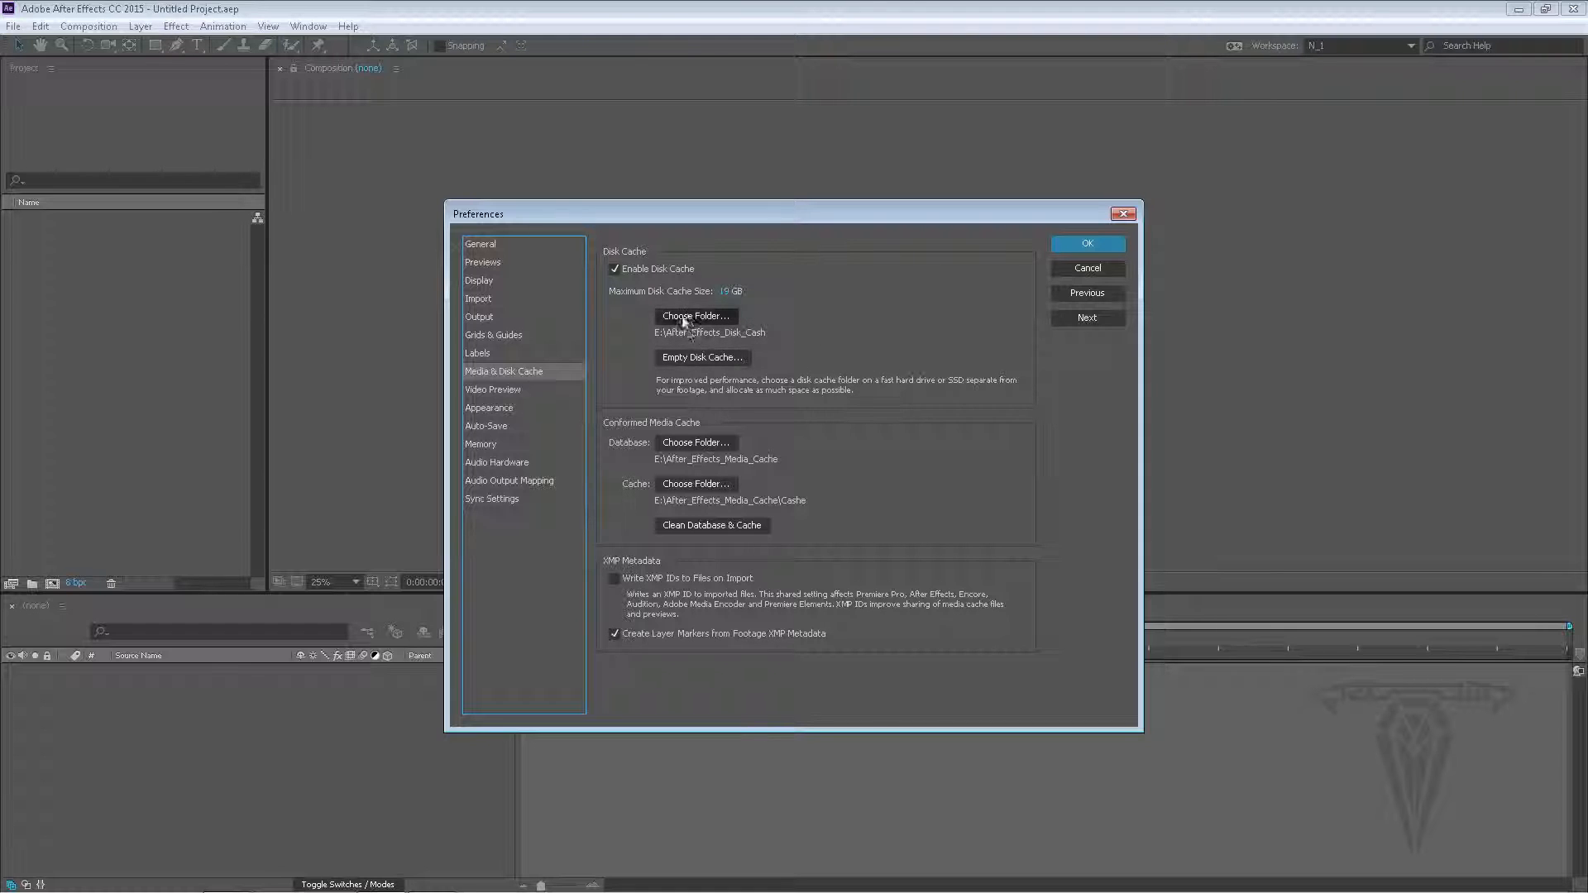
pyautogui.click(707, 321)
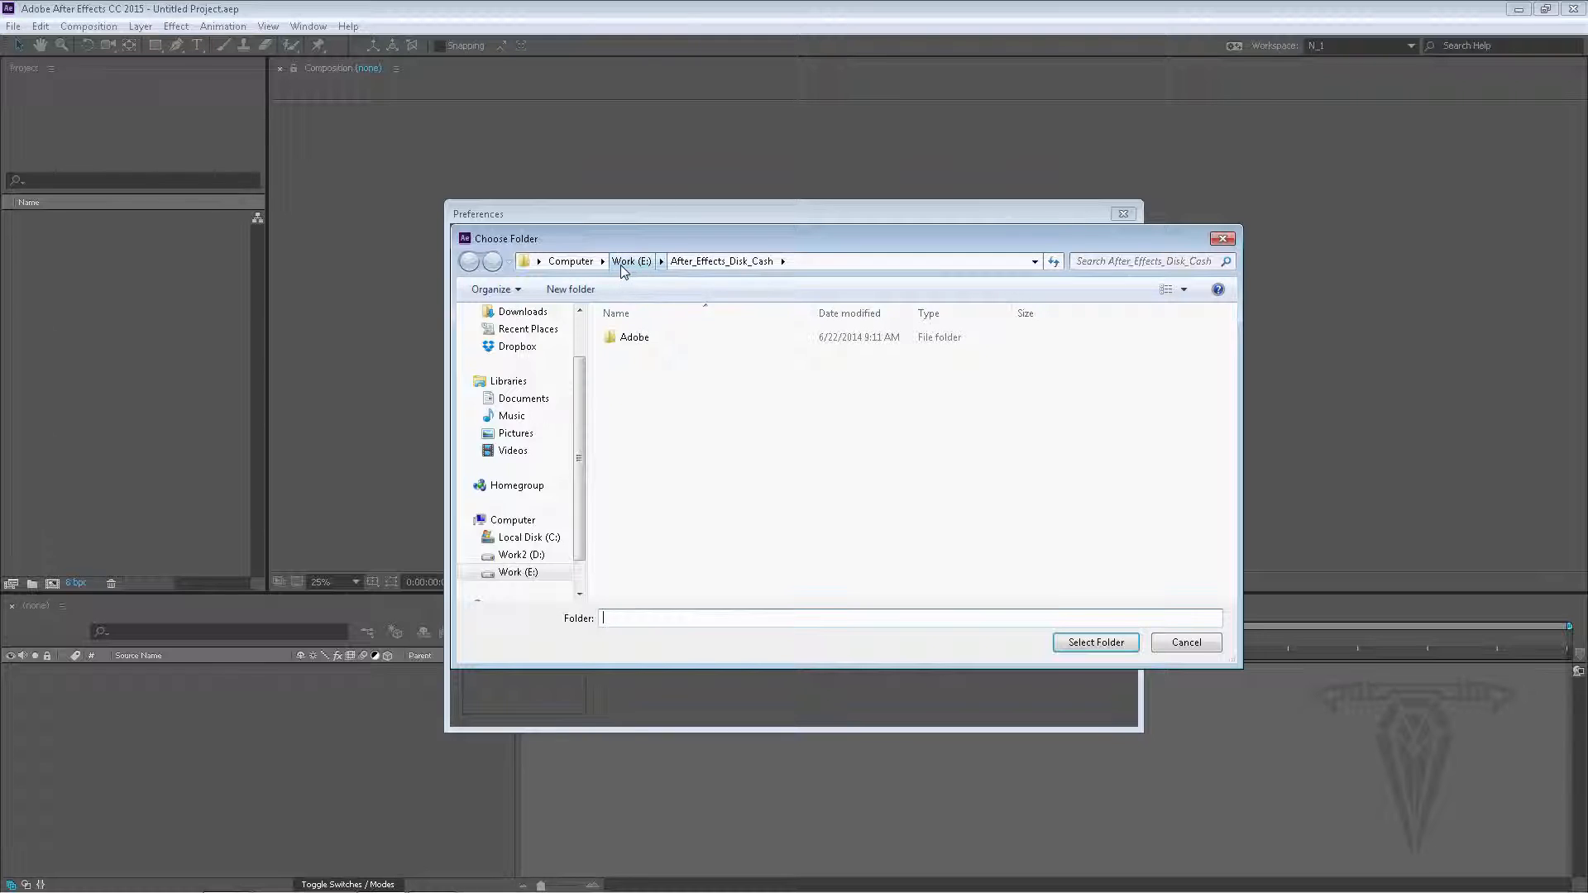
pyautogui.moveTo(583, 403); pyautogui.dragTo(584, 426)
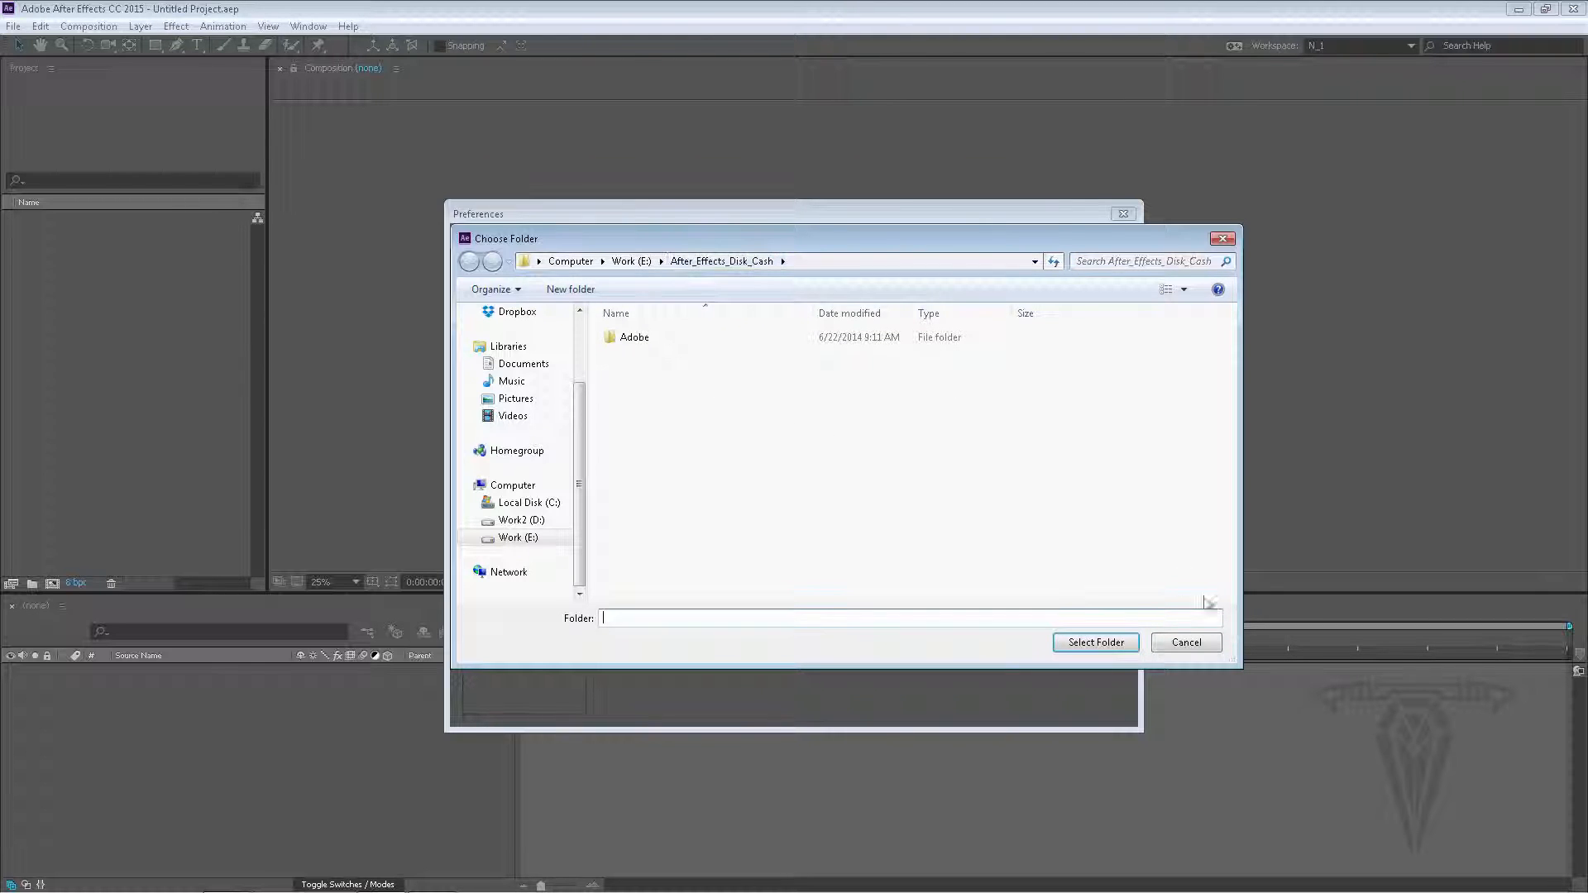
pyautogui.click(1186, 642)
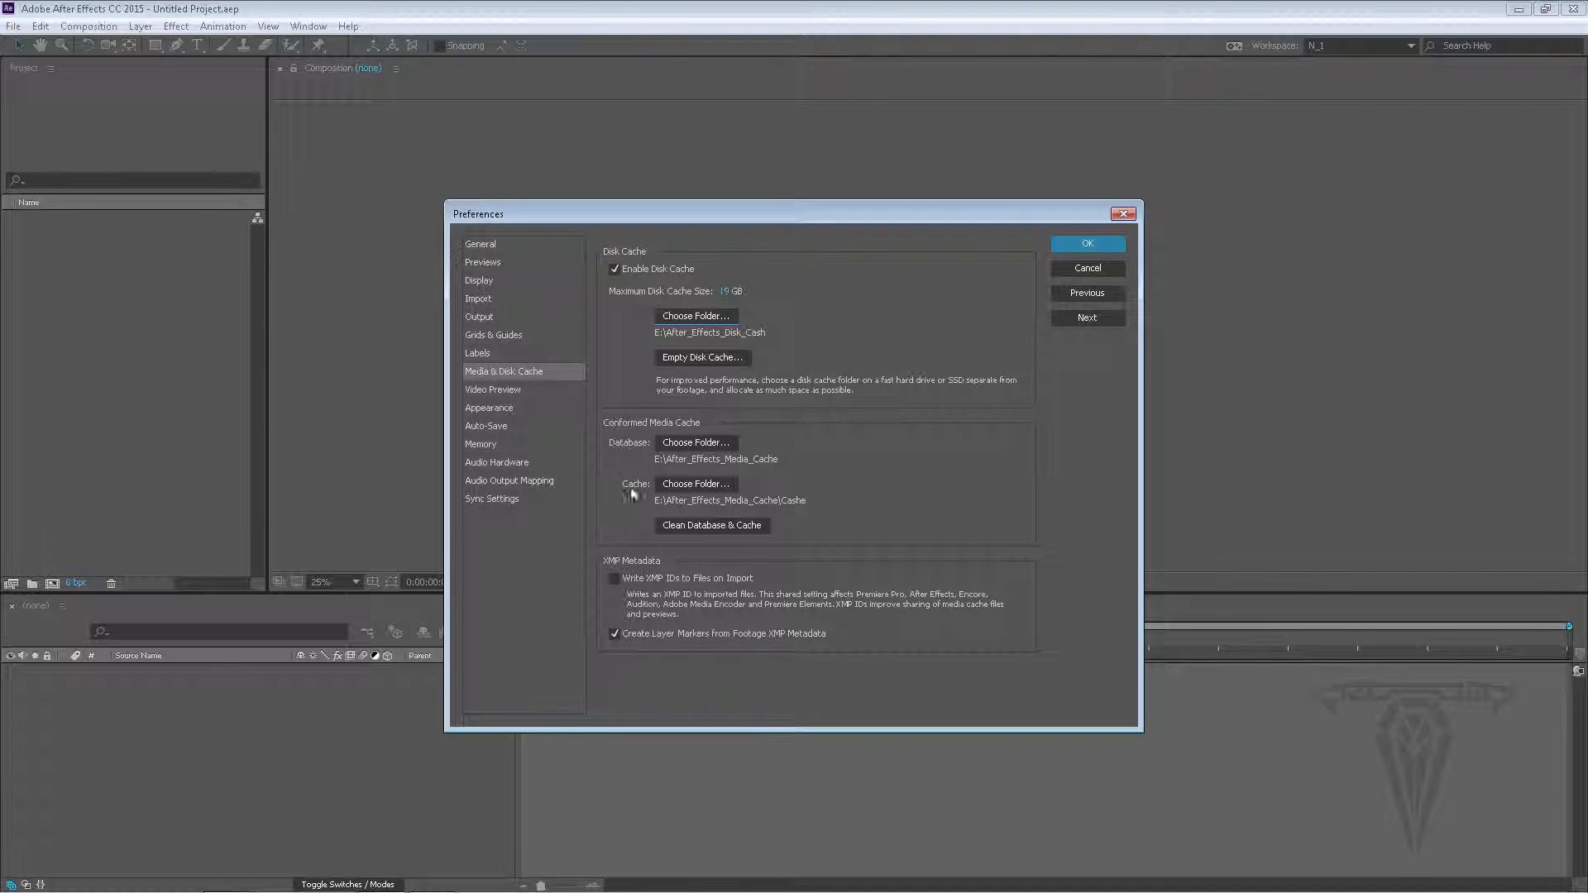
pyautogui.click(693, 484)
pyautogui.click(480, 445)
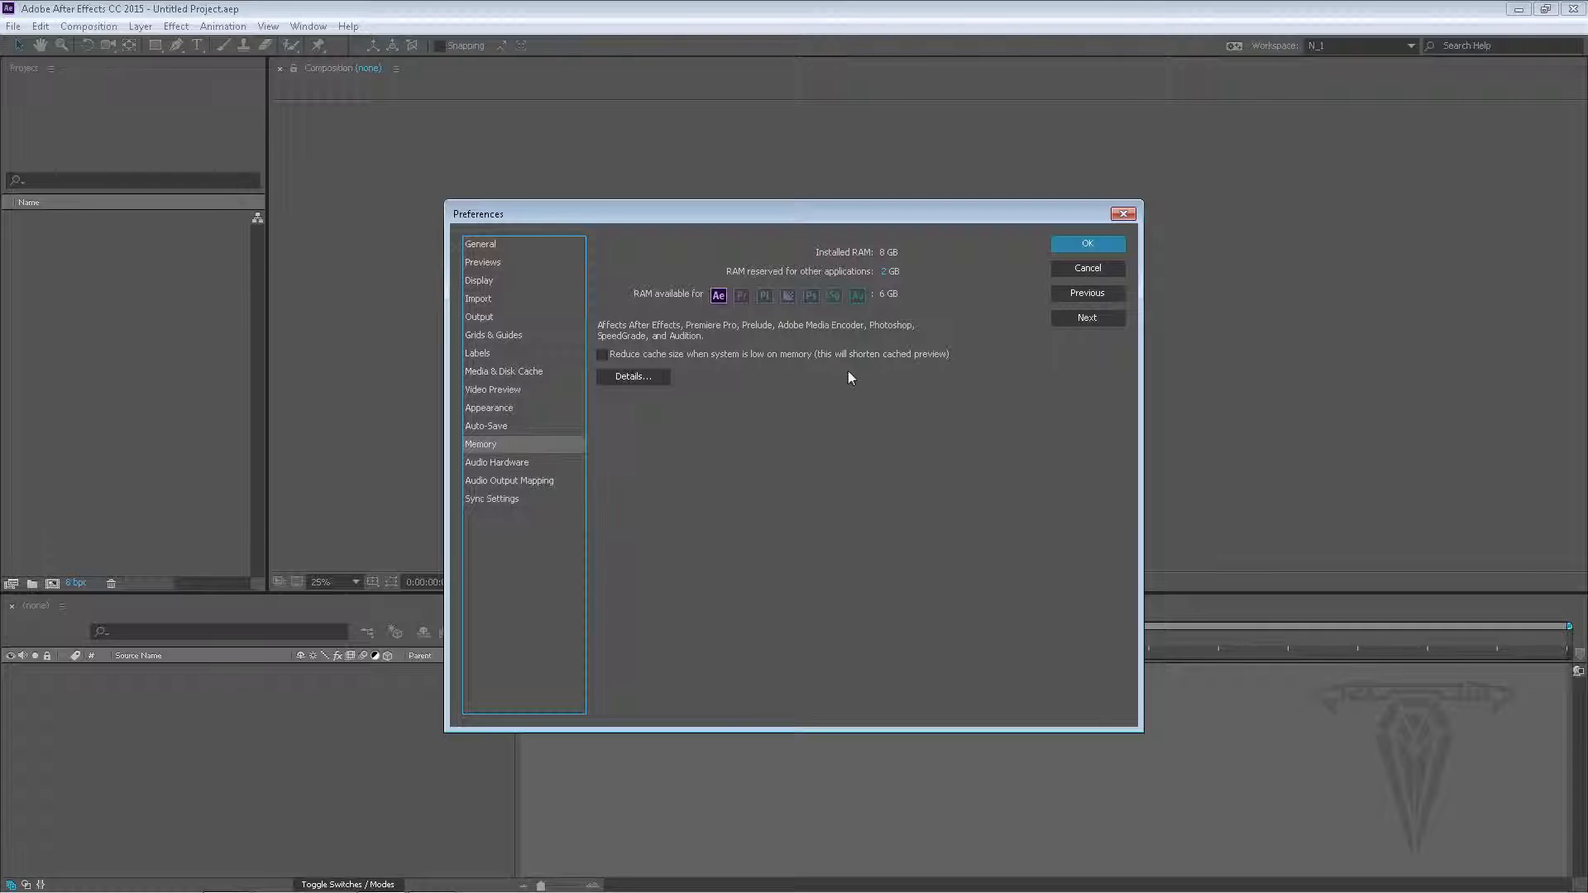
pyautogui.click(1090, 268)
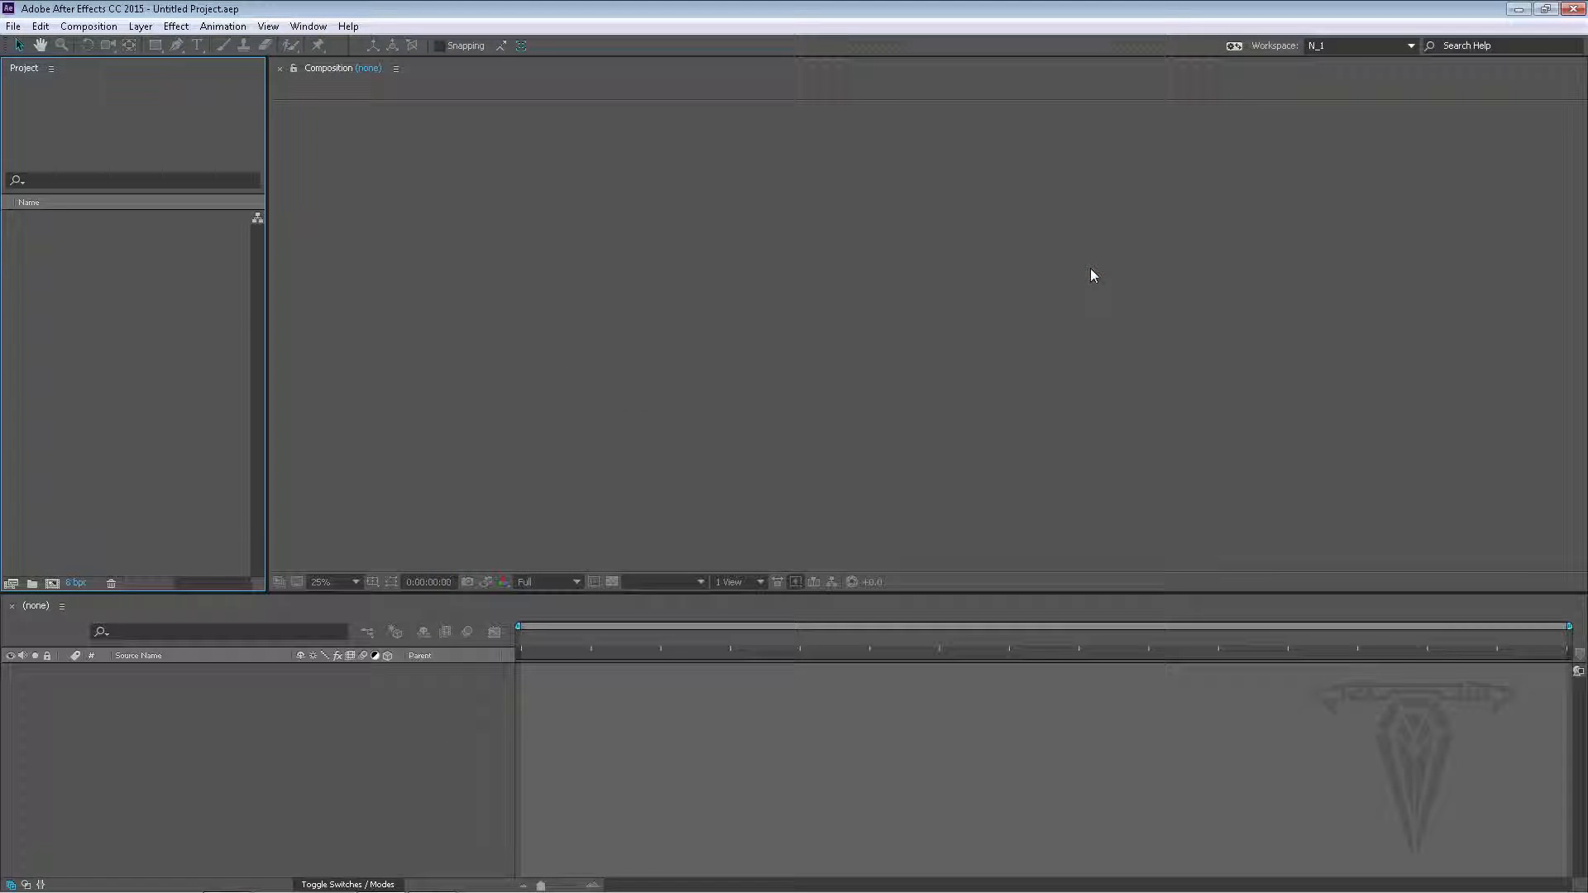
# Step: Review the Memory and Video Preview preferences, and make the interface brightness slightly lighter in the Appearance preferences
pyautogui.click(40, 26)
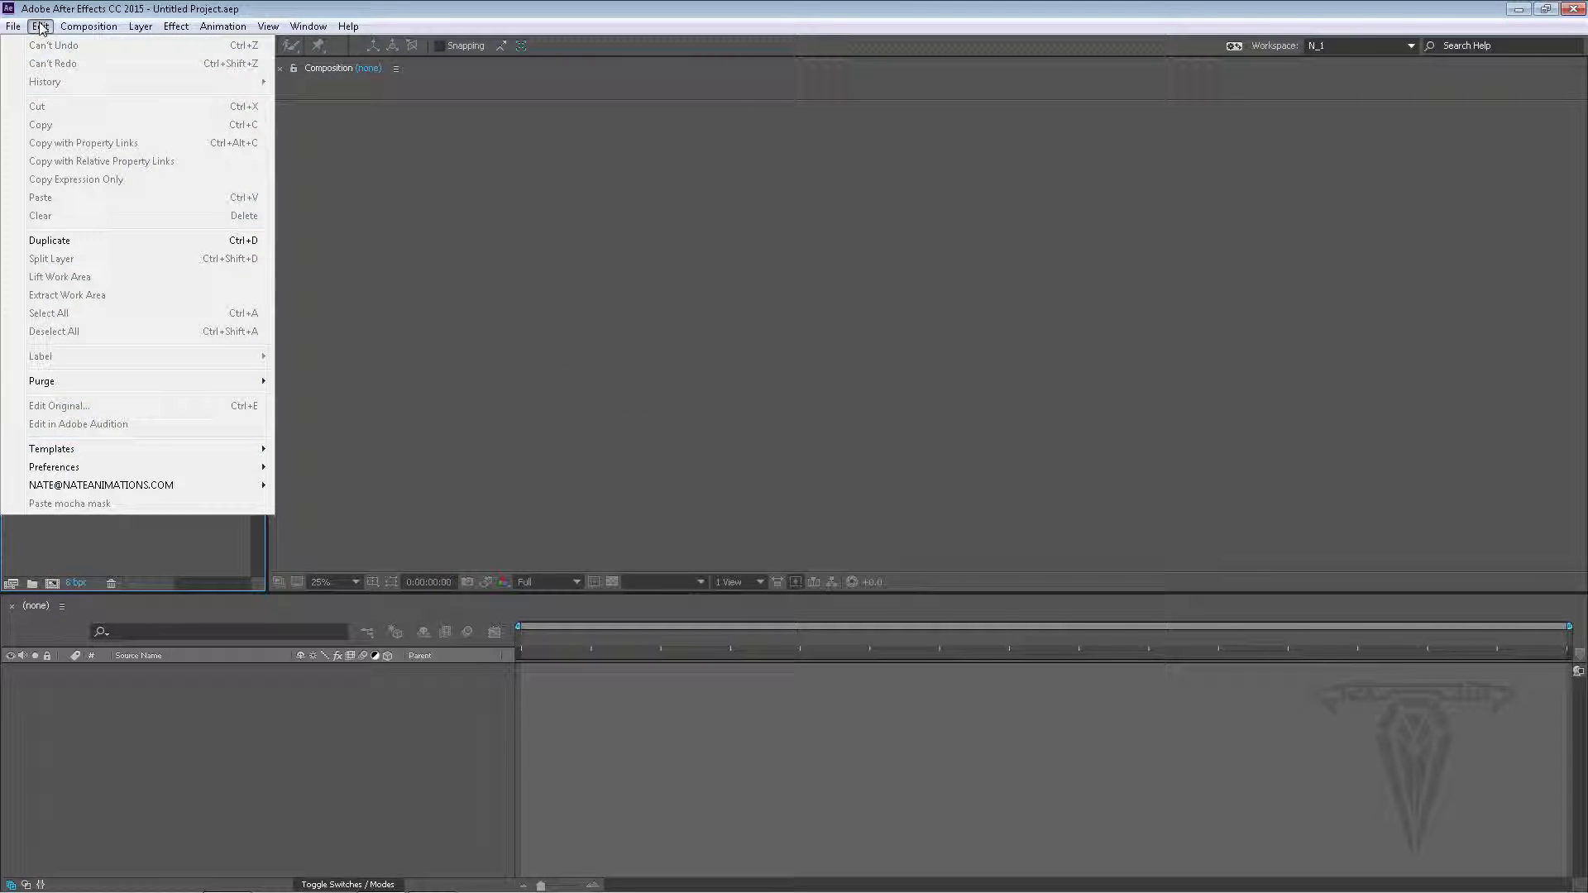
pyautogui.moveTo(162, 468)
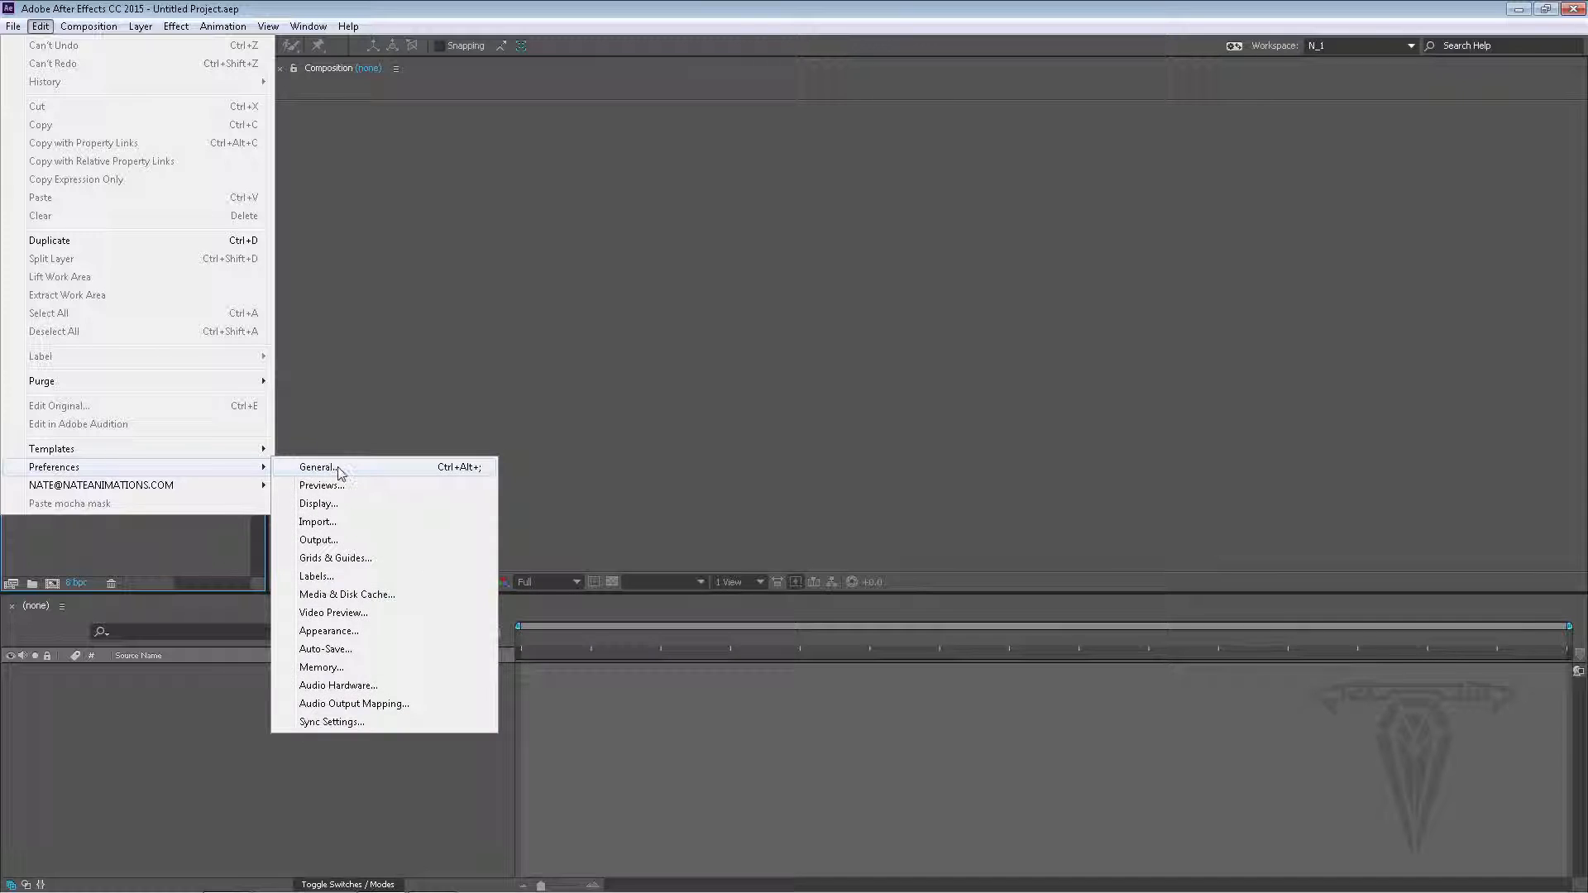
pyautogui.click(323, 667)
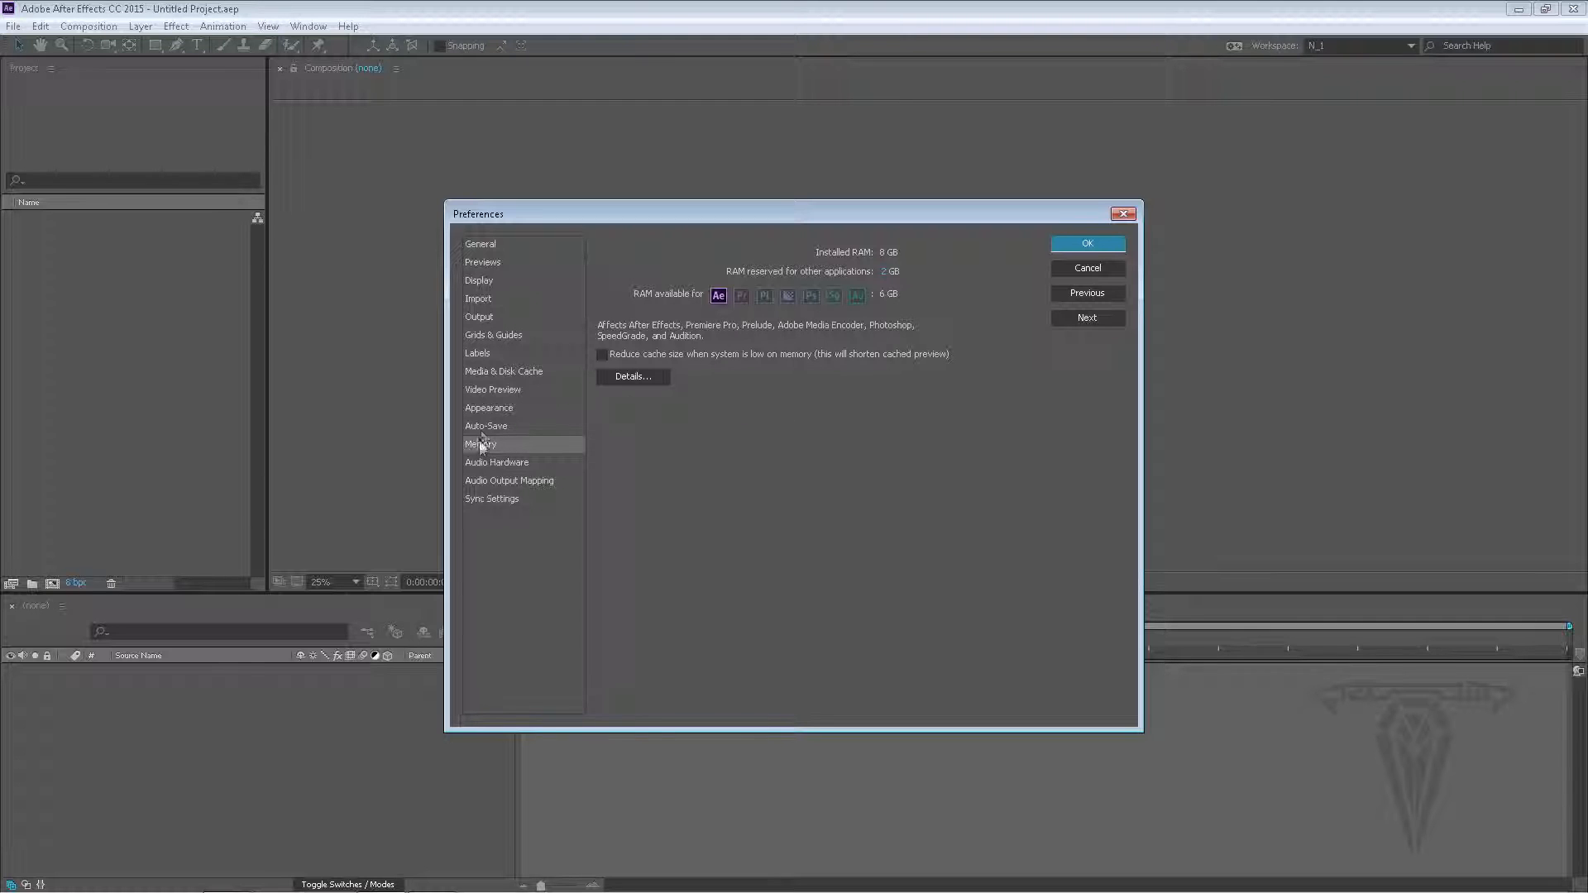
pyautogui.click(492, 390)
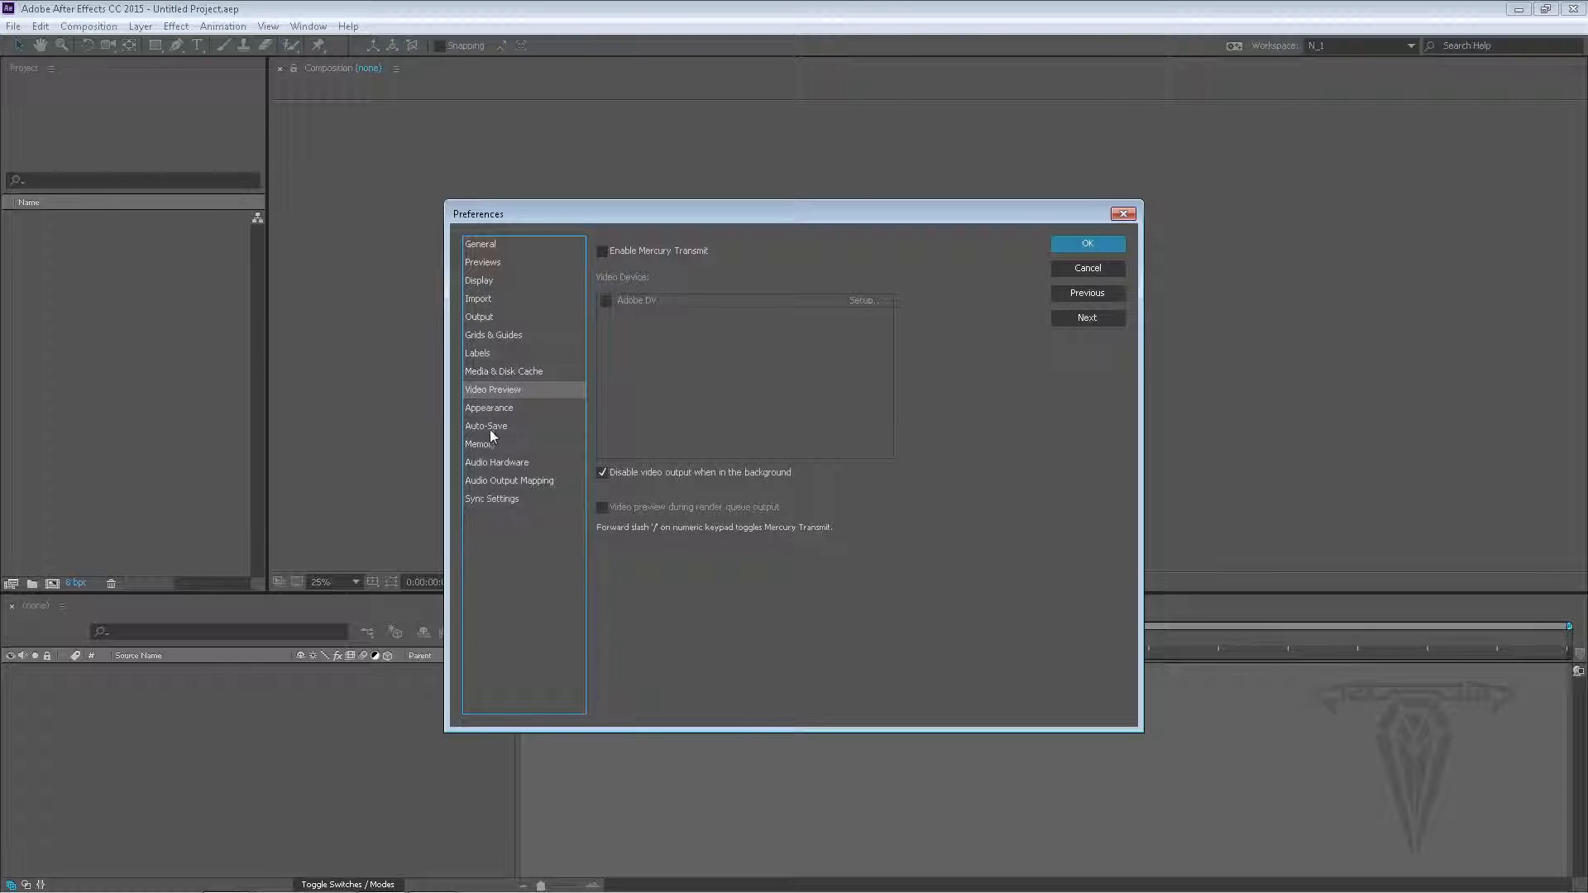
pyautogui.click(500, 409)
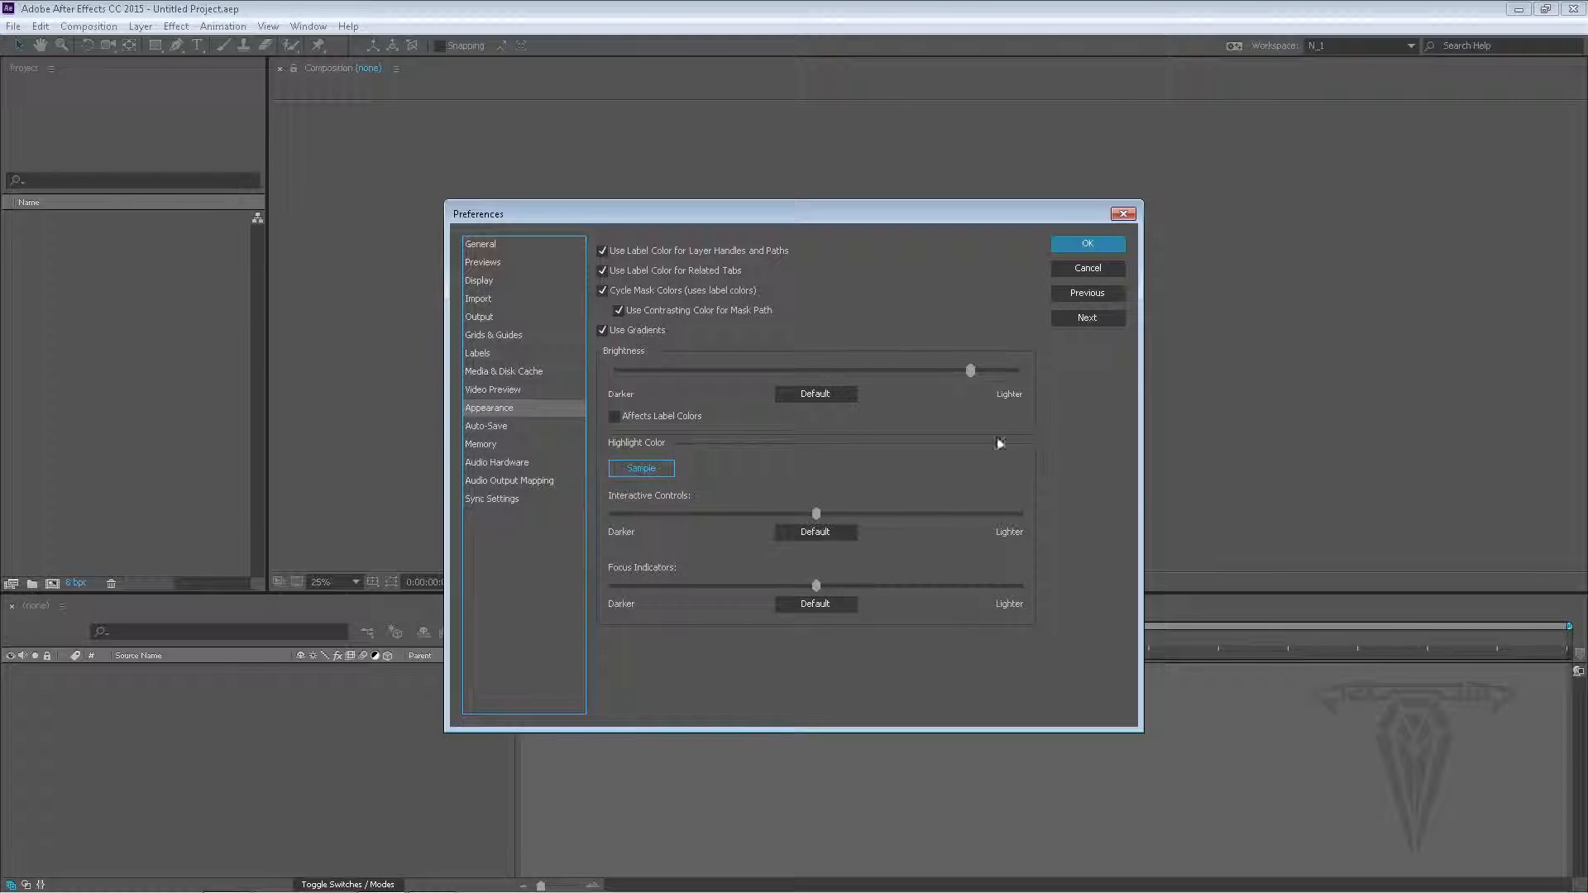
pyautogui.moveTo(935, 374); pyautogui.dragTo(989, 375)
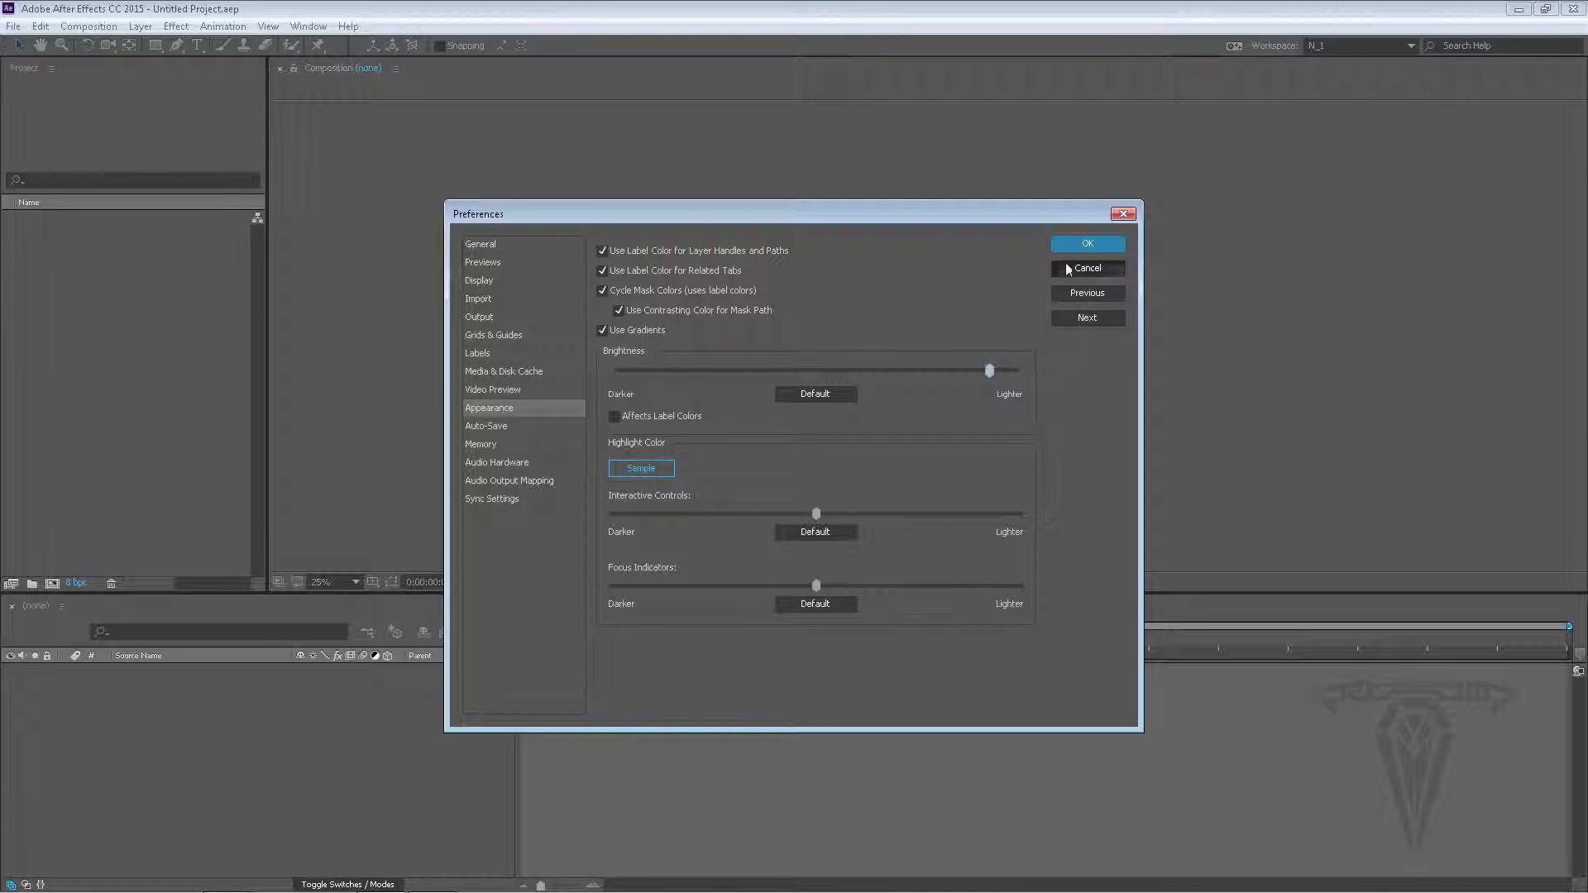
pyautogui.click(1090, 244)
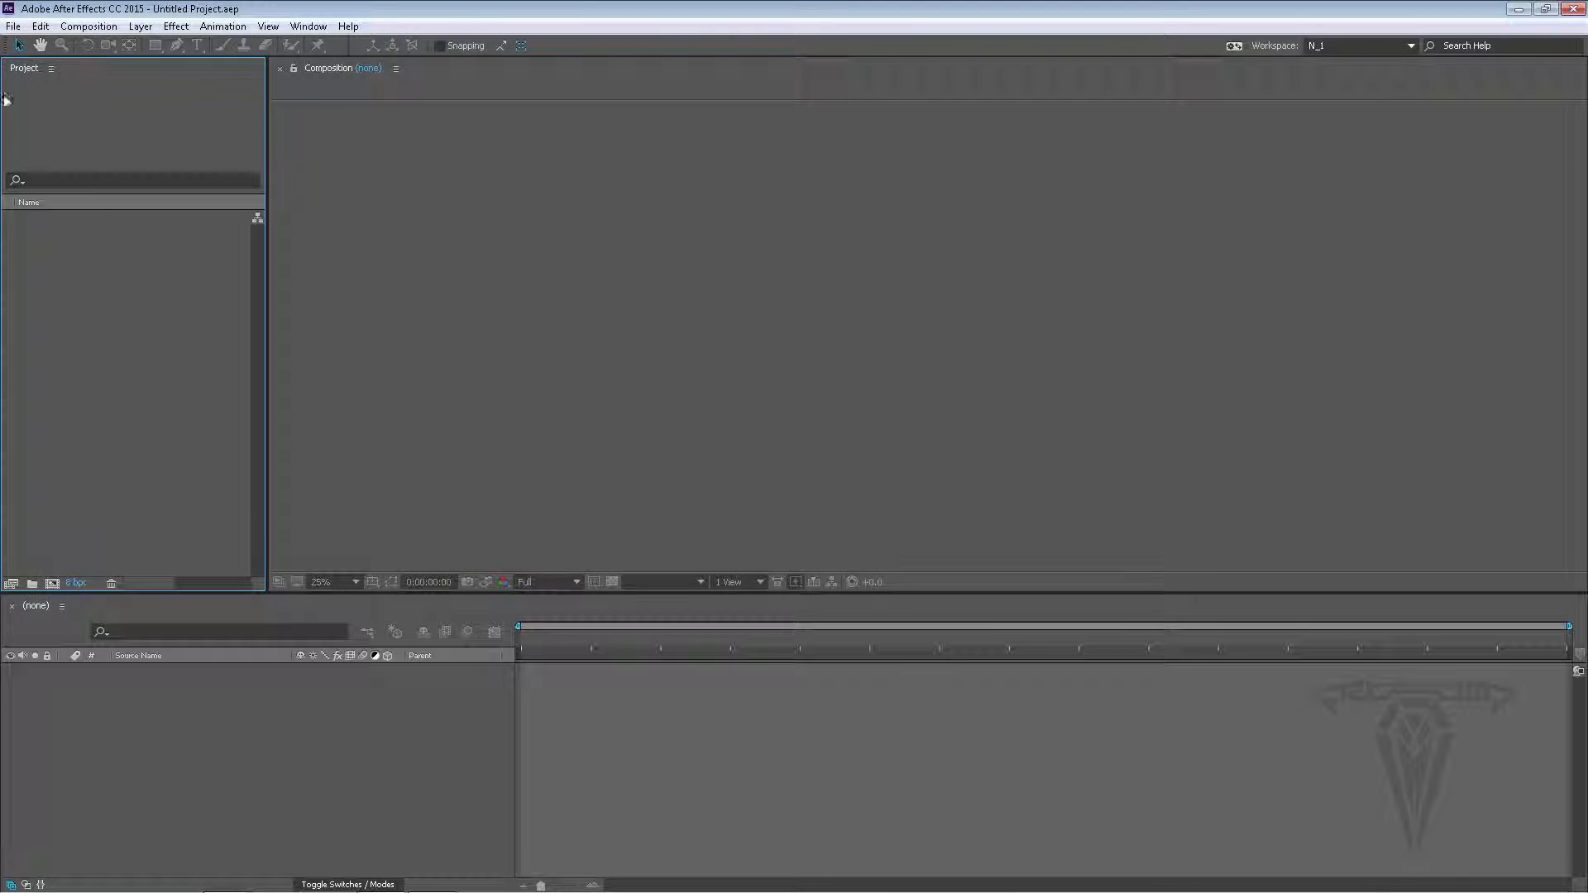